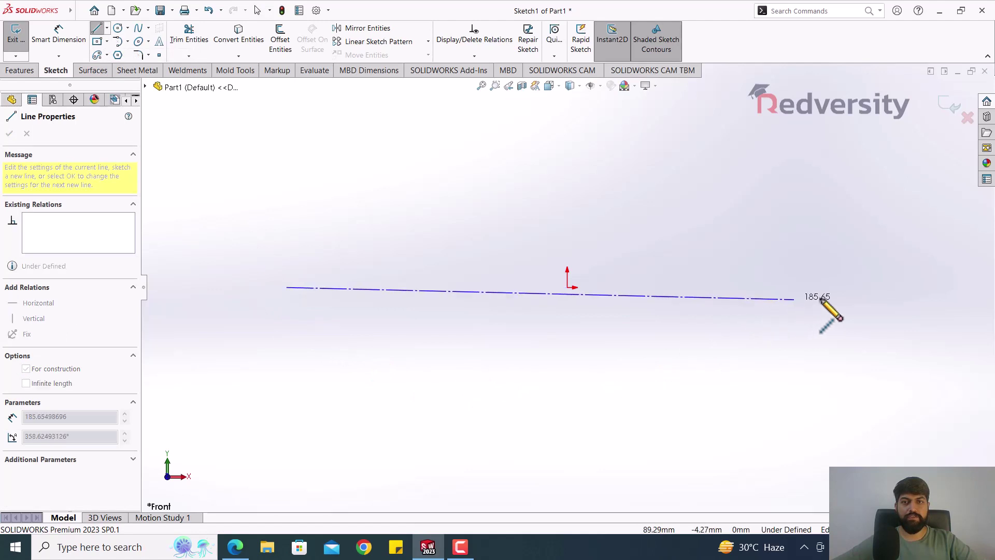
Finish the horizontal centerline through the origin at about 222 mm long, and stretch its left endpoint farther left.
click(896, 287)
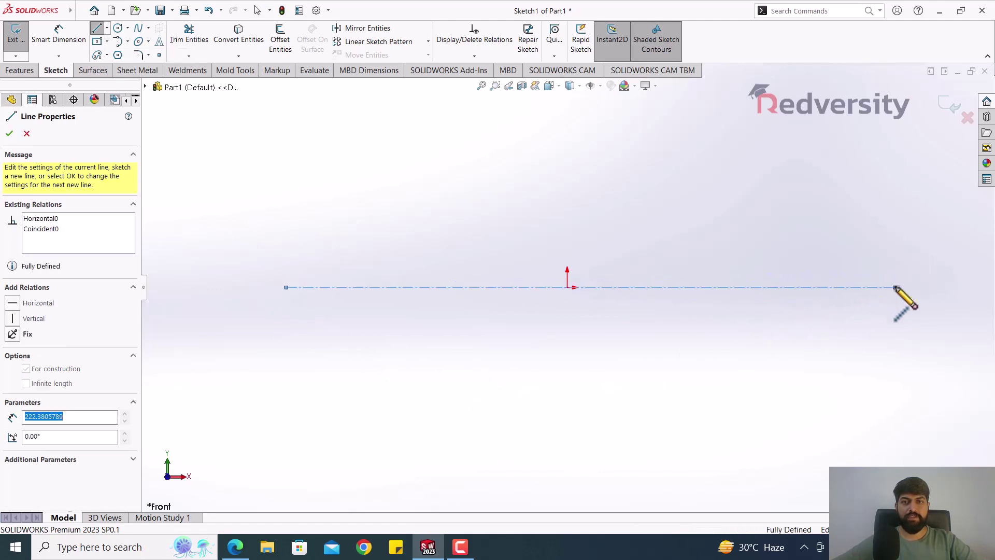
key(Escape)
key(Escape)
scroll(740, 349, up, 3)
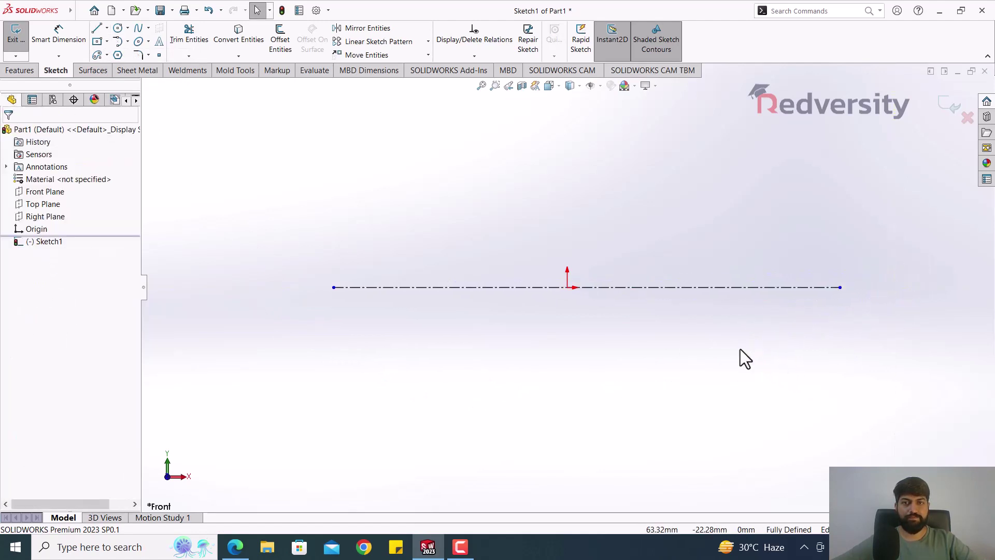
scroll(414, 250, down, 2)
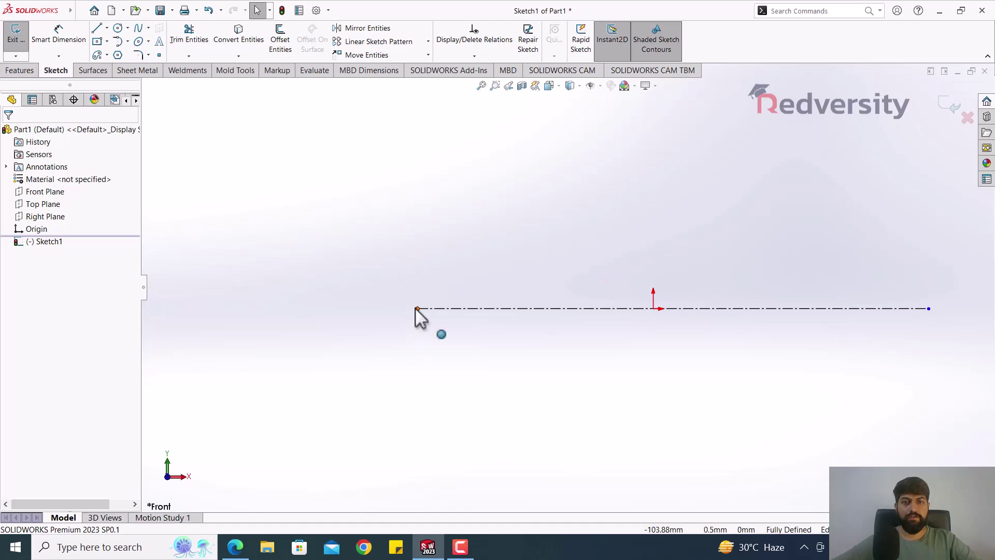
drag(417, 308, 288, 309)
click(380, 394)
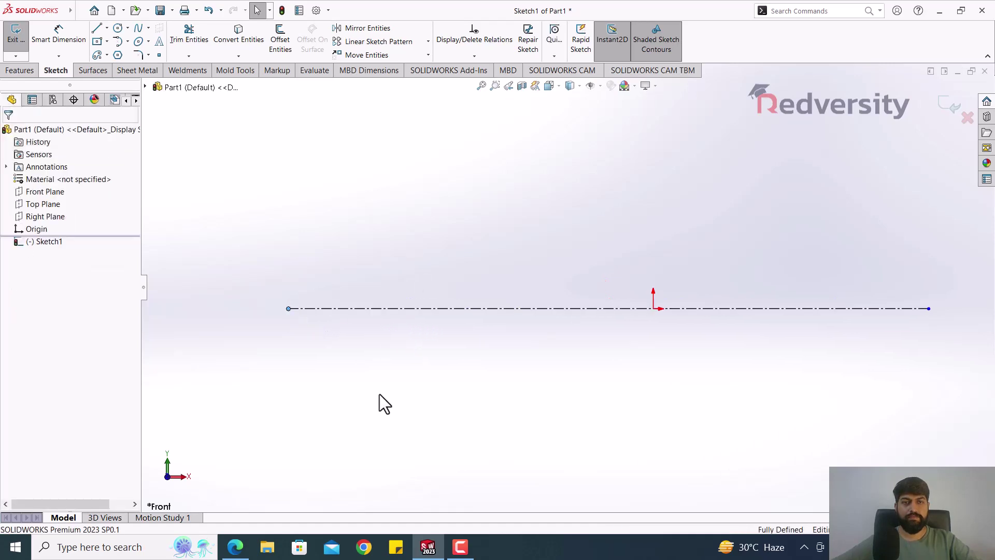
Check the step cone pulley drawing in the browser, and sketch a vertical line about 68 mm up from the origin in SOLIDWORKS.
click(236, 546)
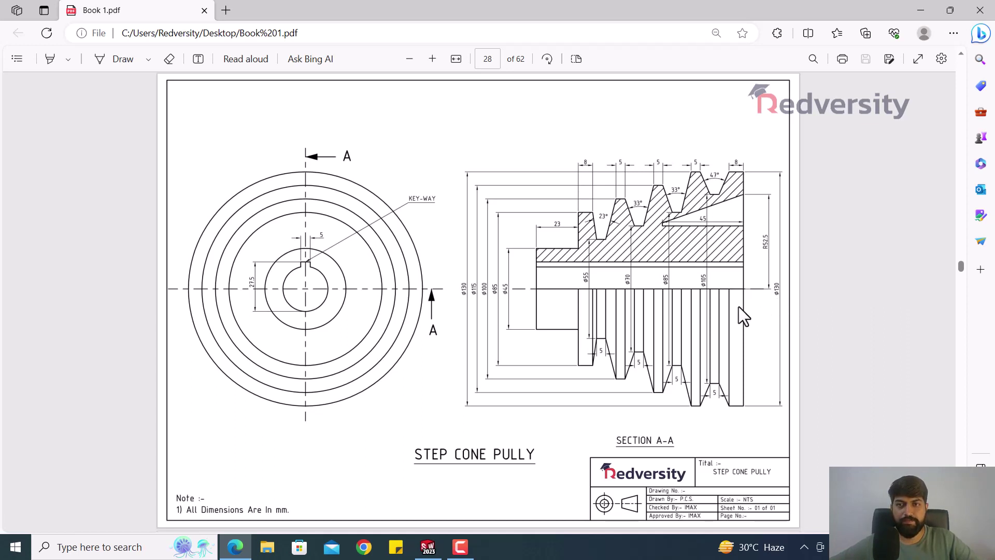
click(426, 546)
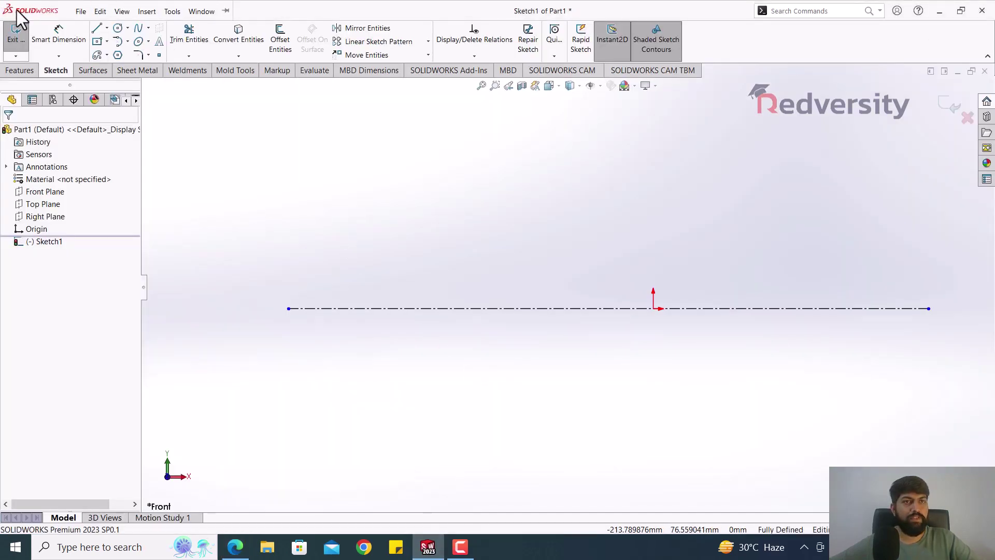
click(96, 29)
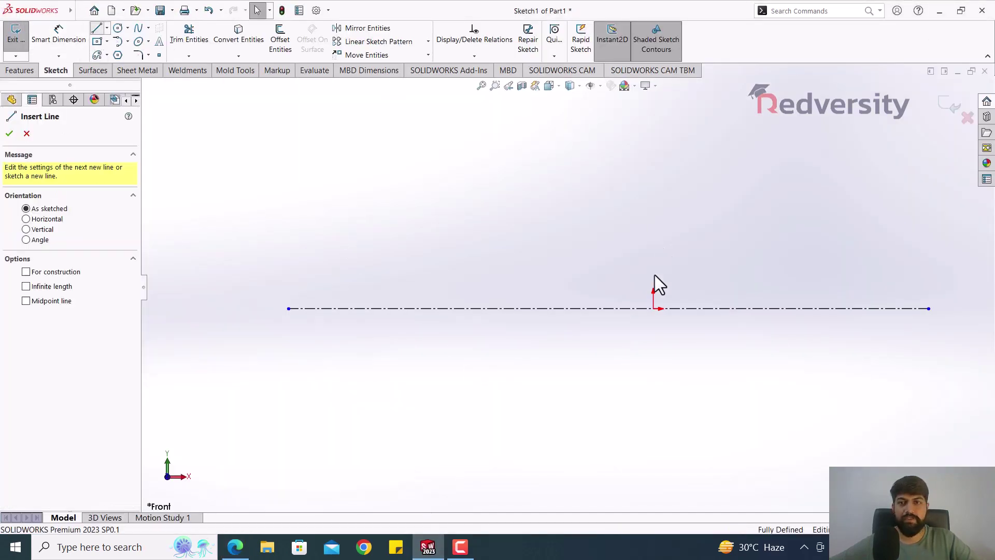
click(653, 309)
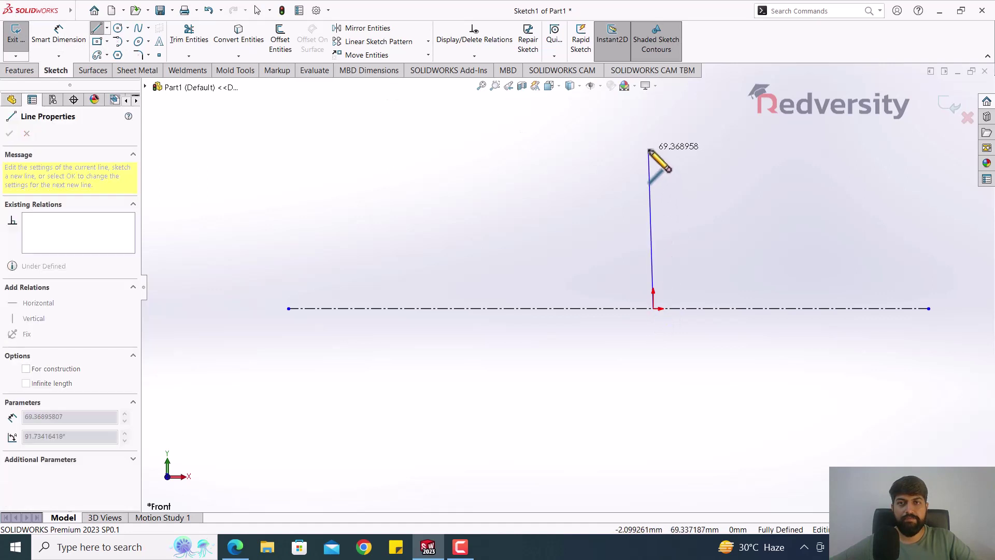
click(653, 153)
key(Escape)
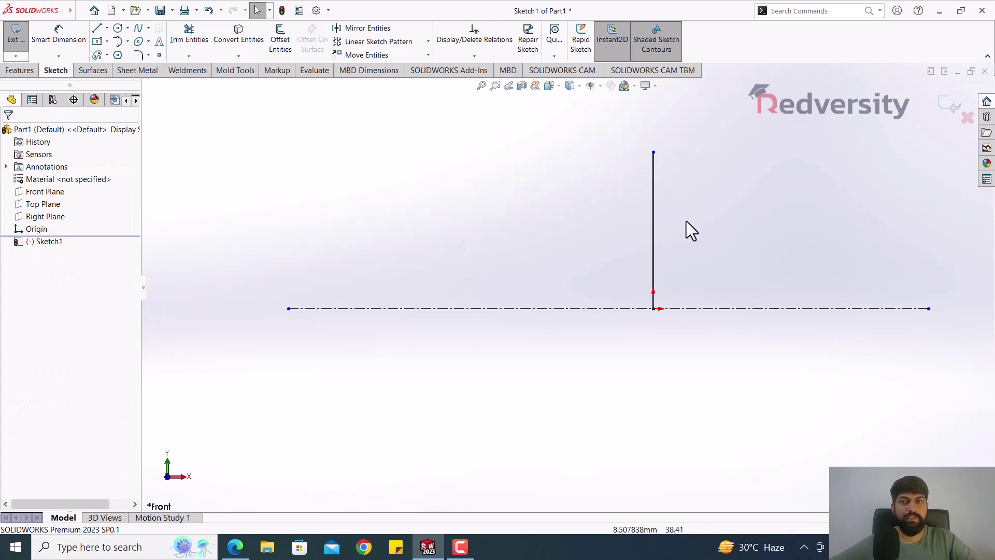
Dimension the vertical line's length and set it to 65 mm.
click(59, 36)
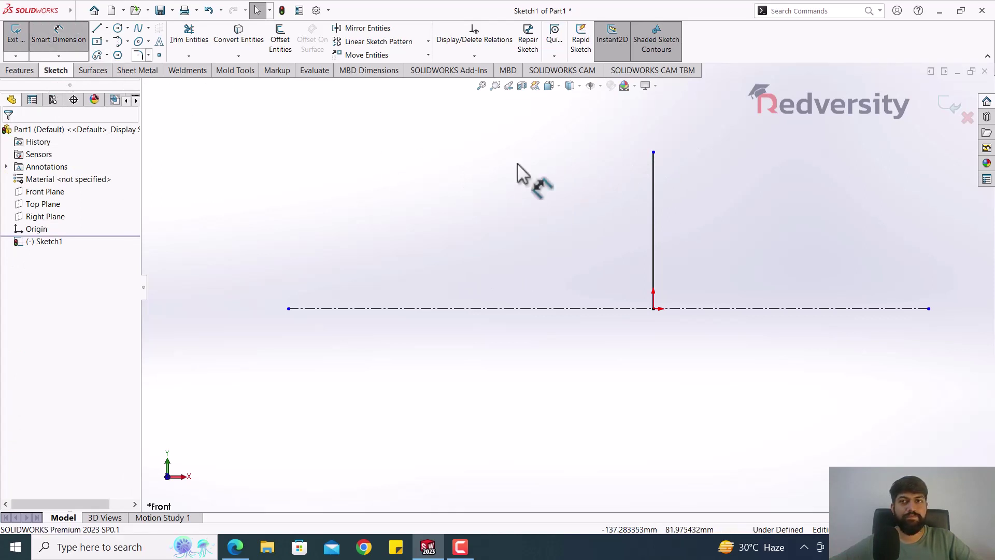
click(654, 223)
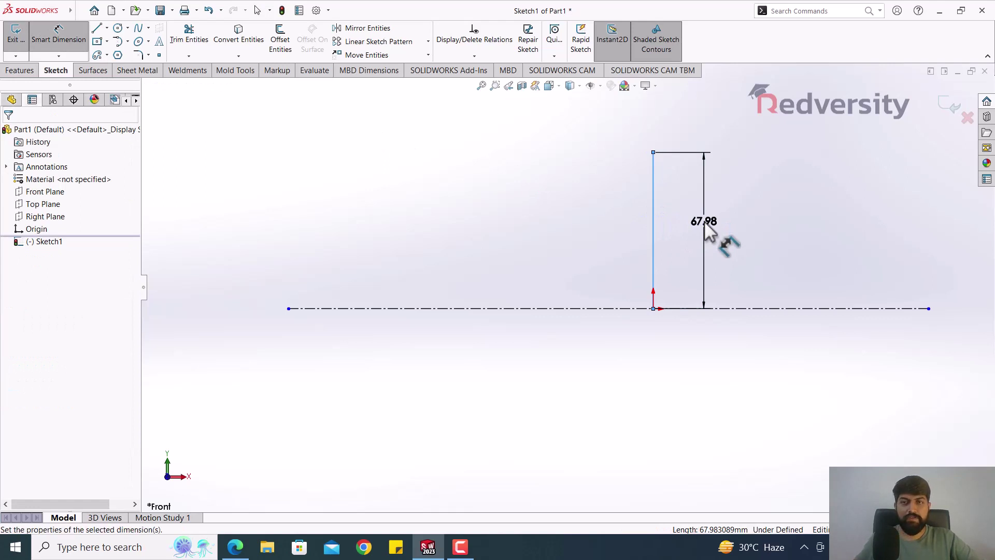
click(705, 224)
text(65)
key(Return)
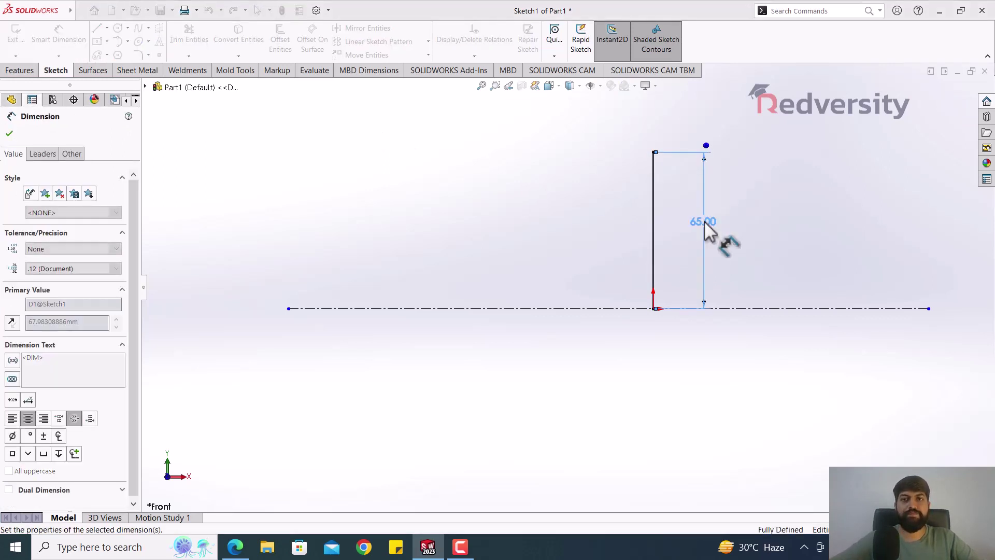
key(Escape)
click(780, 195)
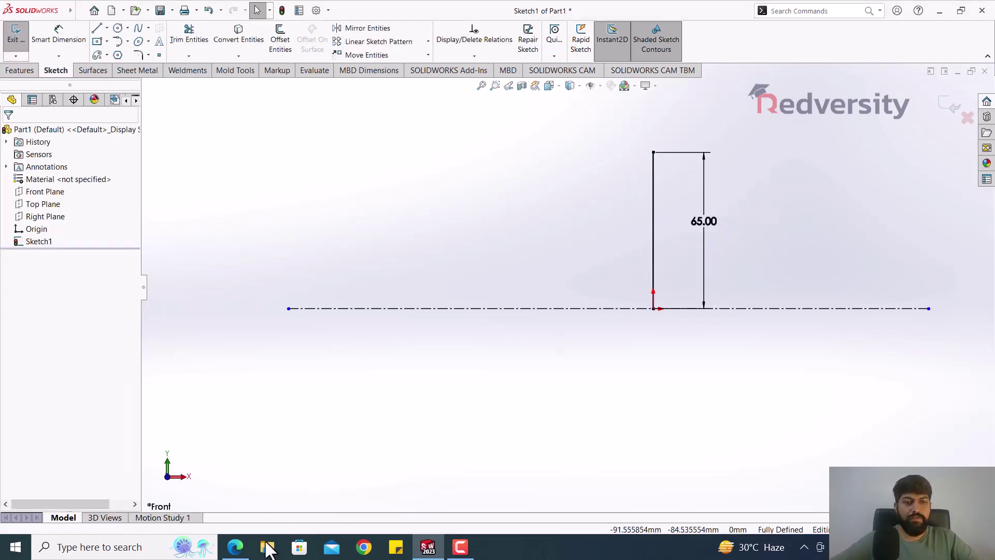
Check the browser drawing, then in SOLIDWORKS sketch the rim from the vertical line's upper end: flat, flat-bottomed V-groove, second flat, and descending slanted line.
click(235, 547)
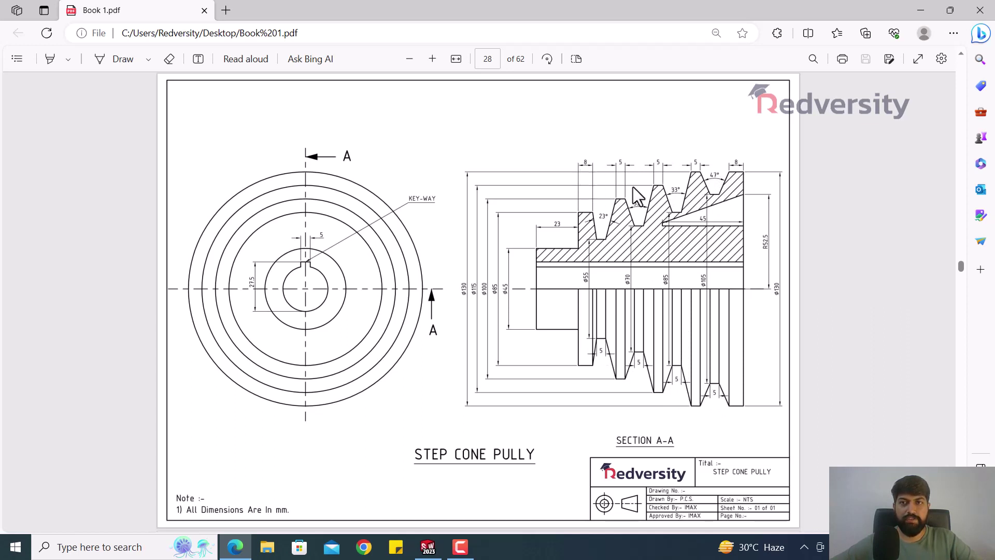
click(436, 546)
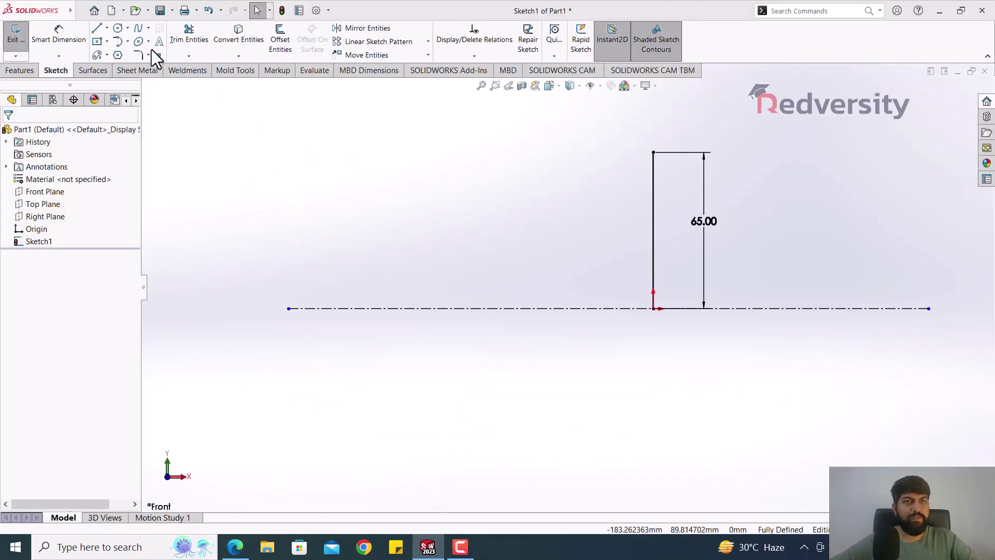
click(97, 28)
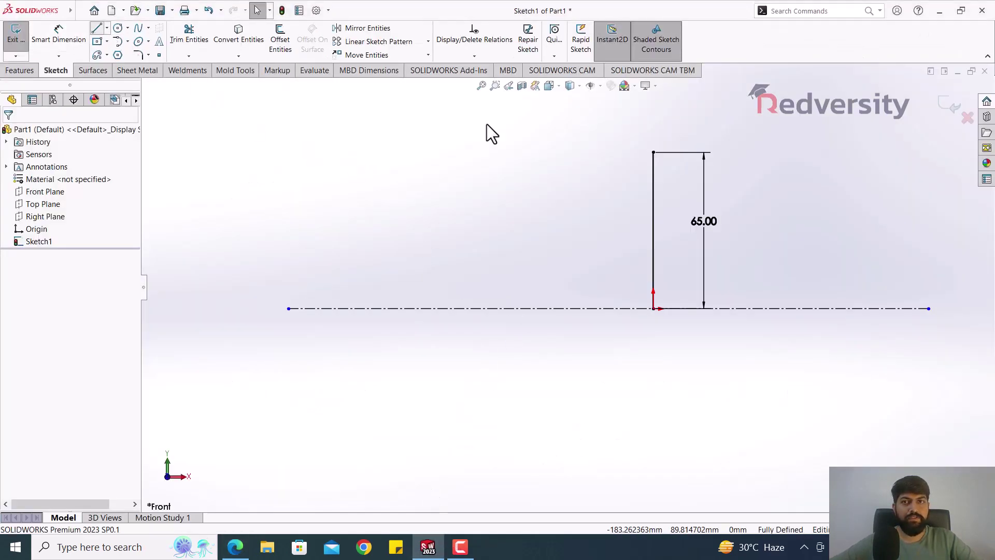
click(653, 152)
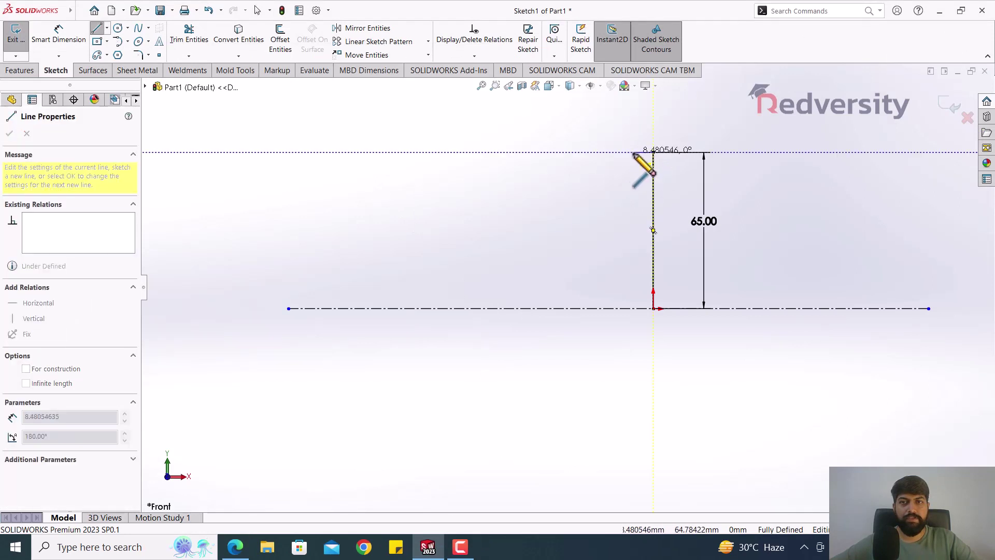
click(633, 152)
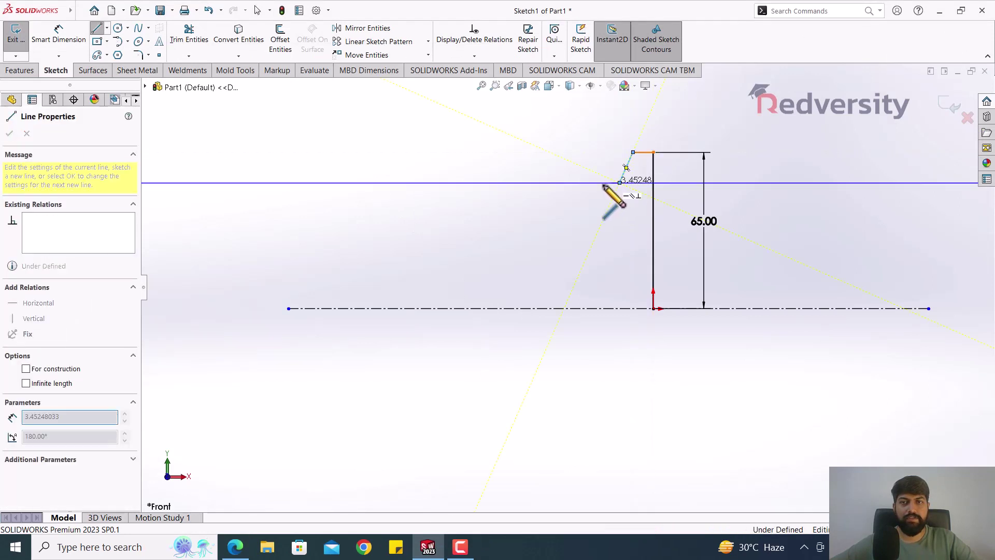
click(602, 182)
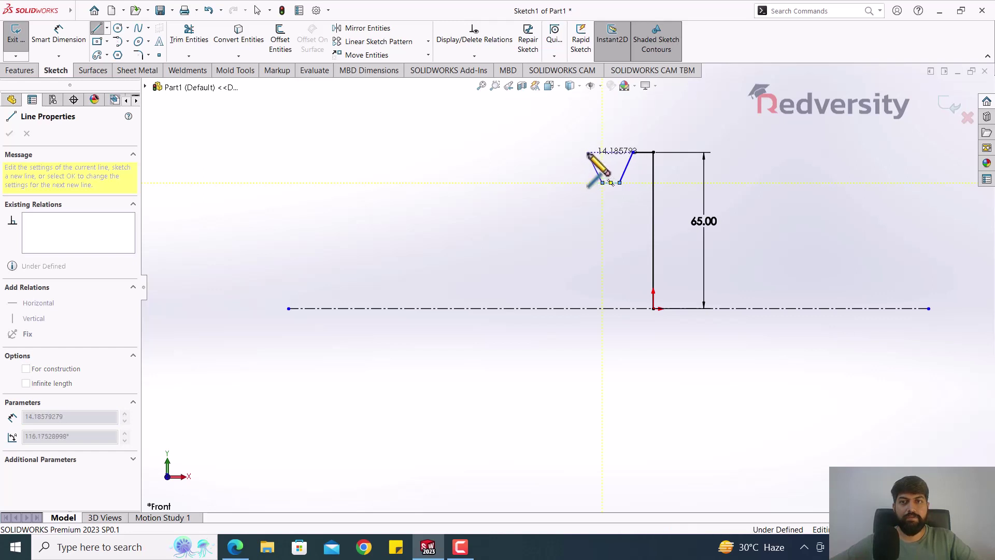
click(587, 152)
click(566, 153)
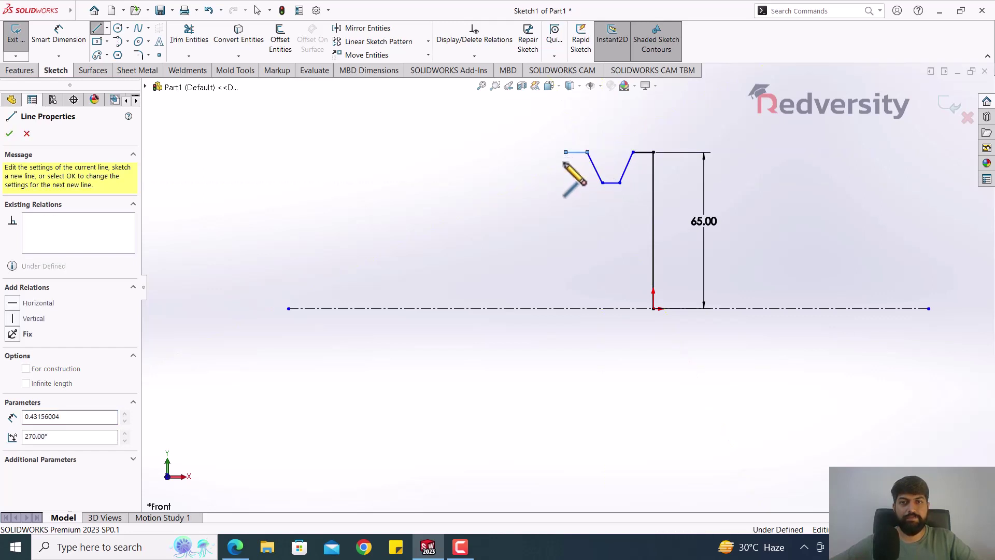
double_click(551, 185)
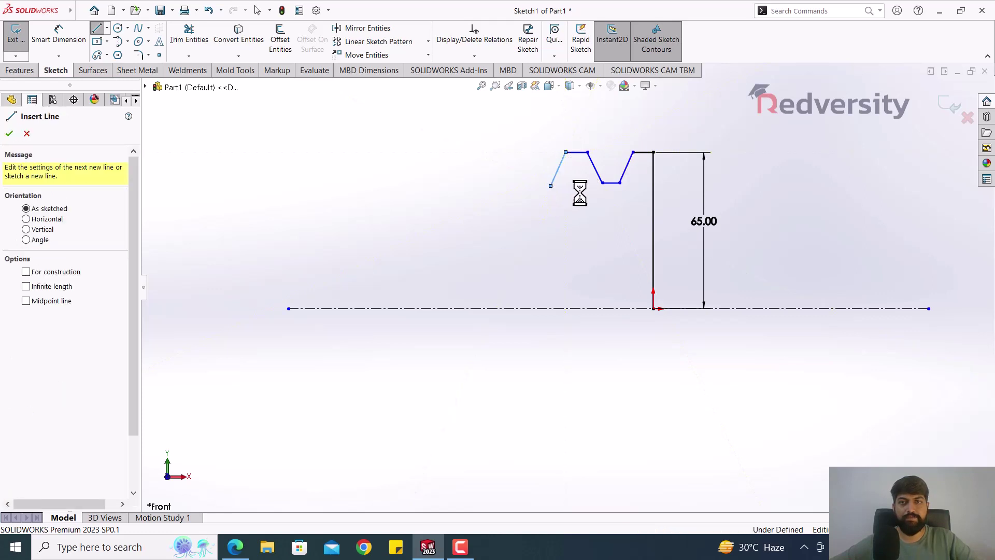
key(Escape)
scroll(589, 158, down, 2)
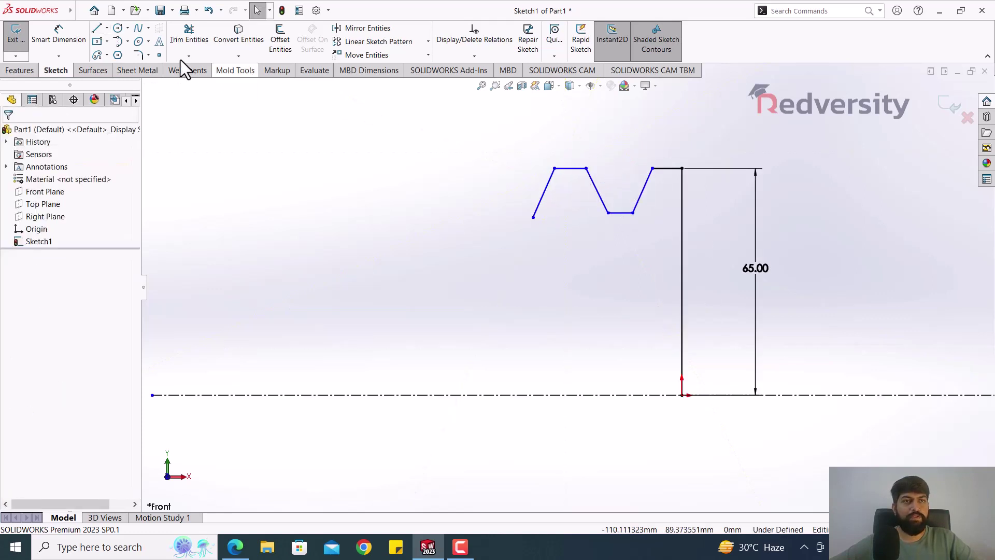
Add a horizontal relation between the two upper corner points of the V-groove.
click(652, 168)
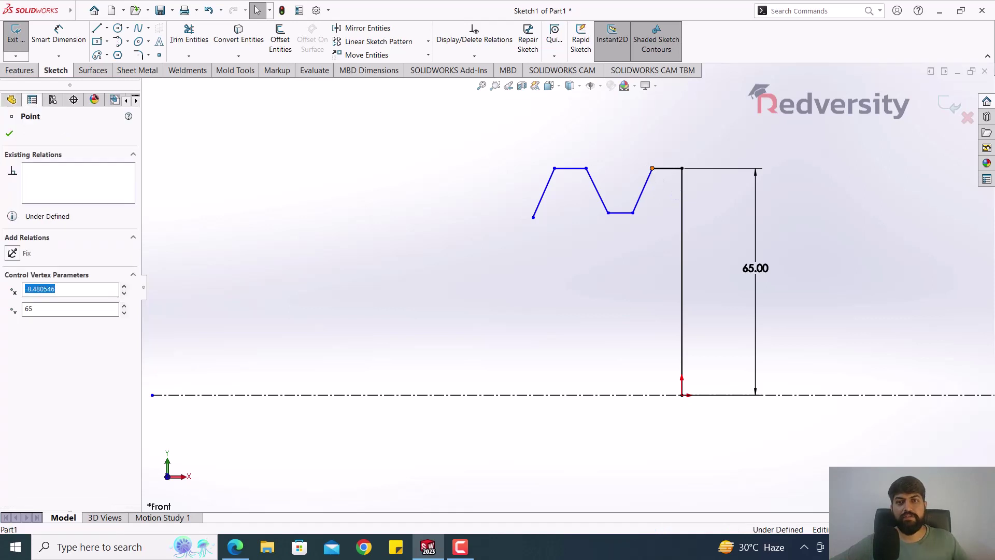
ctrl+click(586, 169)
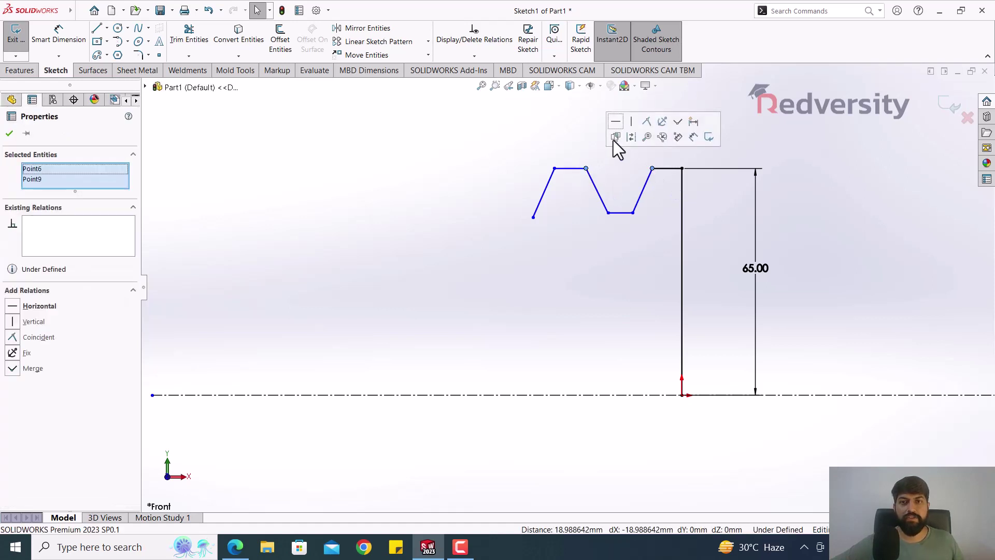
click(500, 133)
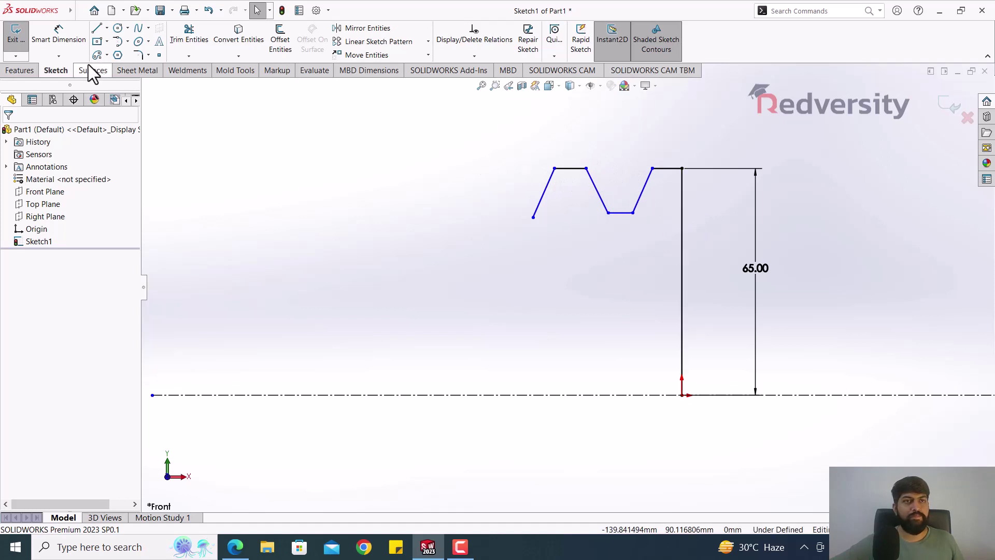
Dimension the short upper line adjoining the vertical line and set it to 8 mm.
click(44, 34)
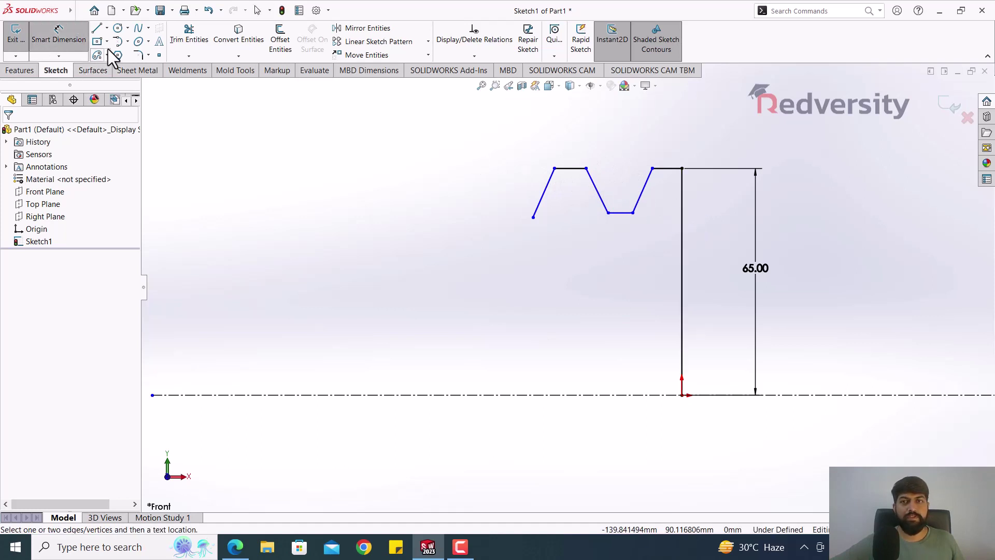
click(671, 168)
click(670, 147)
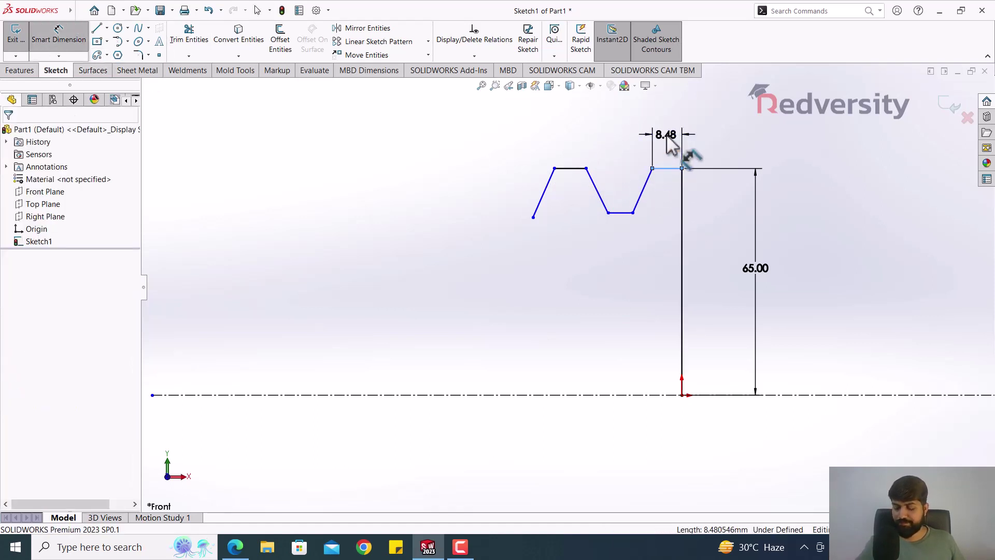
text(8.00mm)
key(Return)
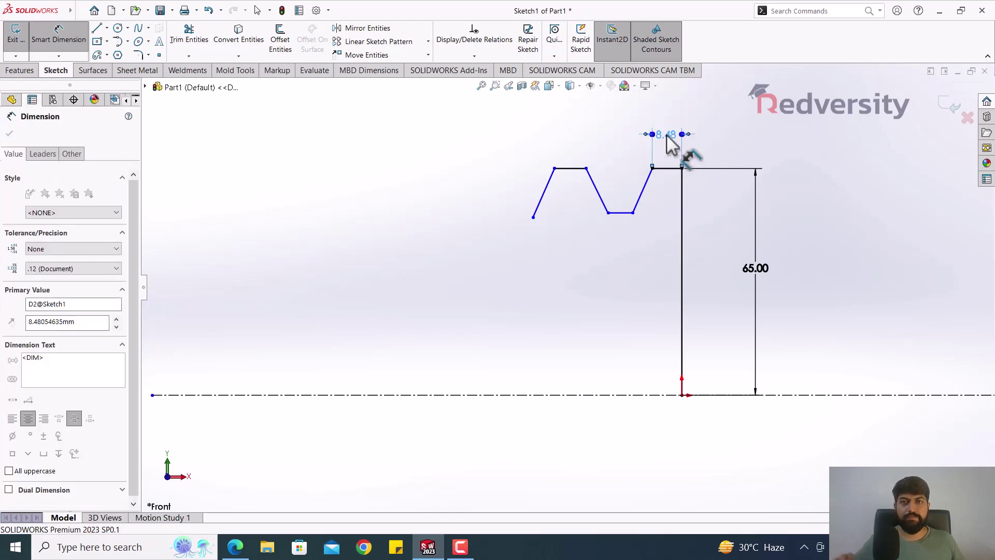
Dimension the width of the groove's flat bottom and set it to 5 mm.
click(625, 214)
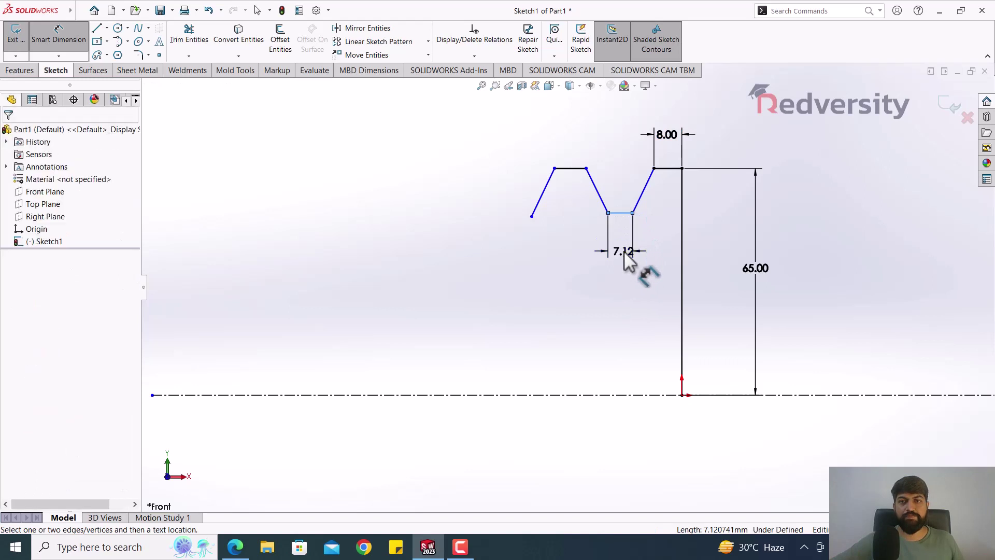
click(626, 255)
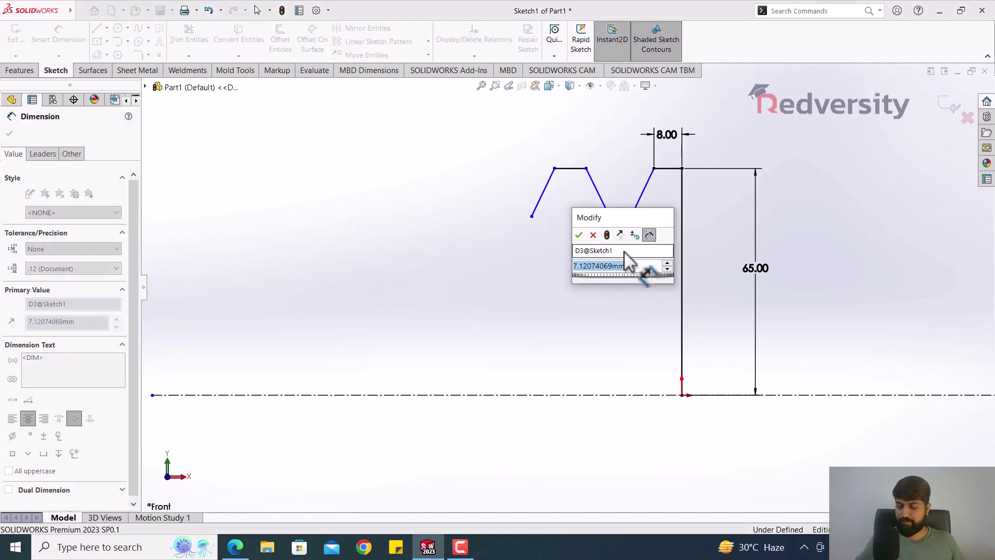
text(5)
key(Return)
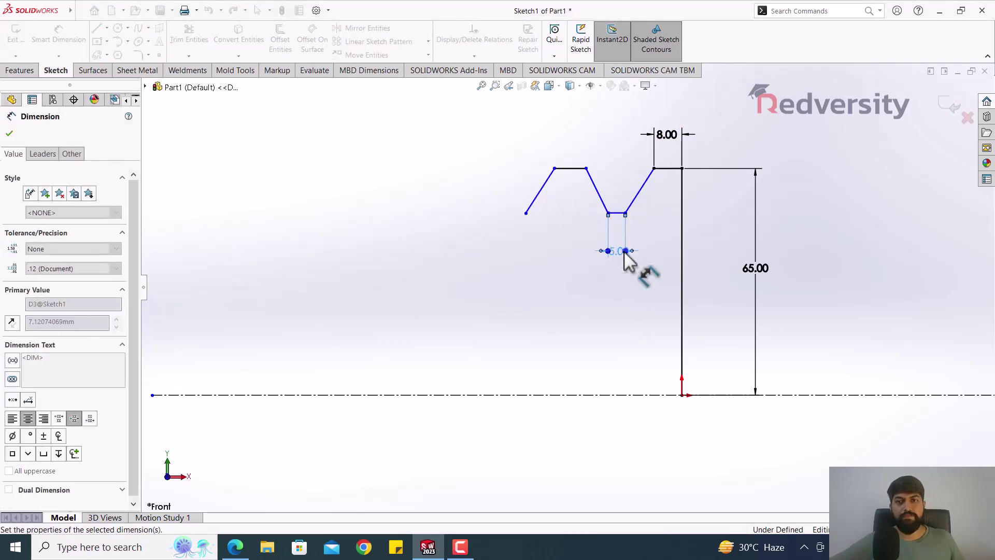
click(620, 310)
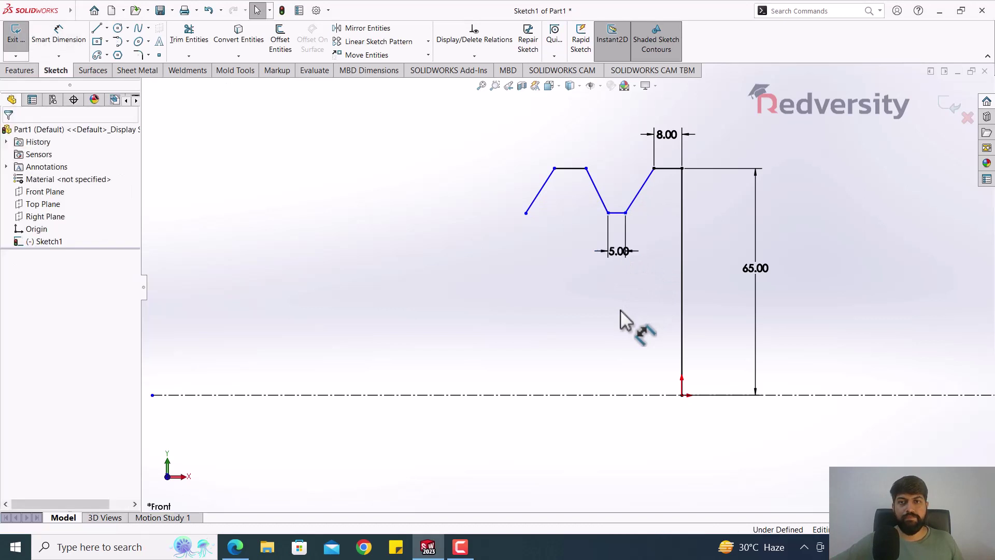
Reposition the groove's bottom right corner slightly right and down to steepen its right flank.
scroll(652, 226, down, 2)
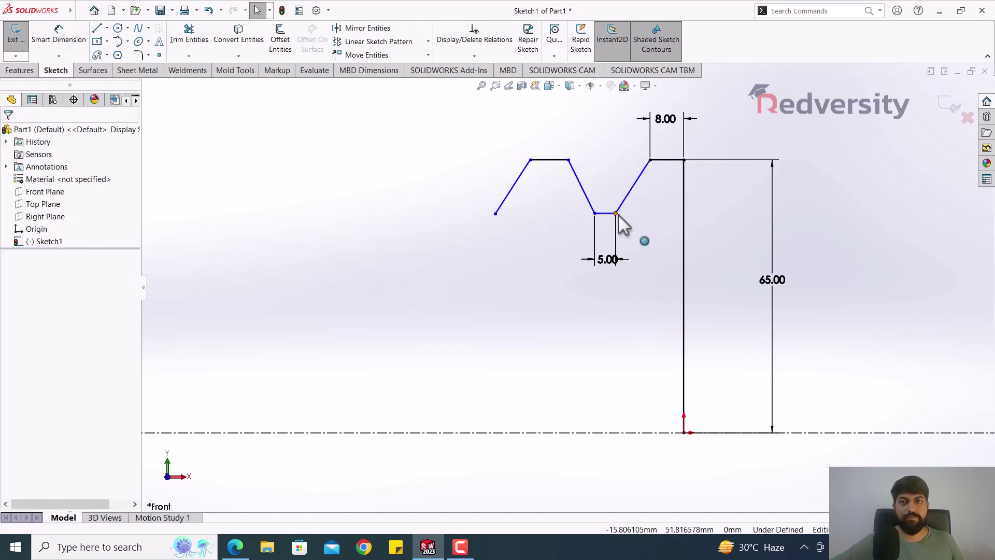
mouse_move(618, 214)
mouse_down()
mouse_move(638, 228)
mouse_move(622, 217)
mouse_up()
click(651, 235)
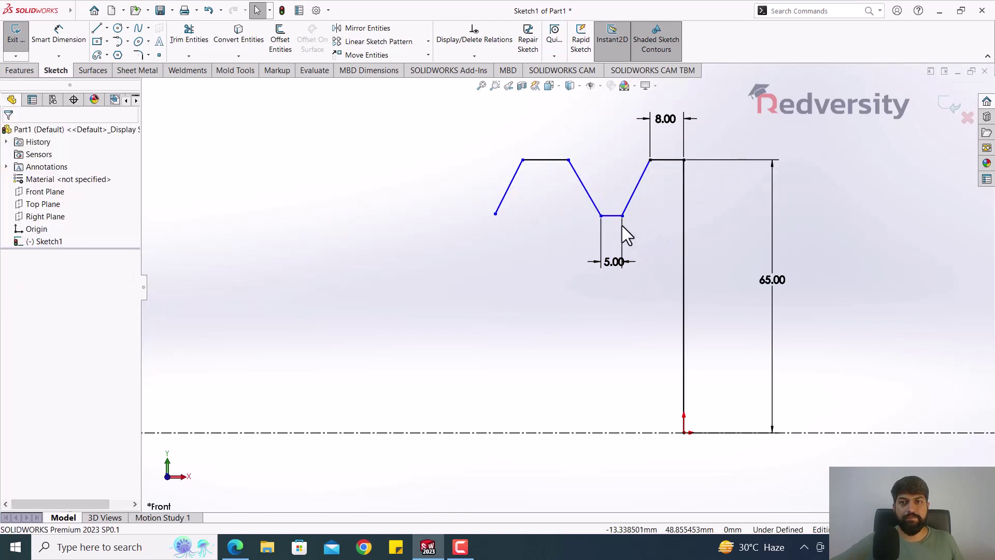
scroll(620, 217, down, 2)
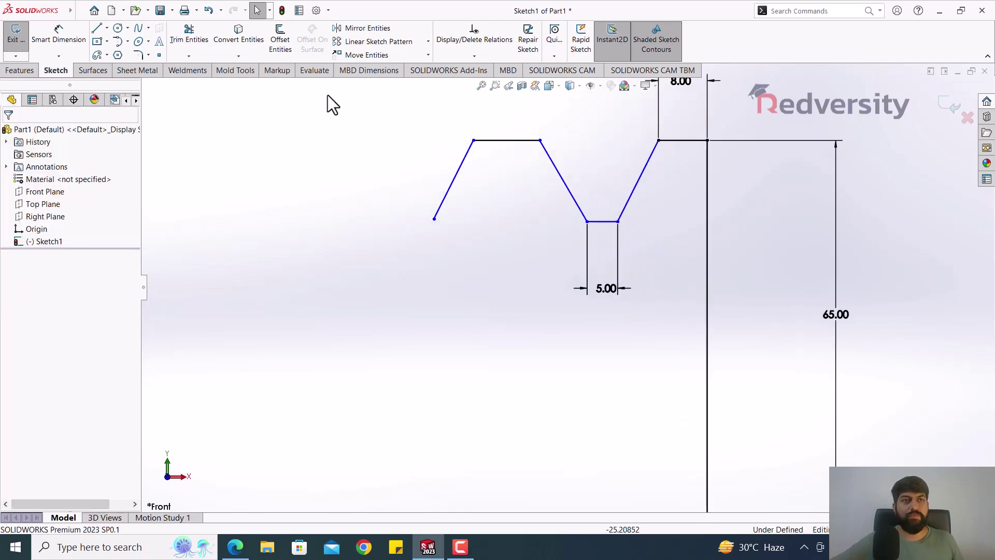
Dimension the angle between the two sloped flanks of the V-groove and set it to 47°.
click(36, 39)
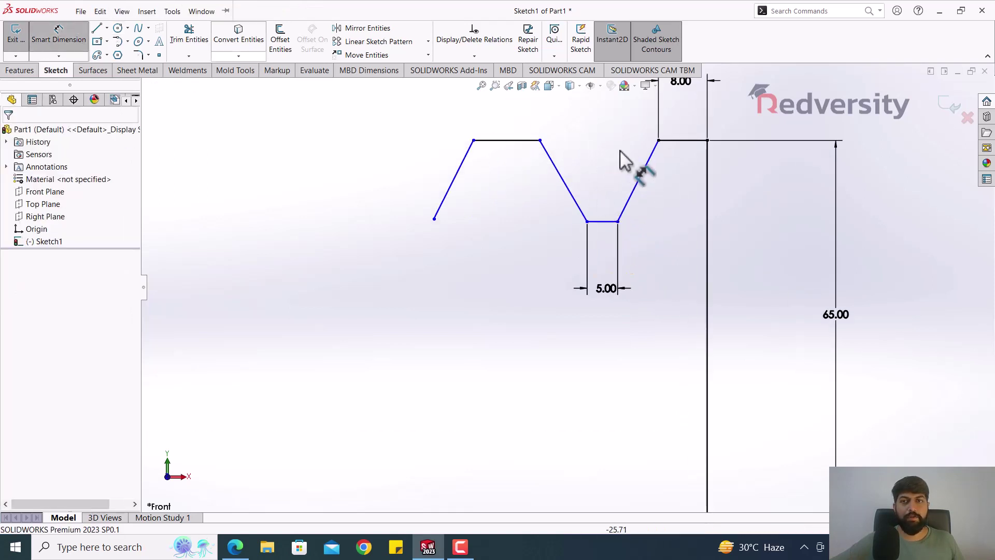
click(562, 177)
click(644, 177)
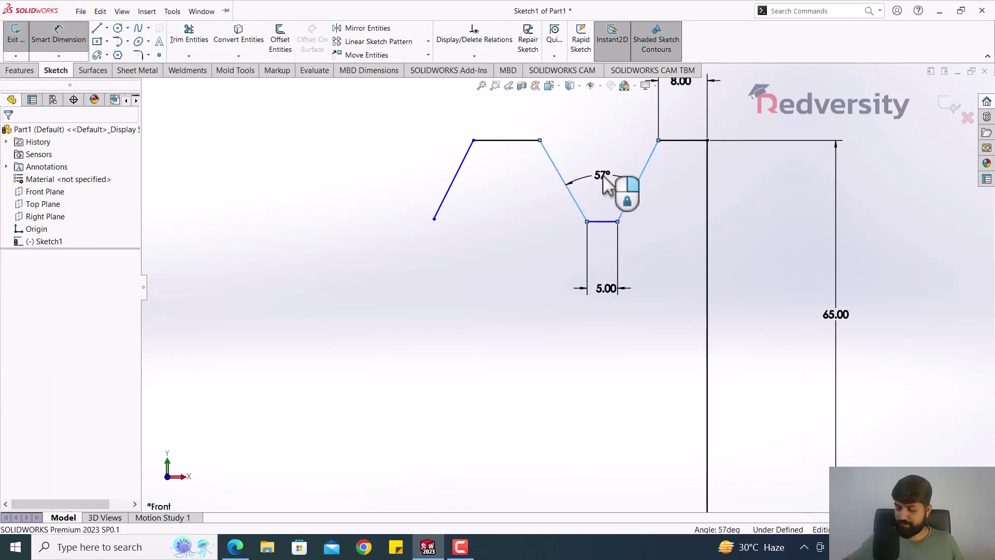
click(603, 176)
text(60)
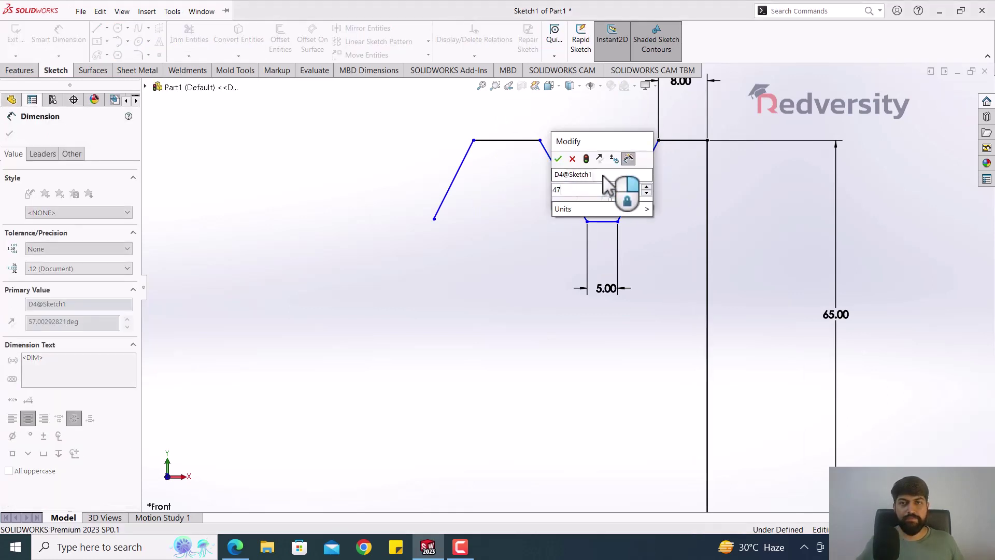
key(Return)
text(47)
key(Return)
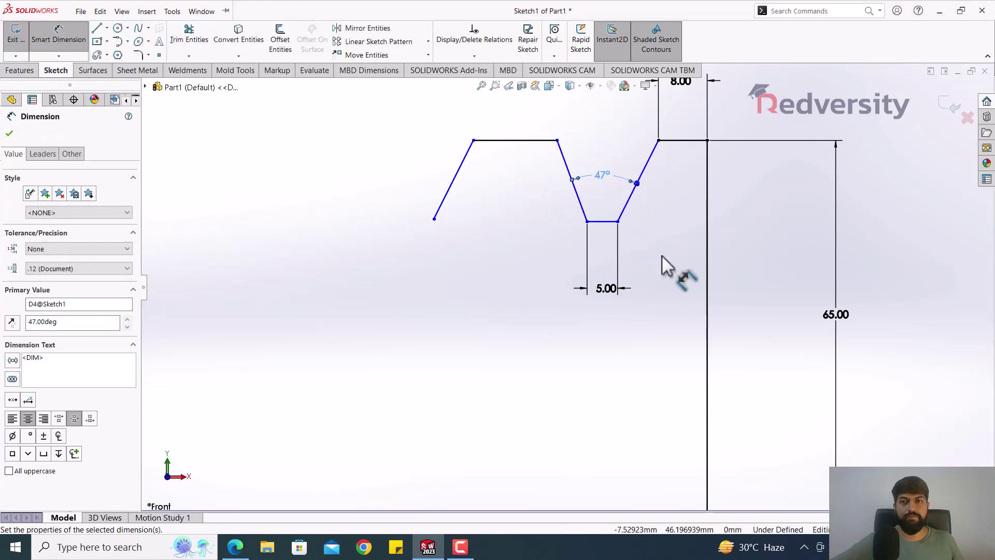
click(661, 256)
Check the groove-bottom diameter in the PDF drawing and set the distance from the groove's flat bottom to the horizontal centerline to 105/2 mm.
click(235, 546)
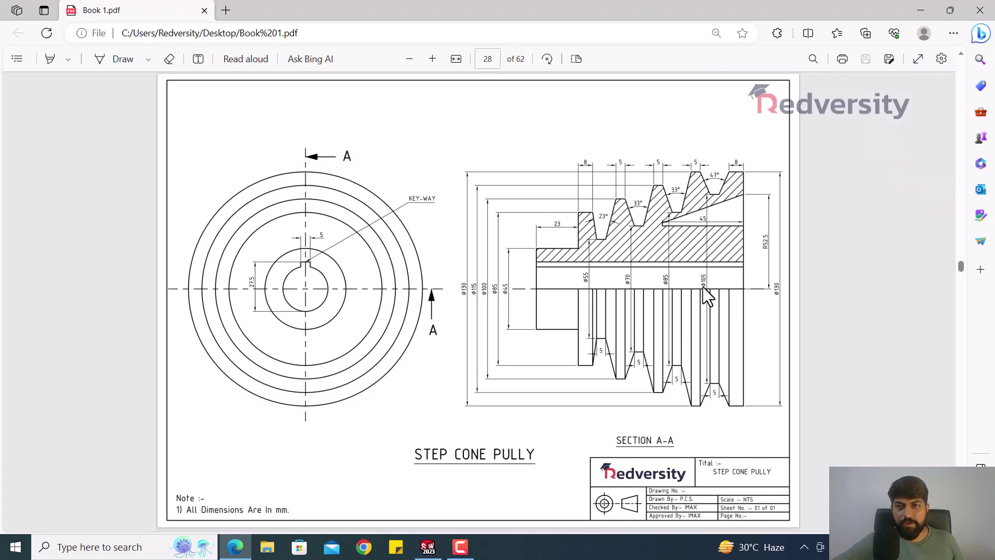
click(428, 545)
key(f)
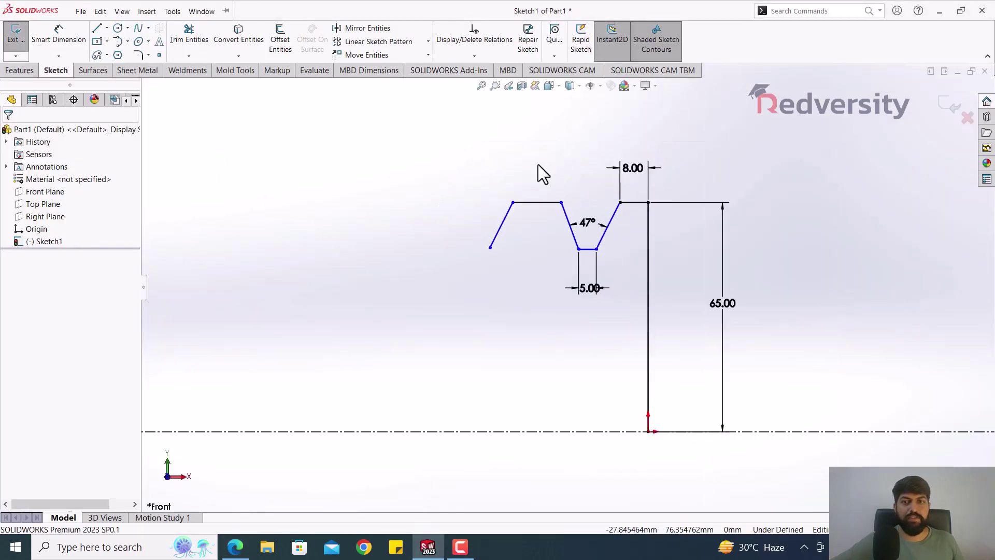
click(58, 36)
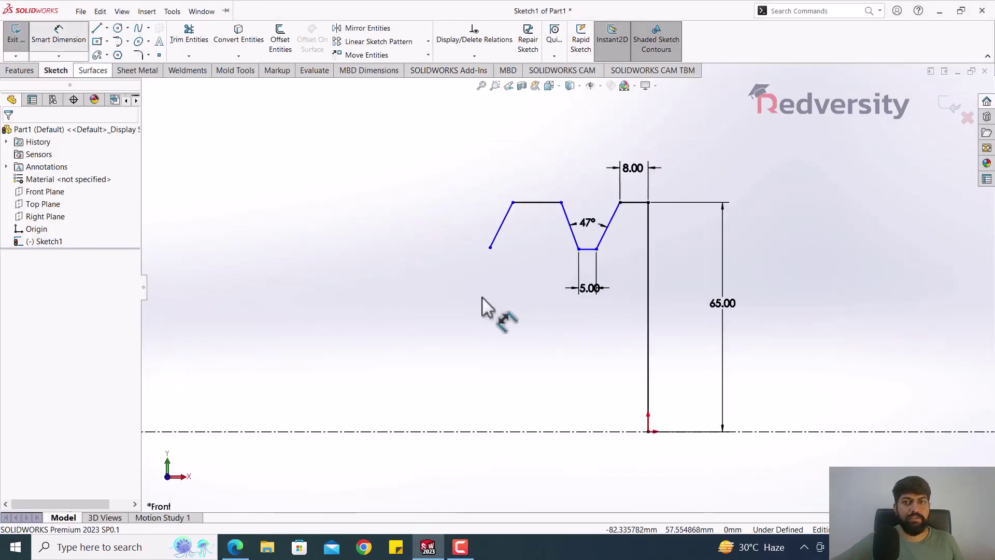
click(589, 249)
click(600, 432)
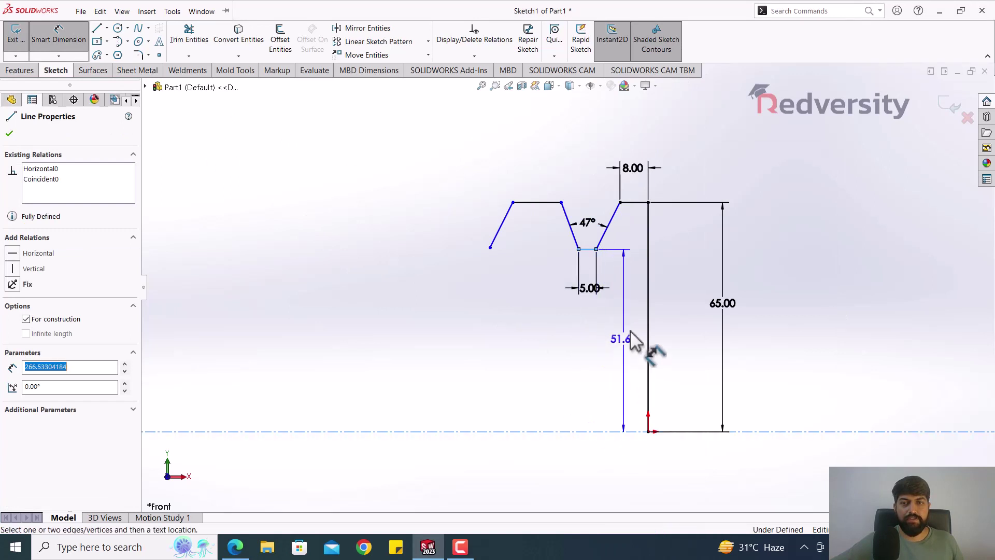
click(629, 325)
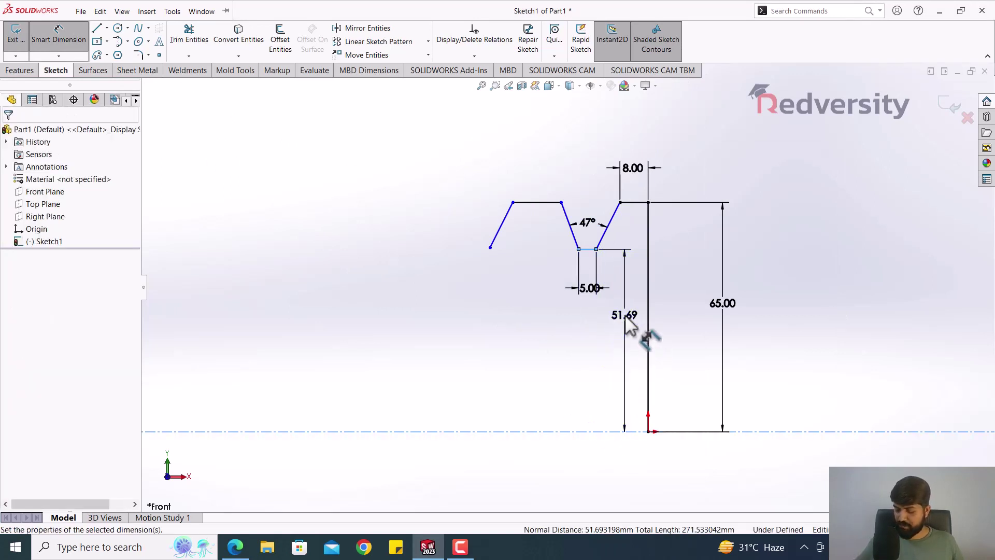
text(105/2)
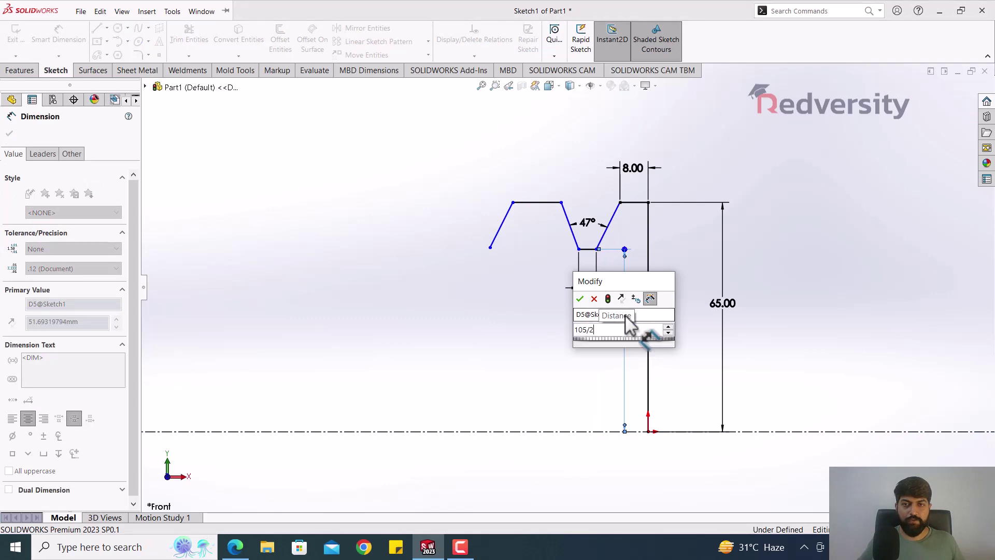
key(Escape)
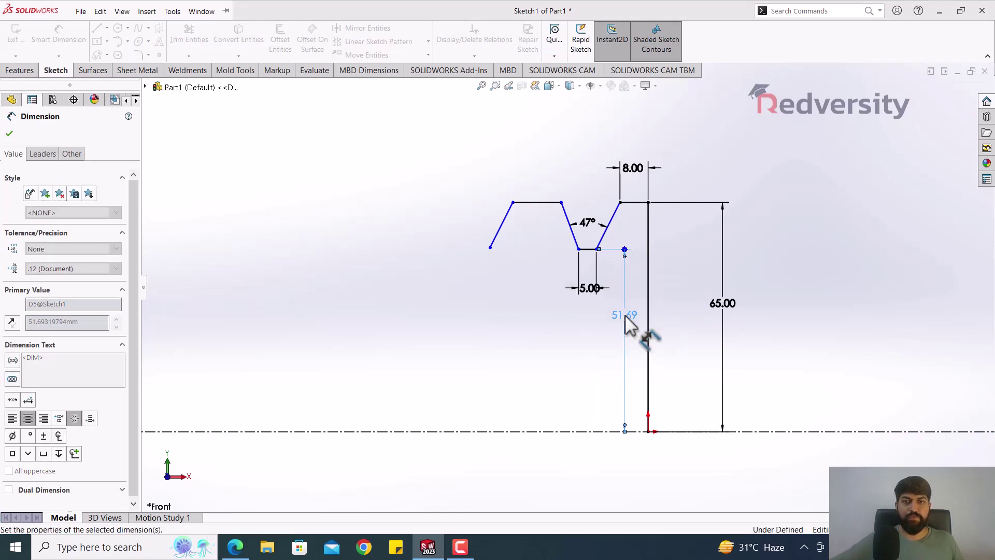
click(586, 380)
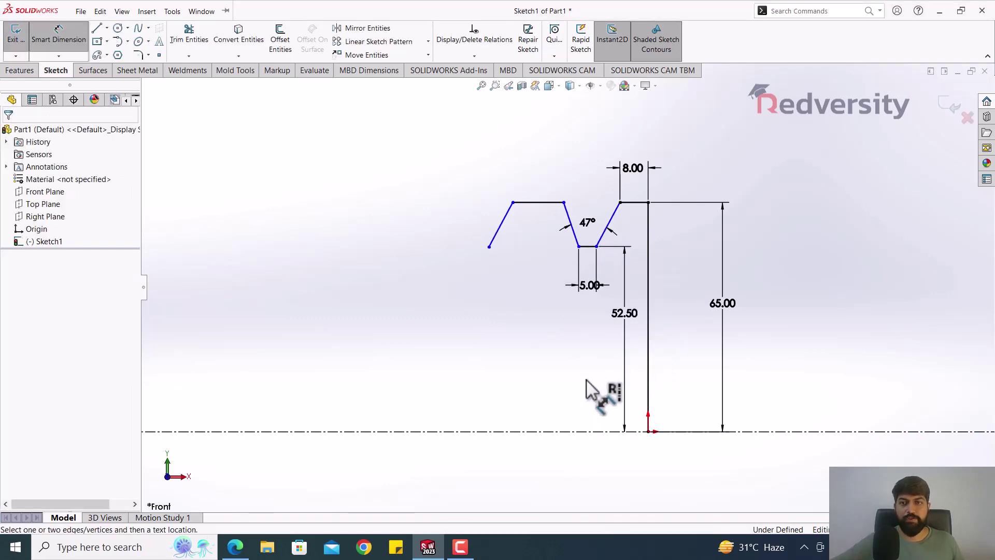
scroll(641, 327, down, 1)
key(Escape)
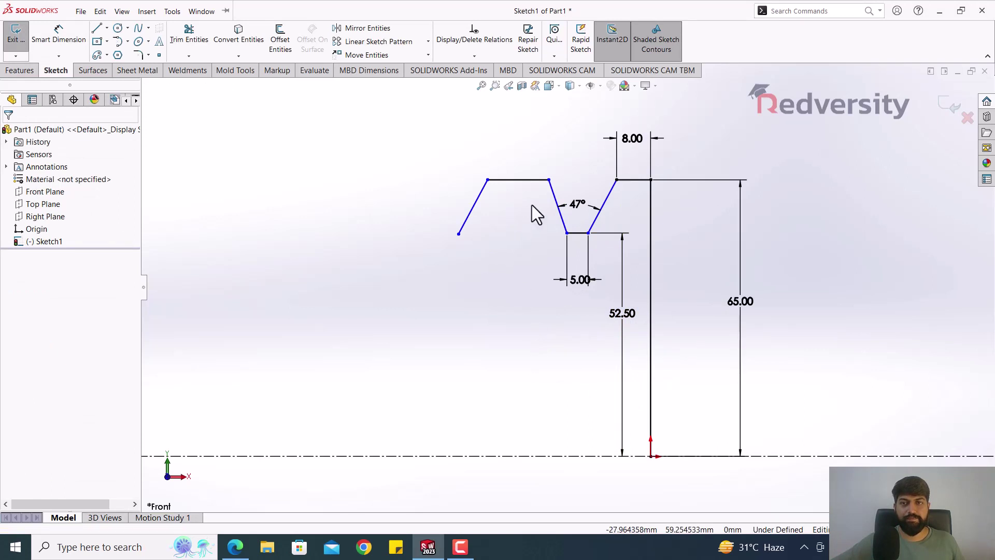
Shift the groove's bottom right corner slightly to the right along its 52.5 mm level.
scroll(533, 204, down, 1)
scroll(662, 245, up, 1)
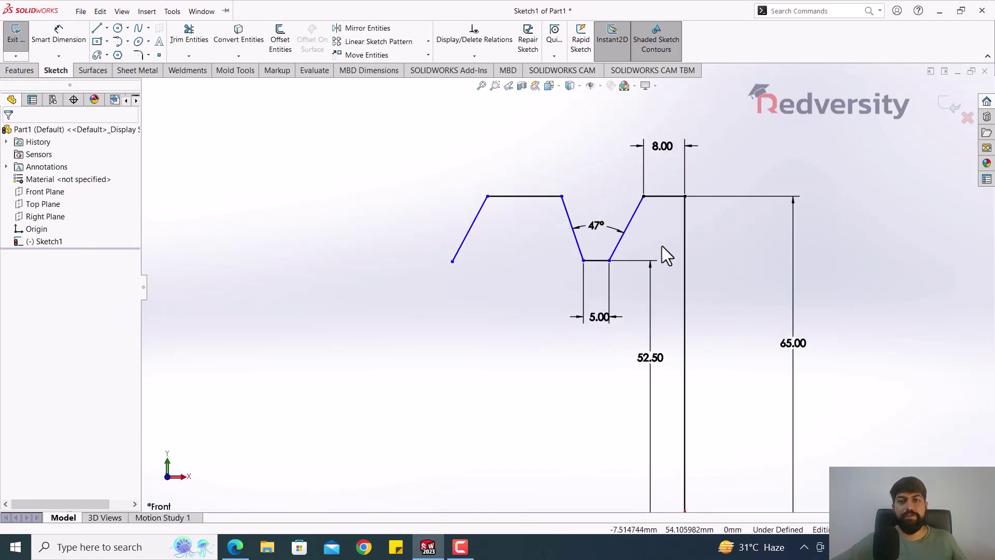
scroll(577, 214, down, 1)
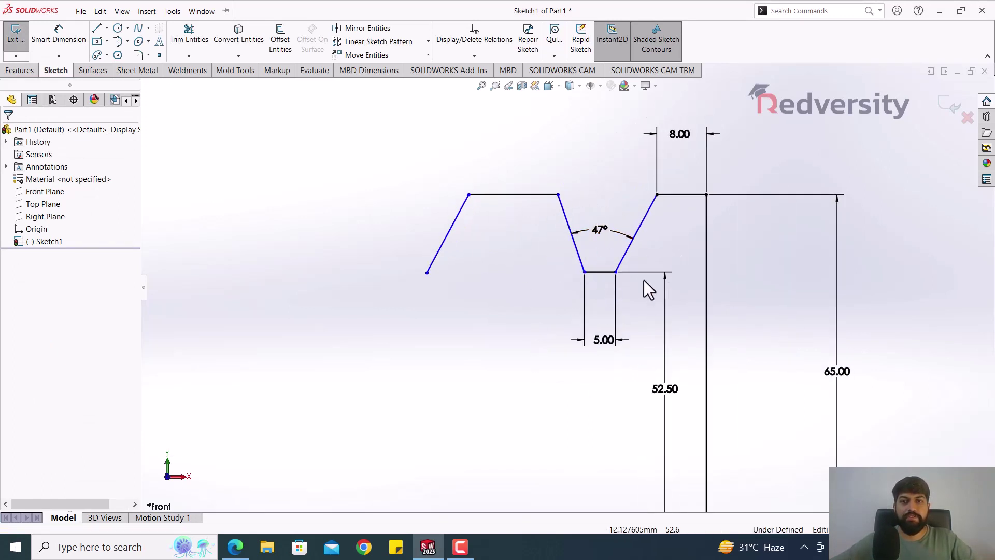
mouse_move(615, 271)
mouse_down()
mouse_move(654, 277)
mouse_move(601, 270)
mouse_move(640, 275)
mouse_up()
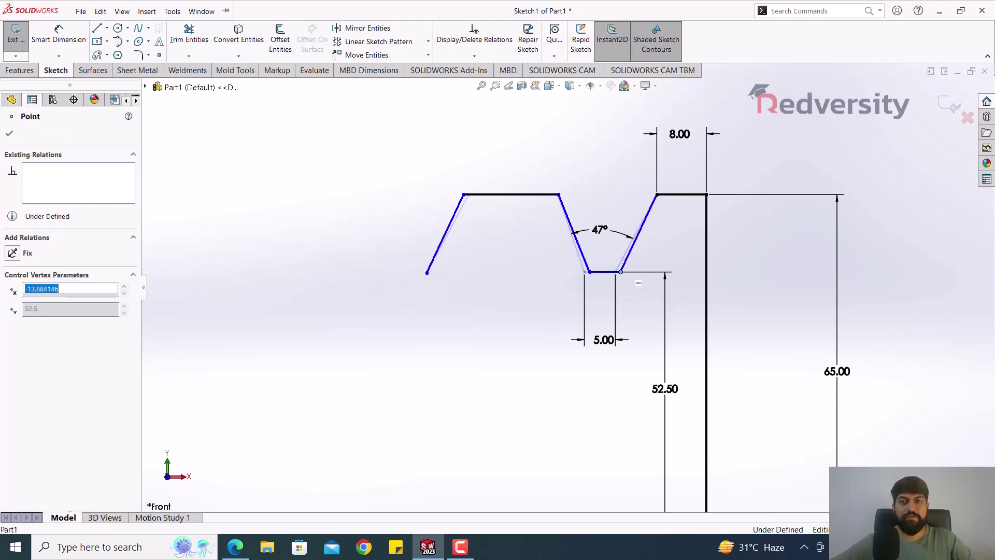
click(532, 152)
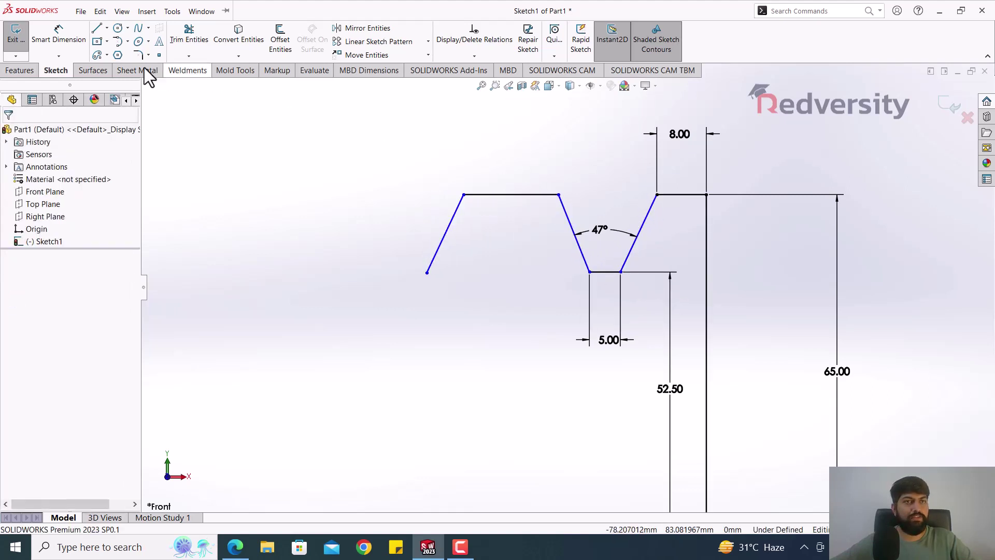
Draw a vertical centerline about 12.5 mm long upward from the midpoint of the groove's flat bottom.
click(107, 29)
click(125, 55)
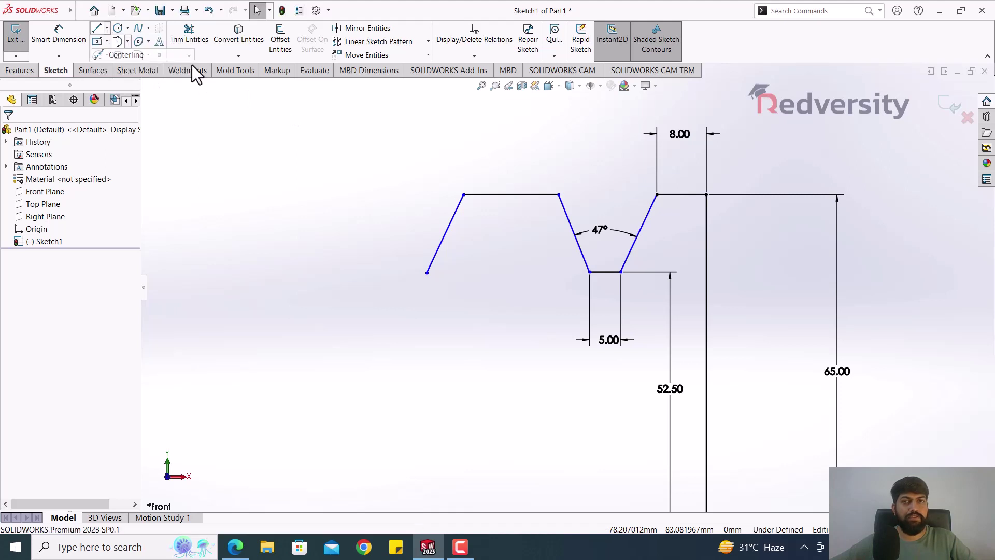
click(604, 272)
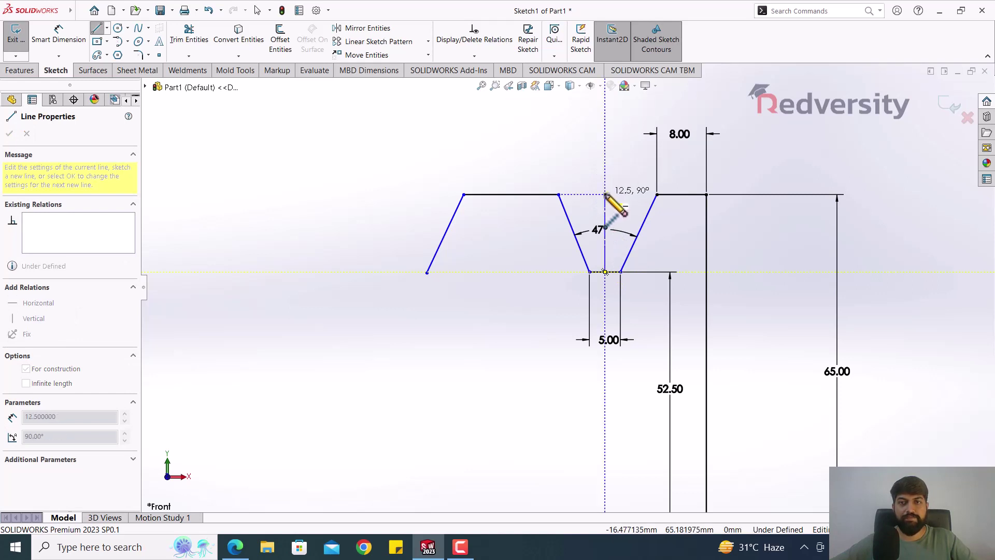
click(605, 194)
key(Escape)
scroll(601, 220, down, 1)
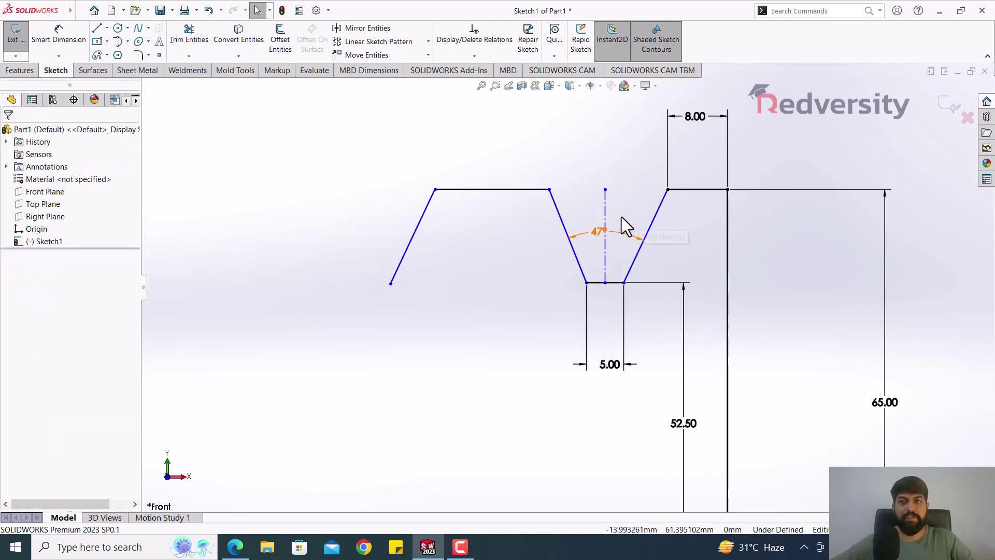
Add a symmetric relation between the two groove flanks about the short vertical centerline.
click(605, 222)
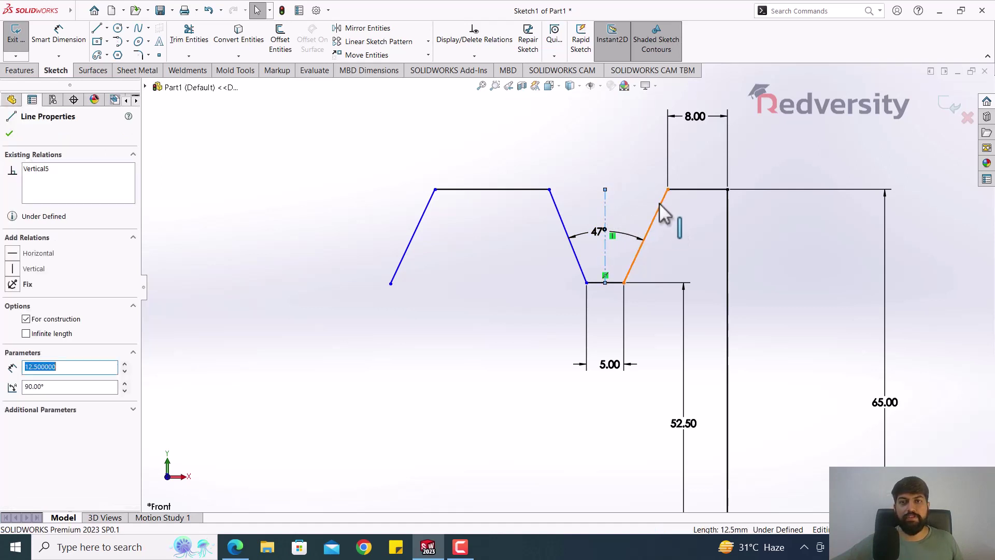
click(663, 211)
ctrl+click(561, 220)
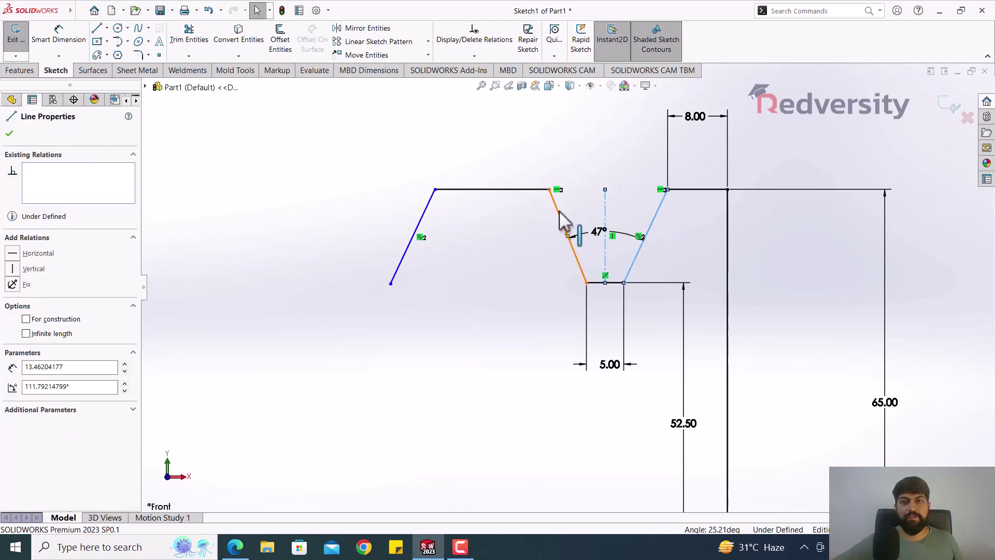
ctrl+click(604, 228)
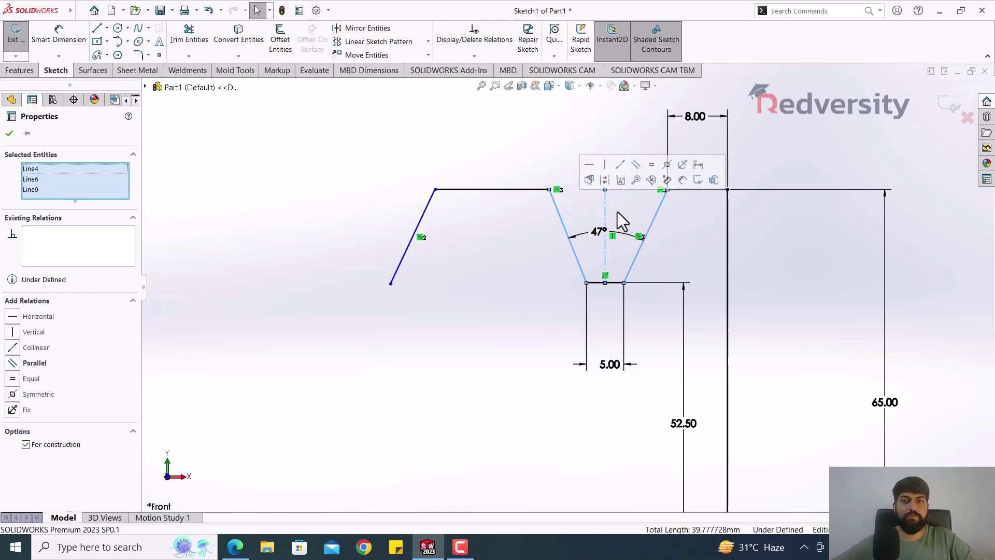
click(12, 394)
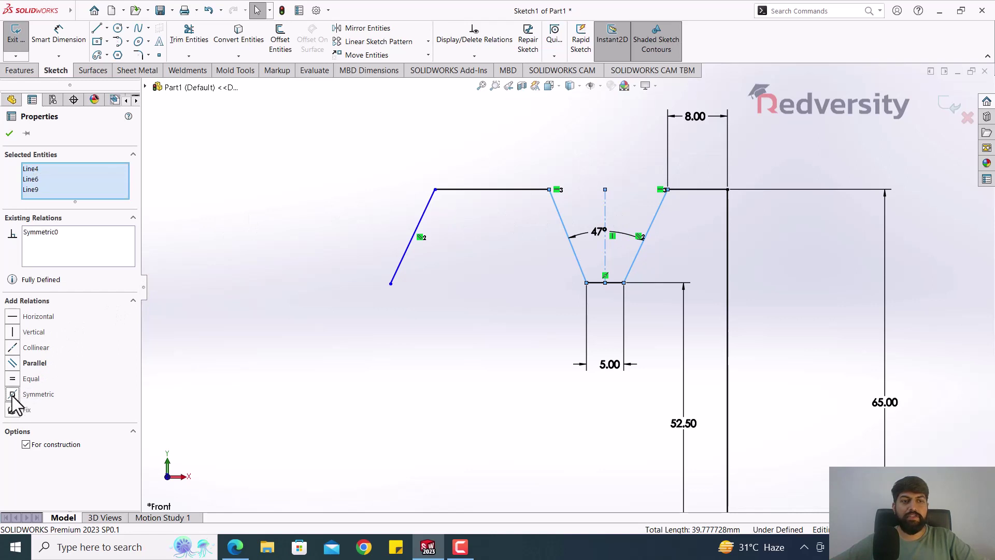
click(277, 247)
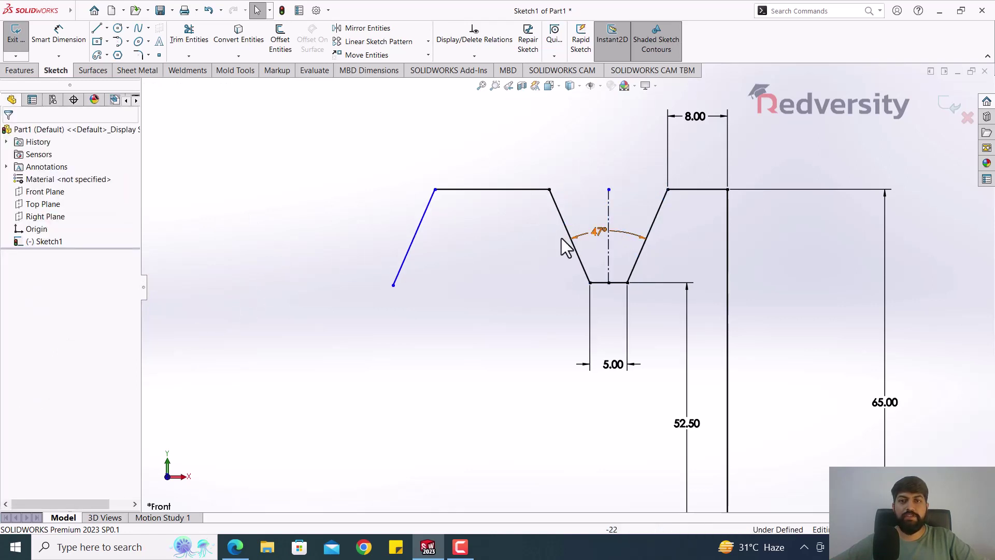
Reposition the 47° angle dimension slightly lower between the groove flanks.
click(597, 234)
mouse_move(597, 234)
mouse_down()
mouse_move(619, 232)
mouse_move(606, 244)
mouse_up()
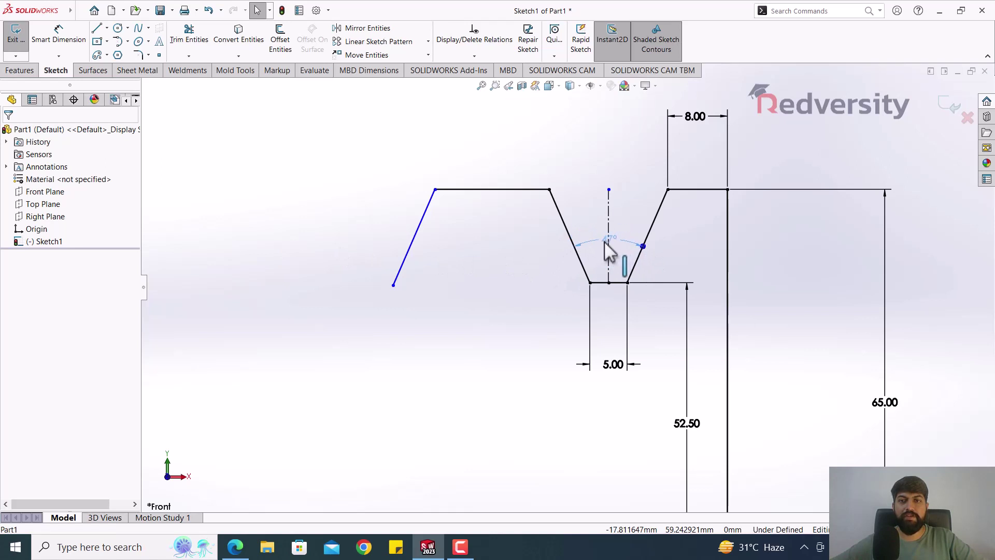
drag(611, 202, 603, 181)
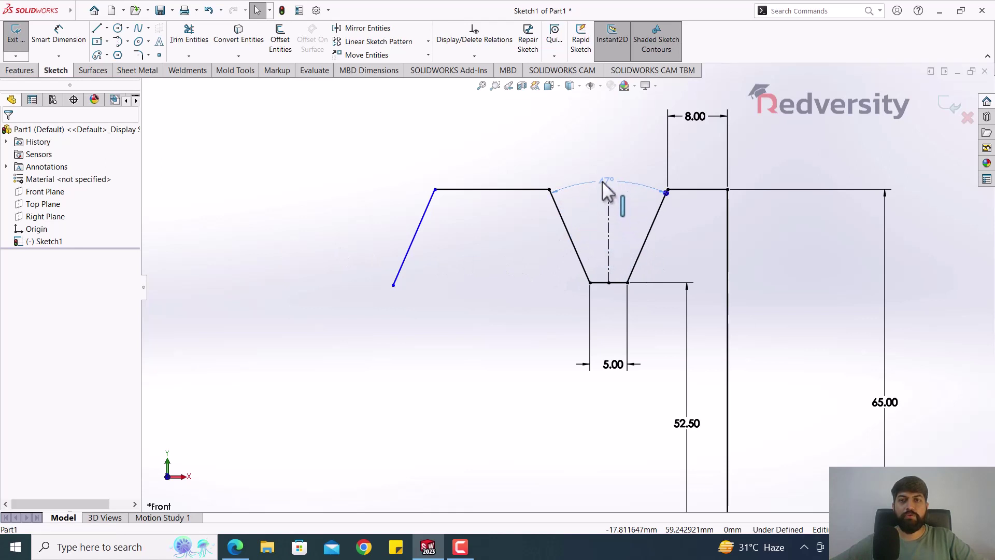
click(604, 242)
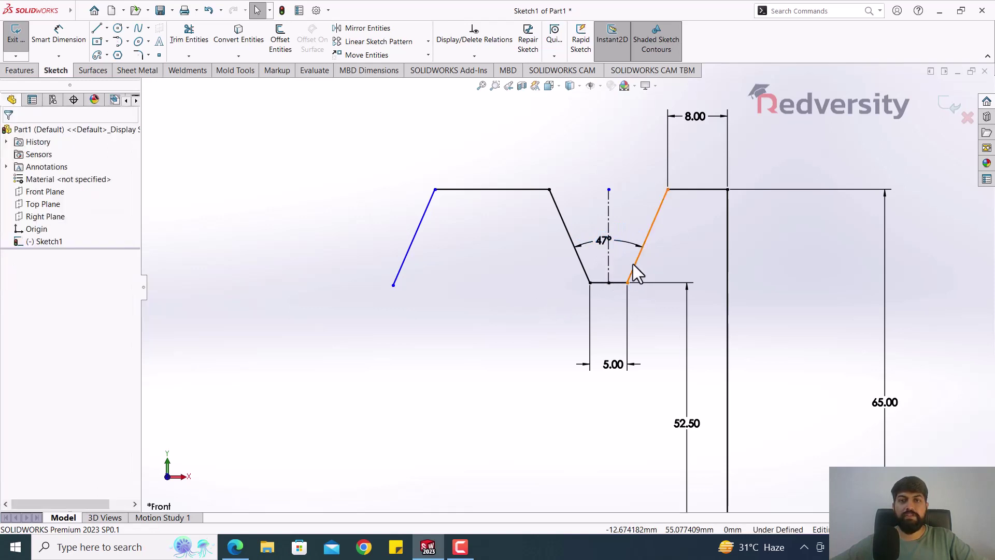
scroll(607, 289, up, 2)
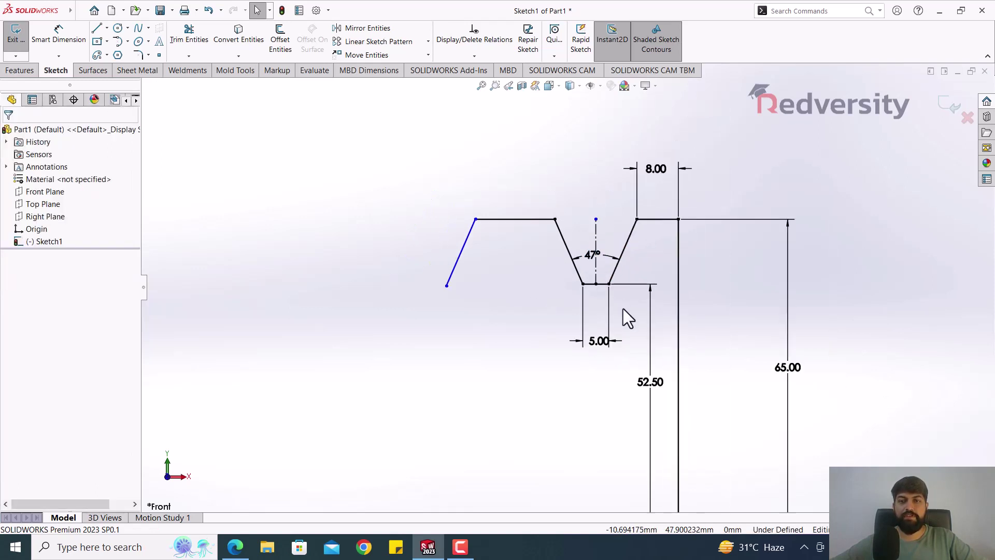
scroll(565, 270, down, 2)
scroll(611, 264, up, 3)
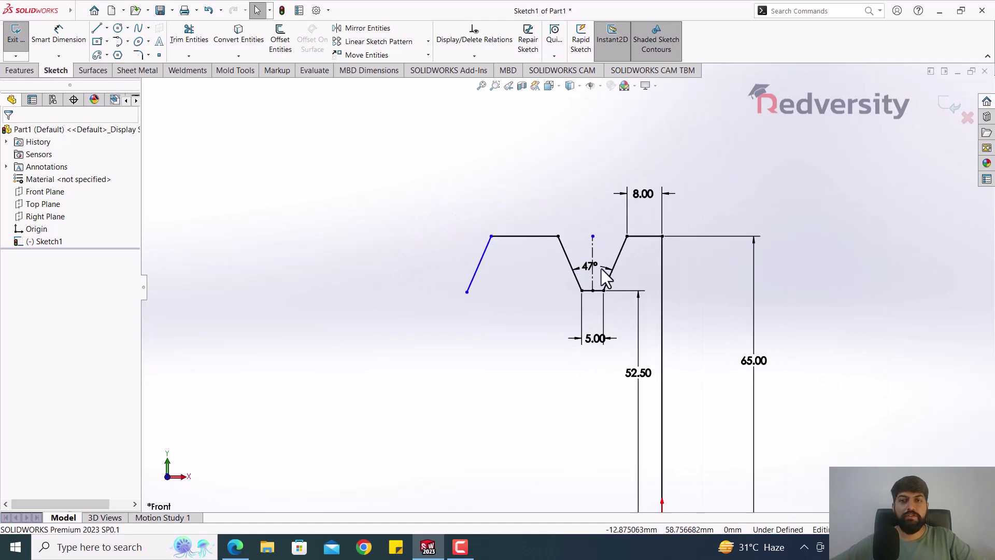
scroll(580, 241, down, 2)
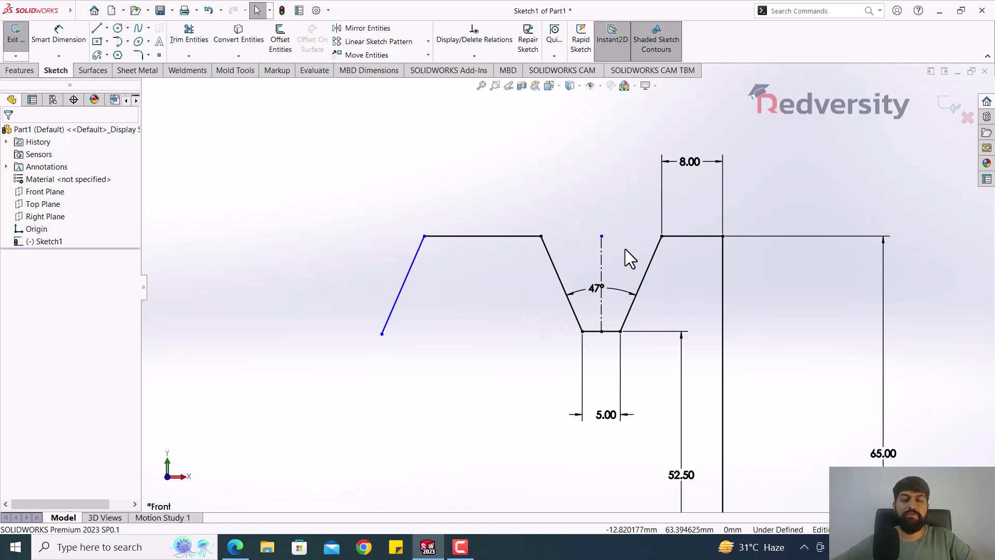
scroll(625, 248, up, 3)
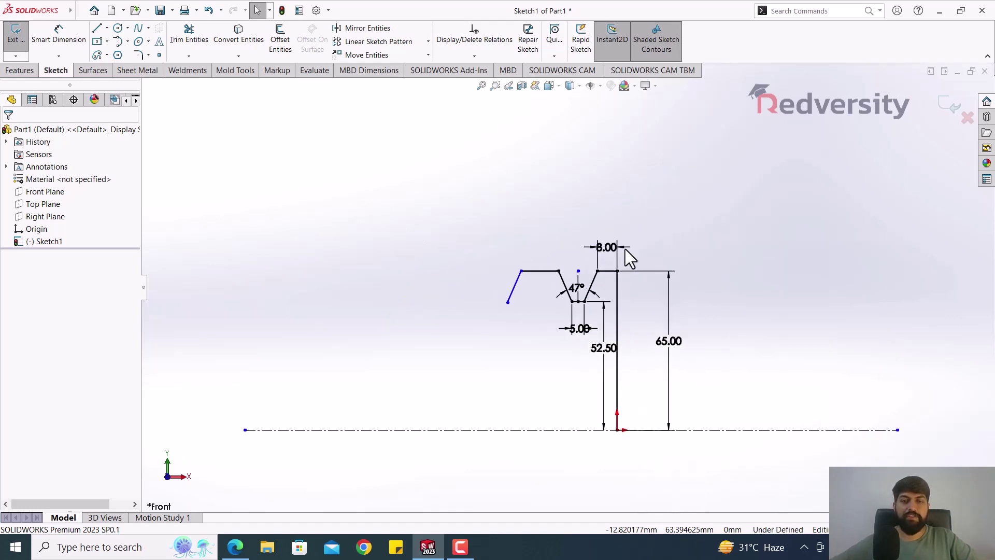
scroll(563, 321, down, 2)
scroll(559, 318, down, 1)
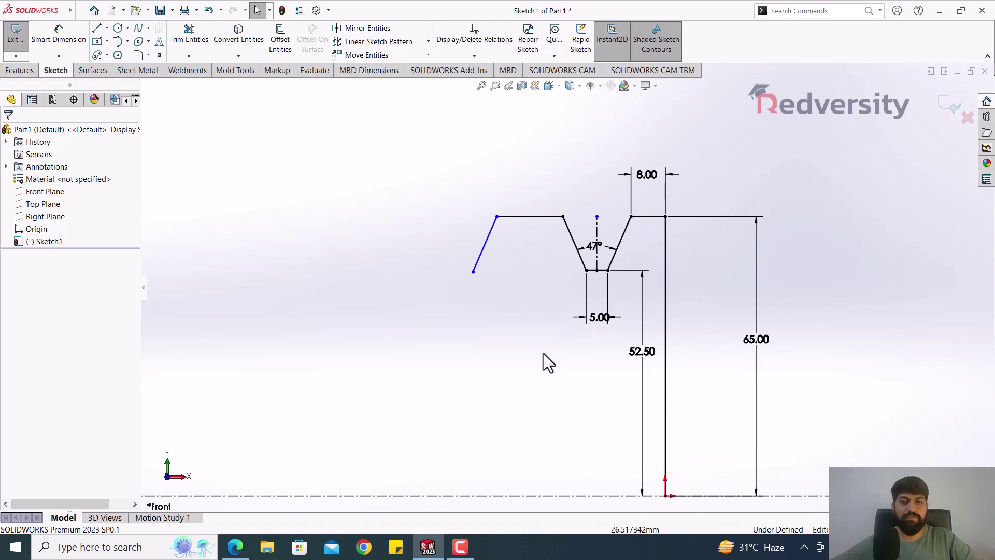
scroll(521, 390, up, 1)
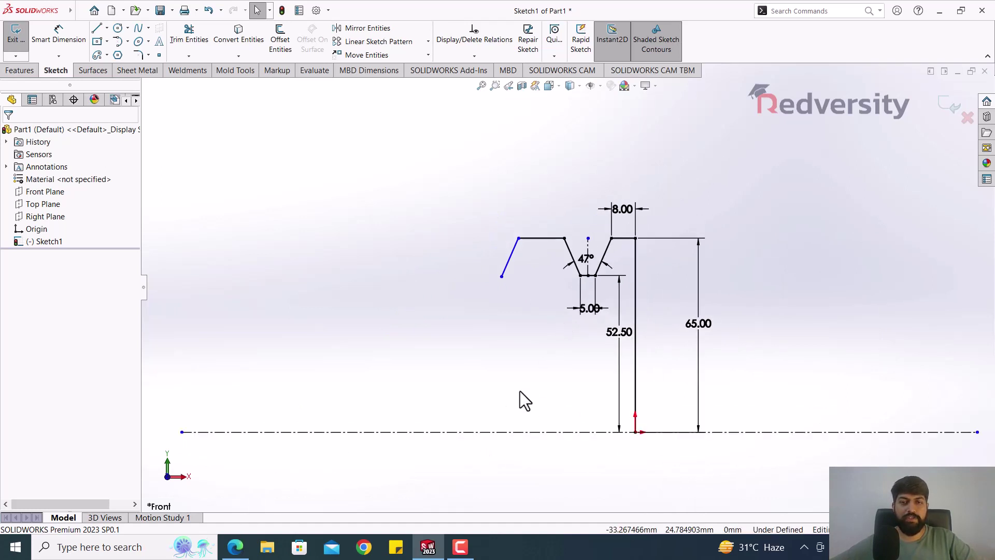
scroll(509, 376, down, 1)
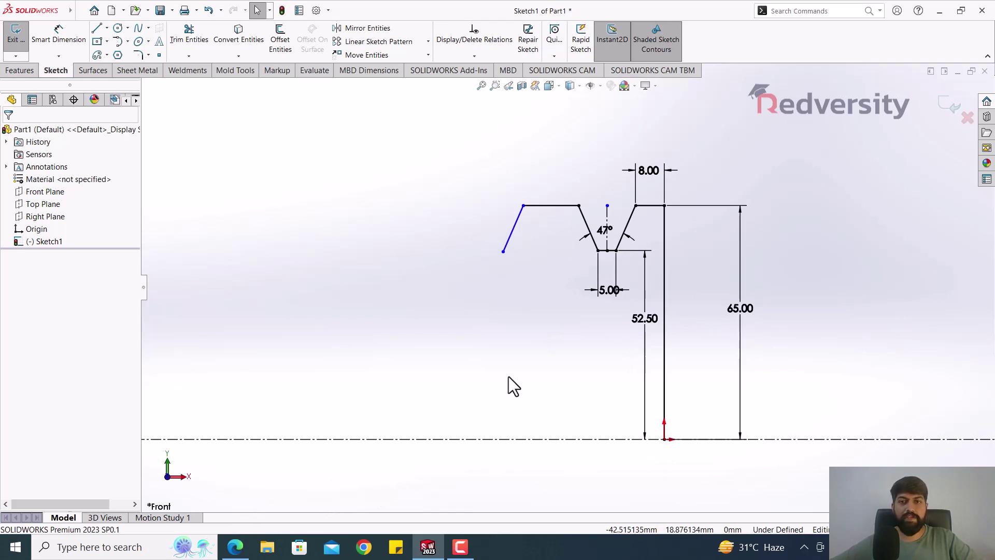
Add an equal relation between the 47° groove's flat bottom and the horizontal land to its left.
scroll(547, 228, down, 1)
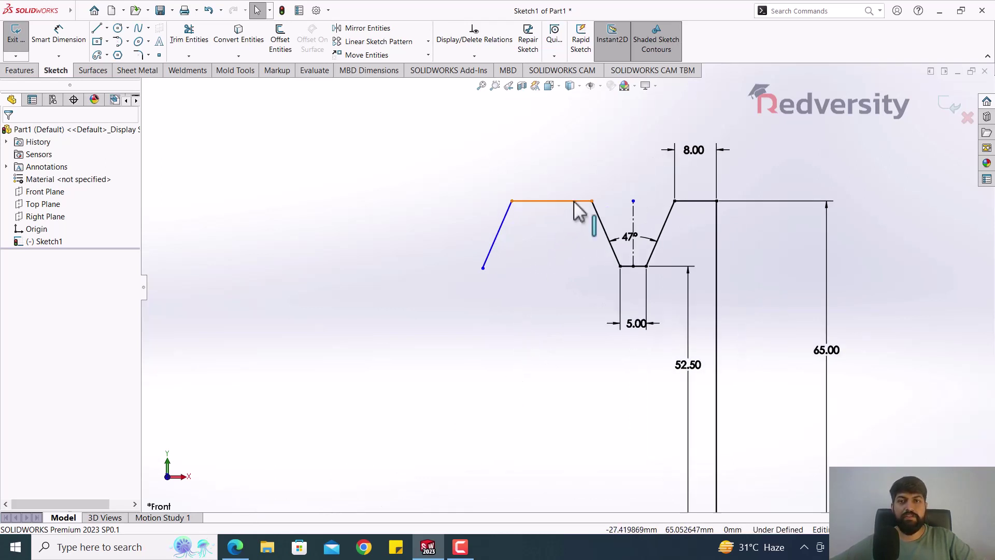
scroll(645, 291, down, 1)
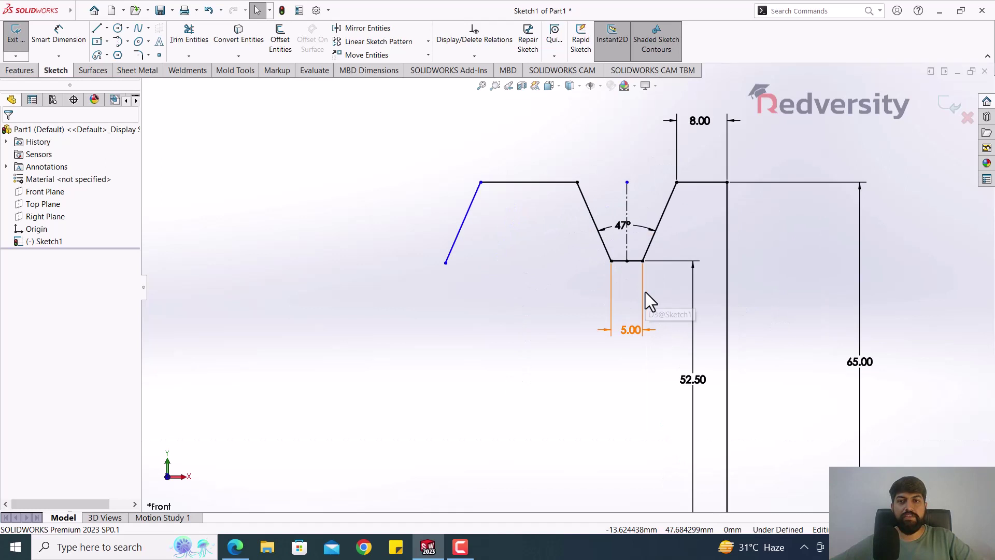
click(621, 263)
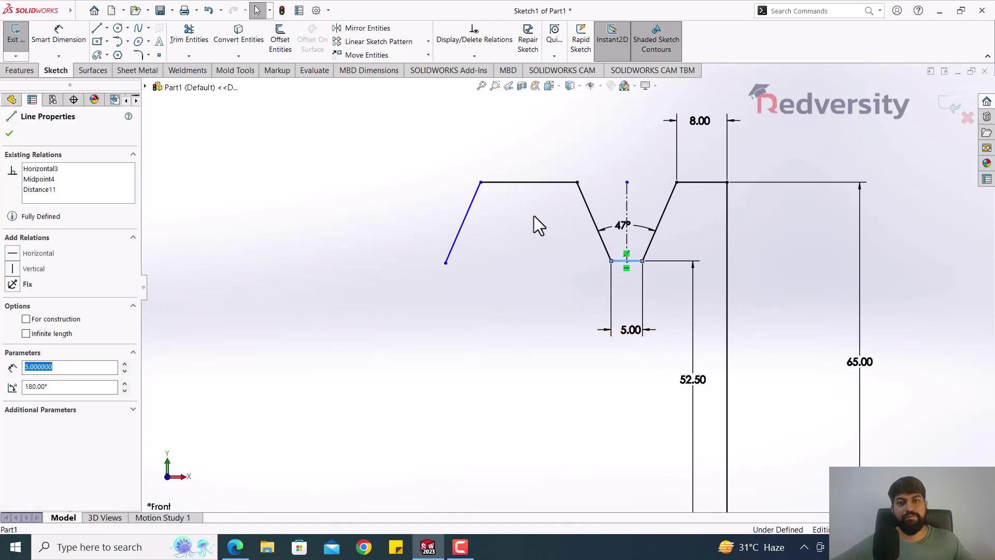
ctrl+click(547, 183)
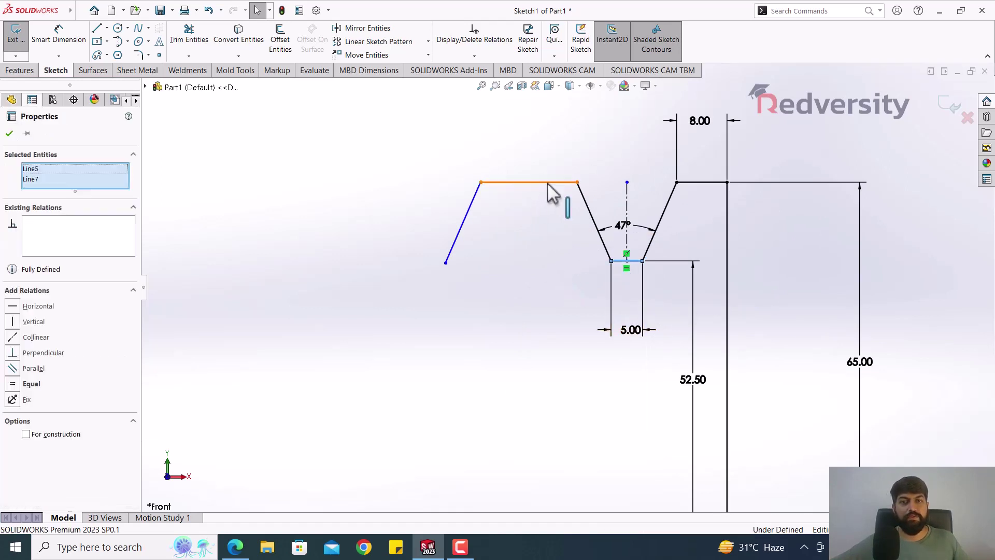
click(13, 386)
click(444, 236)
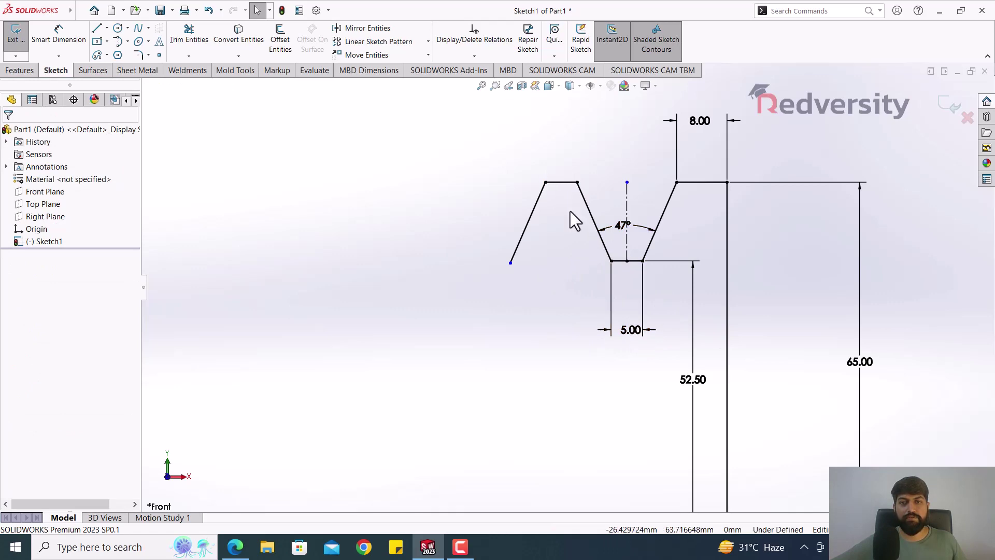
Switch to the PDF drawing, examine the remaining groove diameters, widths and angles in section A-A, and return to SOLIDWORKS.
click(235, 549)
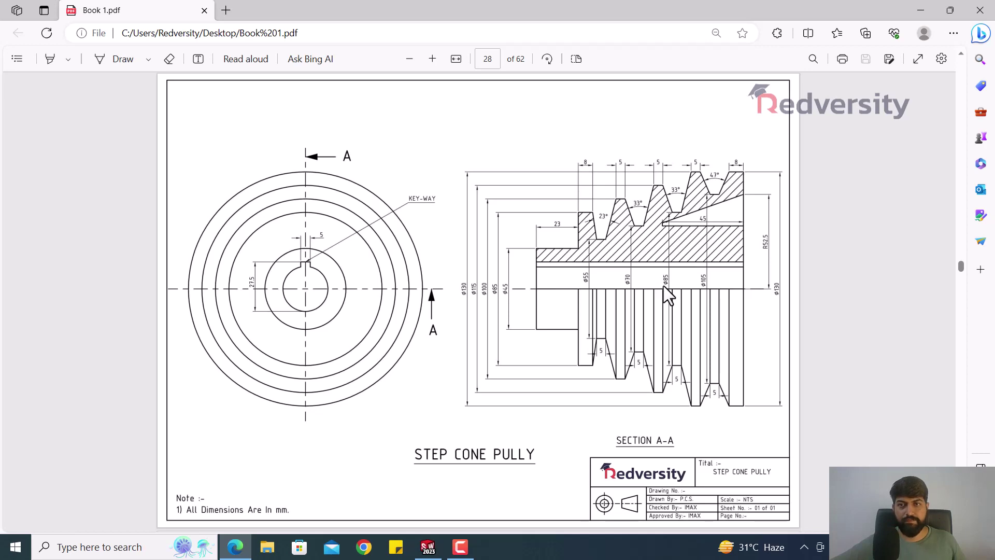
ctrl+scroll(664, 285, up, 5)
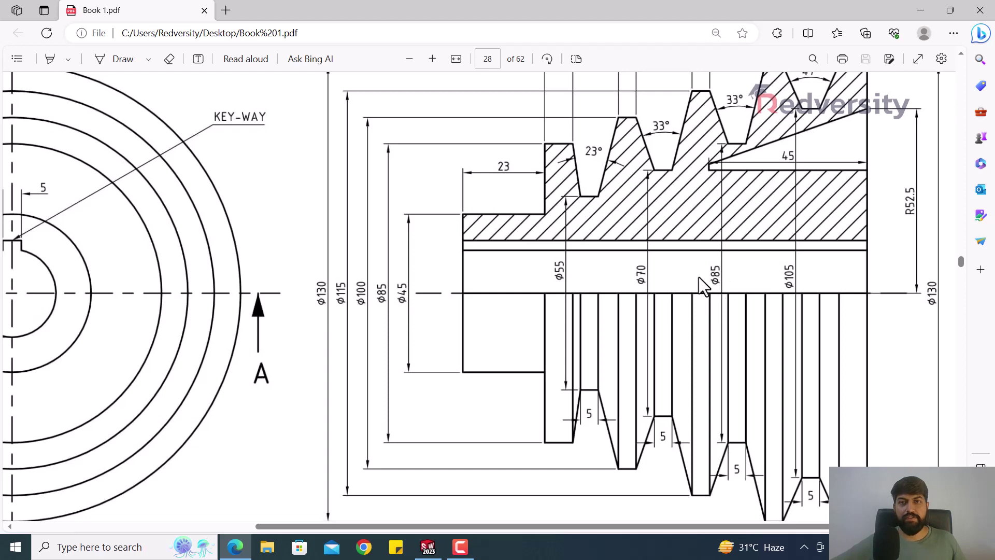
scroll(660, 270, up, 2)
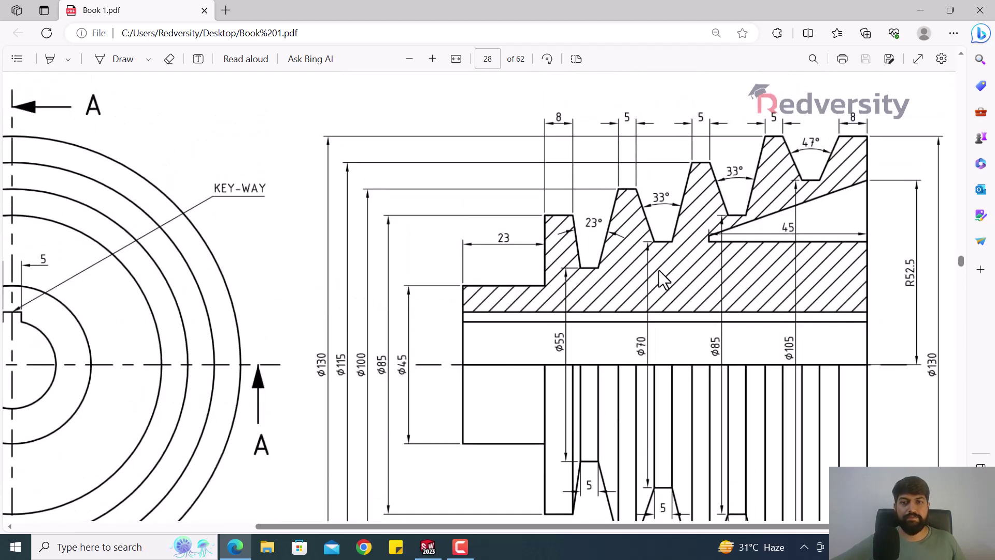
ctrl+scroll(658, 269, down, 2)
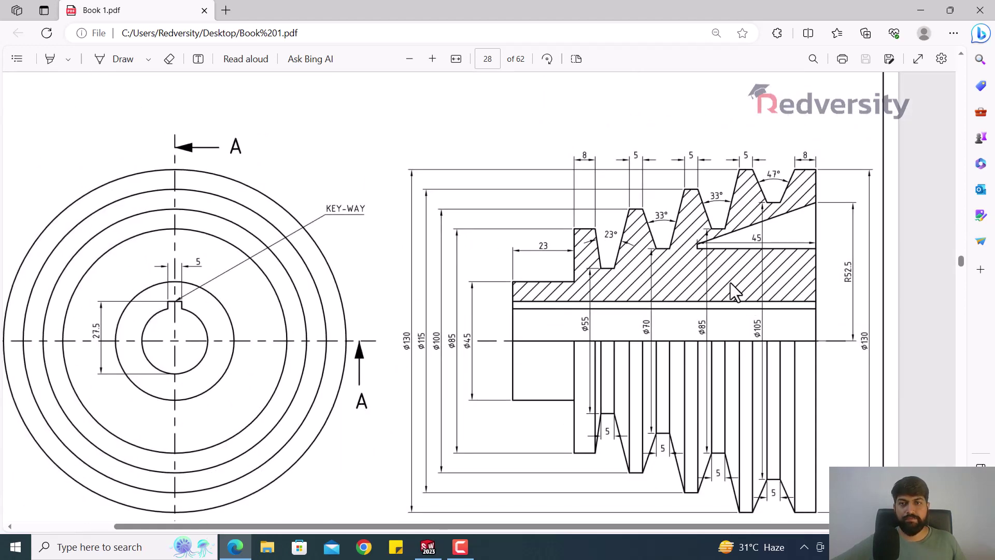
ctrl+scroll(730, 287, up, 1)
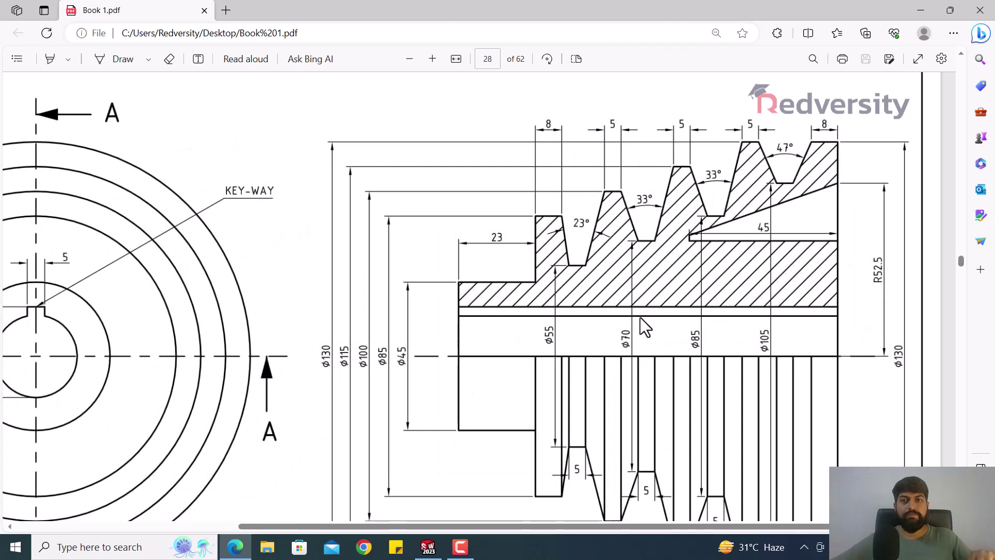
click(428, 546)
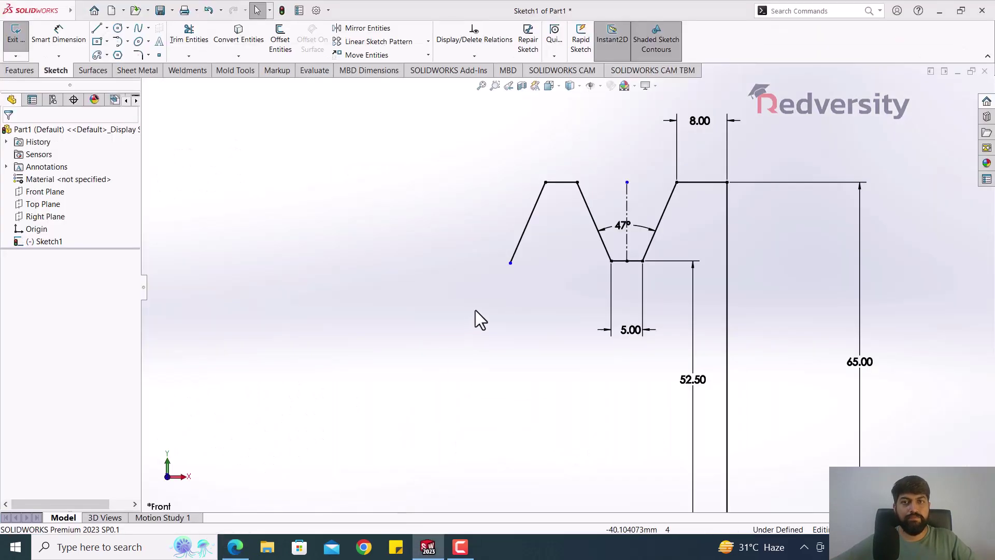
Continue the profile with a groove bottom about 5 mm long, a rising flank about 11.3 mm, a horizontal land and a descending flank about 16.5 mm.
click(97, 30)
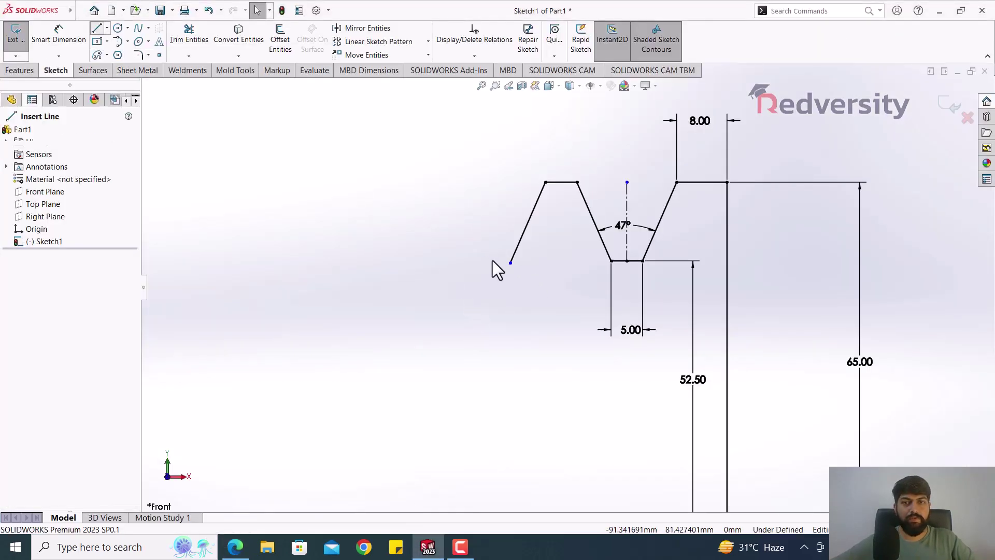
click(510, 263)
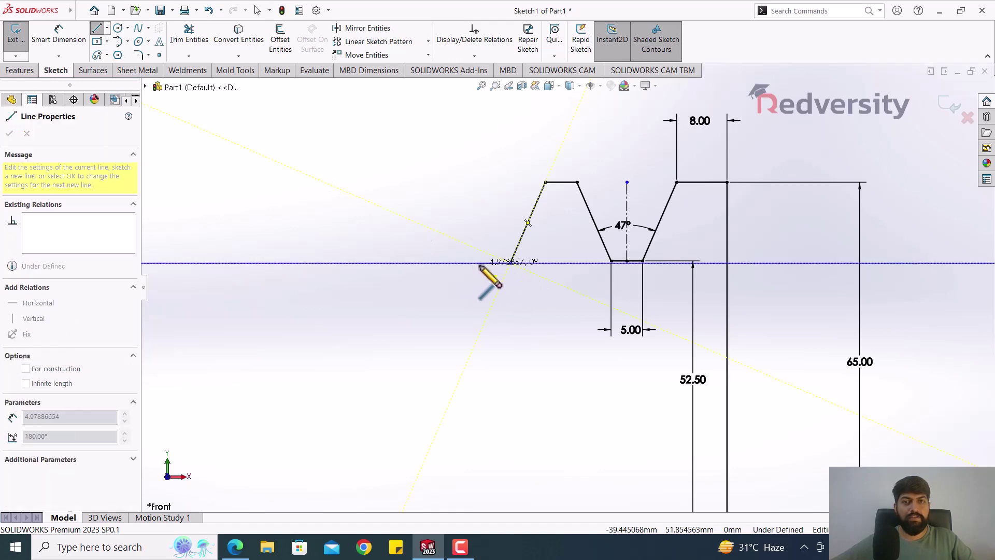
click(478, 262)
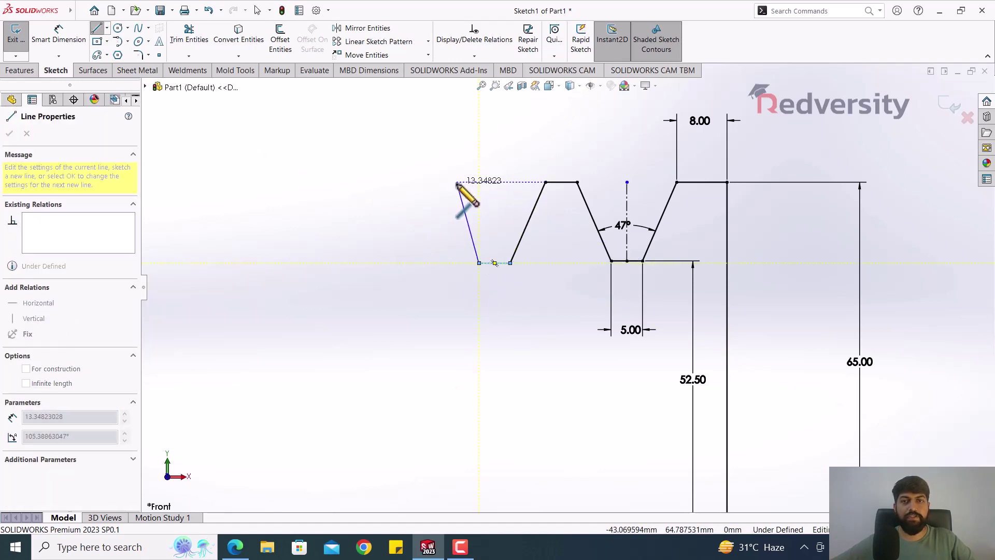
click(456, 195)
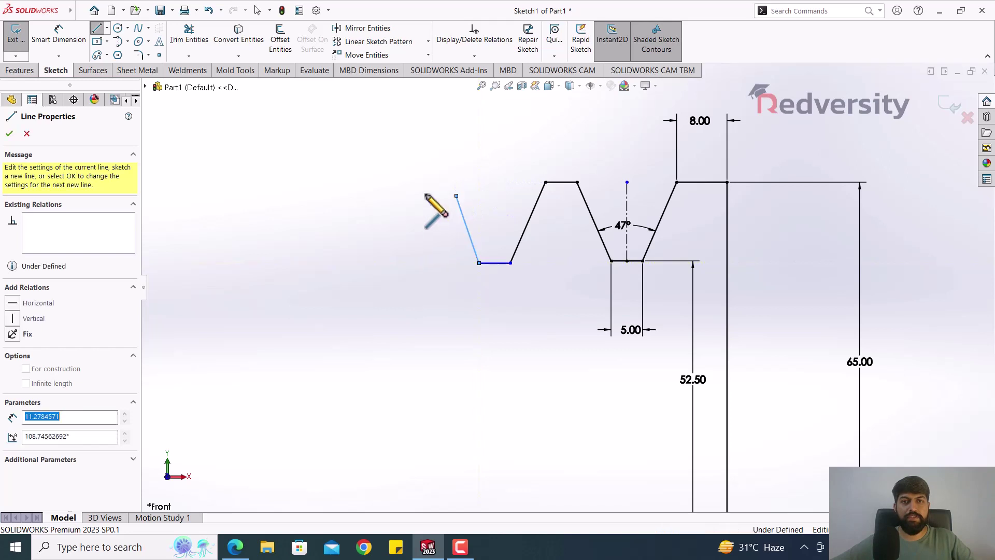
click(414, 196)
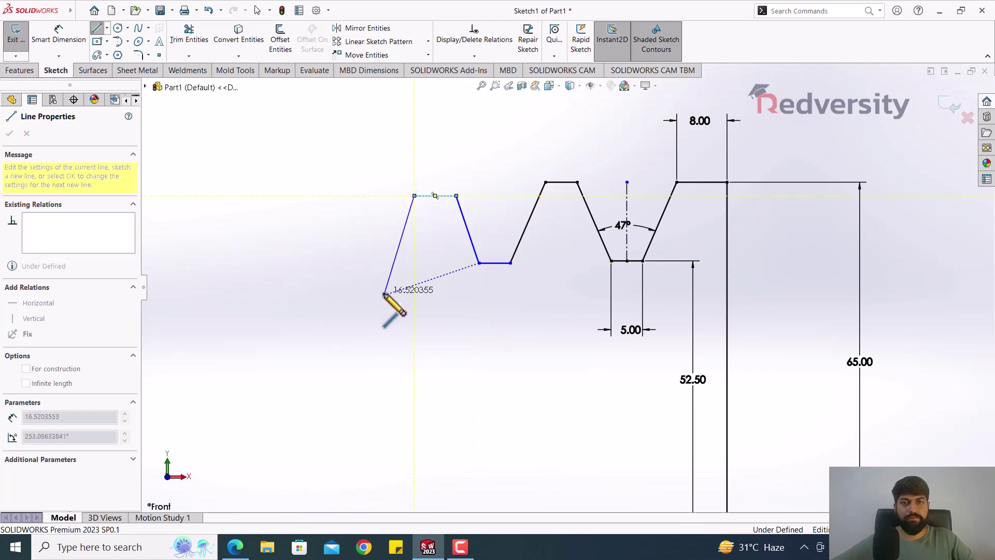
double_click(384, 295)
key(Escape)
Dimension the second groove's flat bottom at 85/2 mm above the horizontal centerline.
scroll(532, 295, up, 3)
scroll(496, 289, down, 2)
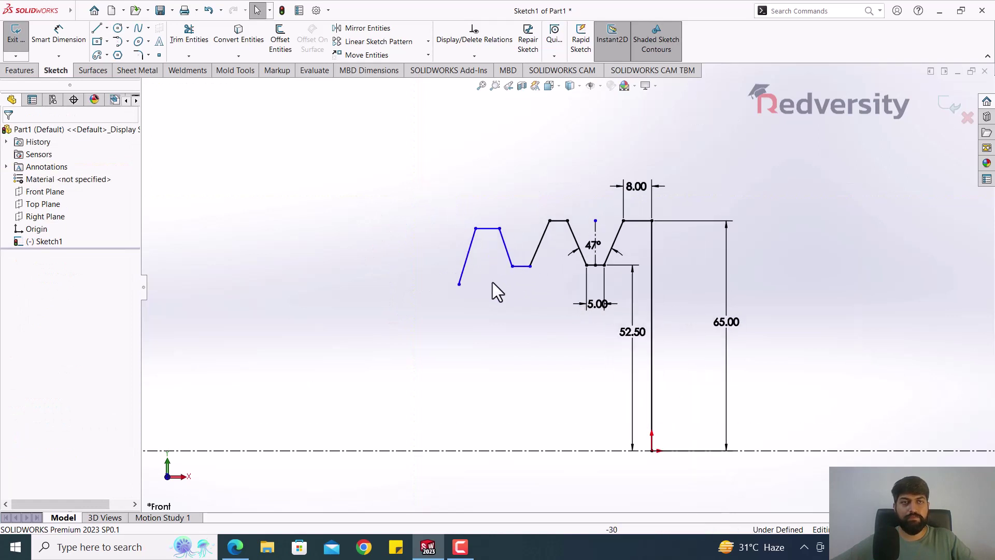
click(58, 36)
scroll(541, 310, down, 2)
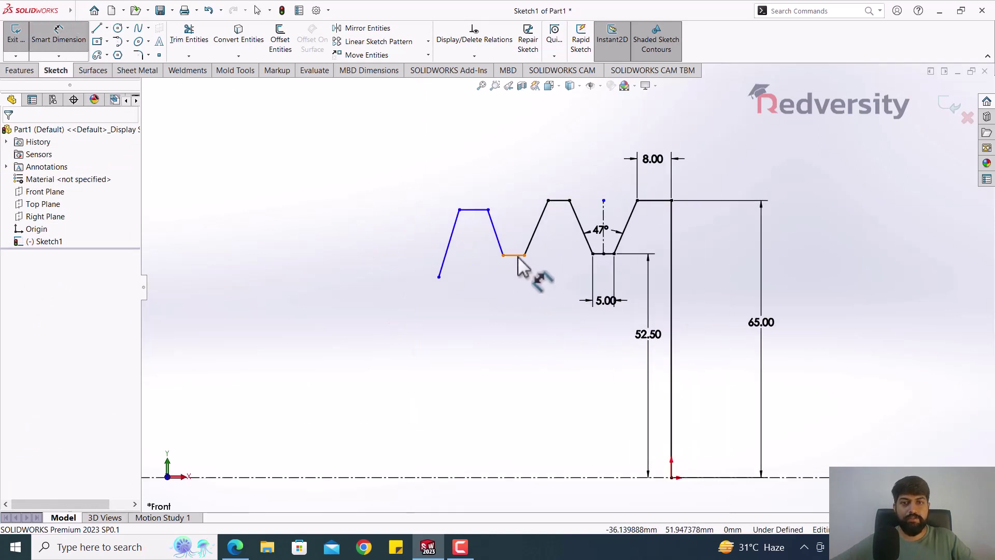
click(519, 256)
click(549, 477)
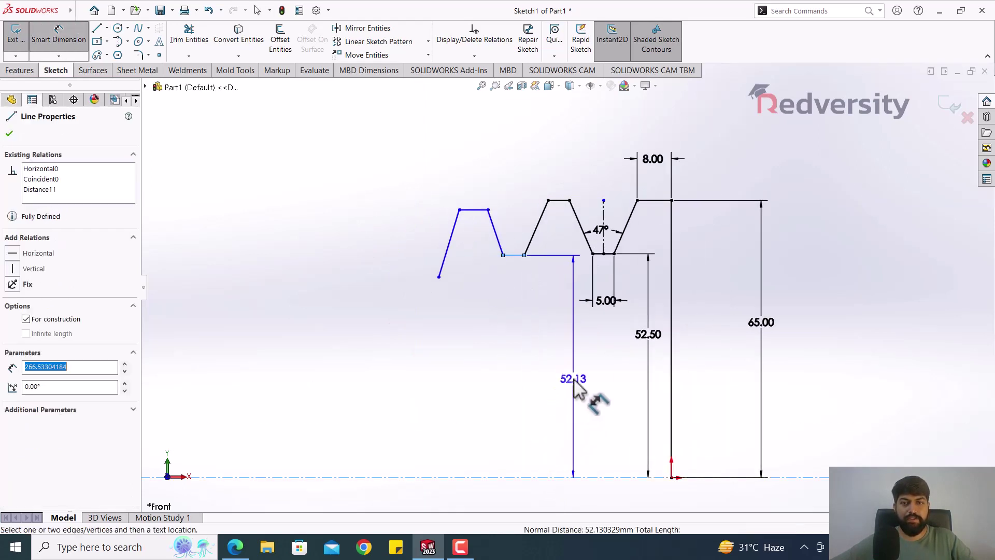
click(565, 386)
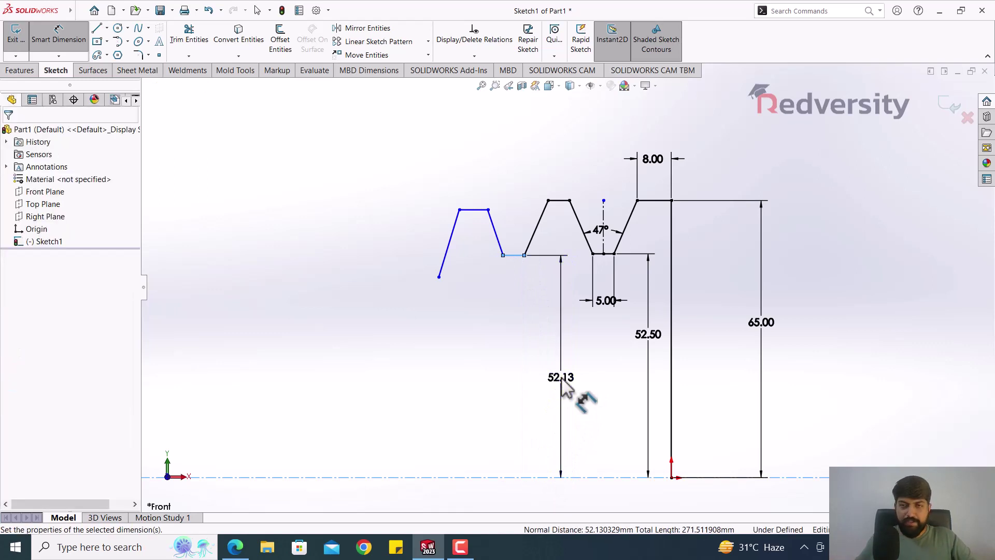
text(85/)
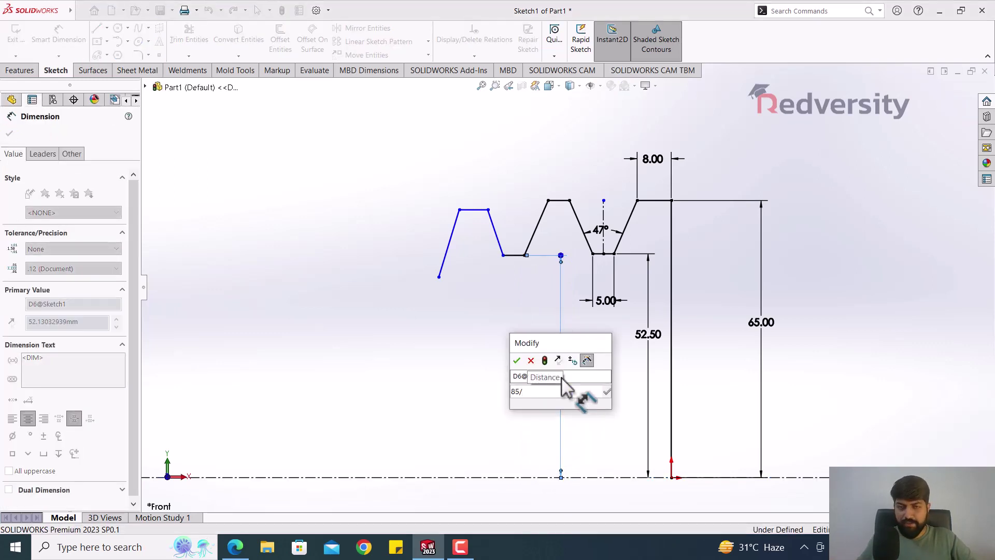
text(2)
key(Return)
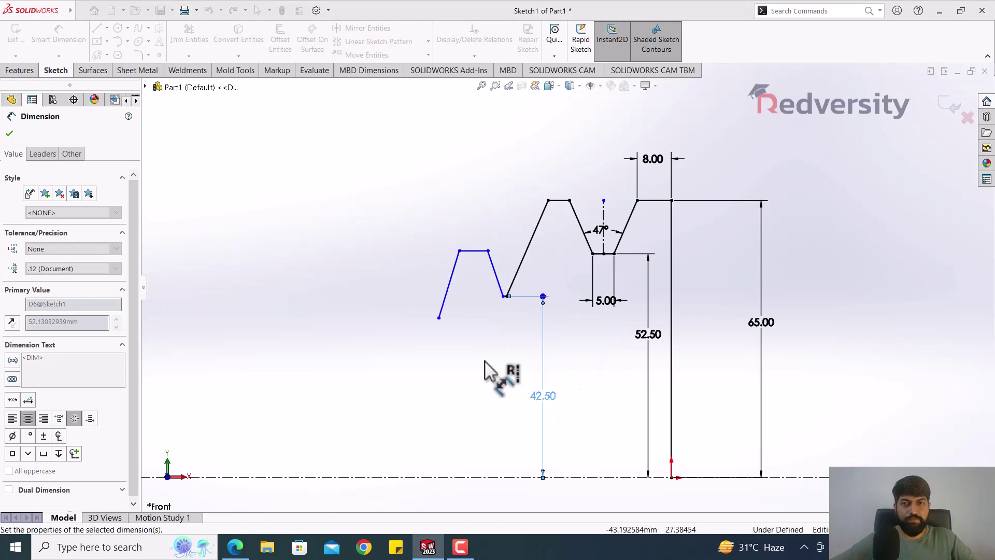
key(Escape)
Widen the second groove's flat bottom to about 5.1 mm by moving its left end point outward.
scroll(507, 329, down, 3)
key(Escape)
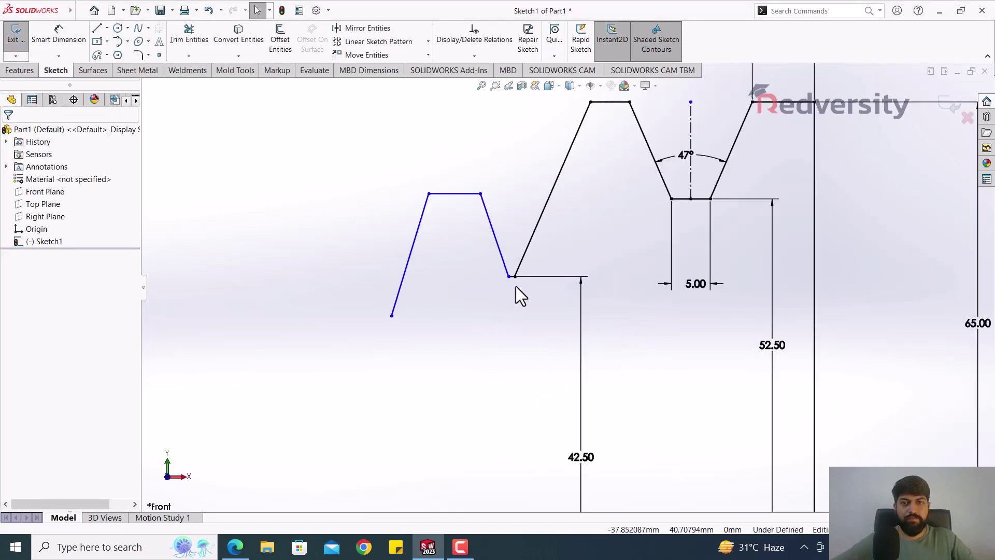
click(522, 279)
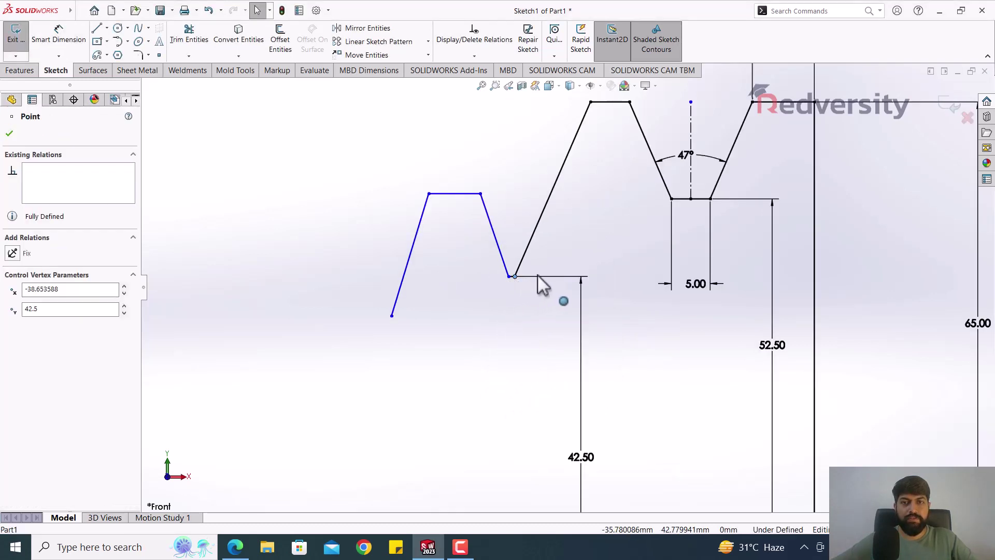
click(494, 303)
mouse_move(508, 277)
mouse_down()
mouse_move(466, 278)
mouse_move(476, 290)
mouse_up()
click(484, 324)
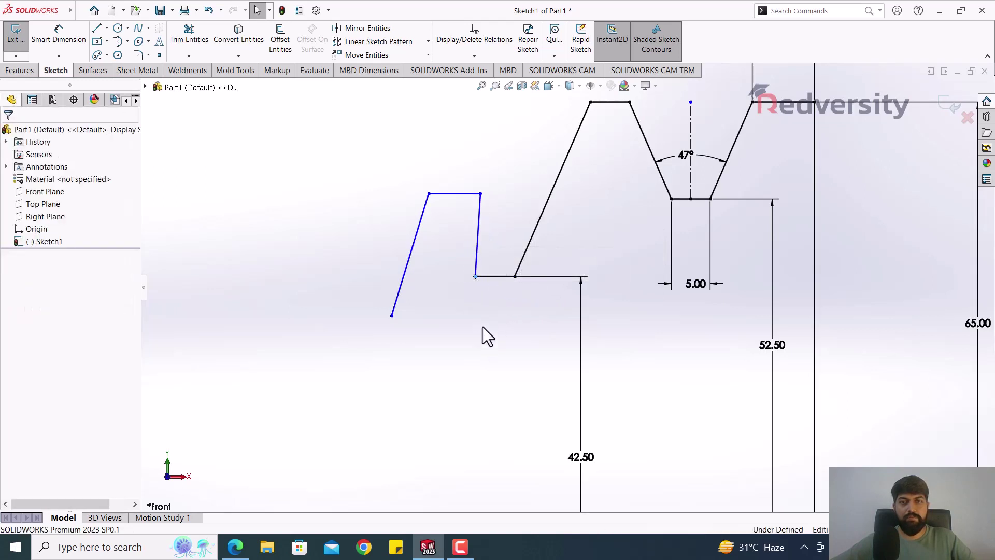
Add an equal relation between the second groove's flat bottom and the upper land between the two grooves.
click(504, 277)
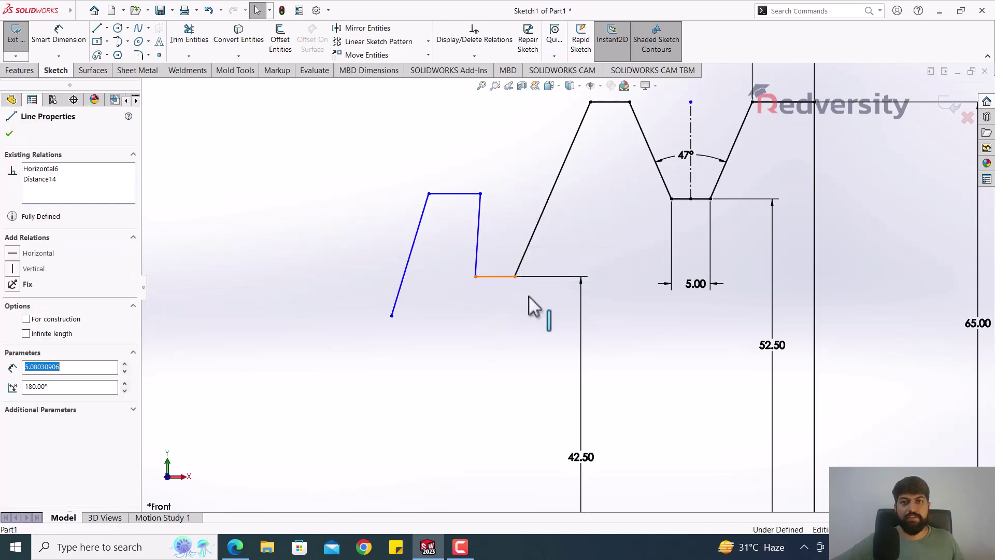
ctrl+click(617, 103)
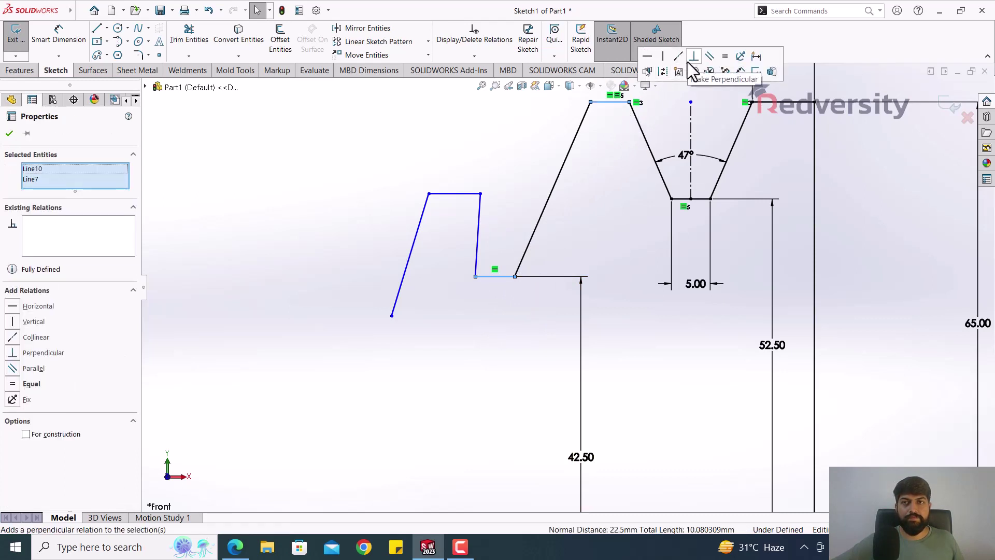
click(724, 57)
click(627, 232)
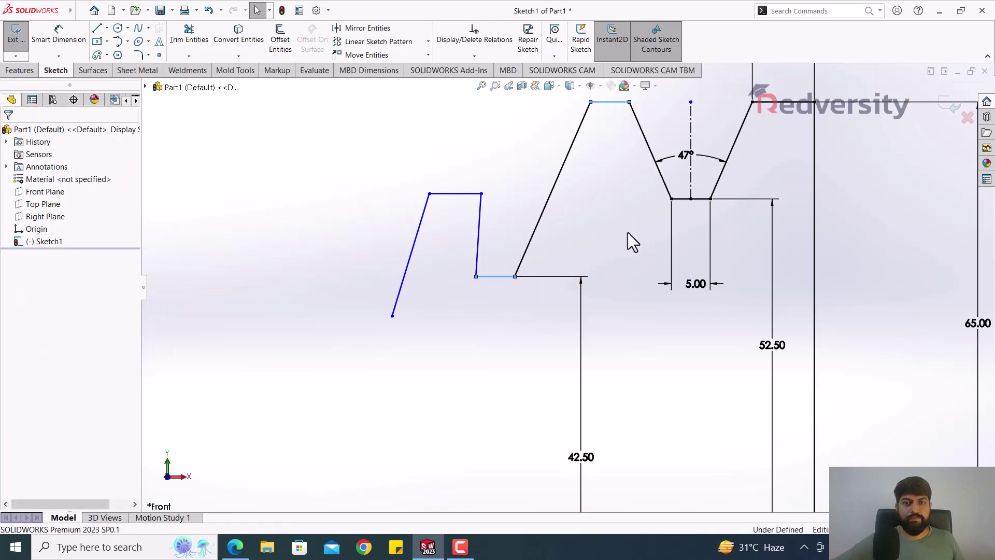
Shift both end points of the second land farther left so the second groove's left flank slopes outward, with the left end at about X -52.5 mm.
scroll(627, 233, up, 3)
scroll(573, 242, down, 2)
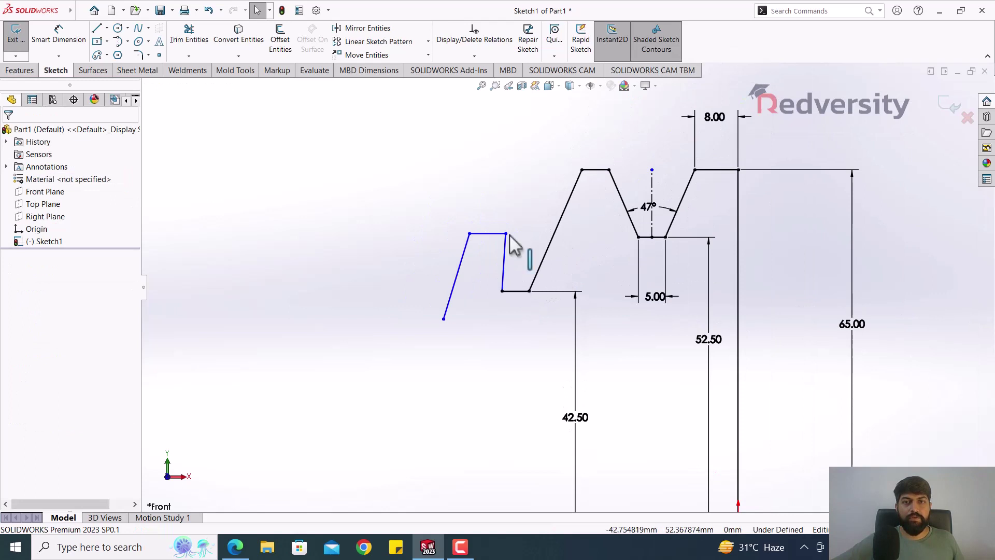
drag(506, 234, 473, 224)
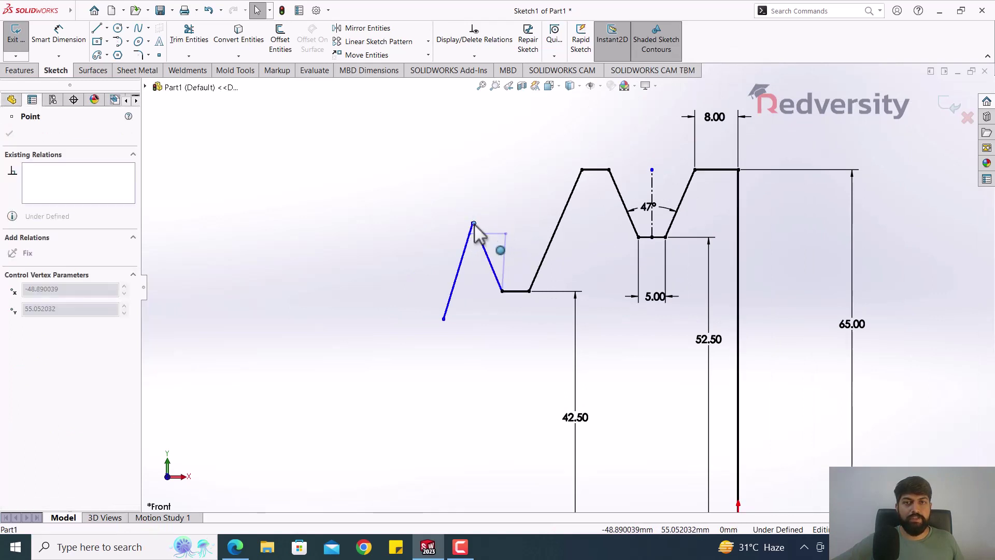
click(382, 290)
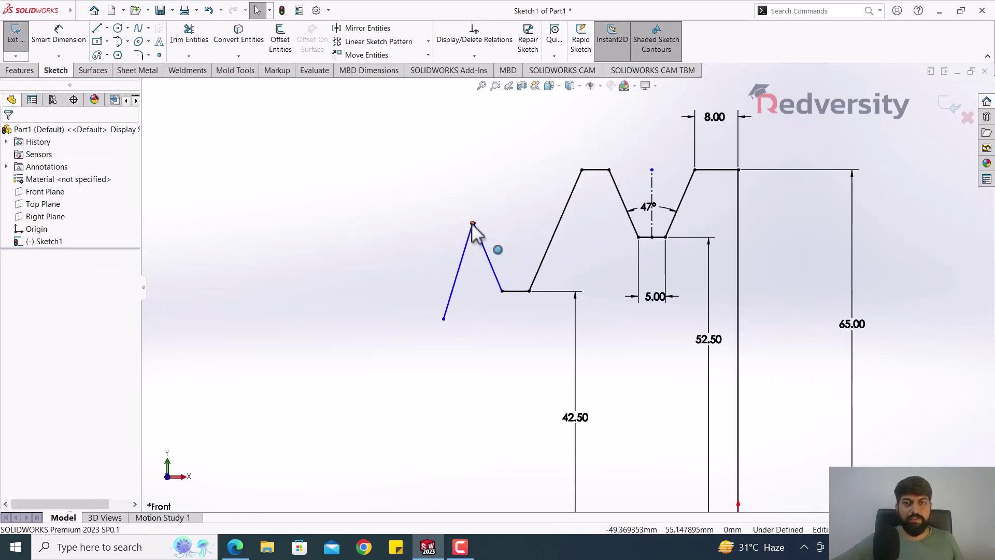
mouse_move(473, 223)
mouse_down()
mouse_move(422, 224)
mouse_move(456, 240)
mouse_move(452, 328)
mouse_up()
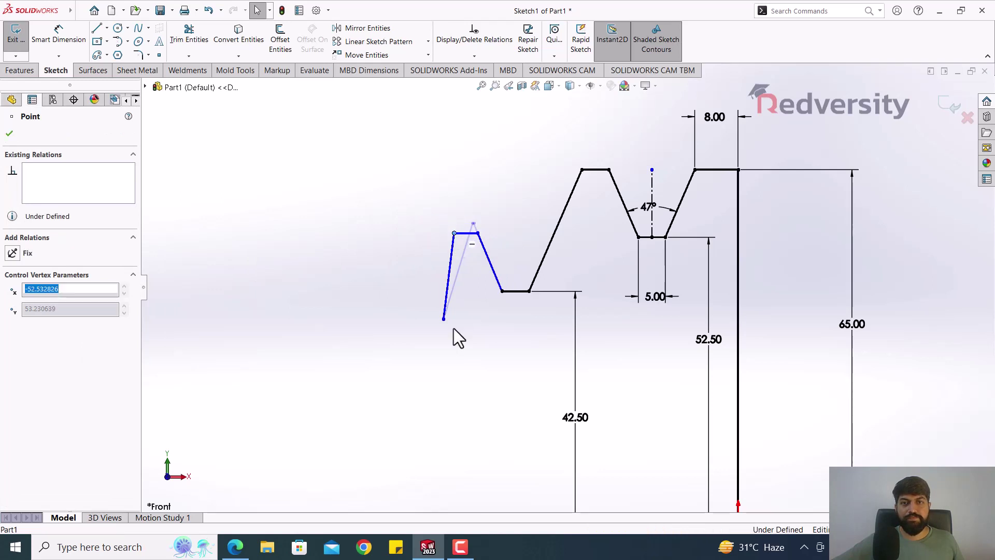
click(382, 336)
scroll(531, 308, up, 2)
scroll(522, 301, down, 1)
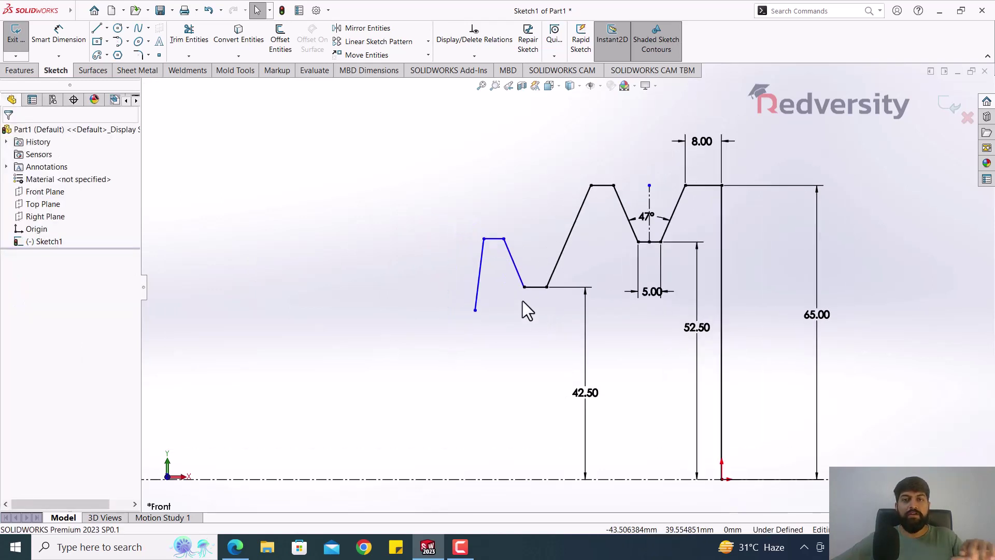
scroll(617, 272, down, 1)
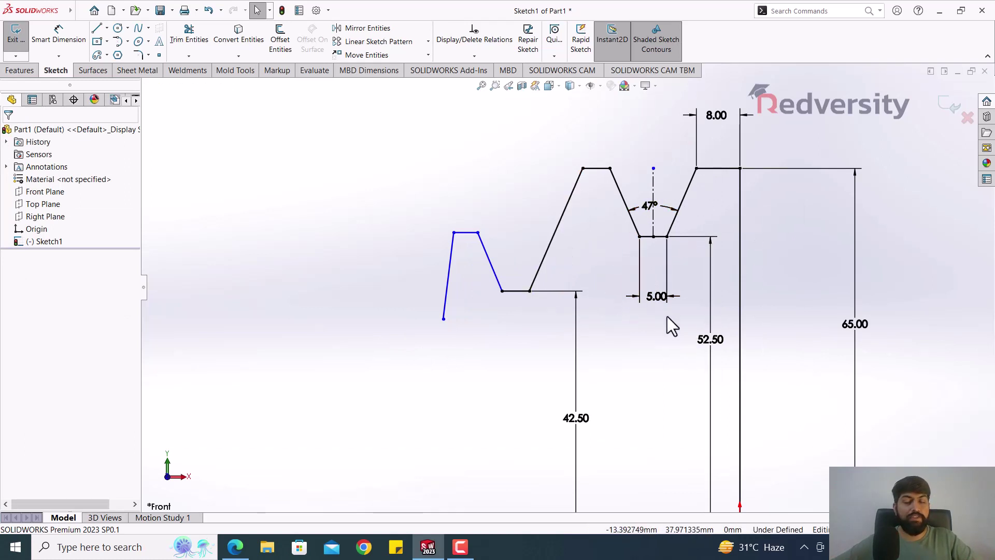
scroll(481, 307, down, 1)
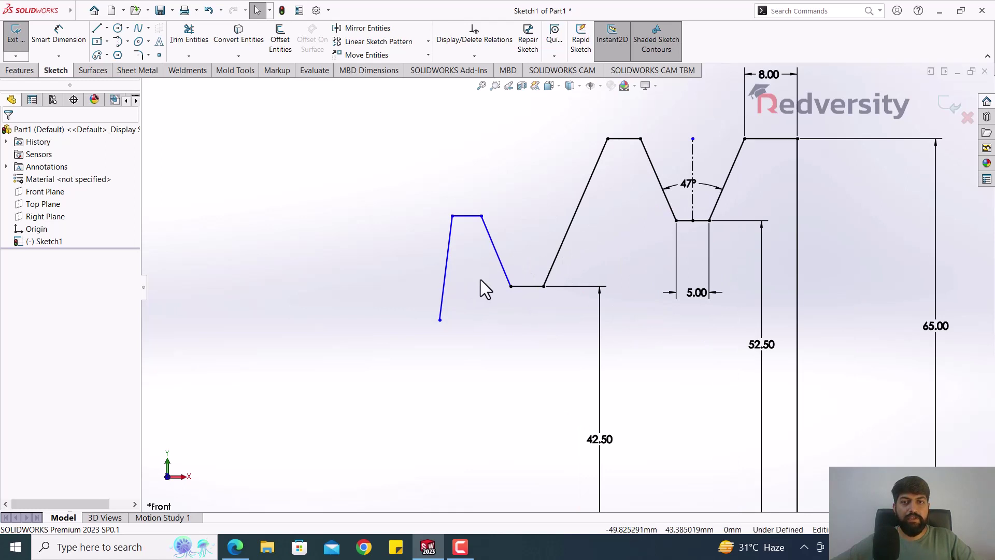
Draw a 10 mm vertical centerline up from the midpoint of the second groove's flat bottom and make the groove's flanks symmetric about it.
click(107, 29)
click(118, 54)
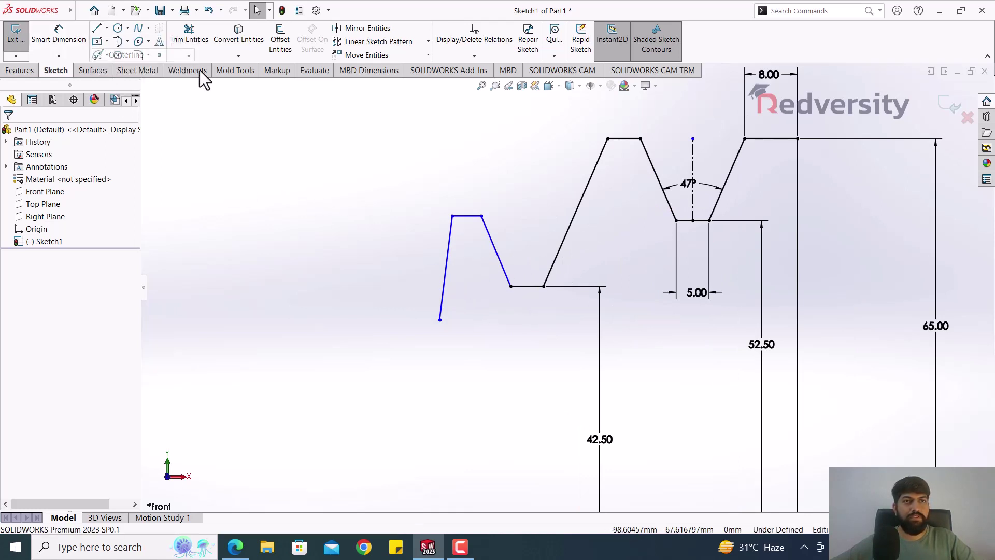
click(526, 286)
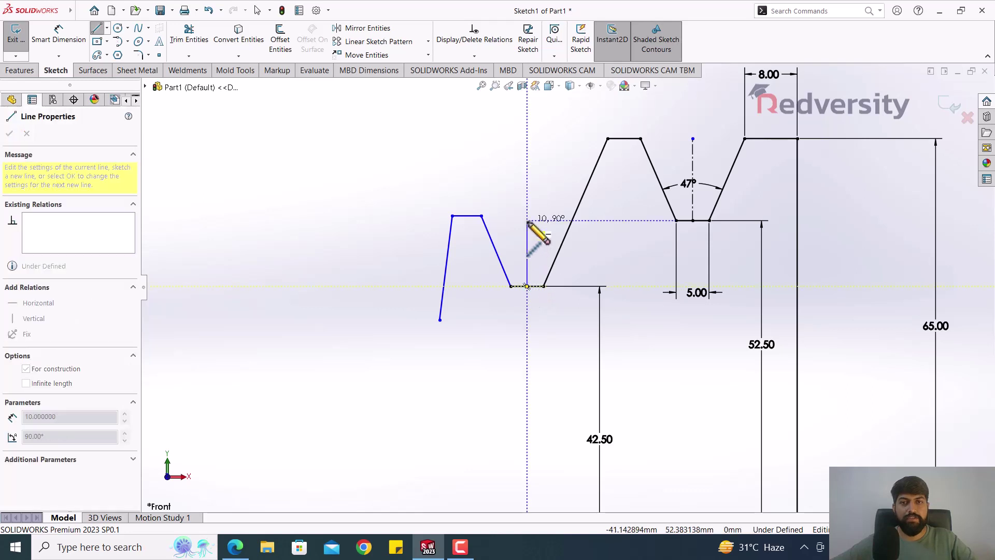
click(527, 221)
key(Escape)
drag(586, 230, 477, 257)
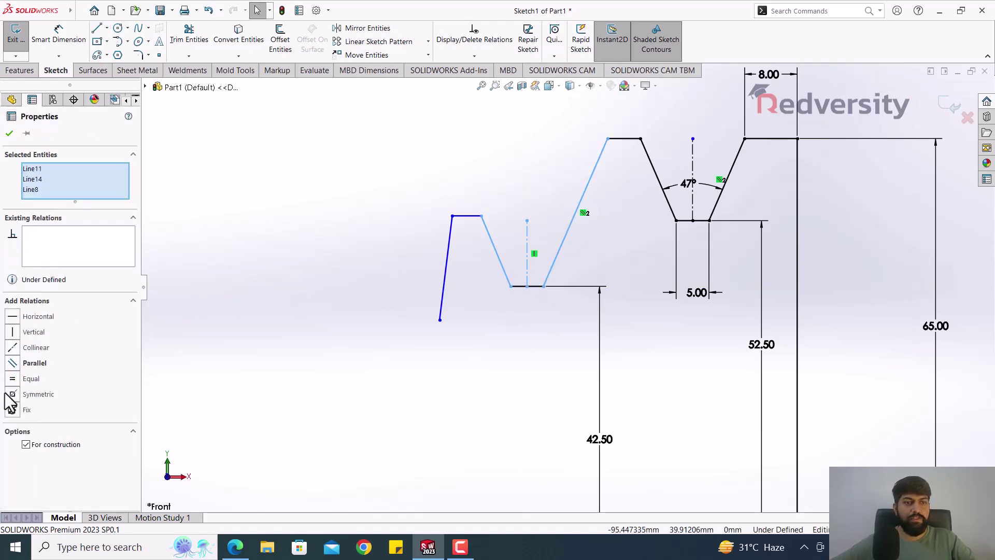
click(334, 289)
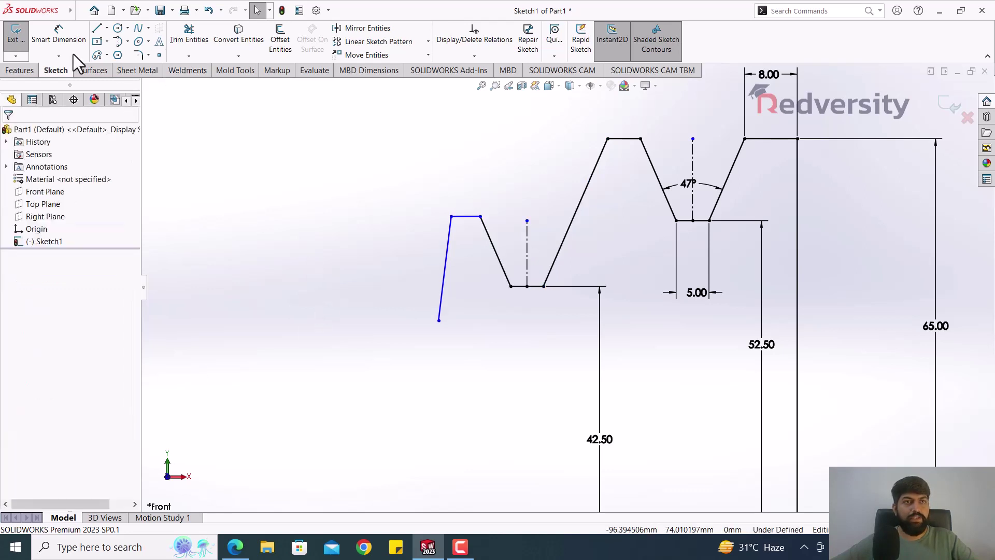
Try to dimension the angle between the second groove's two flanks.
click(58, 36)
click(497, 254)
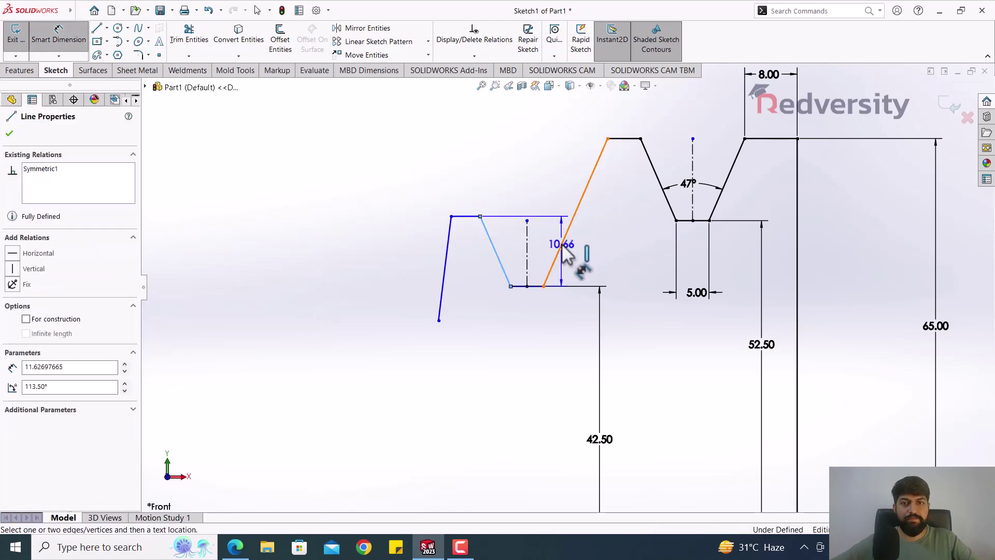
click(559, 248)
click(544, 197)
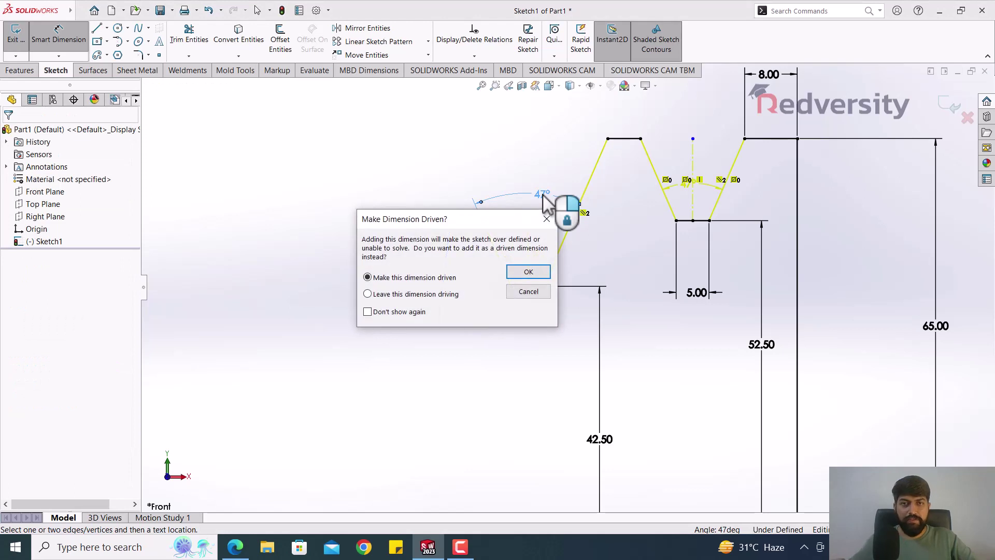
click(548, 219)
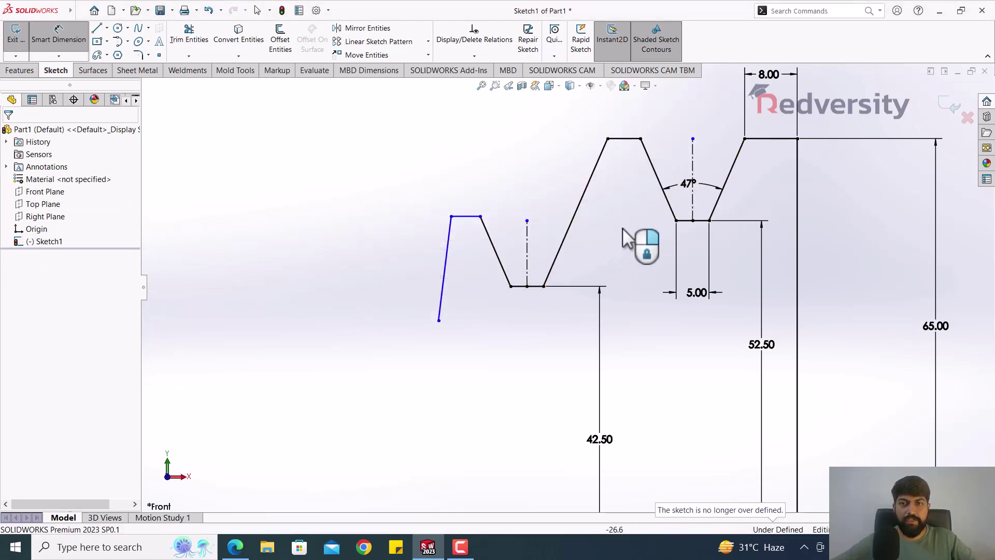
click(584, 199)
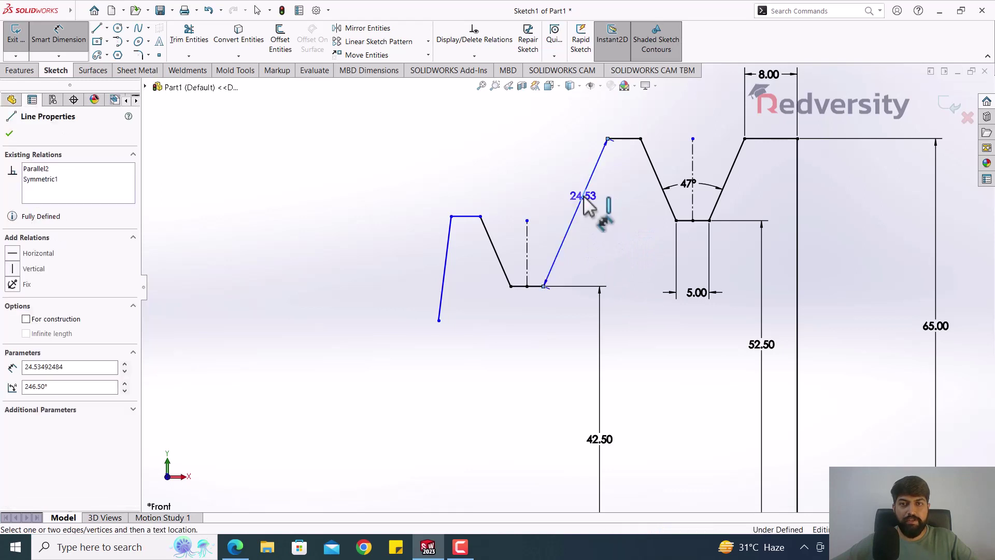
key(Escape)
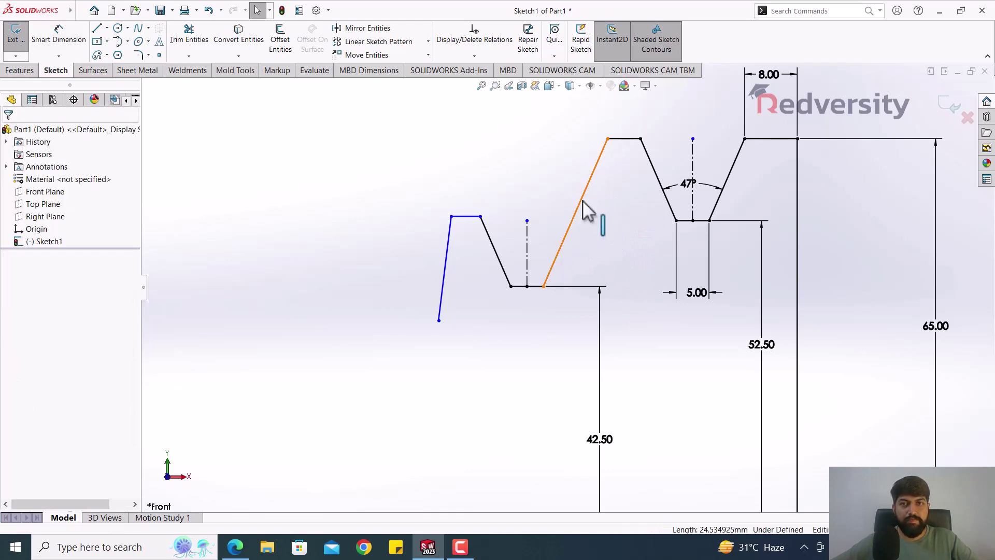
Delete the parallel relation on the second groove's right flank and shift the groove's flat bottom toward the first groove.
click(584, 202)
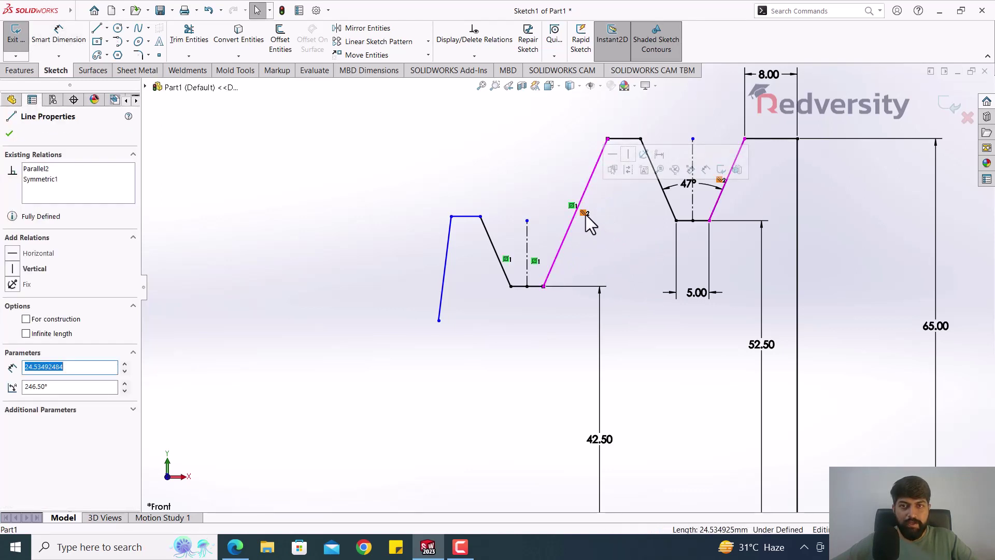
key(Escape)
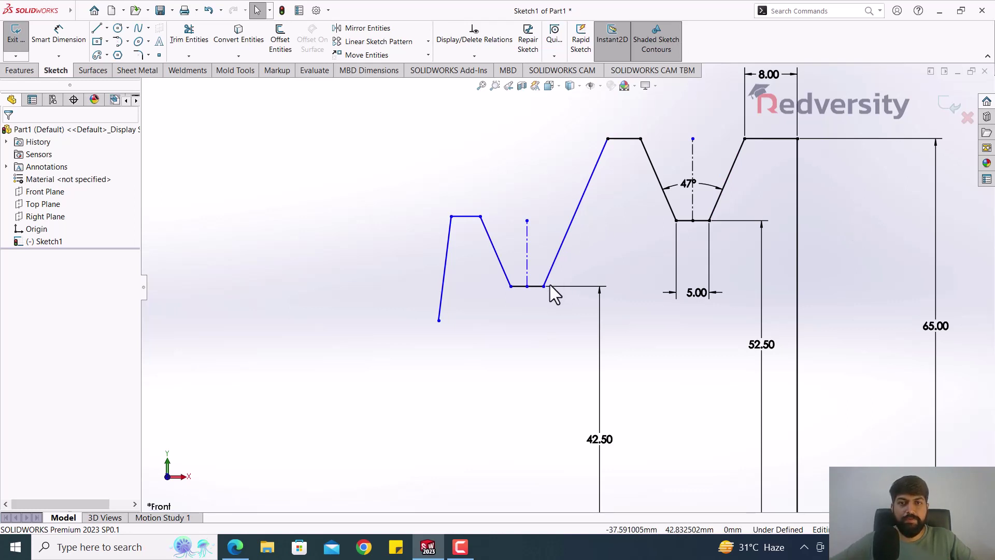
mouse_move(599, 277)
mouse_down()
mouse_move(631, 250)
mouse_move(555, 260)
mouse_move(600, 275)
mouse_move(576, 288)
mouse_move(527, 286)
mouse_up()
click(532, 305)
click(503, 345)
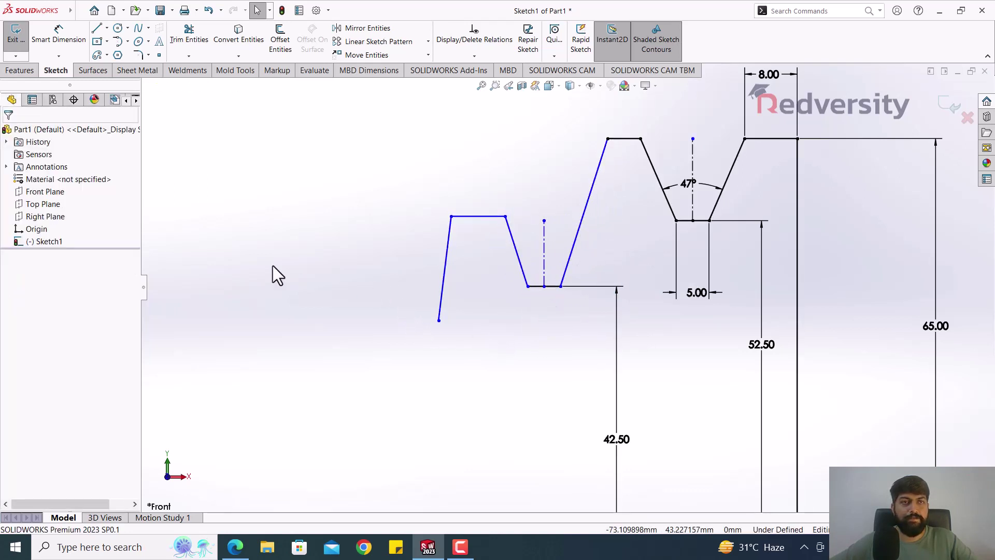
Dimension the angle between the second groove's two flanks at 33°, as given in the PDF drawing.
click(57, 32)
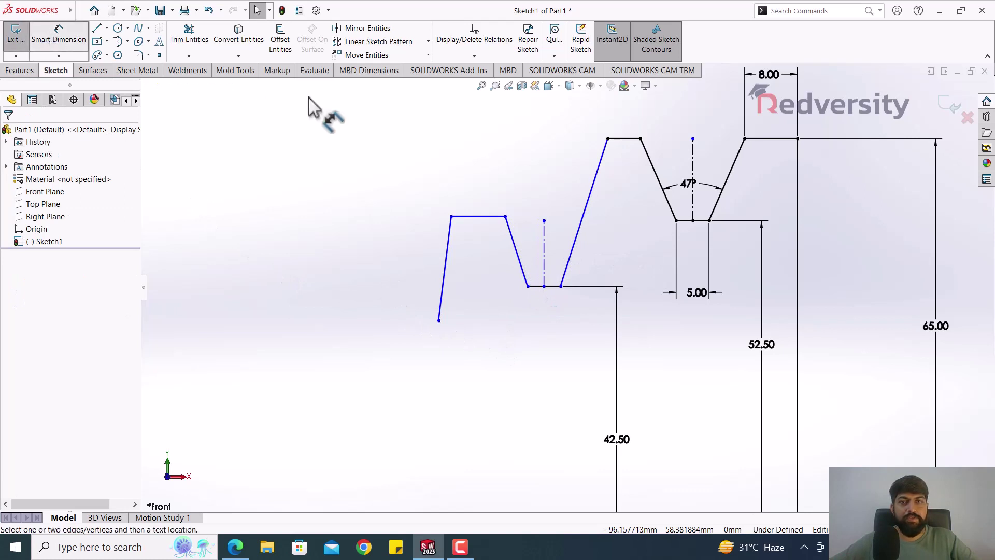
click(515, 248)
click(578, 232)
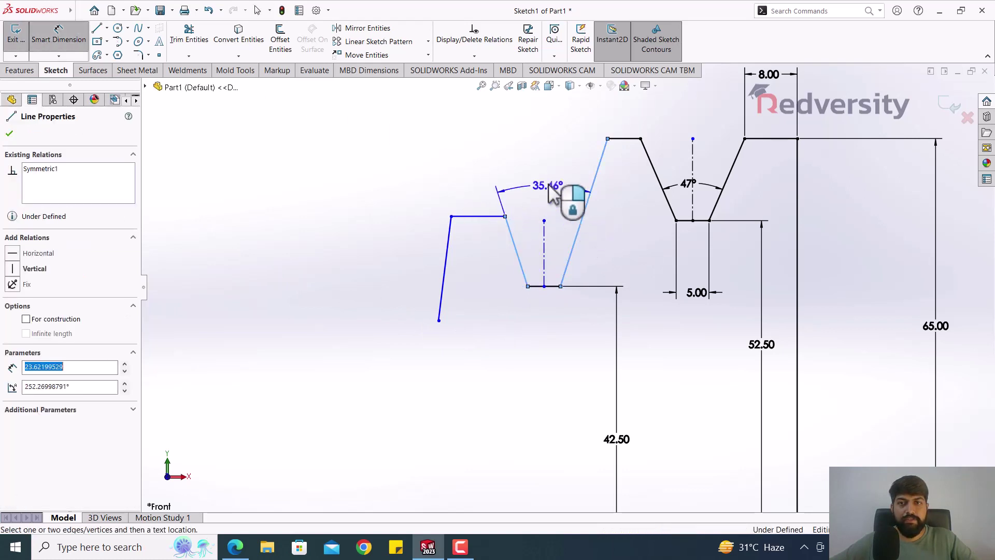
click(552, 195)
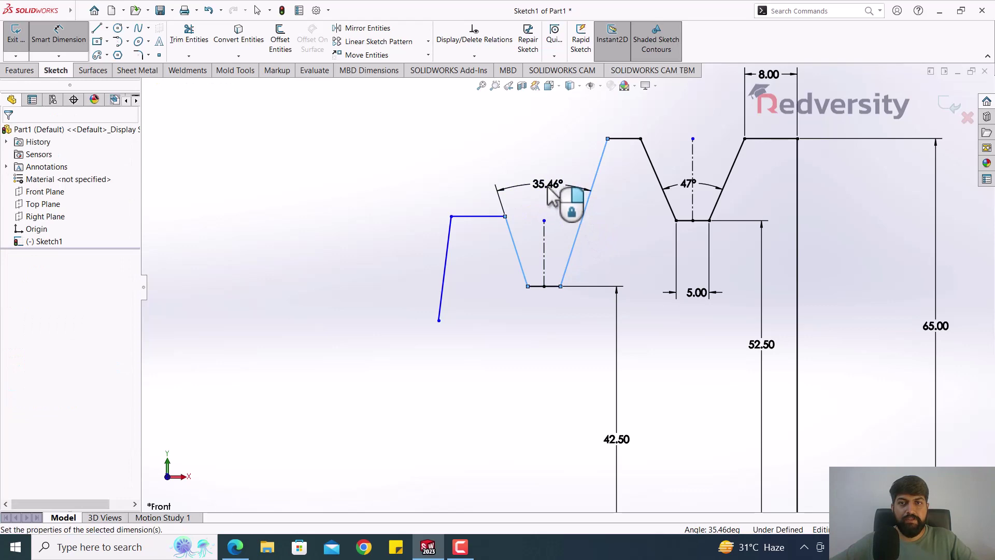
click(235, 550)
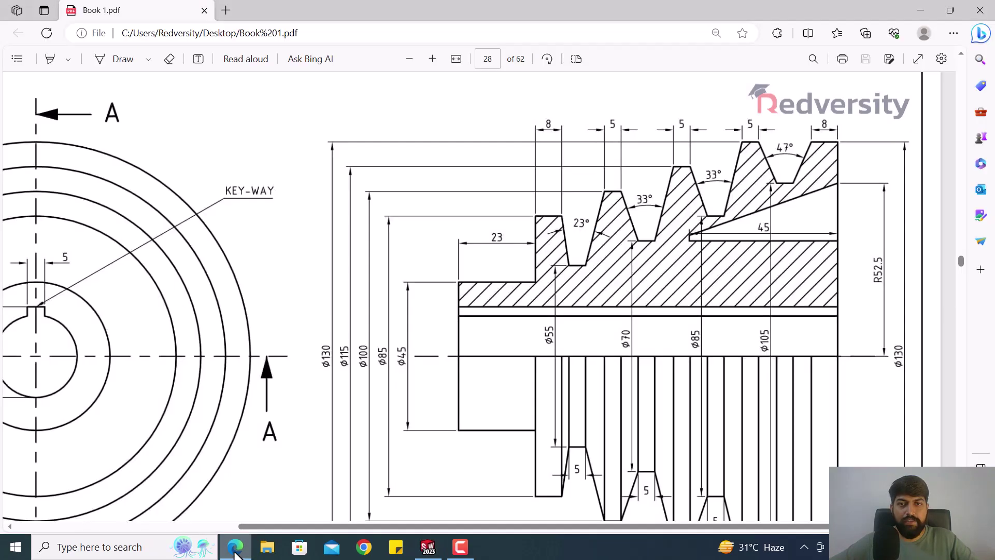
click(235, 549)
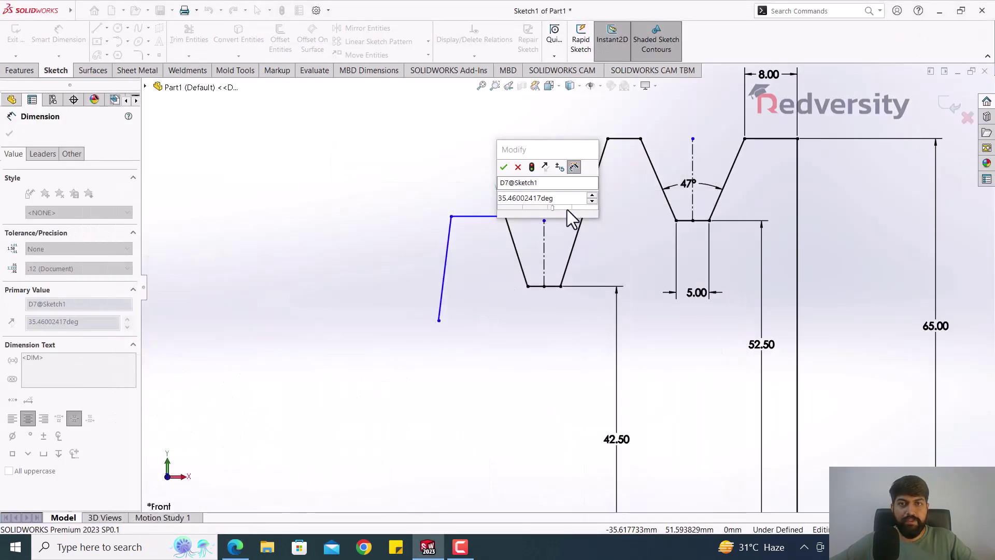
text(33)
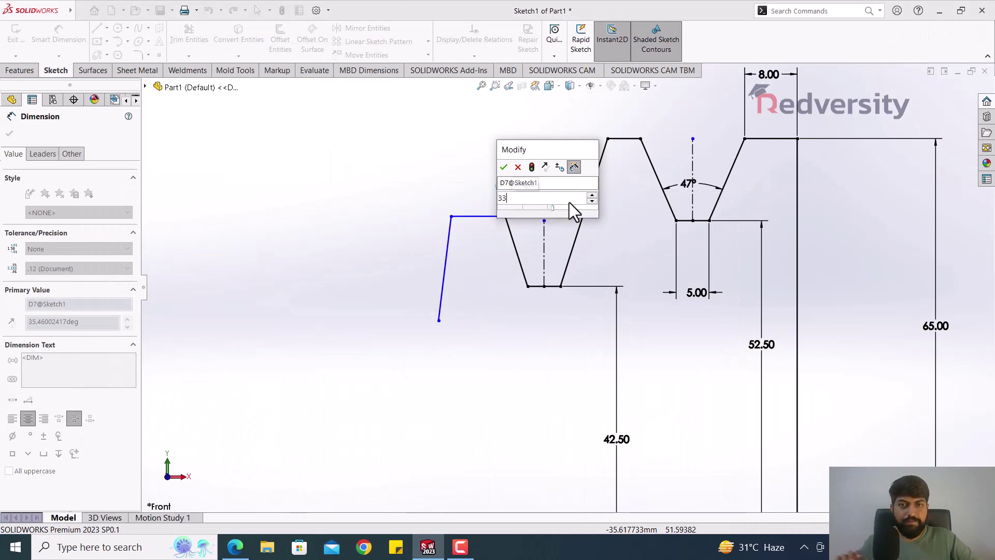
key(Return)
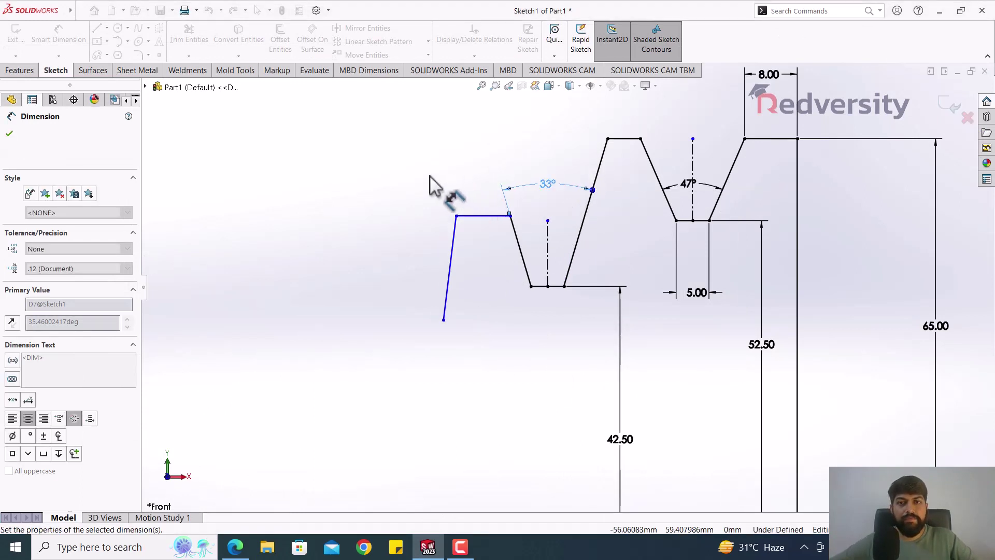
click(479, 186)
scroll(500, 285, up, 3)
scroll(508, 328, down, 2)
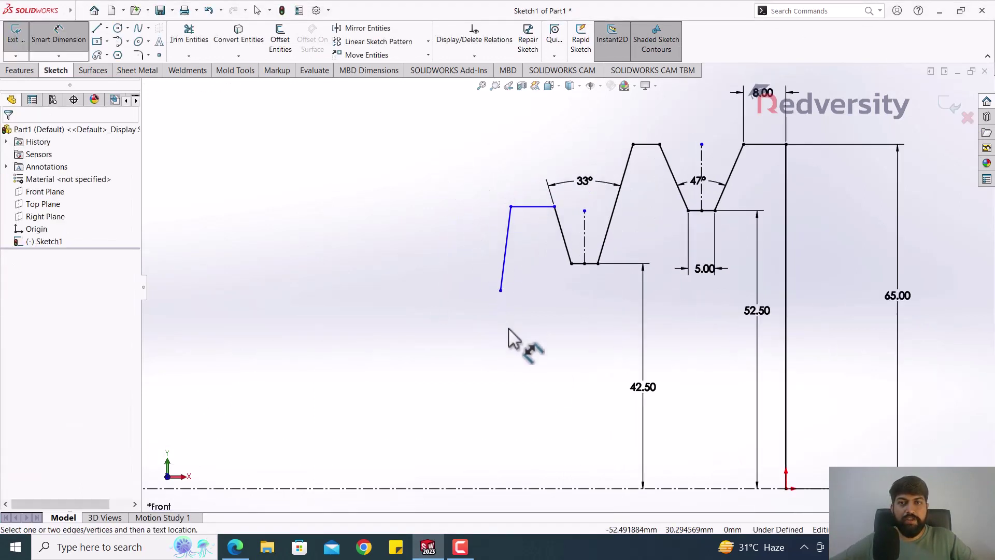
key(Escape)
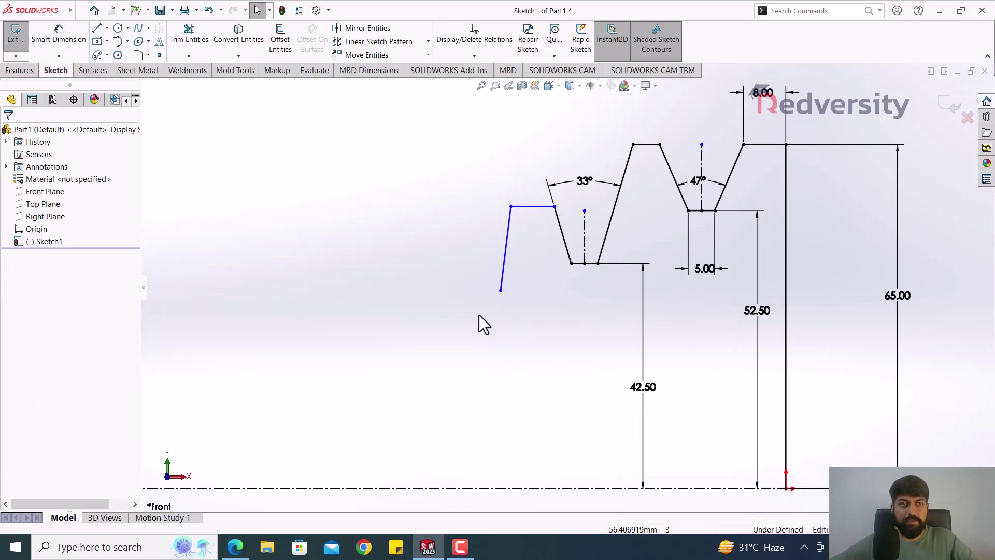
Continue the profile with the third groove's bottom, a flank about 12.3 mm, a land about 7.1 mm, a flank about 17.6 mm and the fourth groove's bottom.
click(235, 549)
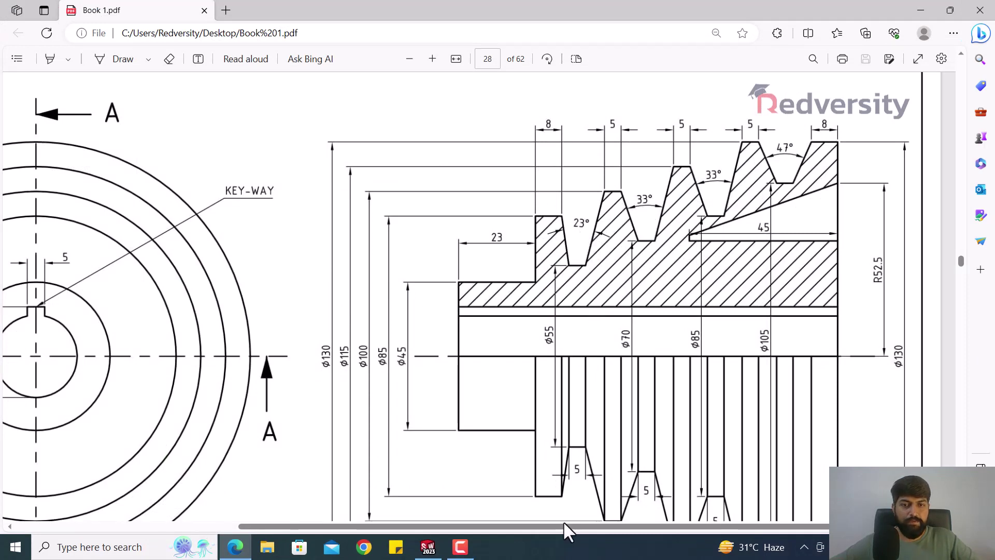
scroll(626, 189, down, 2)
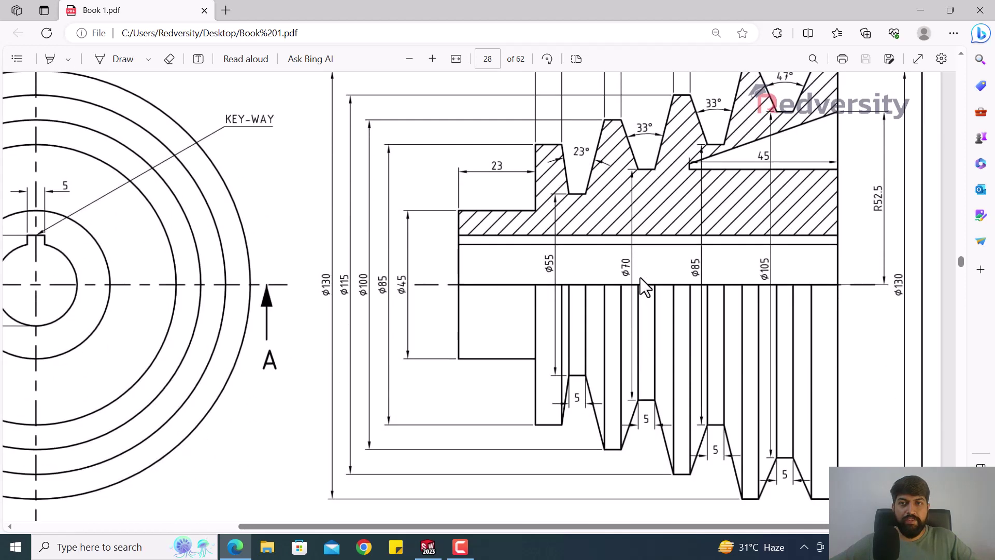
click(428, 547)
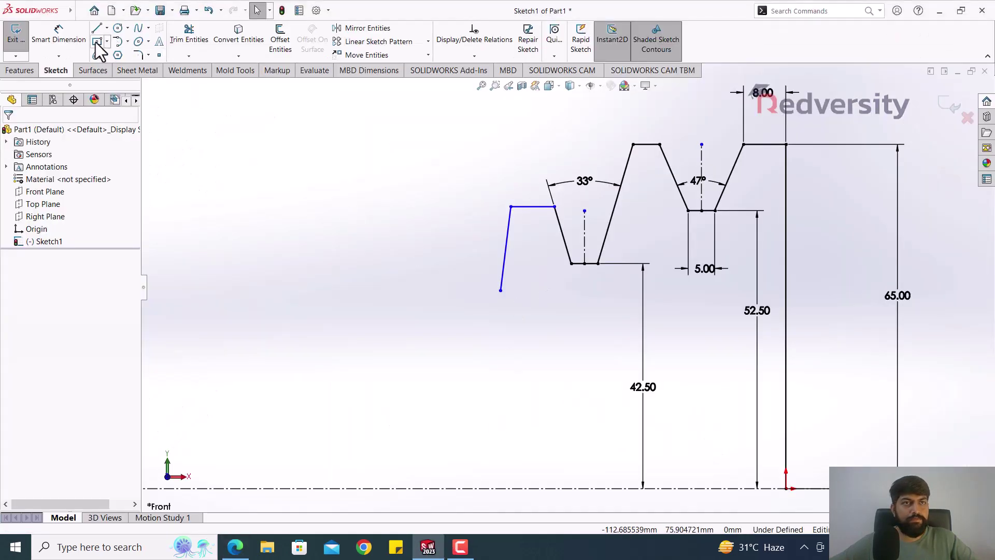
click(96, 28)
click(501, 290)
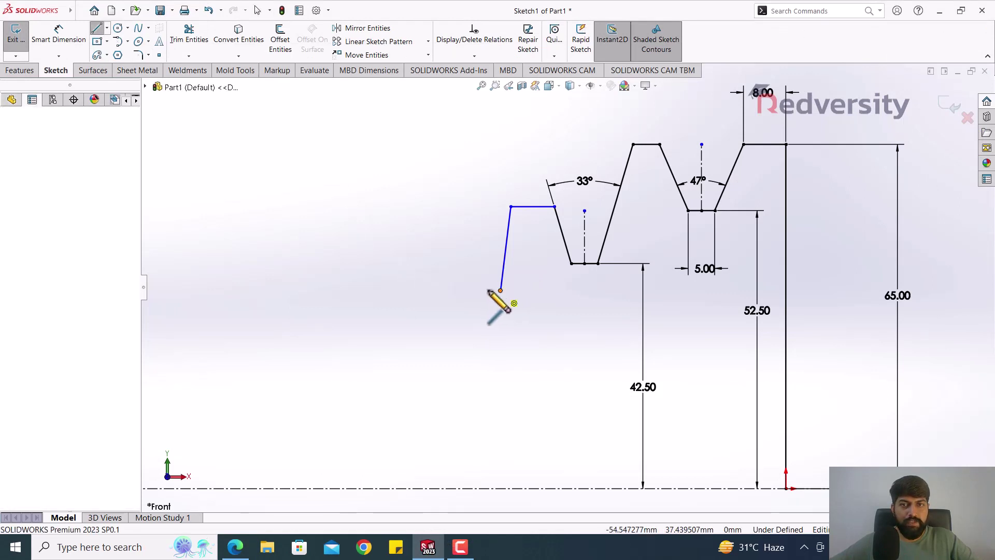
click(462, 290)
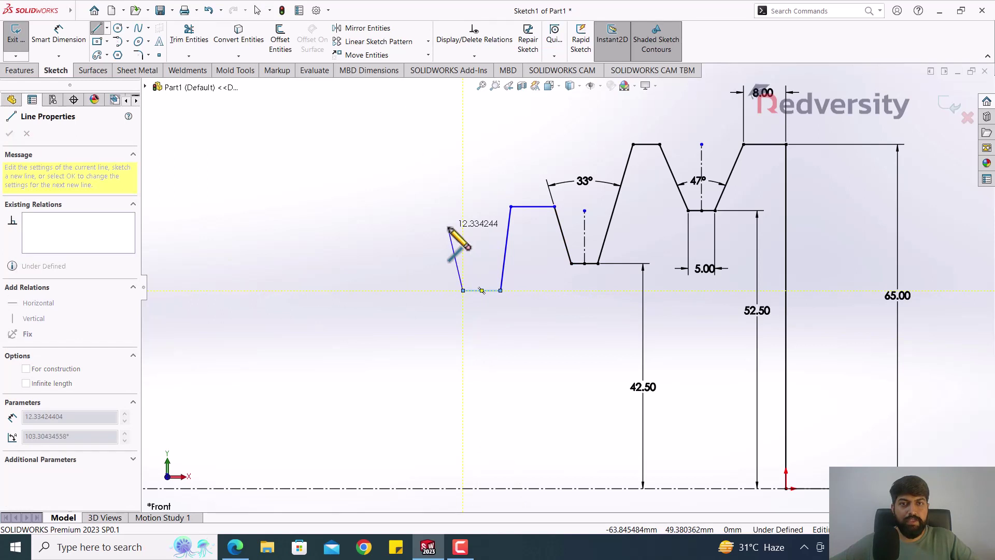
click(448, 227)
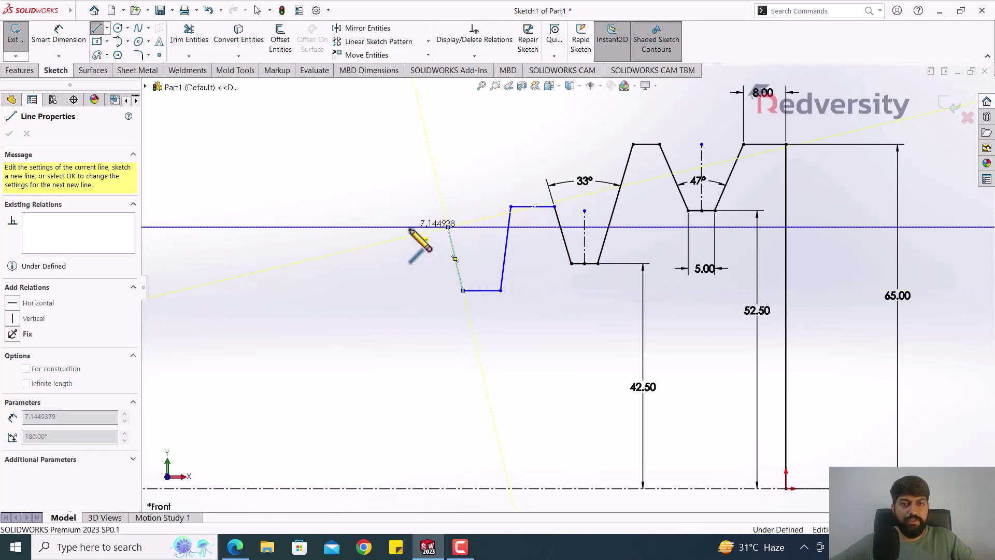
click(410, 227)
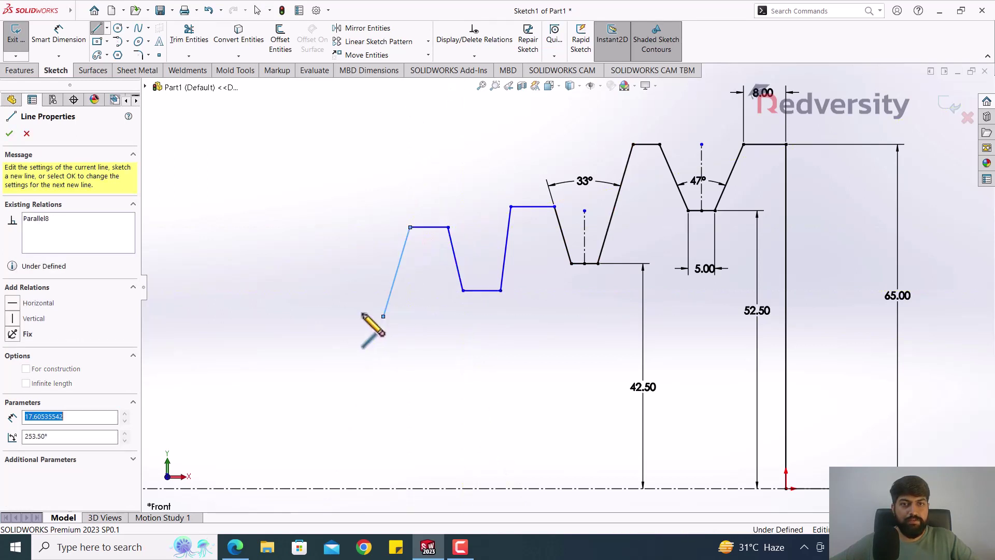
click(383, 316)
click(353, 316)
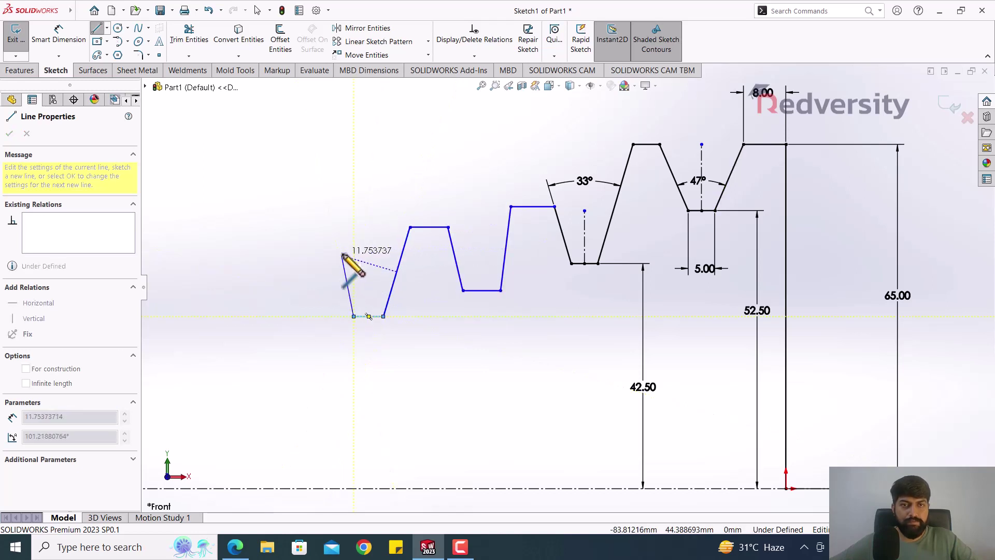
key(Escape)
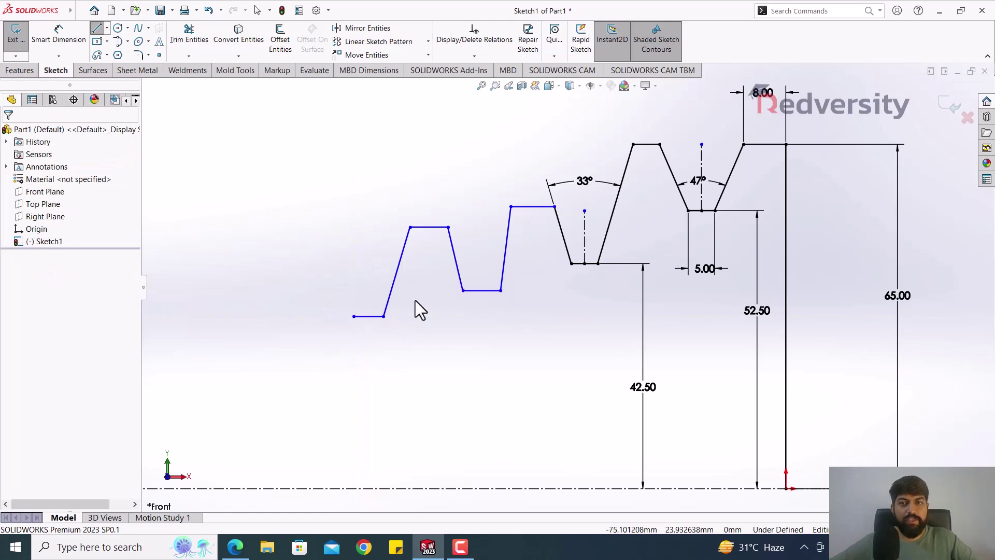
Make the land between the second and third grooves, the third groove's bottom and the next land equal in length.
scroll(383, 267, up, 1)
scroll(507, 282, down, 1)
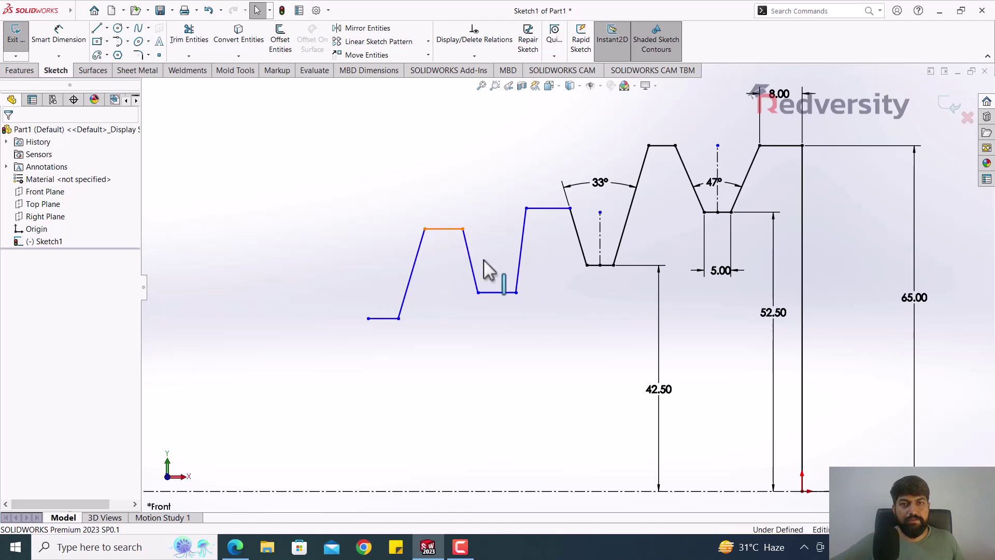
ctrl+click(496, 292)
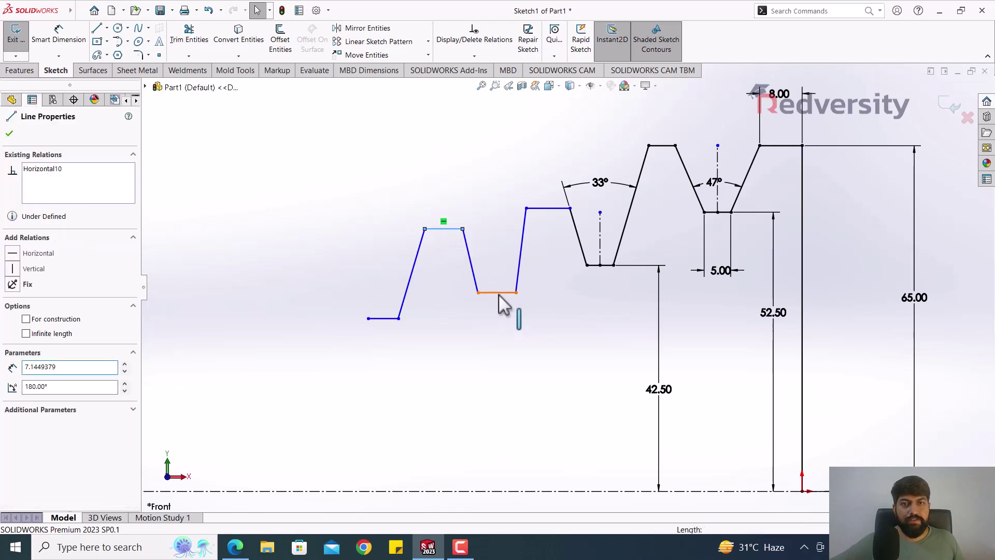
click(552, 208)
key(Escape)
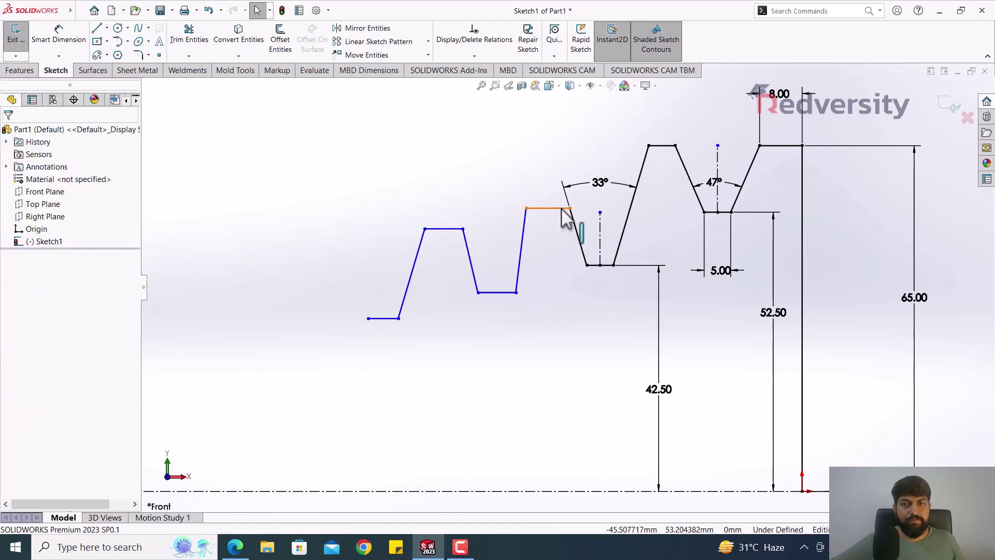
ctrl+click(497, 293)
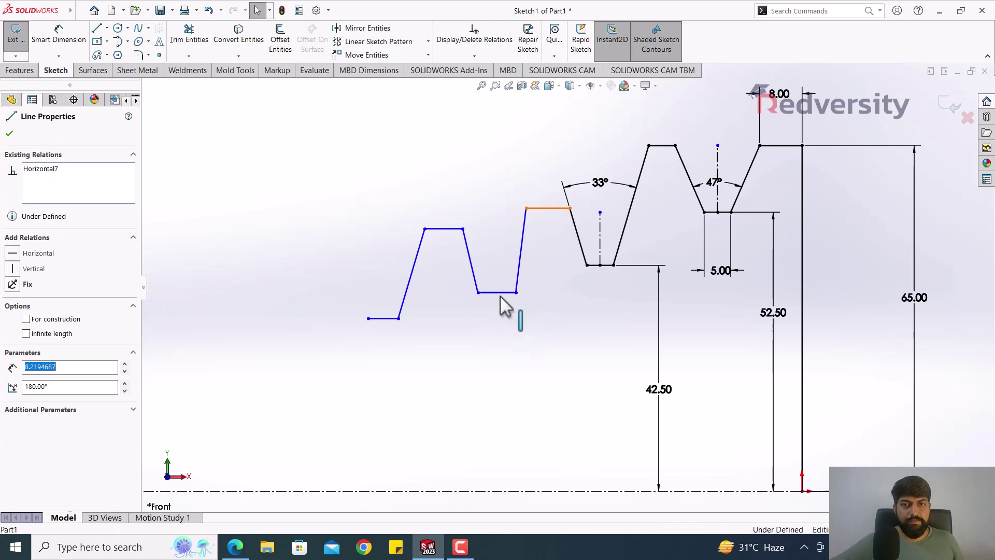
ctrl+click(438, 231)
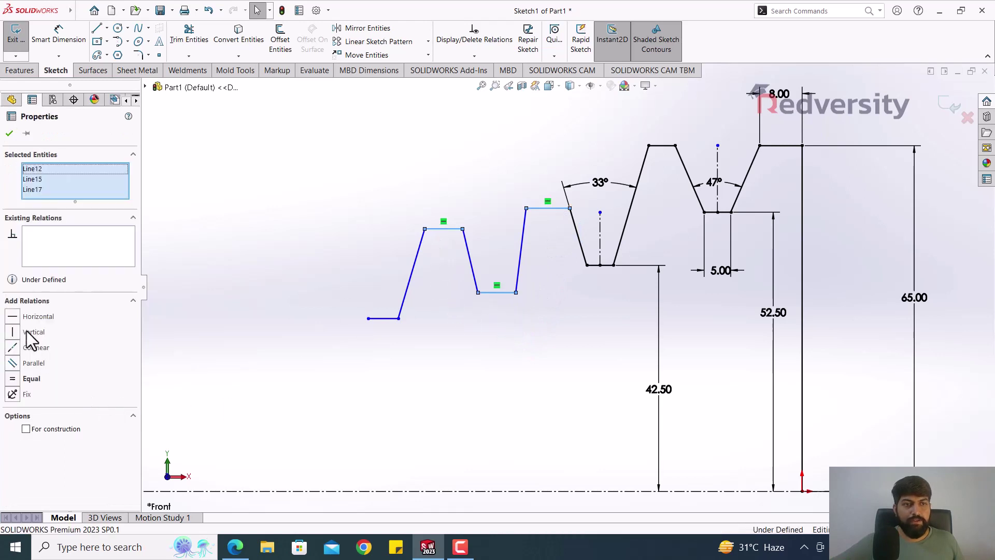
click(337, 239)
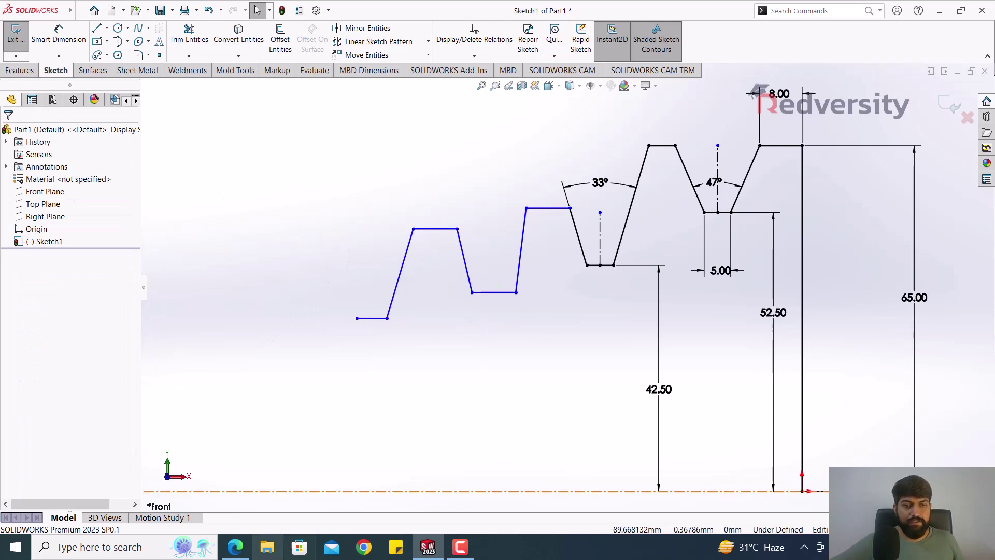
Dimension the third groove's bottom at 35 mm above the centerline, half of the Ø70 given in the PDF drawing.
click(247, 551)
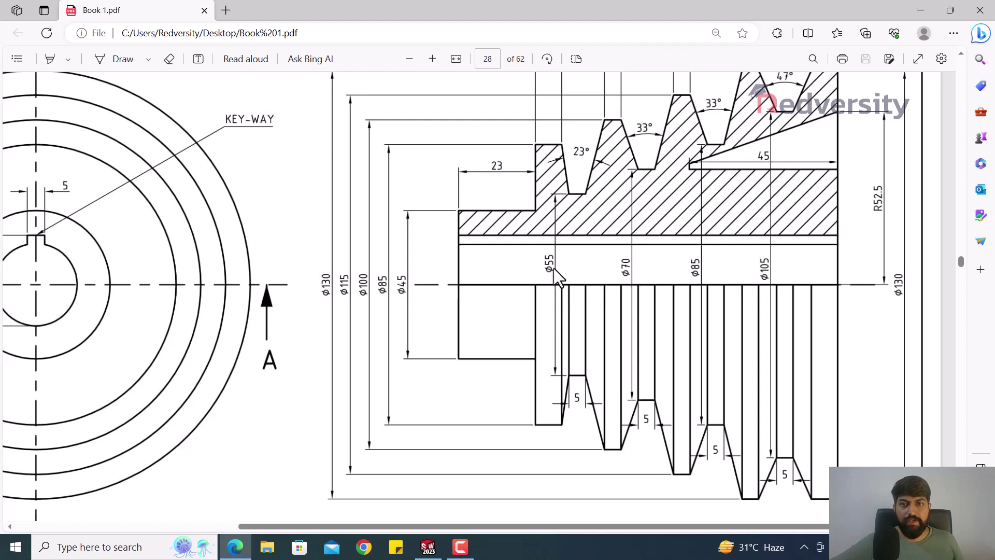
click(428, 547)
click(54, 44)
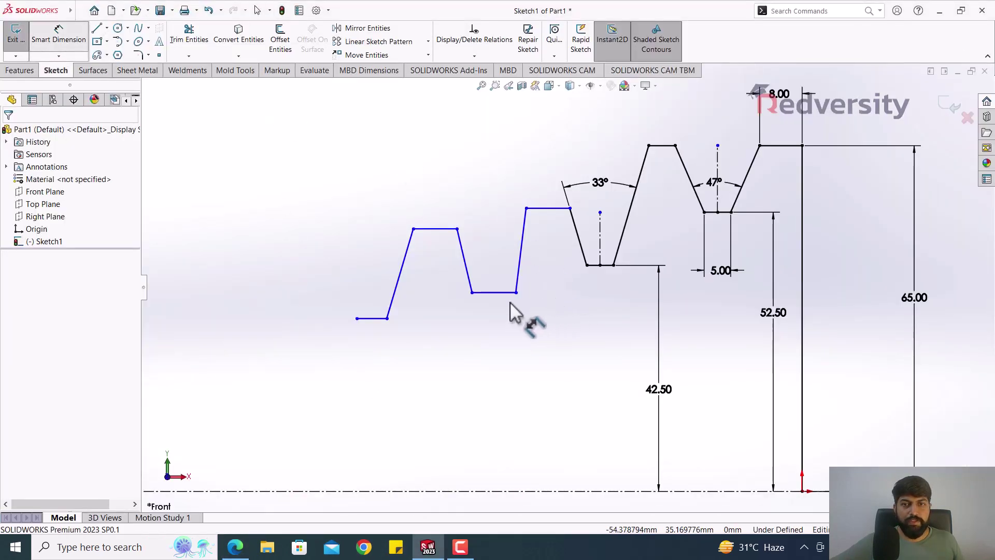
click(506, 330)
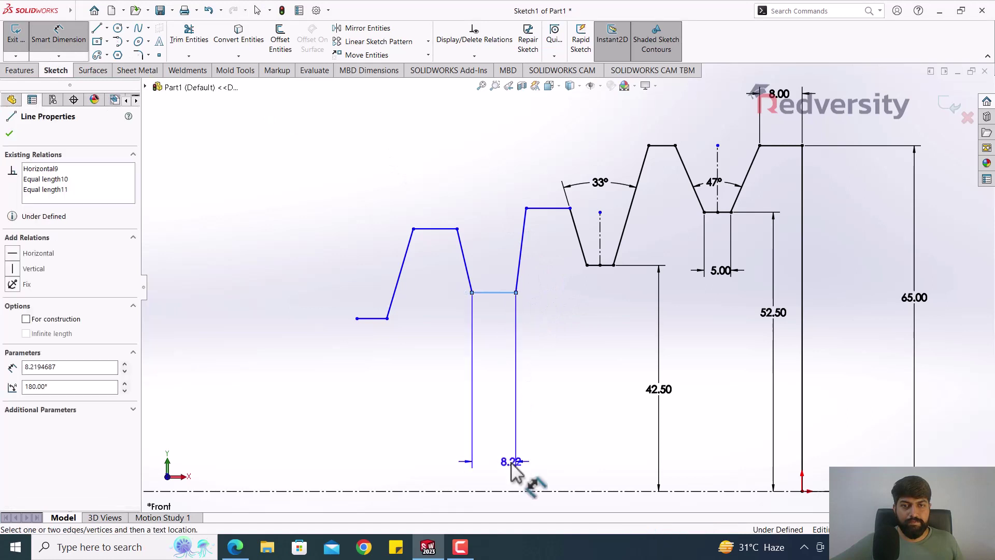
click(516, 491)
click(515, 390)
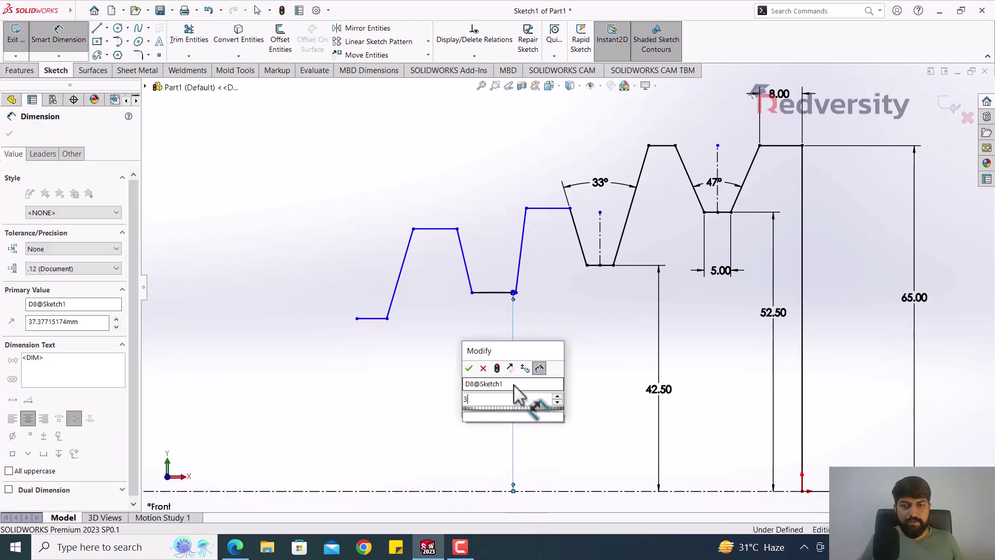
text(35)
key(Return)
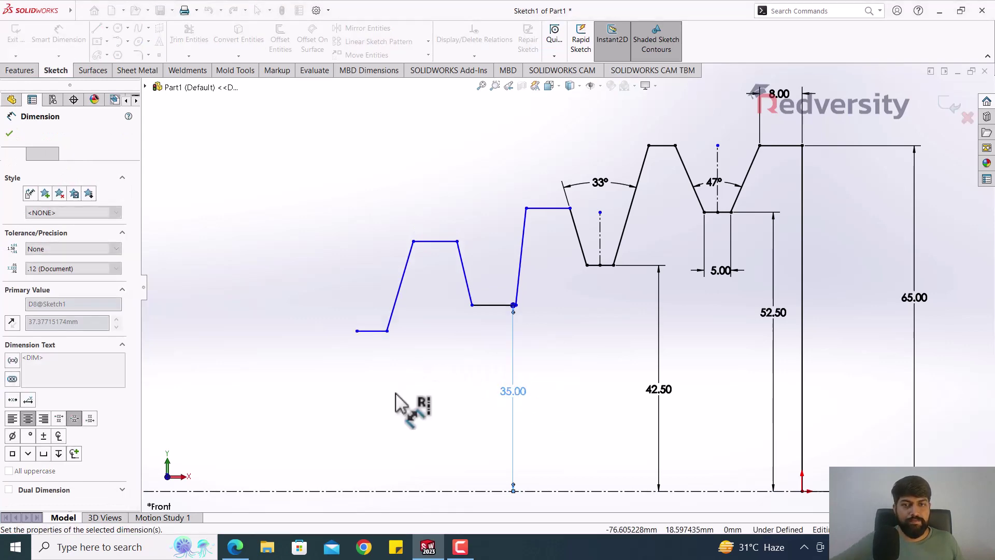
Dimension the fourth groove's bottom at 27.5 mm above the centerline, half of the Ø55 given in the PDF drawing.
click(233, 550)
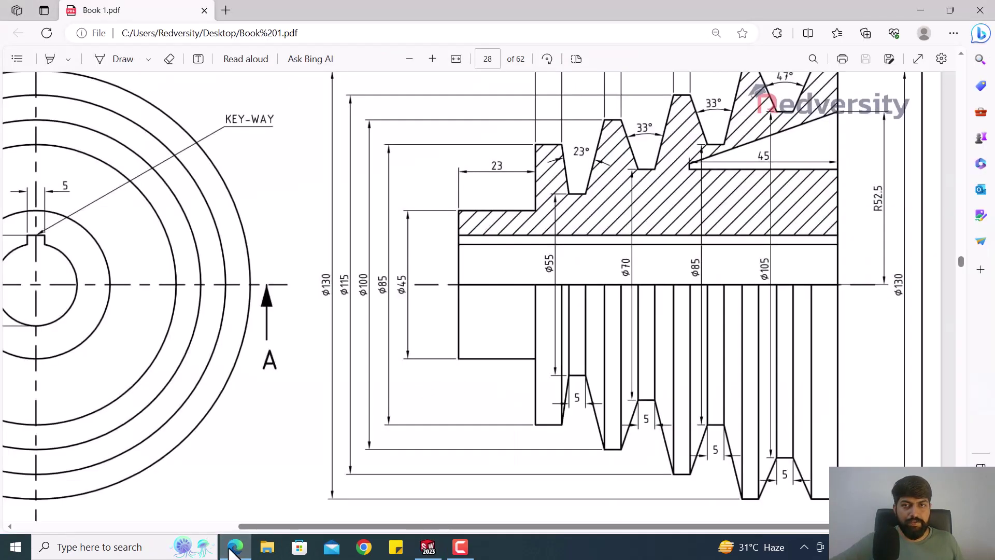
click(233, 551)
click(373, 332)
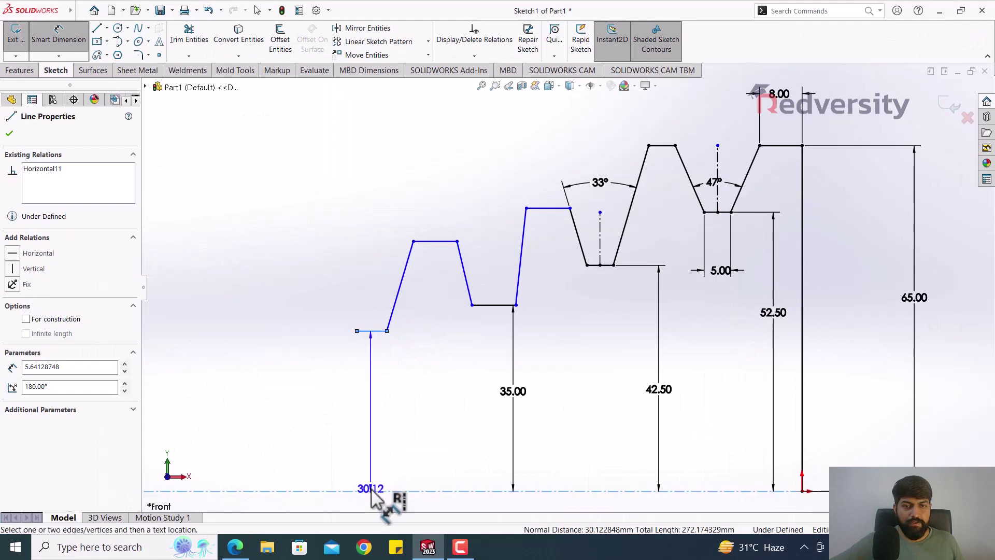
click(369, 428)
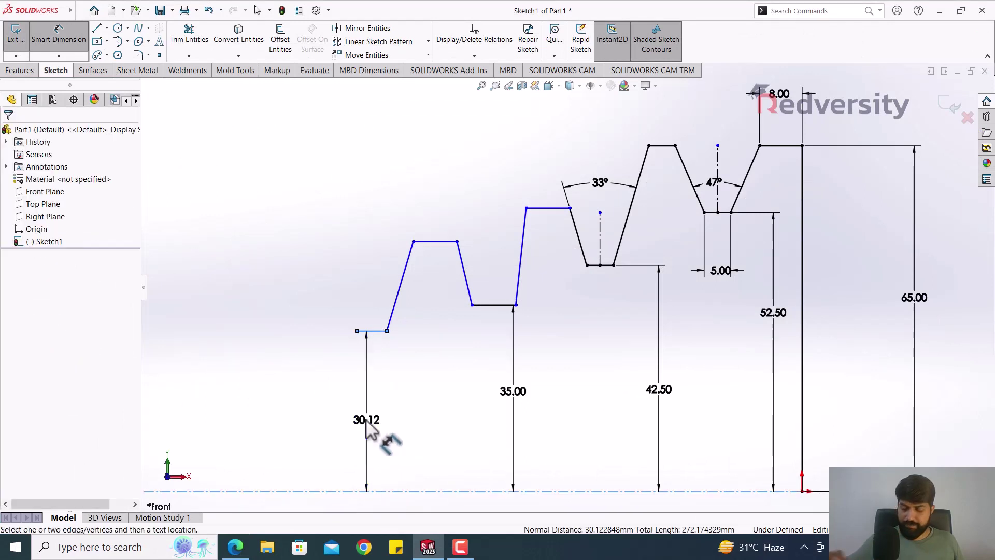
click(367, 420)
text(55/)
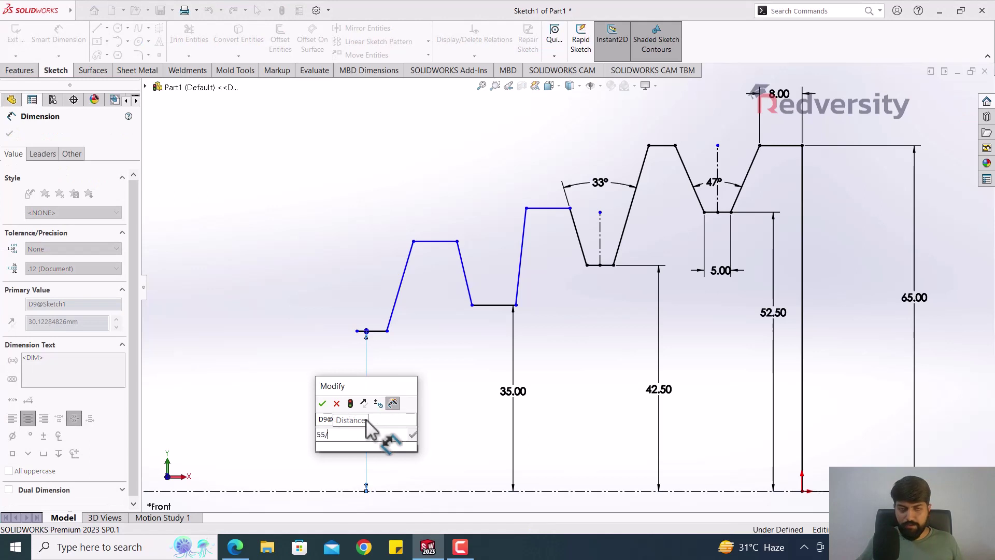
key(Escape)
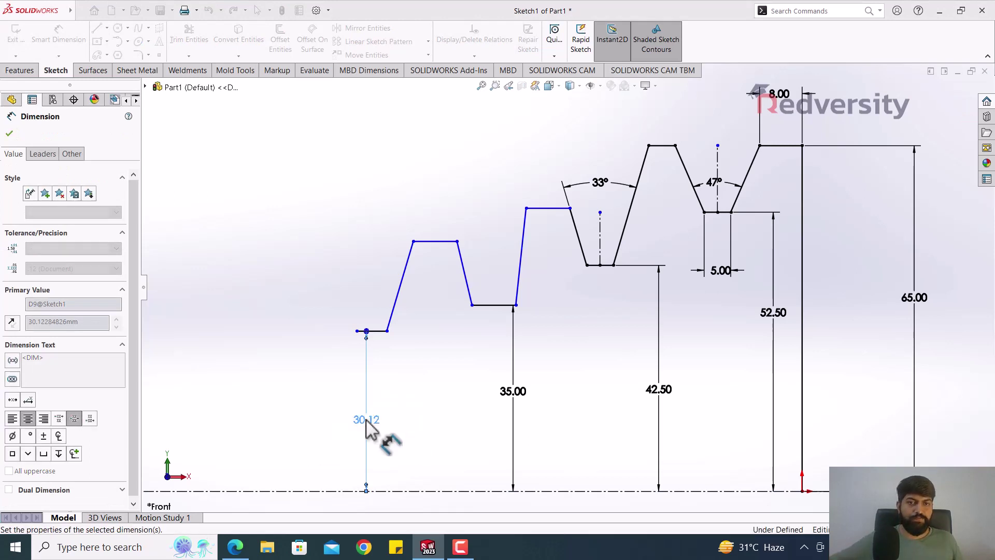
click(450, 399)
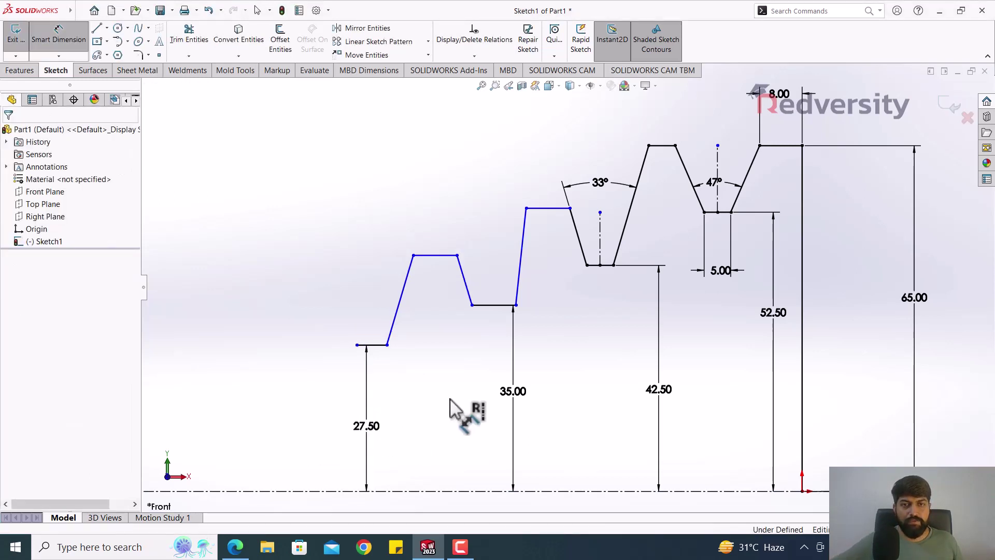
key(Escape)
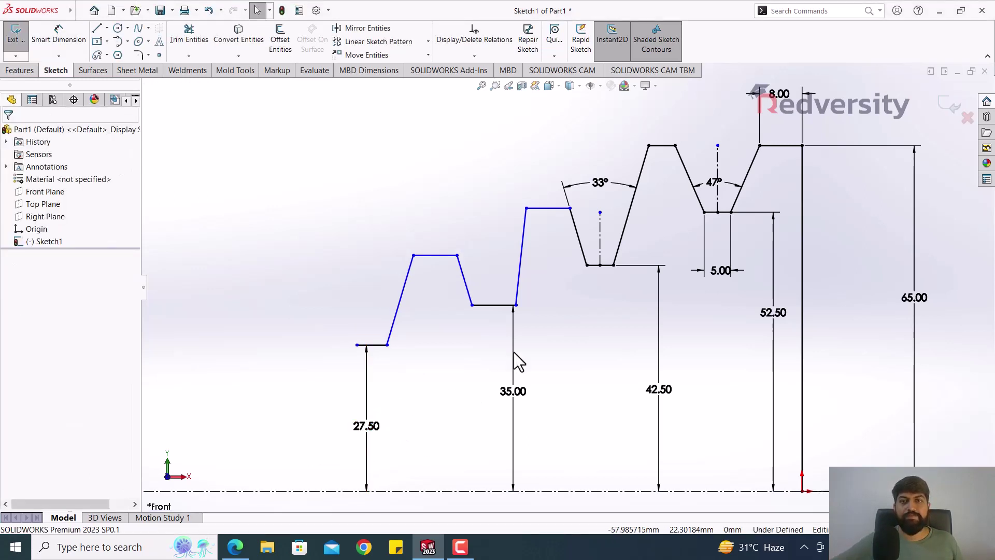
Make the third groove's right flank parallel to the second groove's right flank.
scroll(575, 267, down, 2)
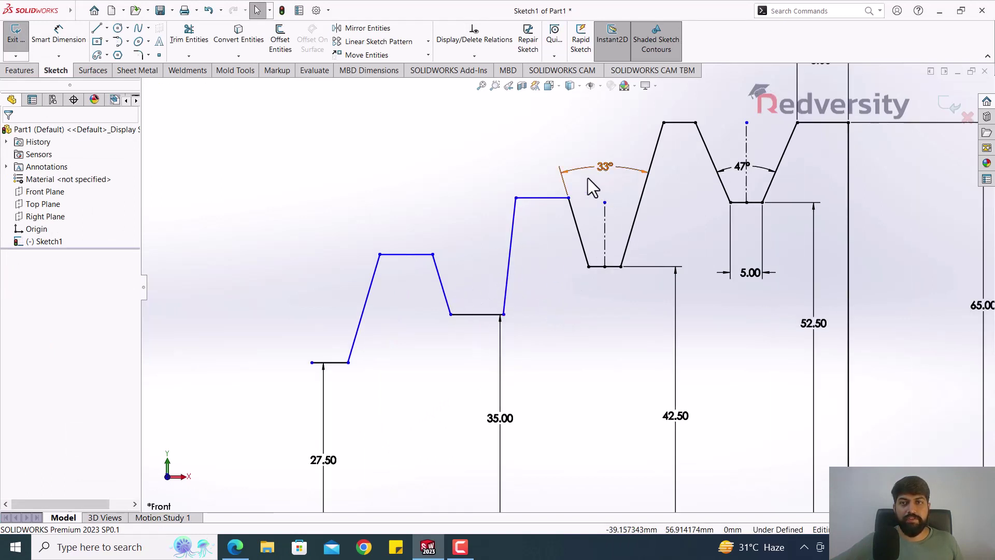
click(510, 251)
ctrl+click(636, 222)
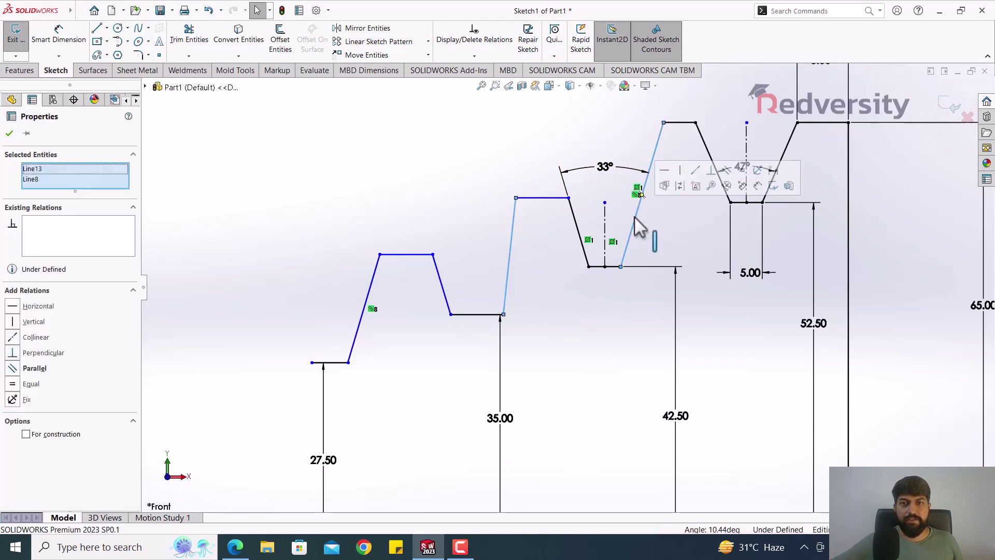
click(726, 170)
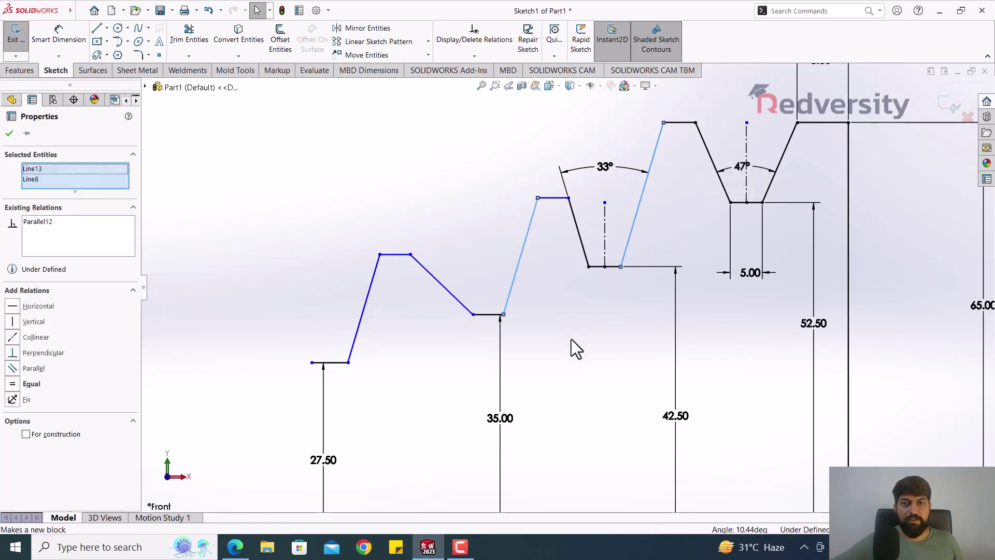
click(571, 339)
Make the third groove's left flank parallel to the second groove's left flank and slightly shift the corner of the land between them.
click(438, 284)
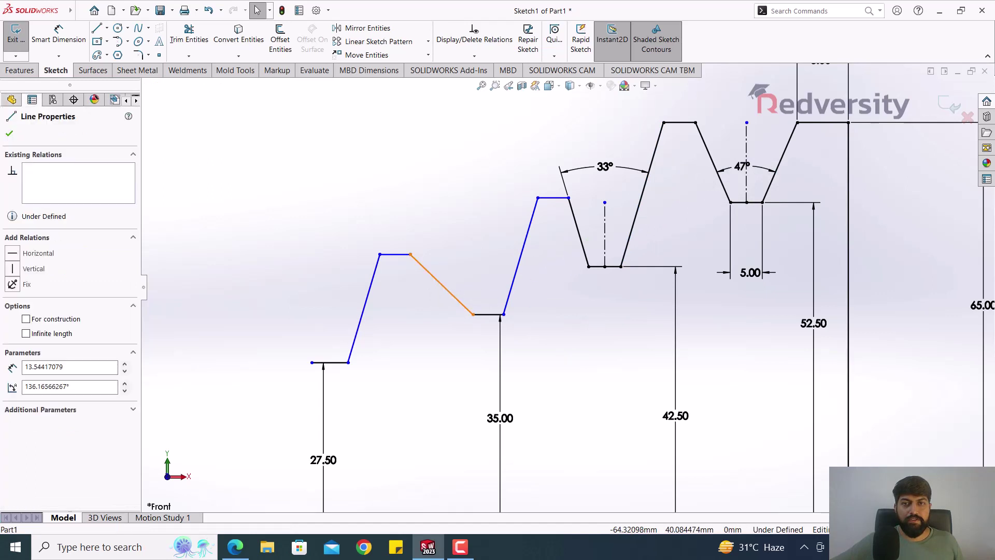
ctrl+click(578, 236)
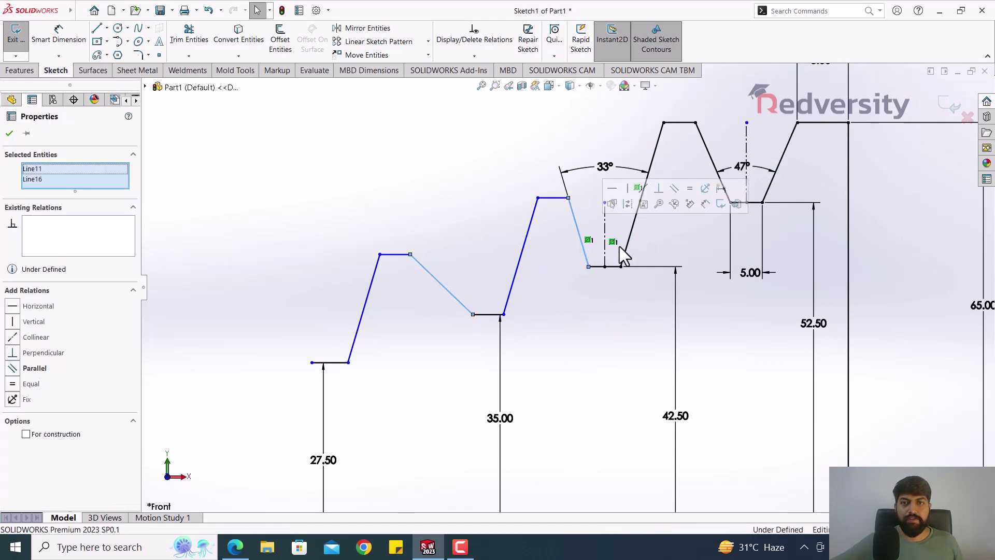
click(689, 189)
click(582, 356)
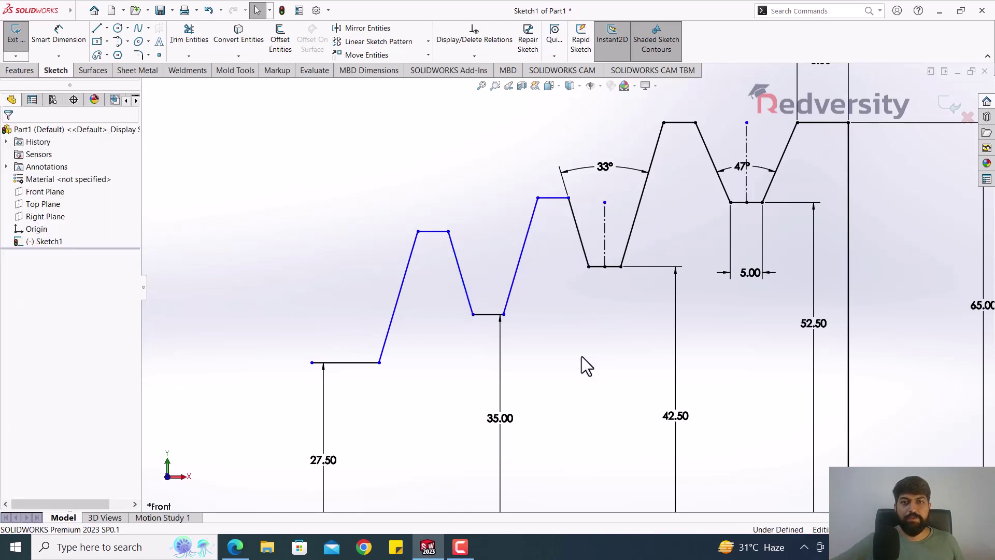
scroll(537, 310, up, 1)
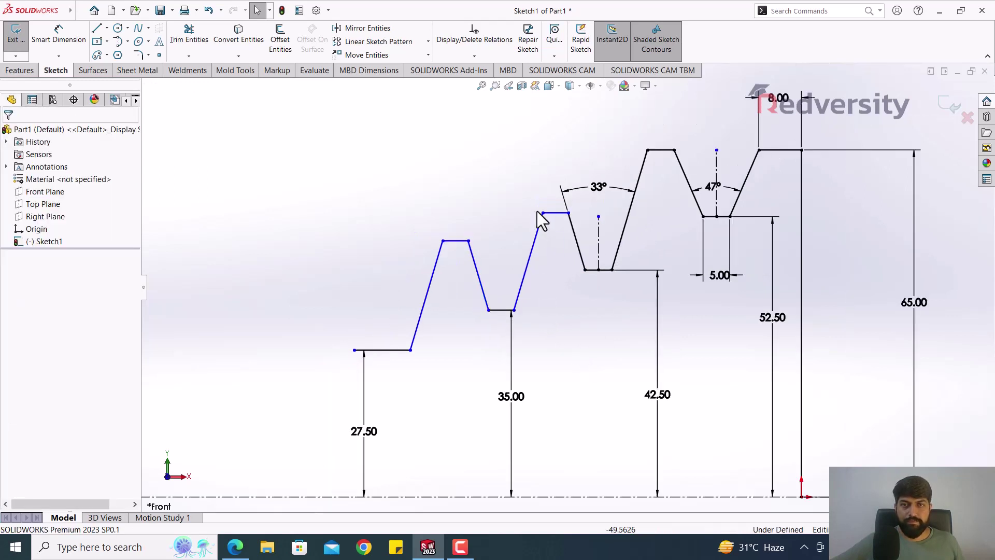
drag(543, 213, 567, 287)
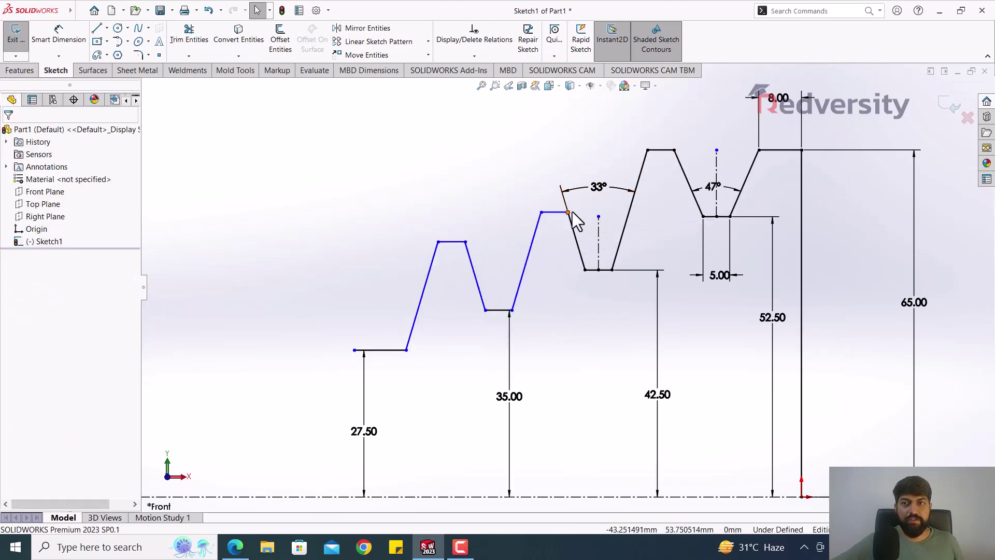
Dimension the land between the second and third grooves at 115/2 mm above the centerline, using the Ø115 from the PDF drawing.
click(243, 550)
scroll(514, 310, up, 2)
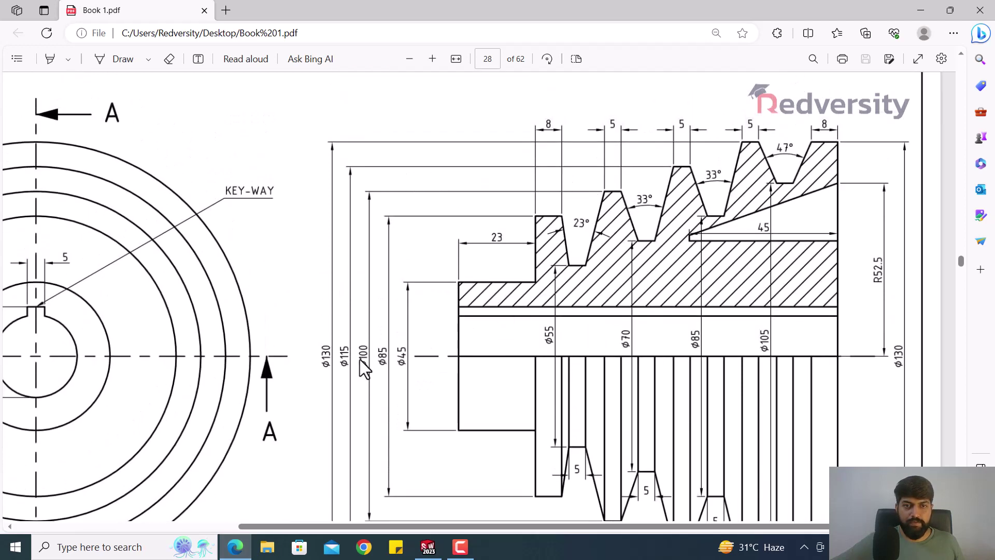
click(428, 547)
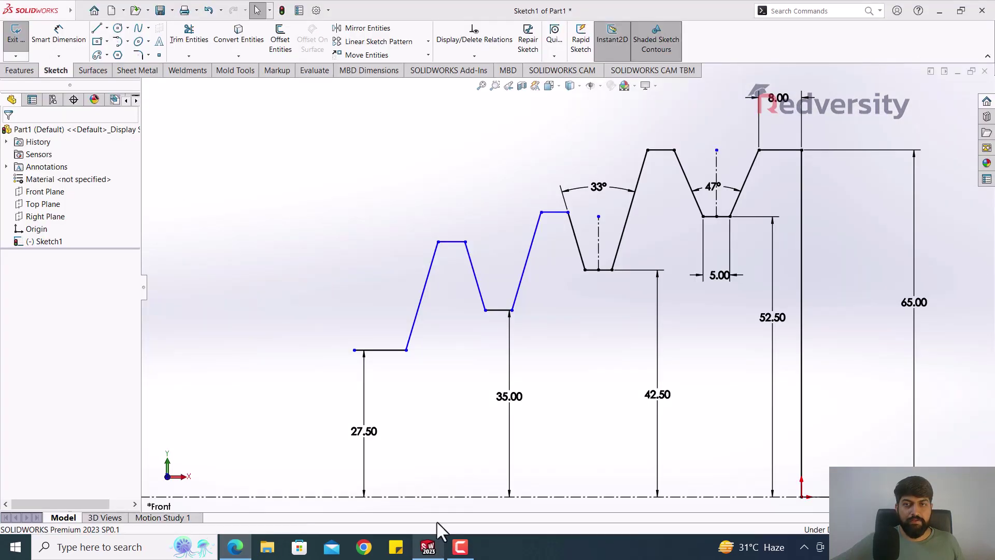
click(79, 42)
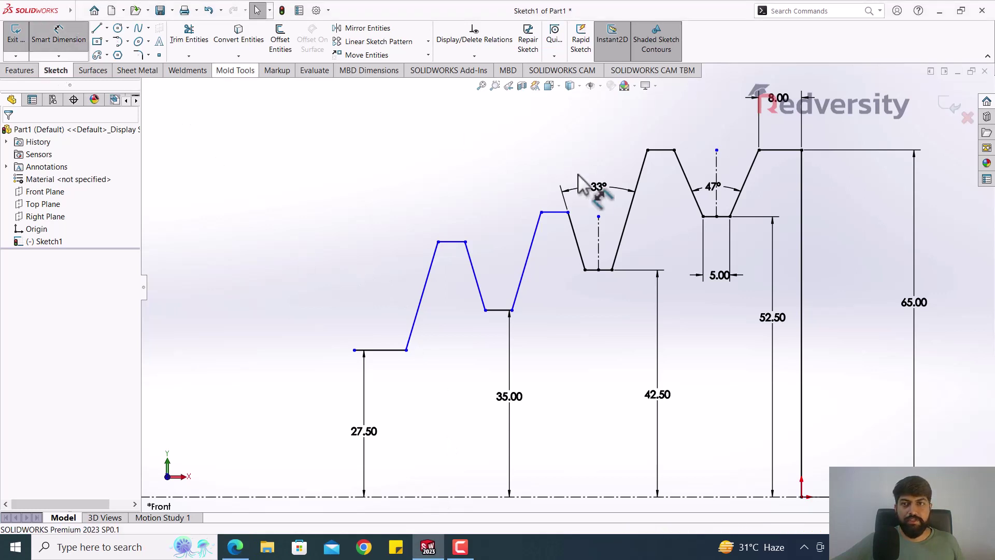
click(556, 212)
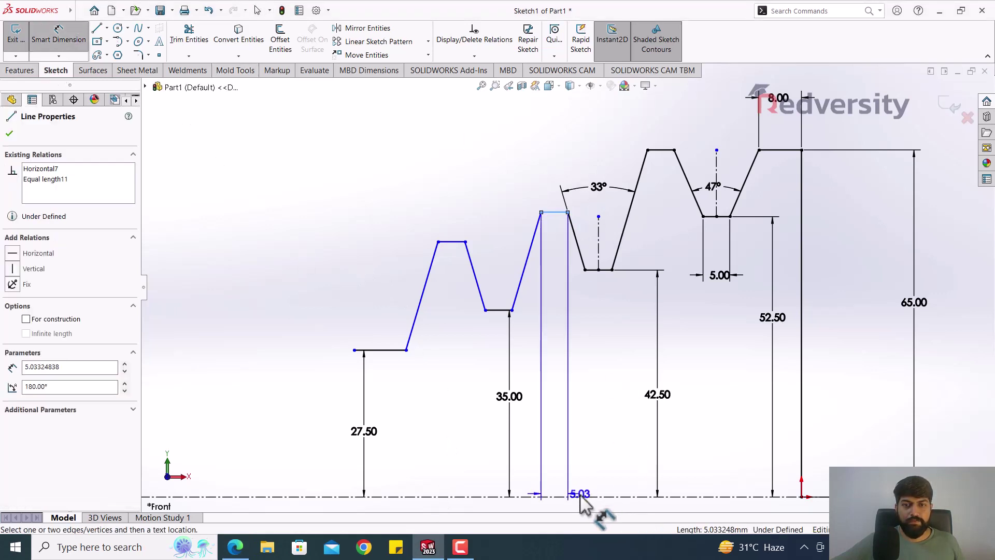
click(589, 497)
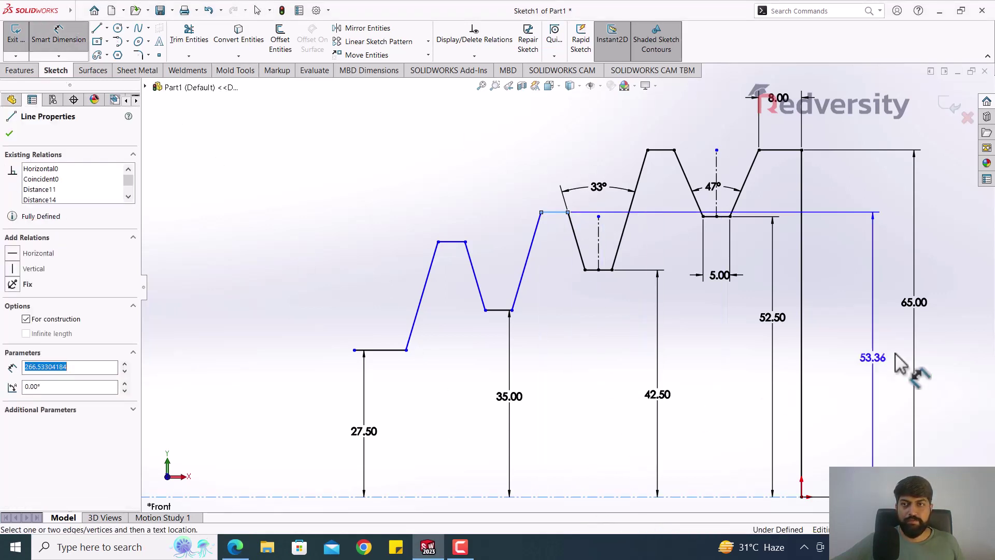
click(868, 346)
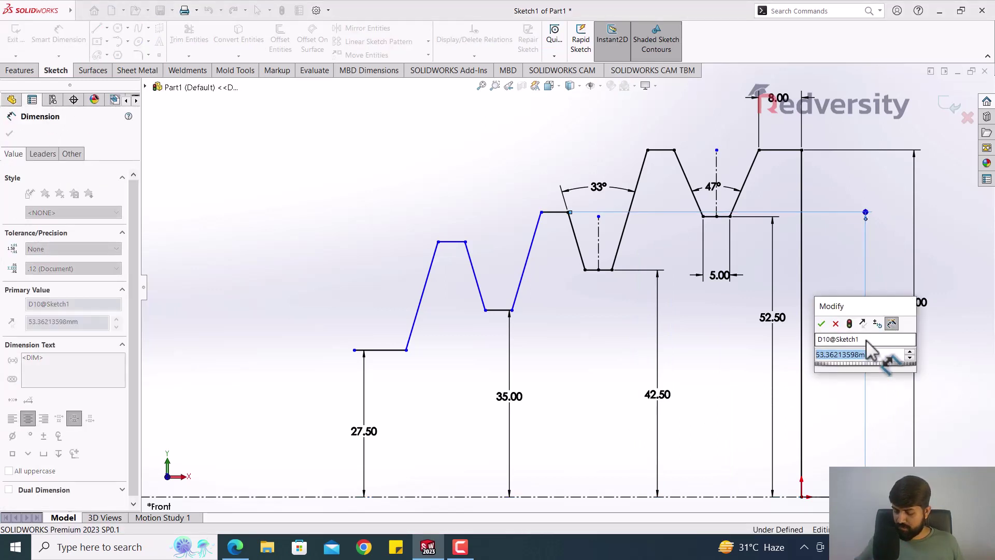
text(115/2)
key(Return)
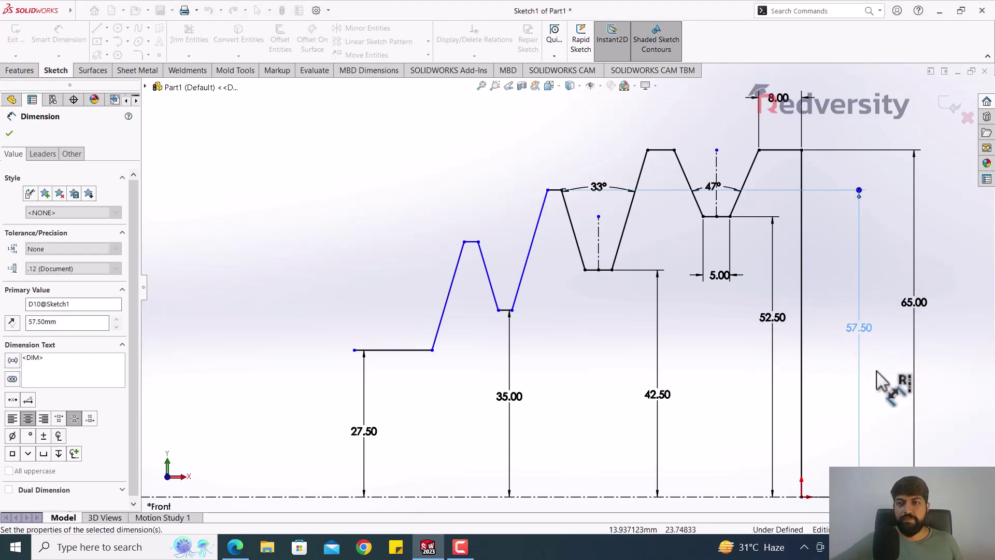
Move the 57.50 dimension directly beneath the land between the second and third grooves.
click(865, 334)
key(Escape)
drag(863, 333, 556, 369)
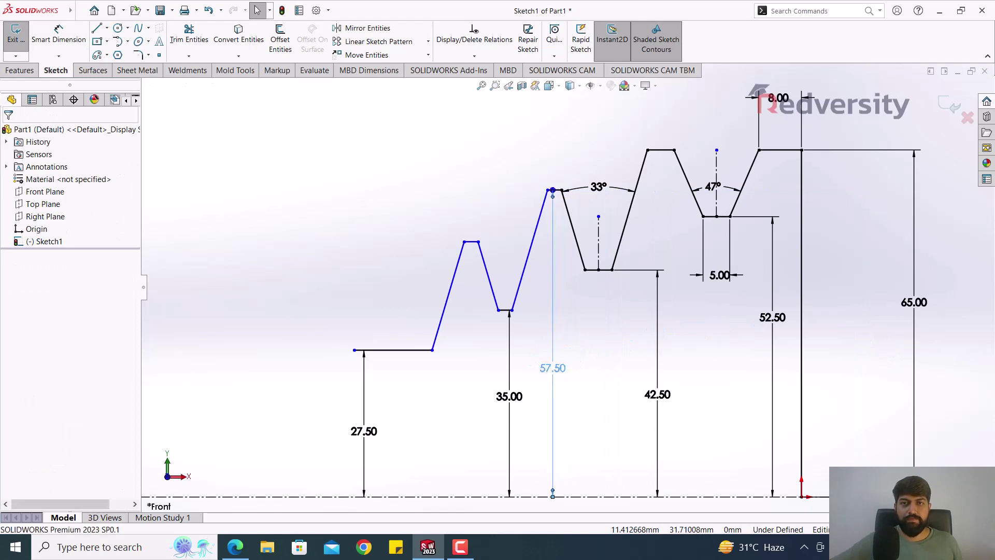
click(480, 173)
scroll(492, 173, up, 3)
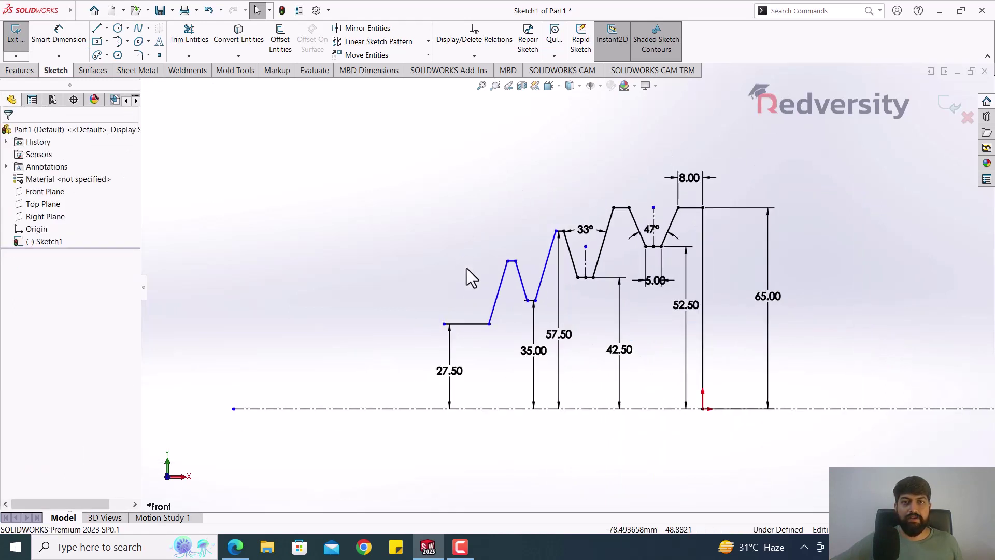
Dimension the land between the third and fourth grooves at 50 mm above the centerline, using the Ø100 from the PDF drawing.
scroll(509, 295, down, 3)
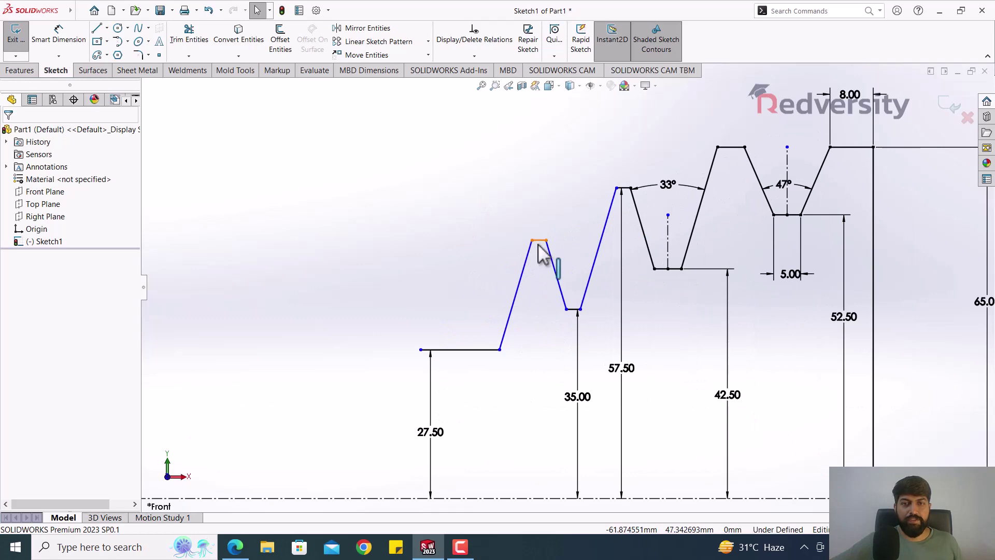
click(235, 546)
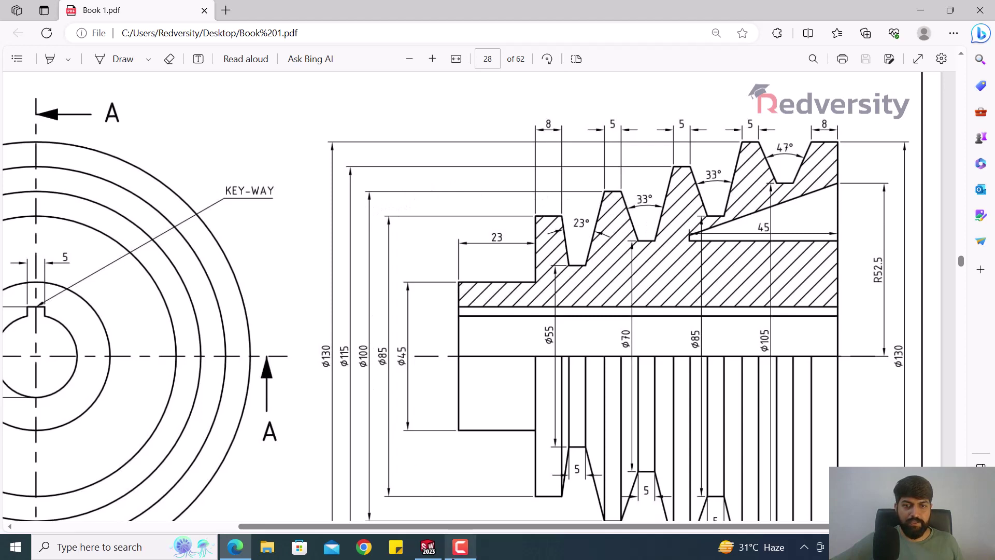
click(427, 547)
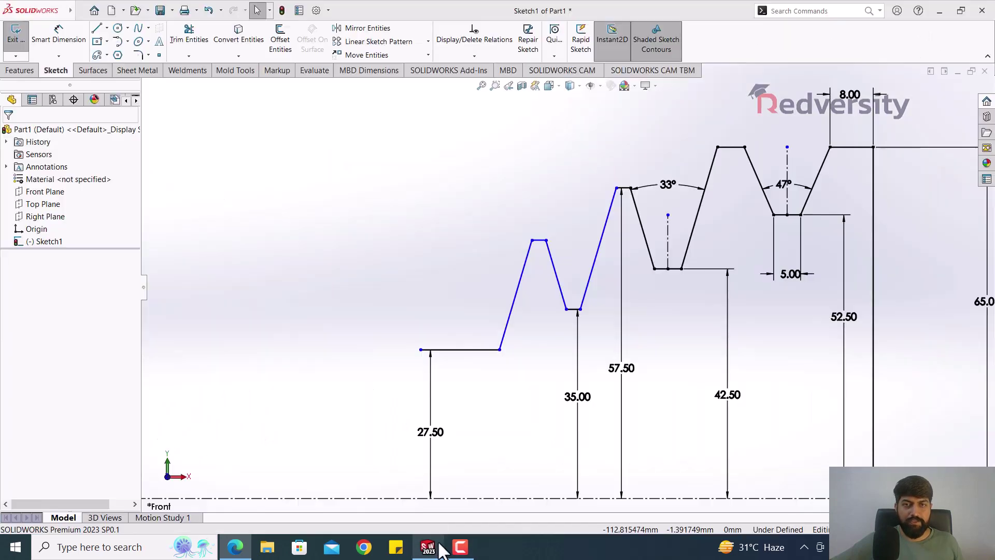
click(57, 46)
click(539, 240)
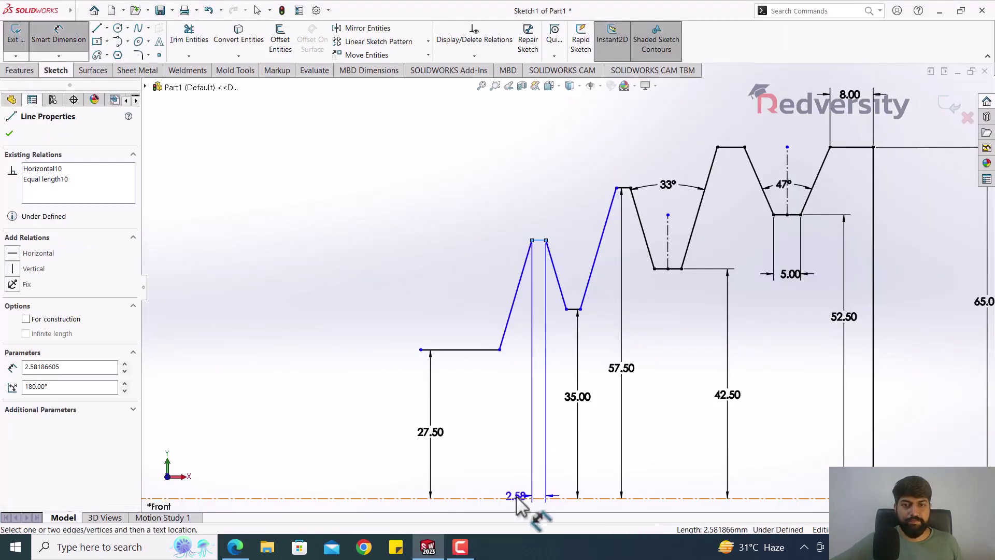
click(517, 498)
click(321, 404)
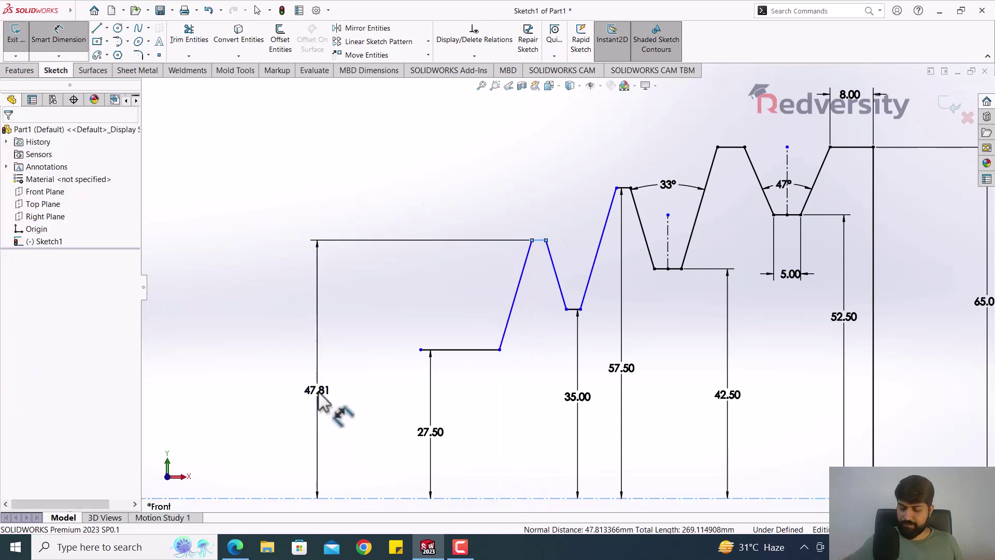
double_click(318, 392)
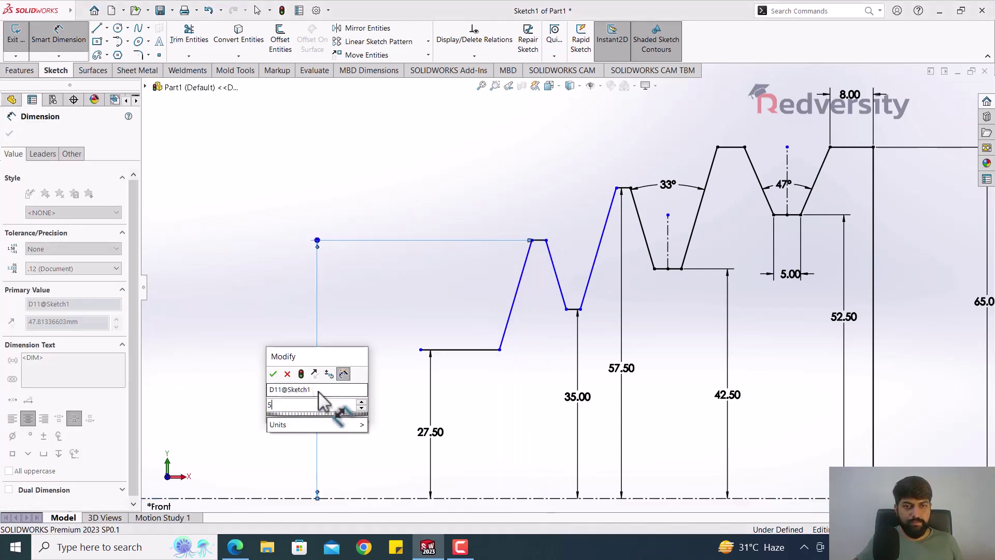
text(50)
key(Return)
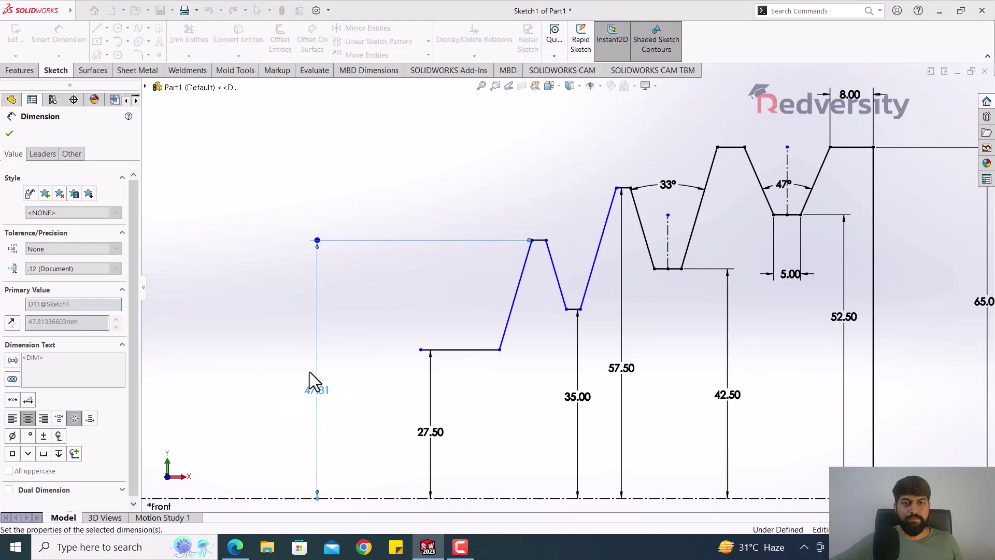
click(269, 346)
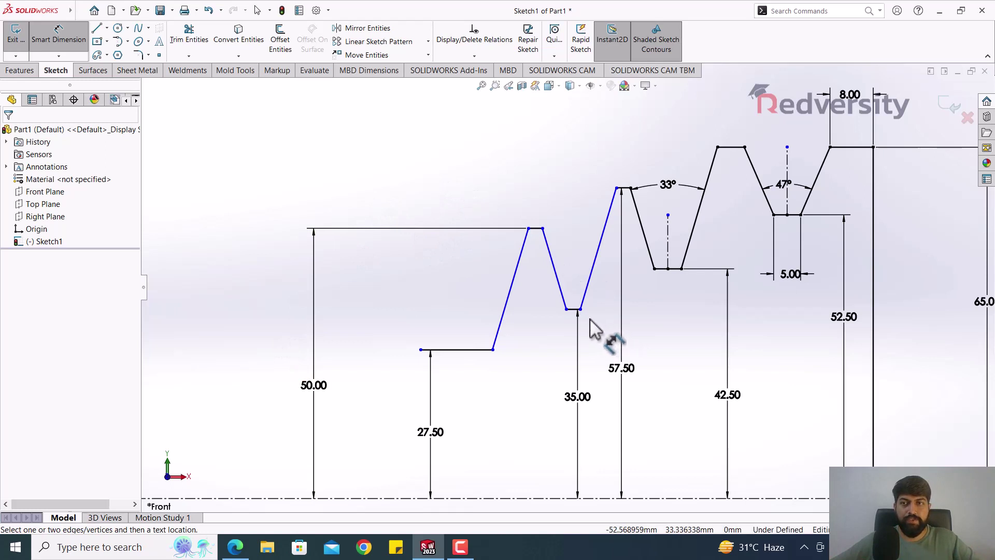
Widen the third groove's floor by moving its corner, and make the land beside the second groove equal in length to the second groove's floor.
key(Escape)
mouse_move(581, 309)
mouse_down()
mouse_move(606, 310)
mouse_move(565, 310)
mouse_move(557, 317)
mouse_move(570, 334)
mouse_move(567, 311)
mouse_up()
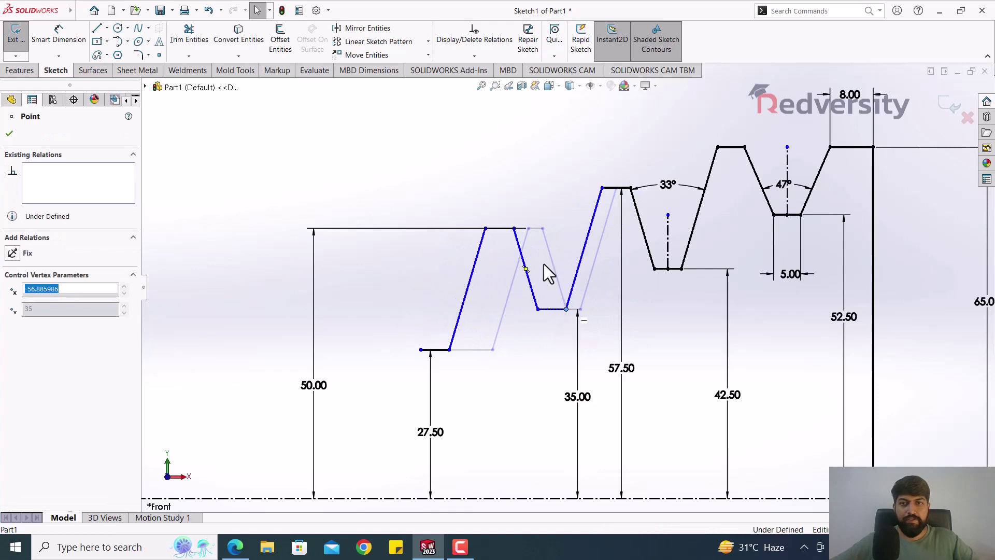
click(480, 160)
click(610, 188)
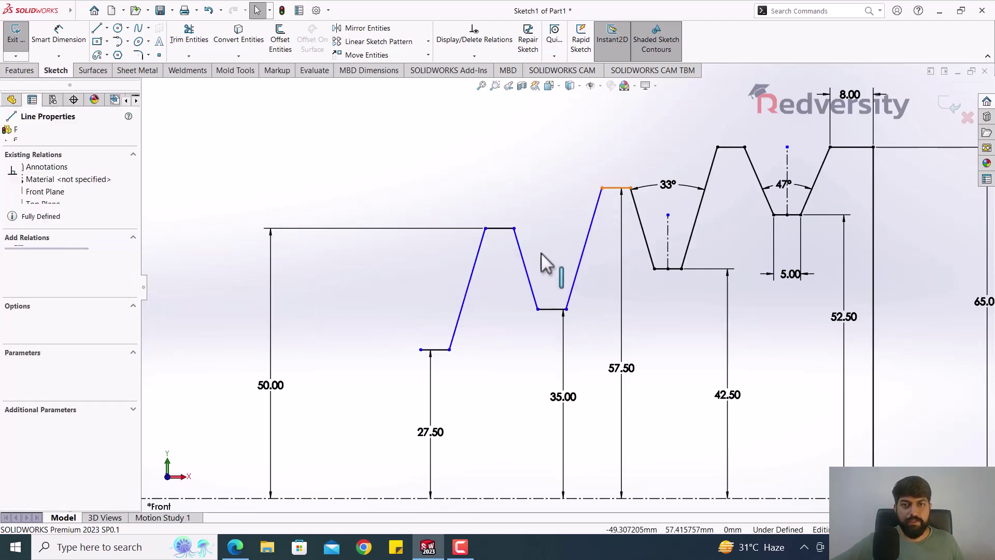
ctrl+click(507, 229)
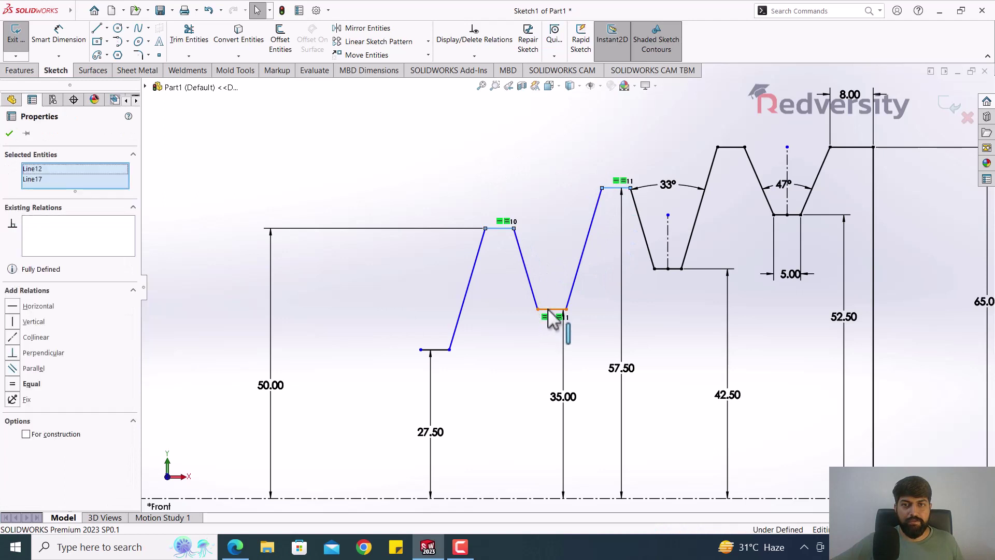
click(576, 189)
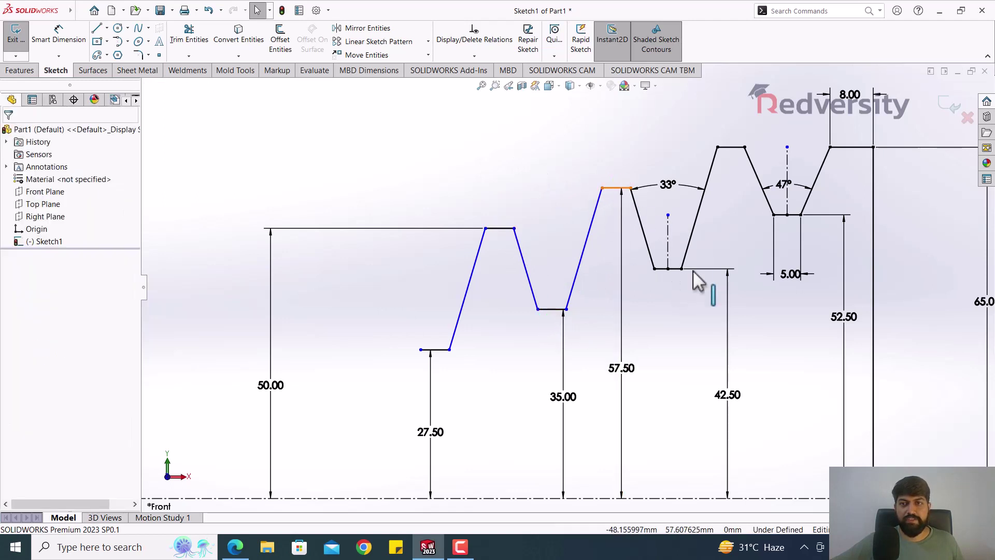
ctrl+click(669, 270)
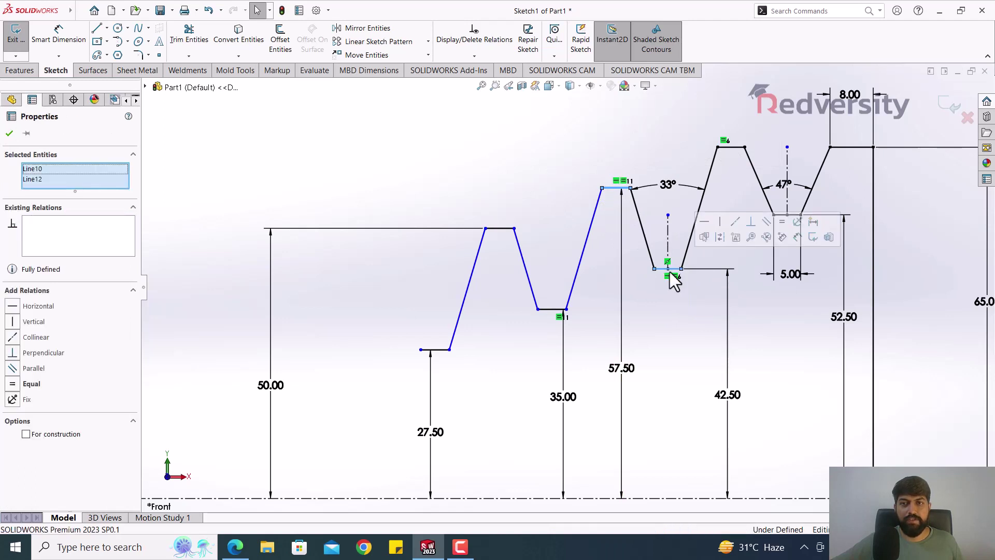
click(21, 384)
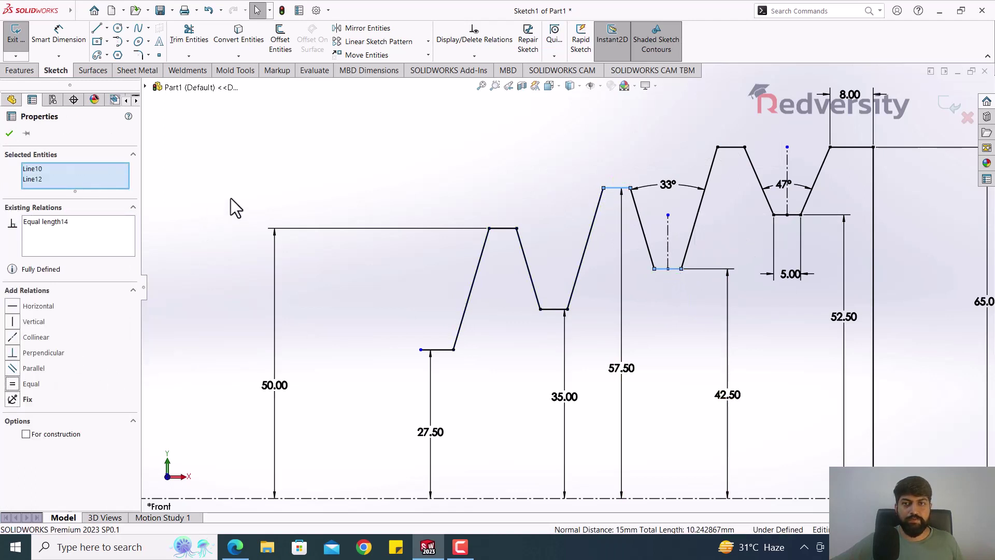
click(352, 147)
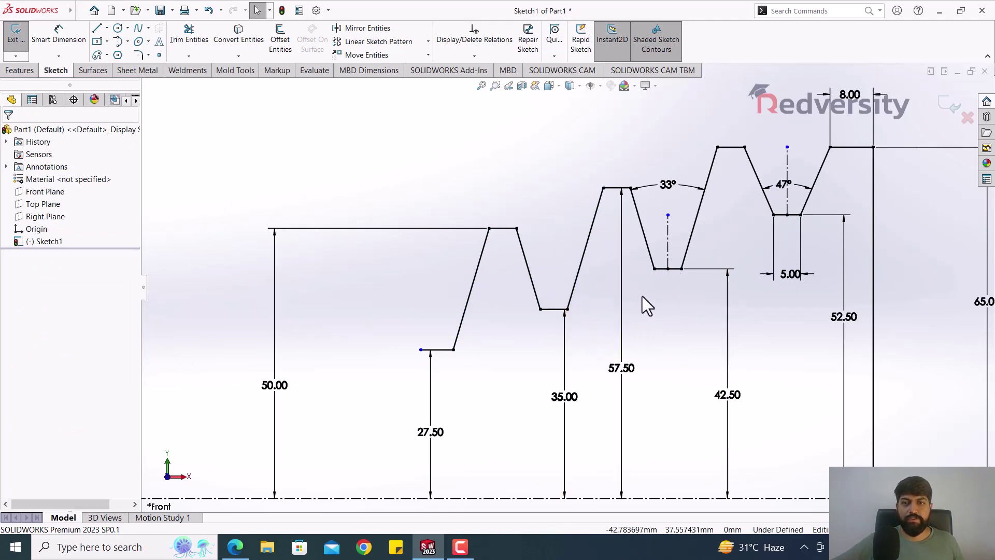
scroll(570, 311, up, 1)
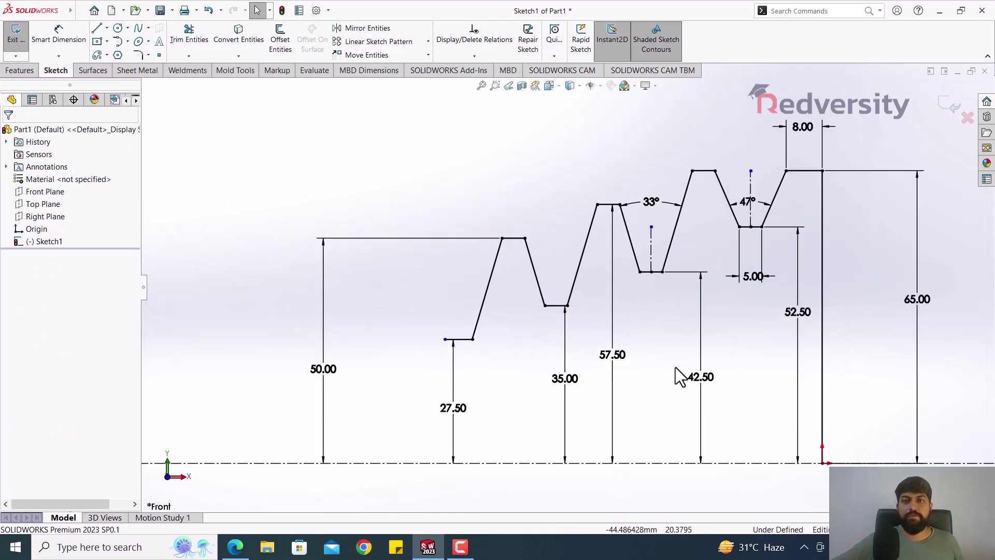
scroll(486, 281, down, 1)
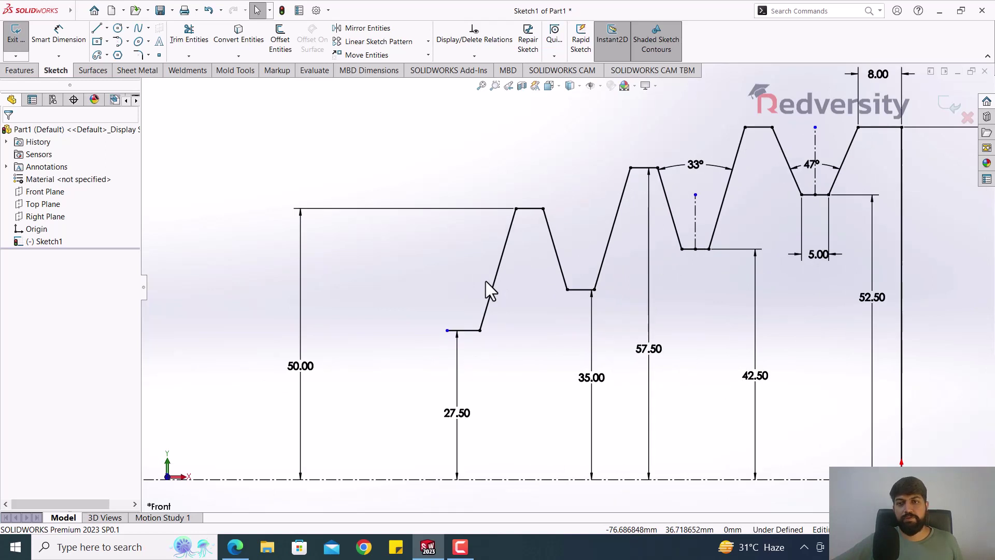
scroll(548, 300, up, 1)
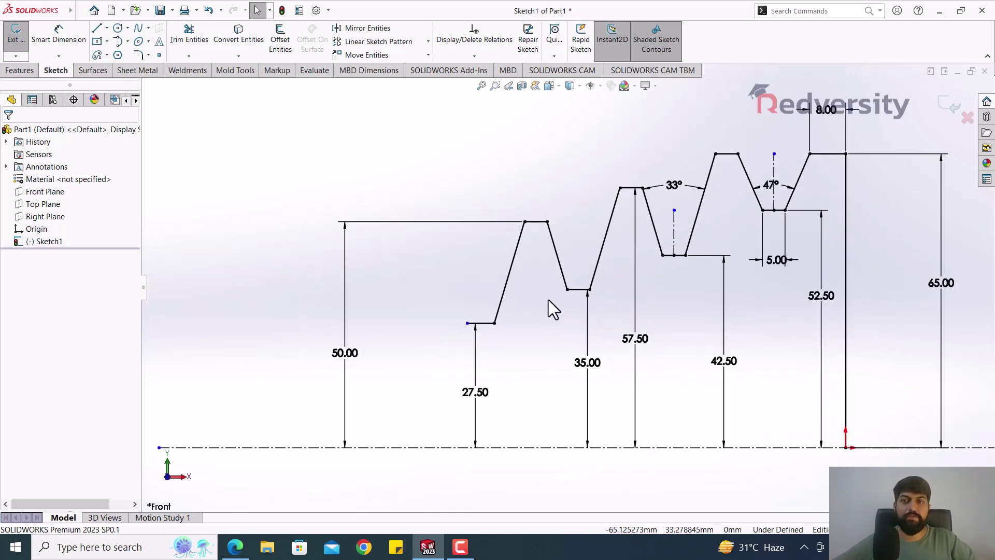
scroll(678, 307, up, 1)
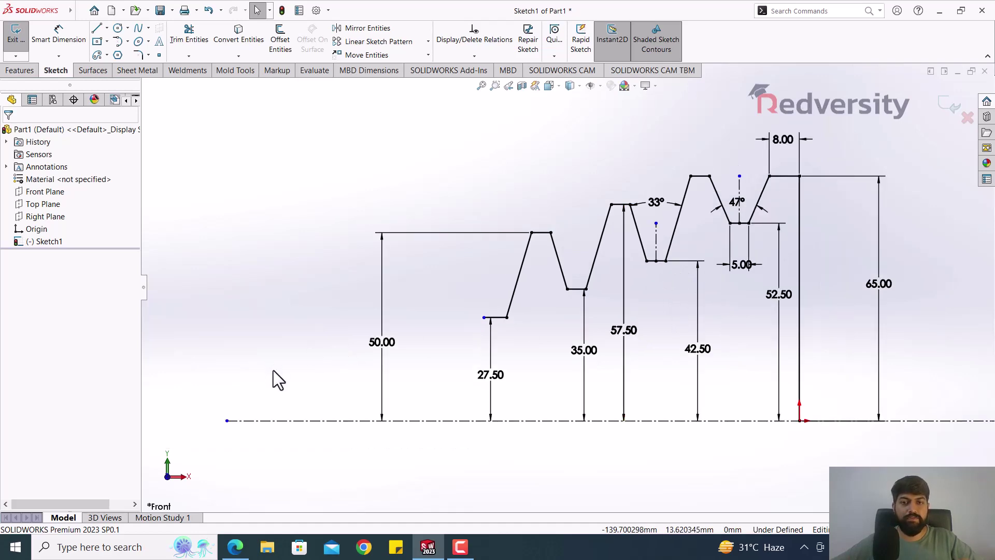
Check the PDF drawing and sketch the fourth groove's left flank about 18 mm long, a horizontal land about 8 mm long and a vertical line down.
click(235, 548)
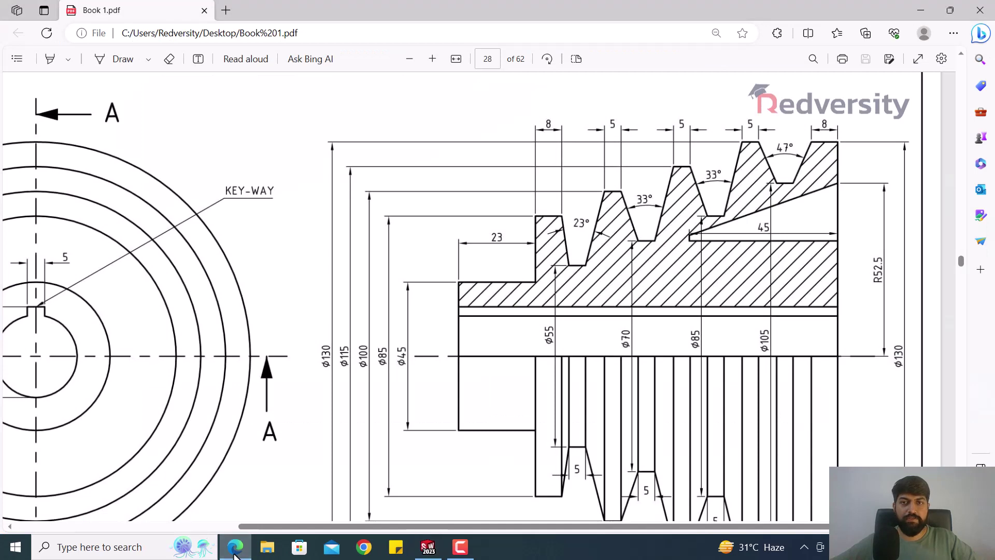
click(235, 548)
click(80, 11)
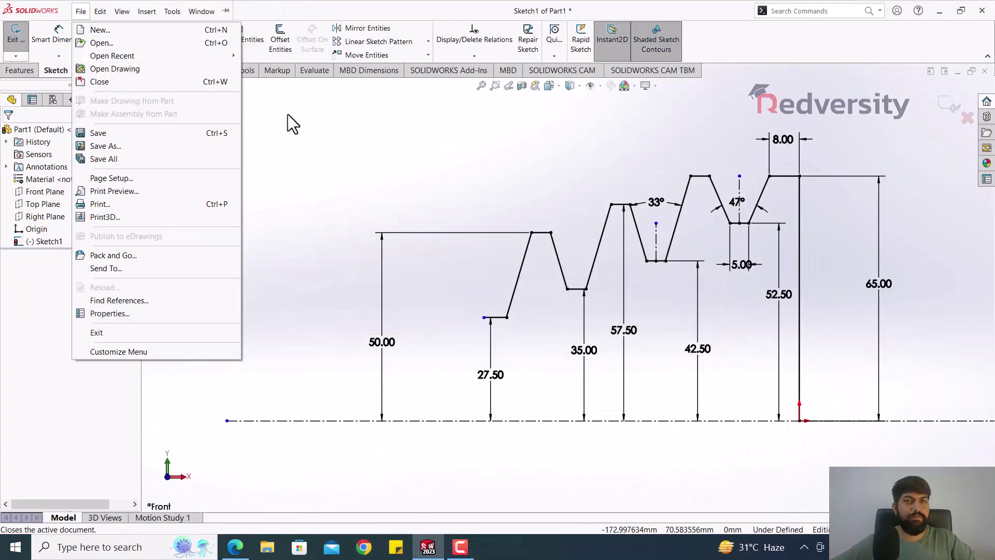
click(292, 124)
key(l)
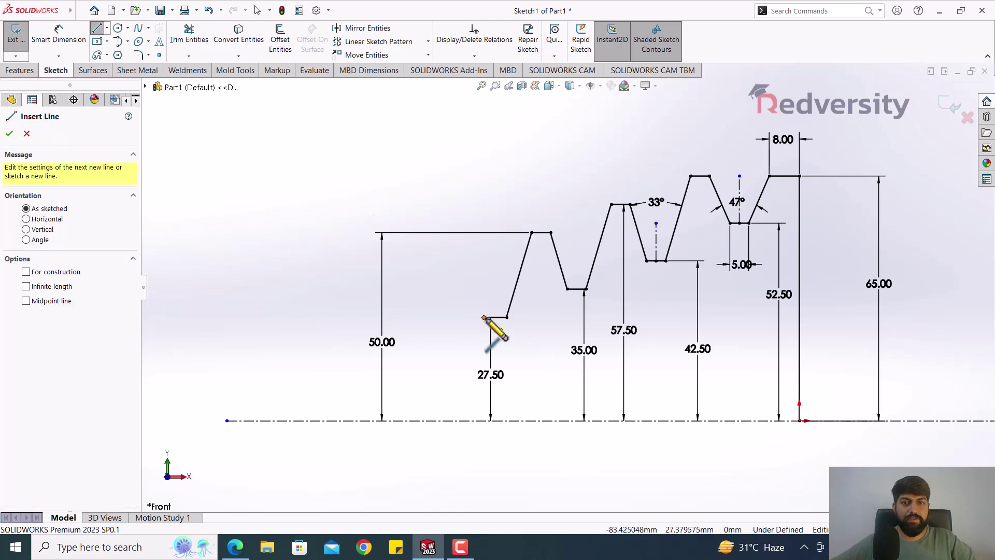
click(484, 317)
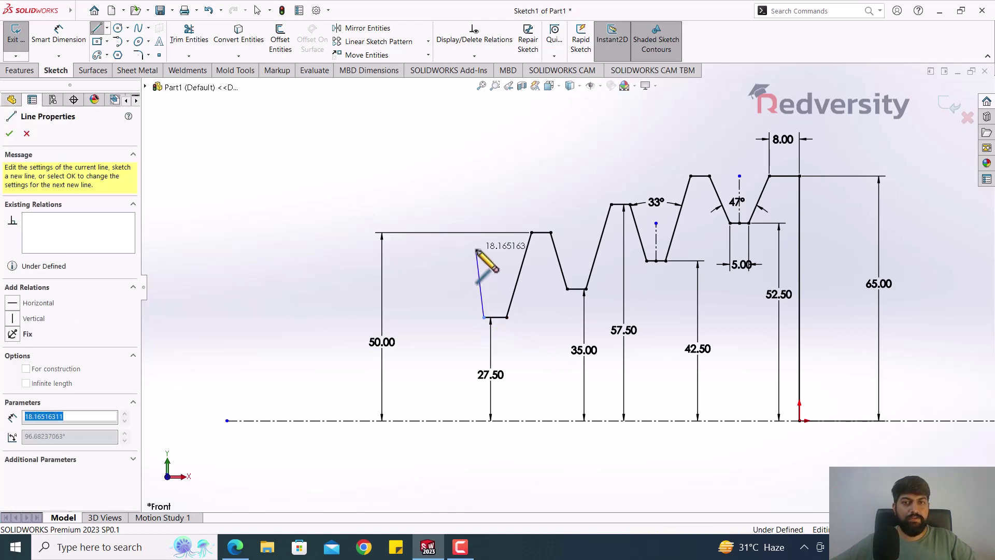
click(476, 249)
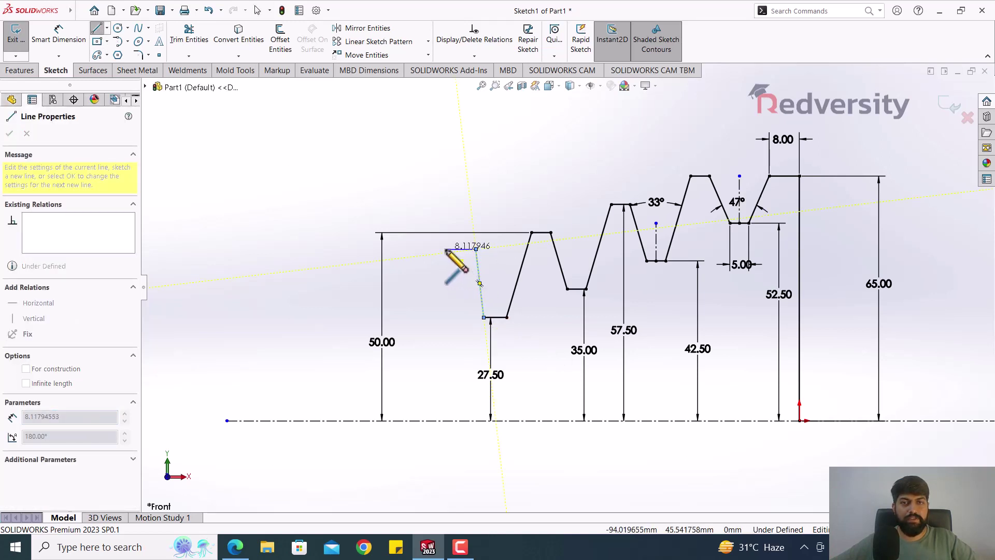
click(446, 249)
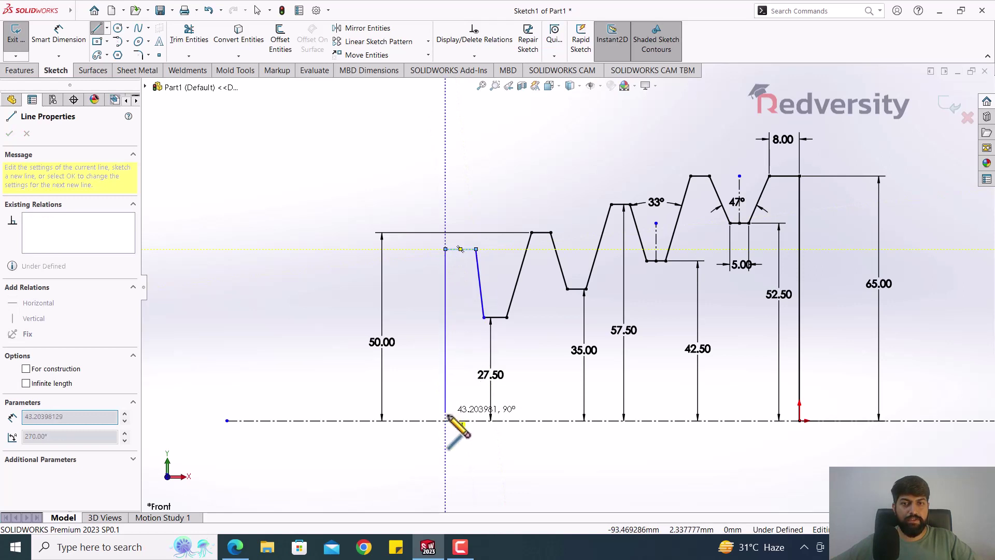
double_click(446, 344)
key(Escape)
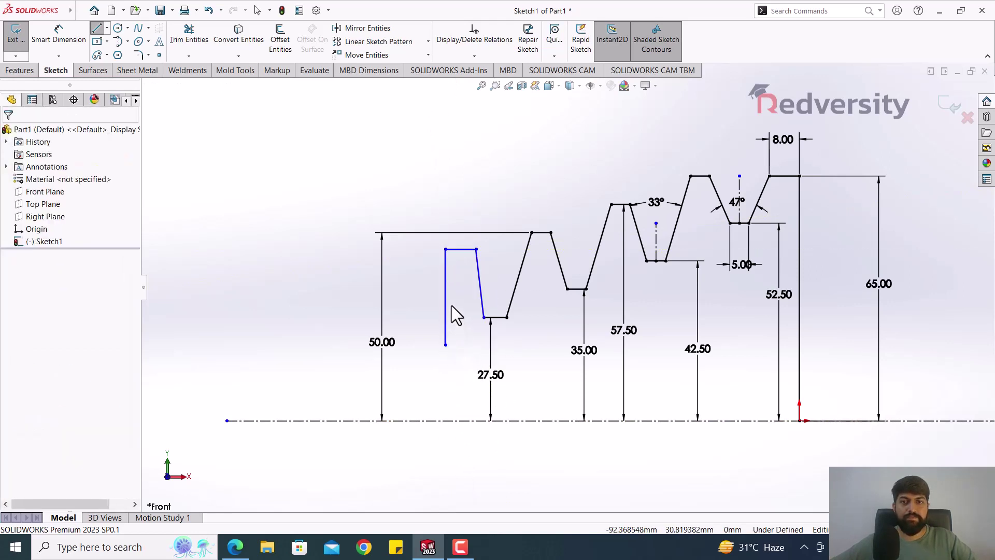
Draw a vertical centerline up from the midpoint of the fourth groove's floor and make the groove's two flanks symmetric about it.
scroll(452, 310, down, 2)
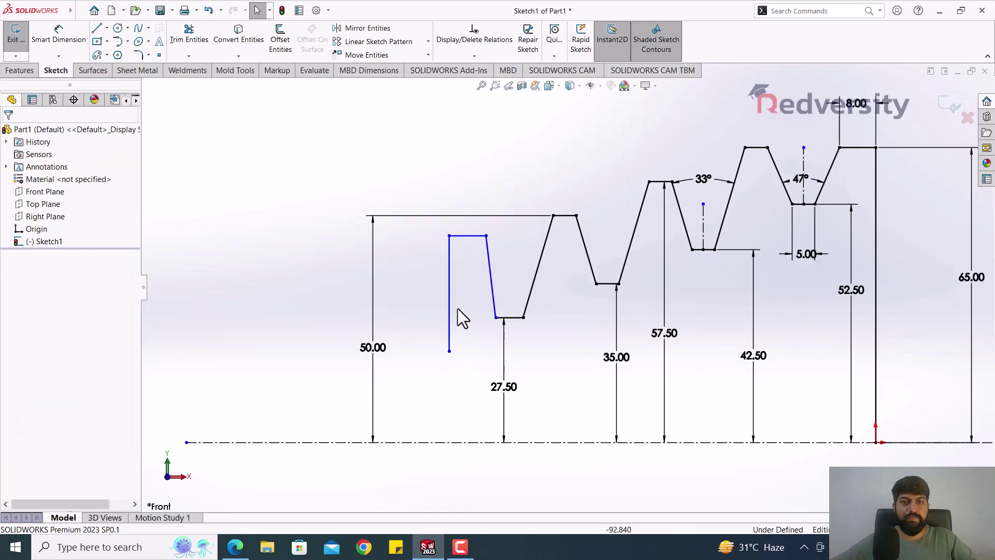
click(107, 27)
click(125, 52)
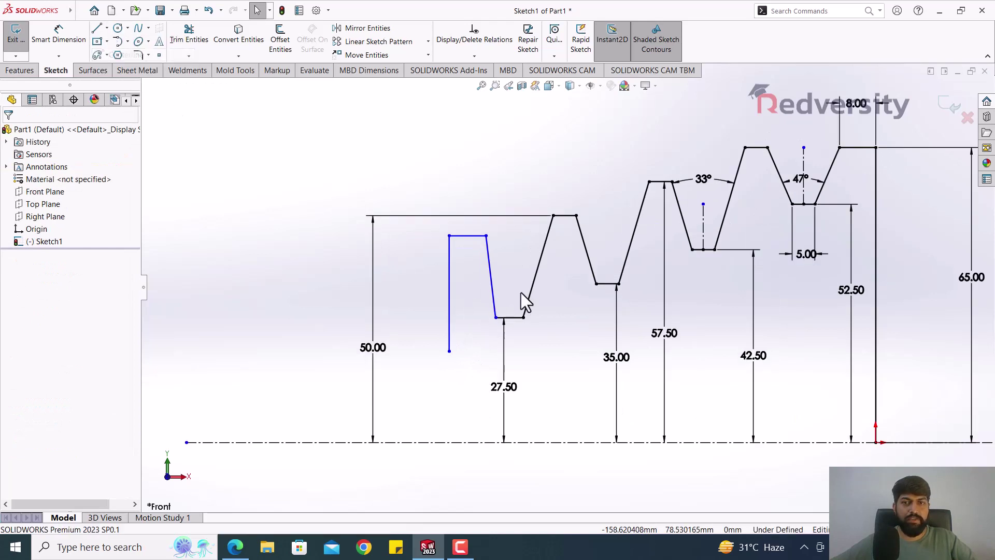
click(508, 318)
double_click(508, 263)
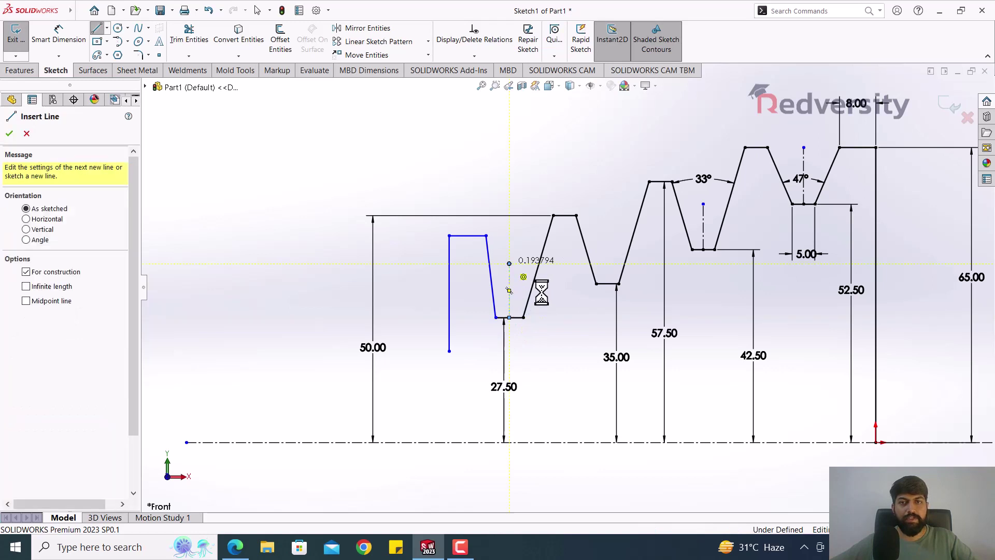
key(Escape)
drag(554, 276, 475, 293)
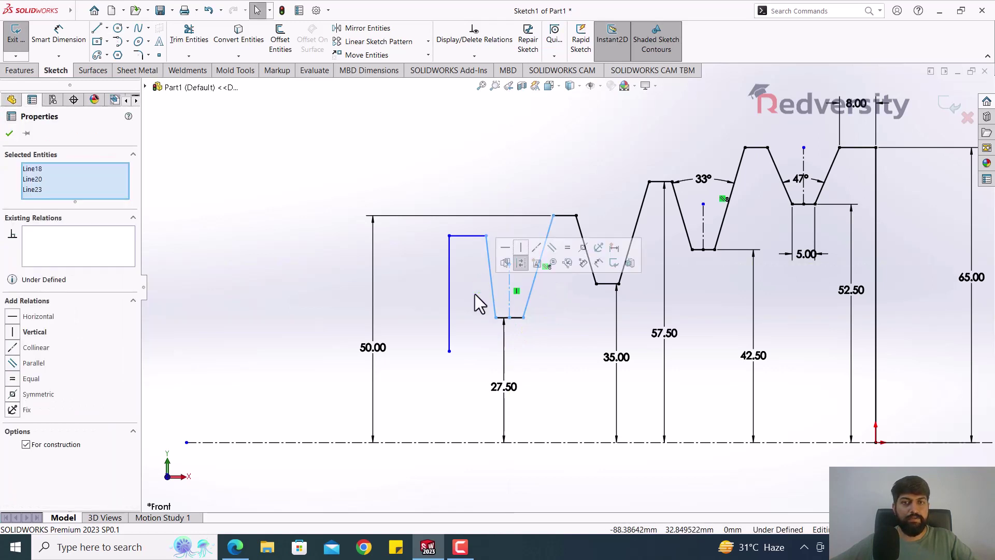
click(294, 239)
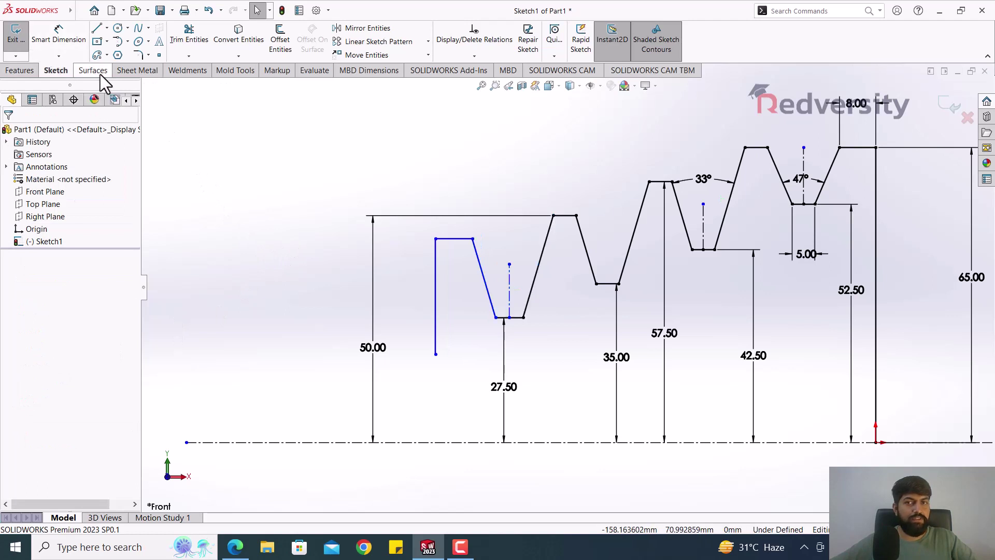
Delete the parallel relation between the fourth groove's right flank and the second groove's right flank.
click(543, 253)
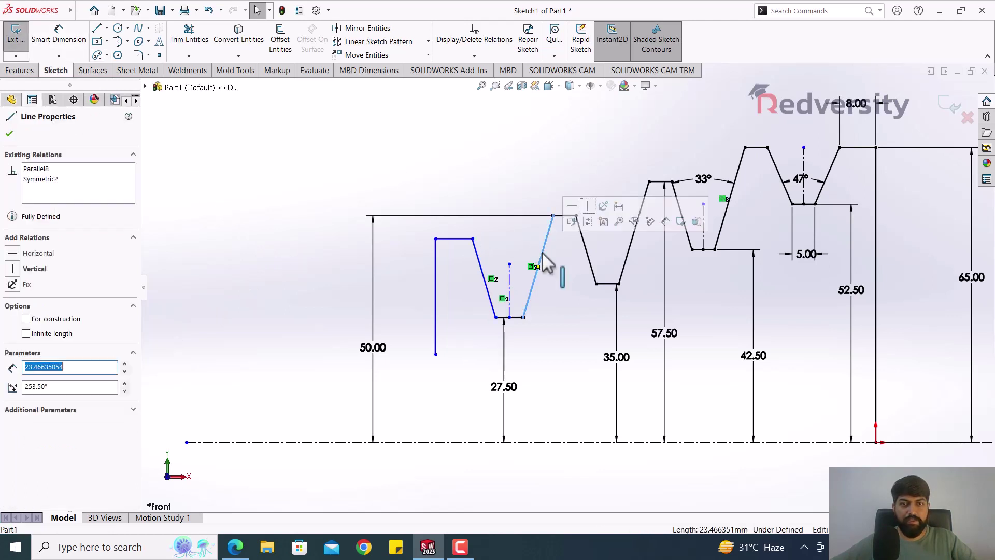
key(Escape)
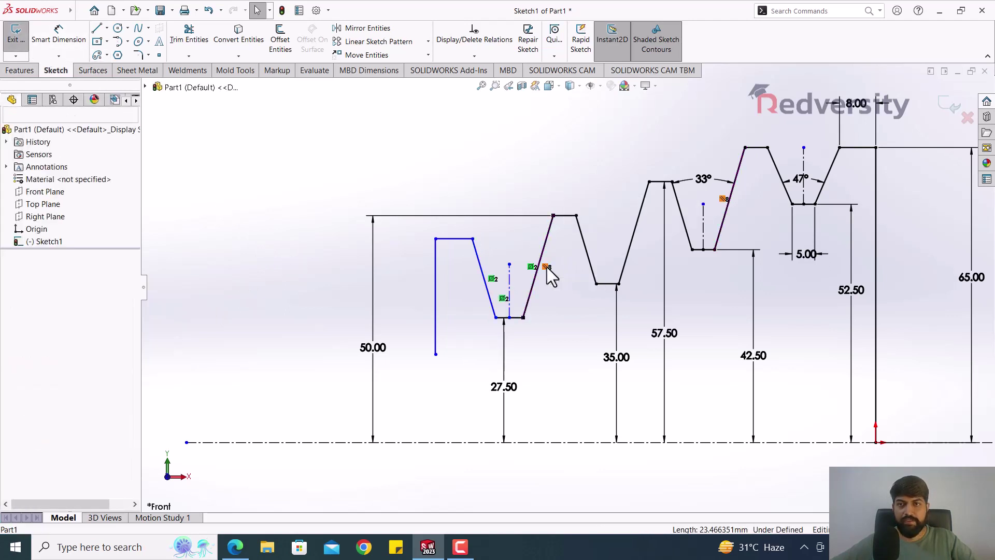
click(547, 266)
key(Delete)
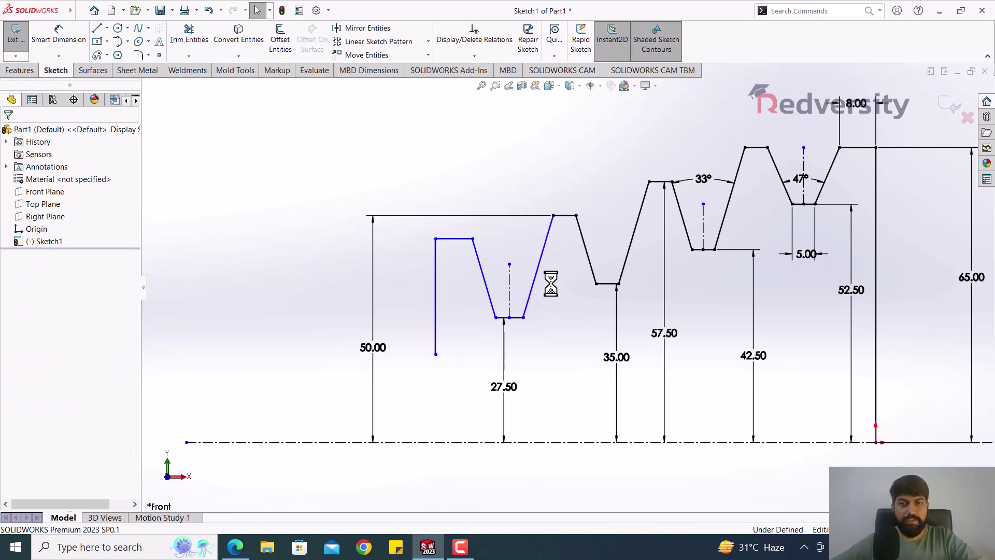
Dimension the angle between the fourth groove's two flanks and set it to 23 degrees.
click(70, 43)
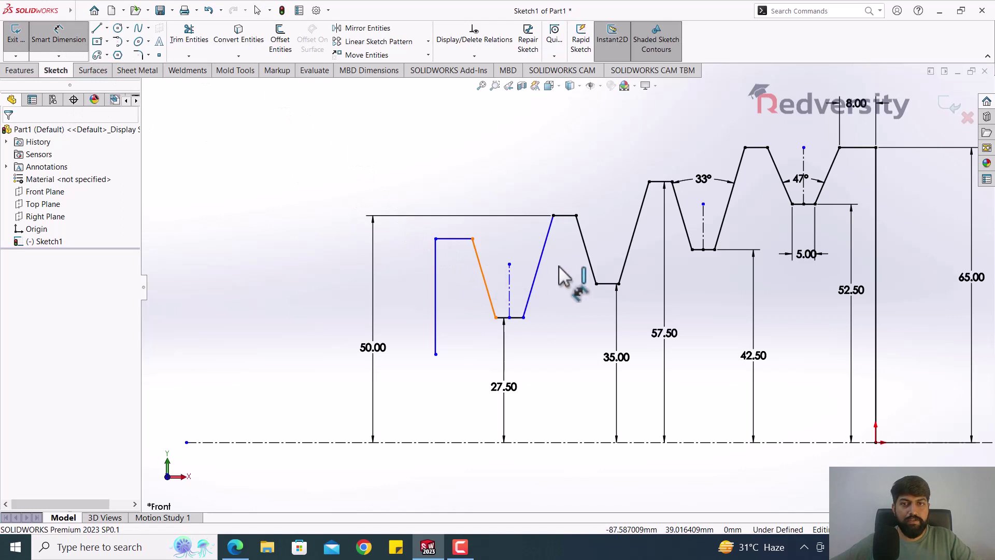
click(544, 247)
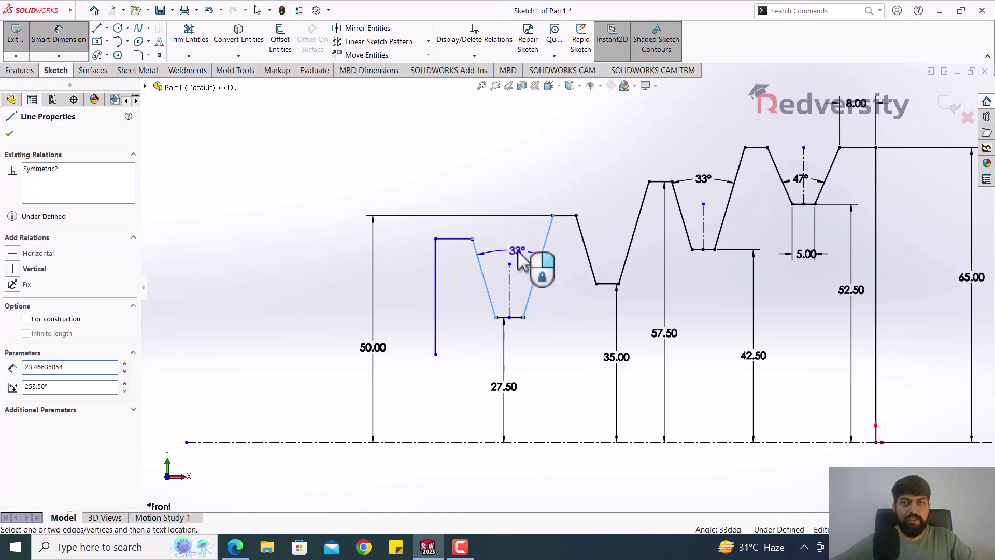
click(519, 252)
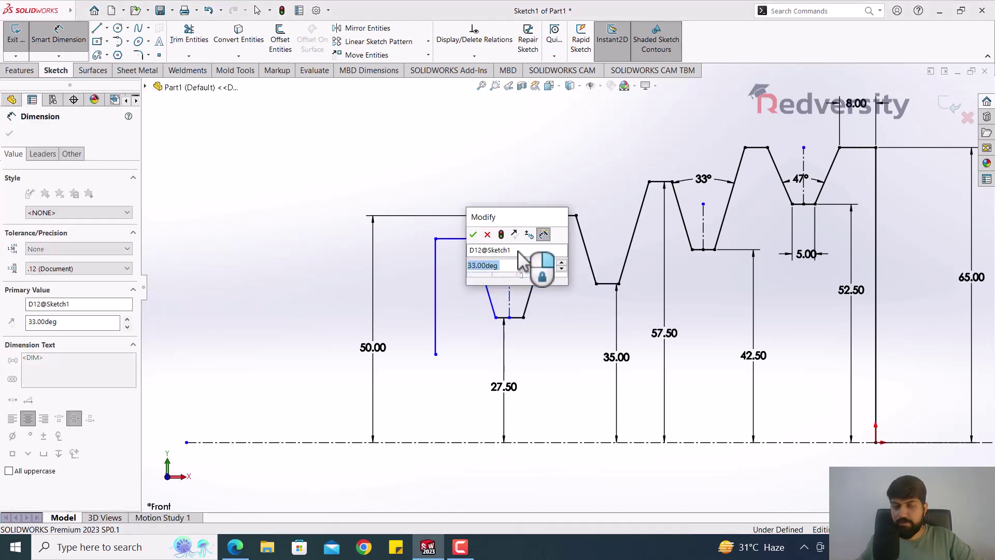
text(23)
key(Return)
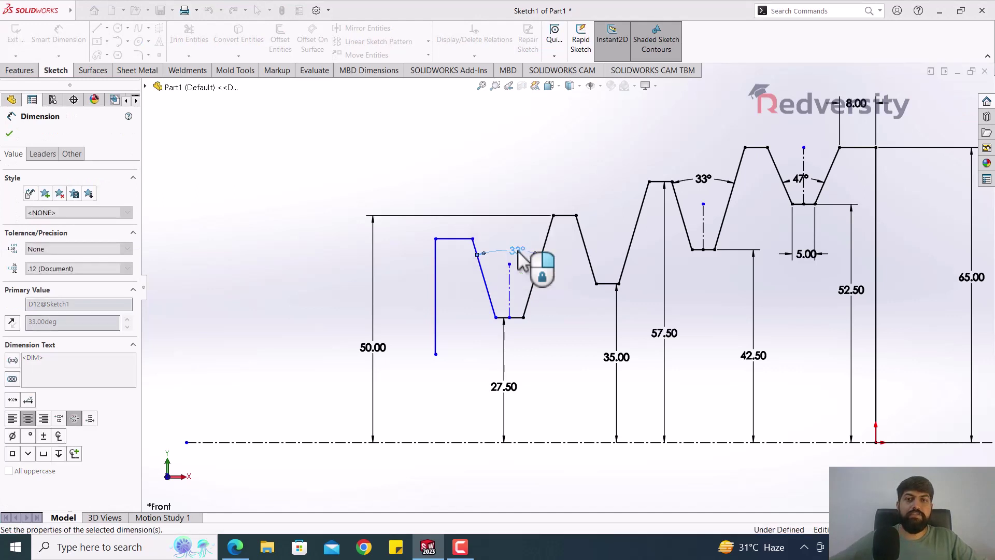
key(Escape)
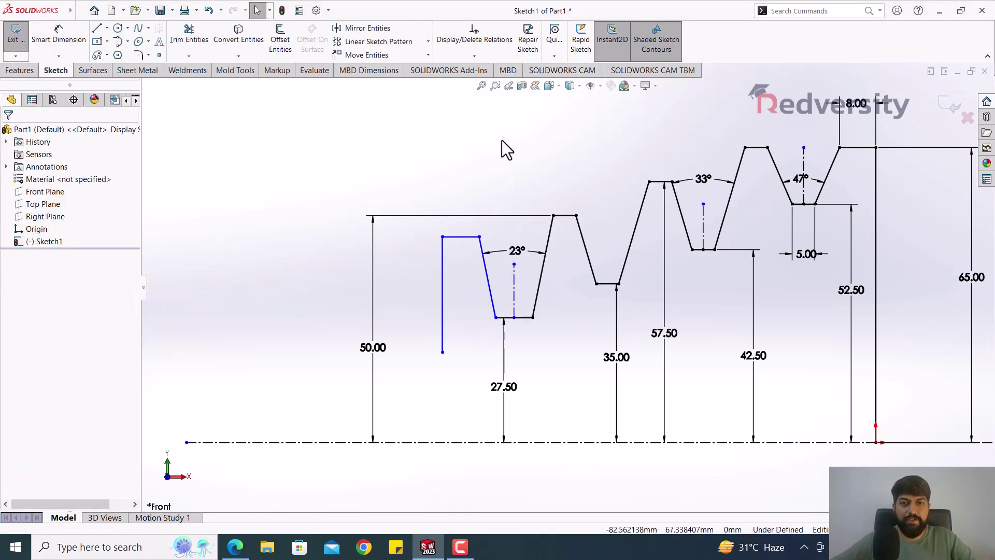
Make the fourth groove's floor equal in length to the land between the third and fourth grooves.
key(z)
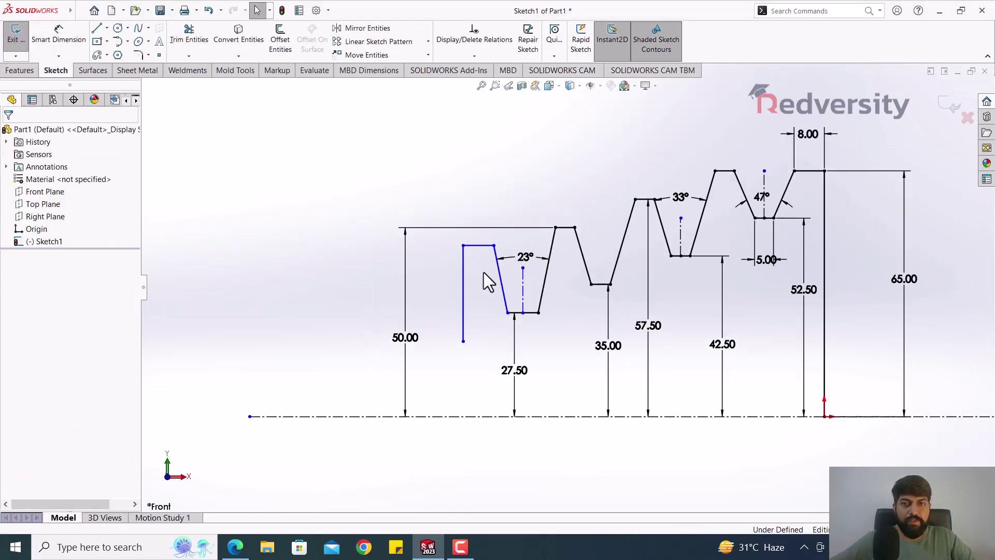
scroll(475, 253, down, 1)
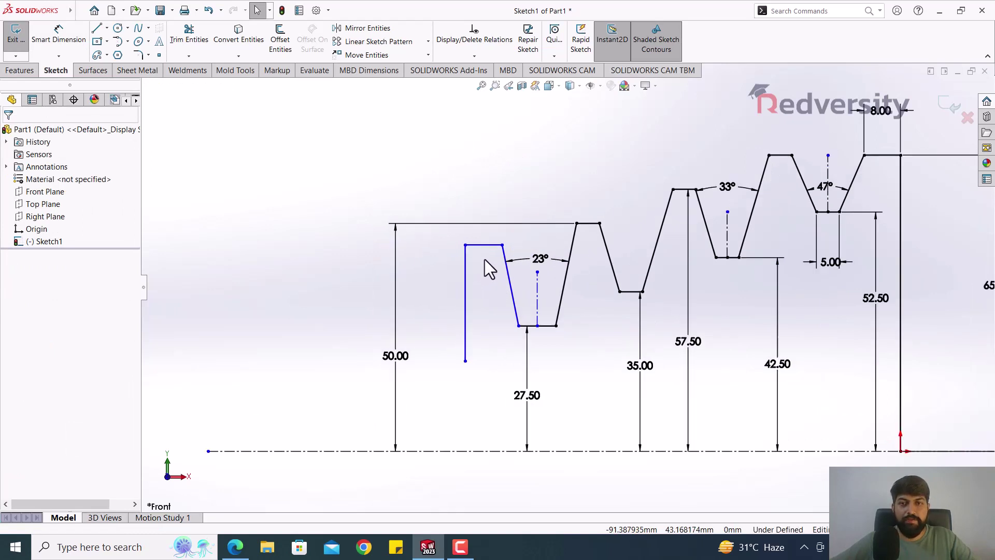
scroll(570, 363, down, 1)
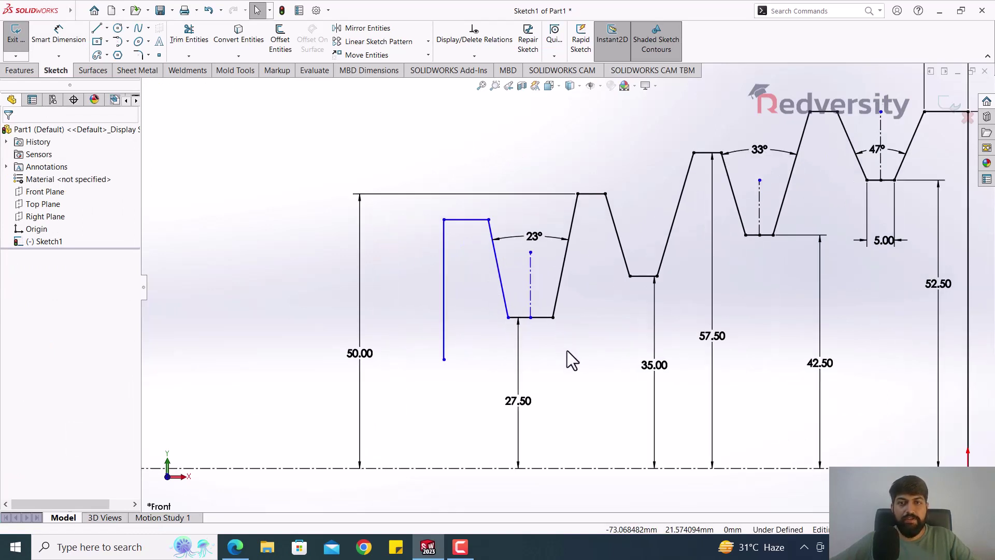
click(543, 317)
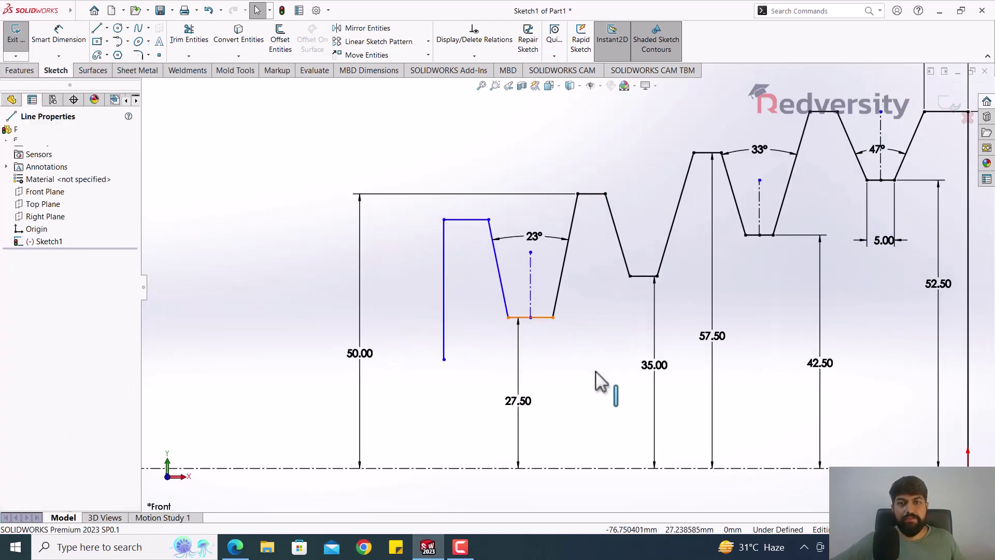
ctrl+click(591, 194)
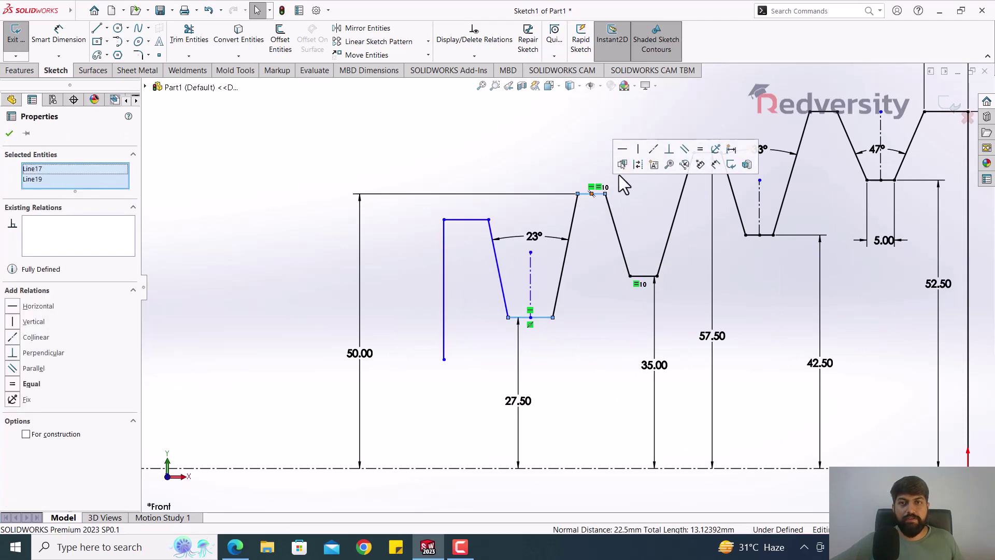
click(700, 149)
click(539, 145)
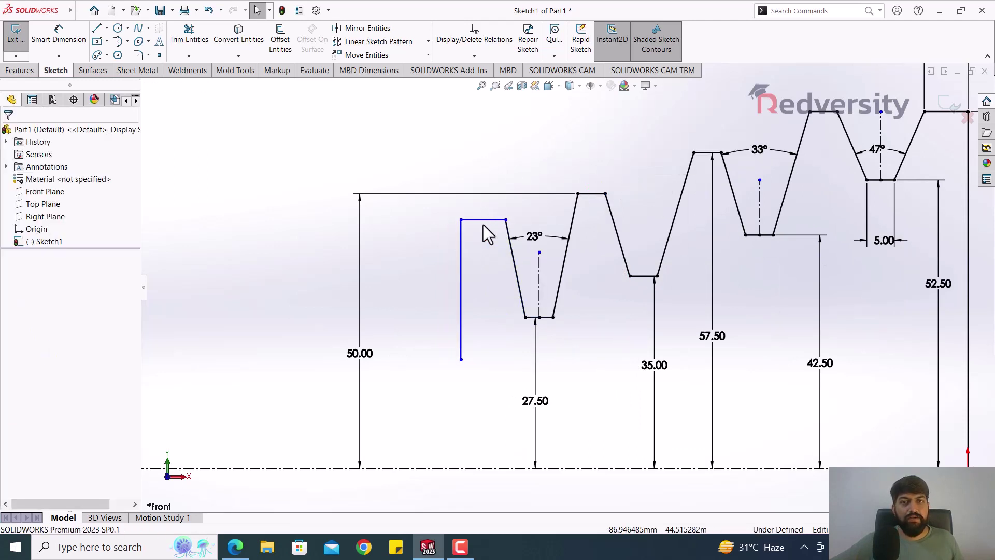
Make the end land beyond the fourth groove equal in length to the 8 mm land beside the first groove.
scroll(493, 296, up, 1)
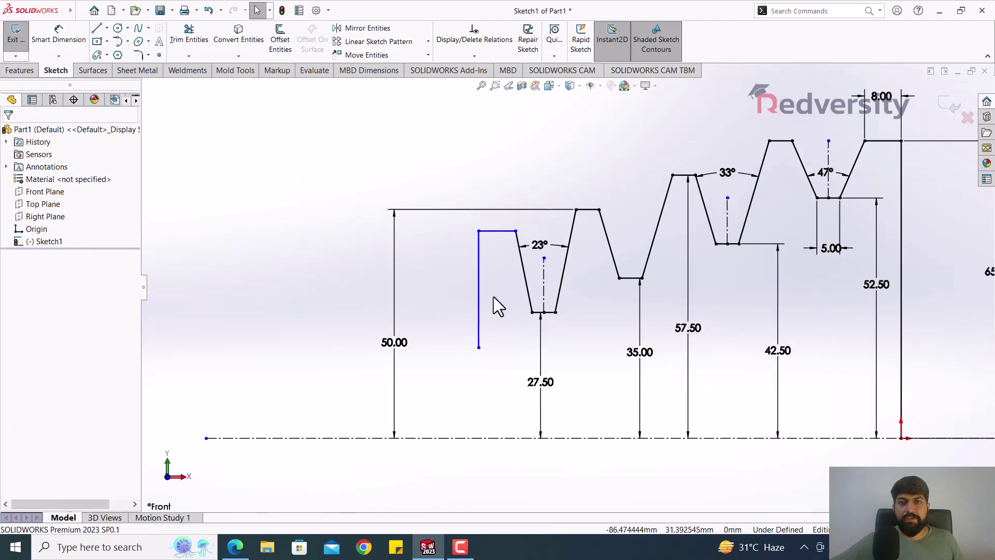
click(876, 154)
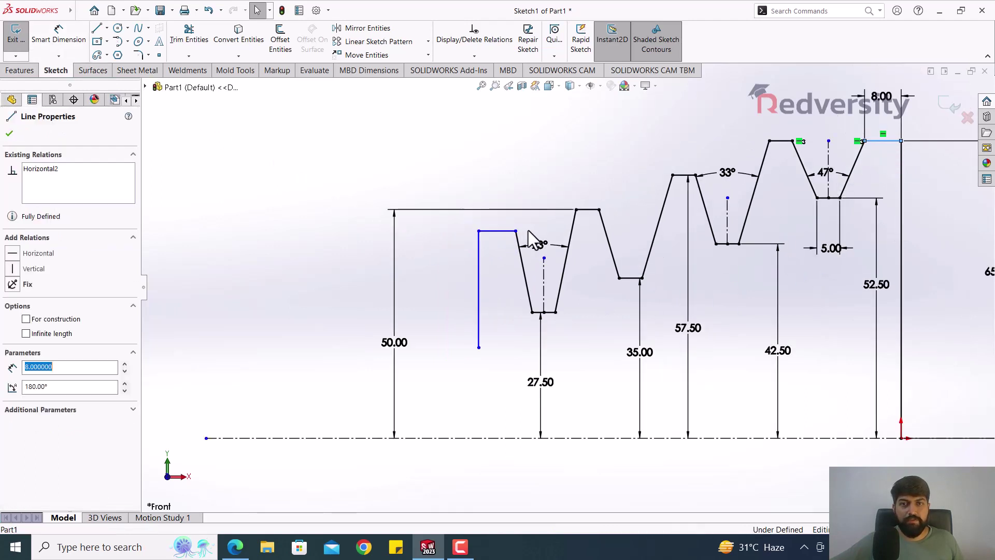
ctrl+click(502, 232)
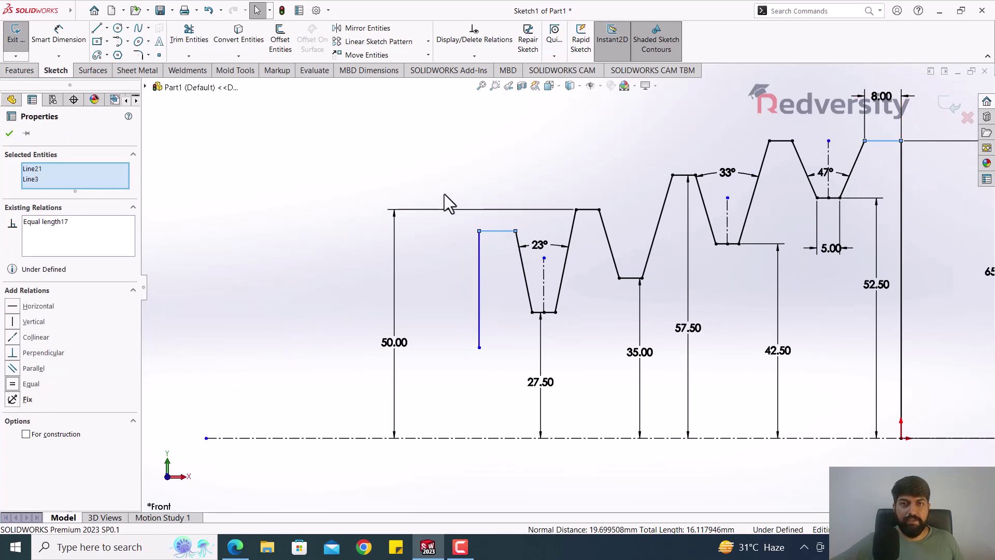
click(381, 176)
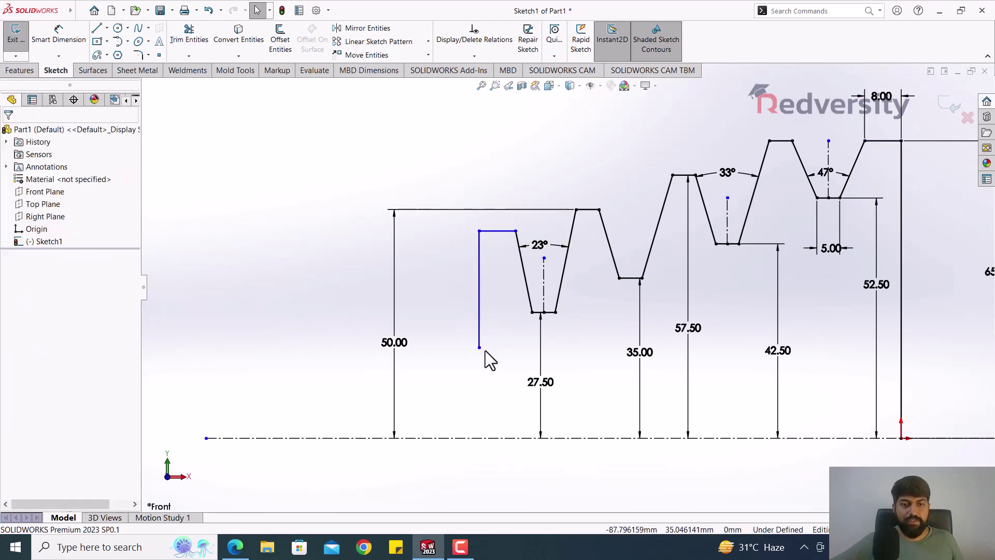
Check the PDF drawing and dimension the end land's height above the centerline as 85/2 mm.
click(235, 547)
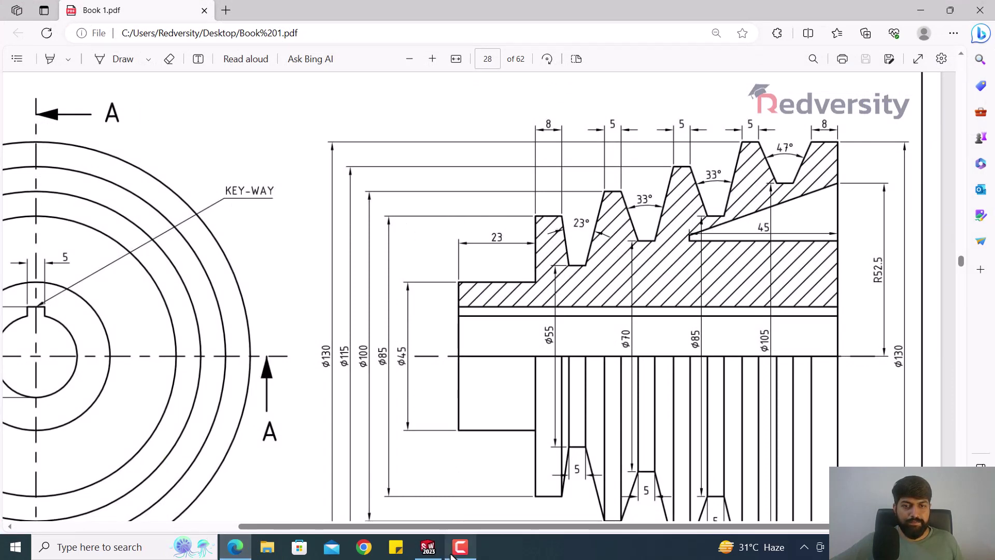
click(427, 547)
click(57, 44)
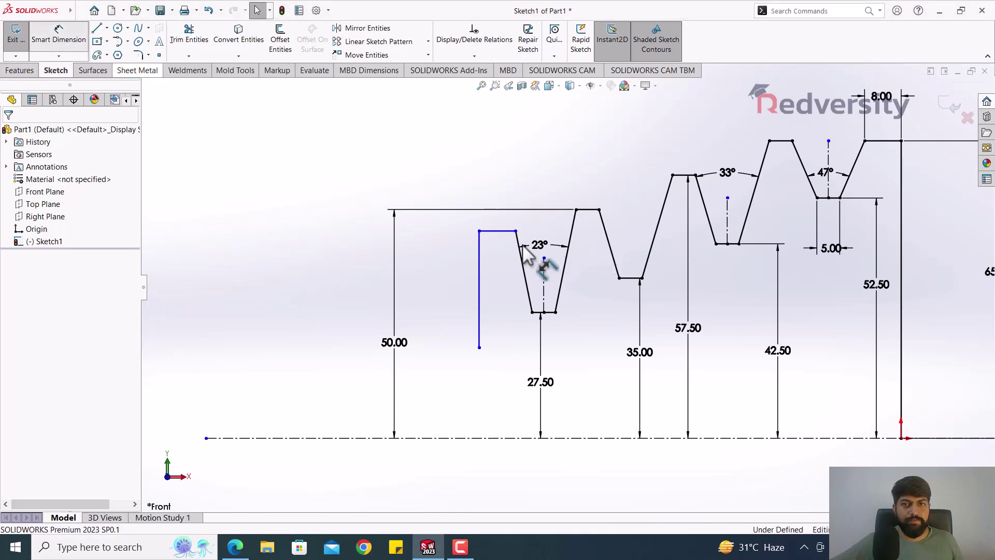
click(498, 231)
click(433, 440)
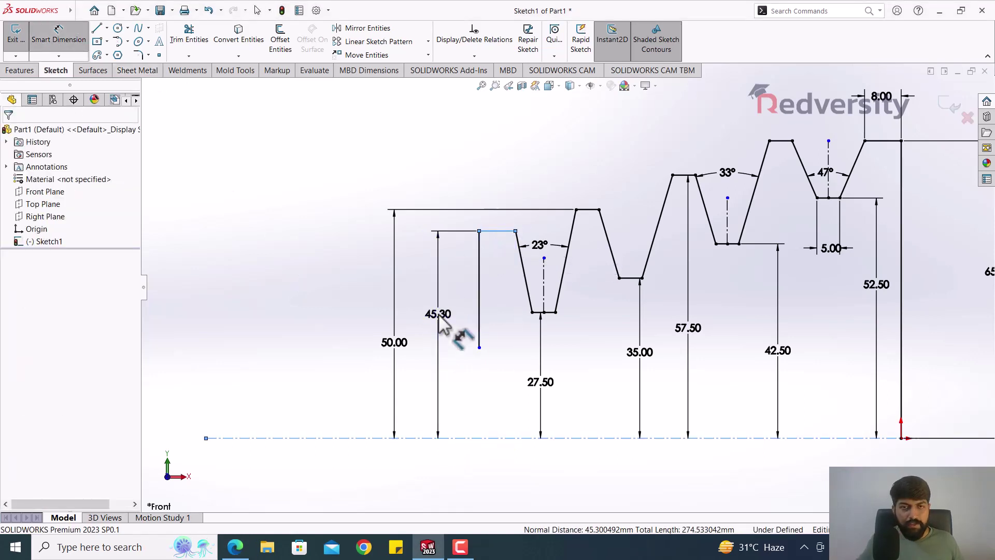
click(439, 320)
text(85)
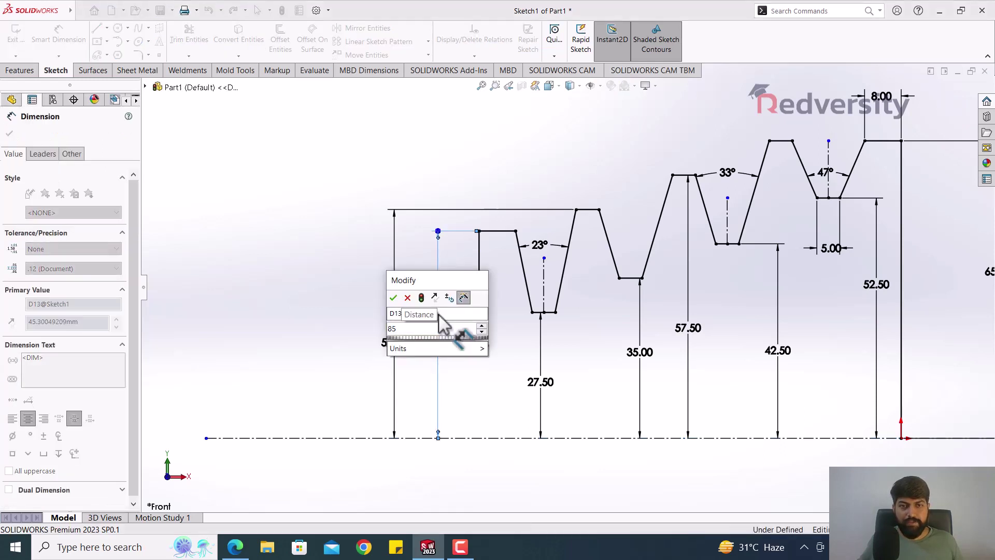
text(/2)
key(Return)
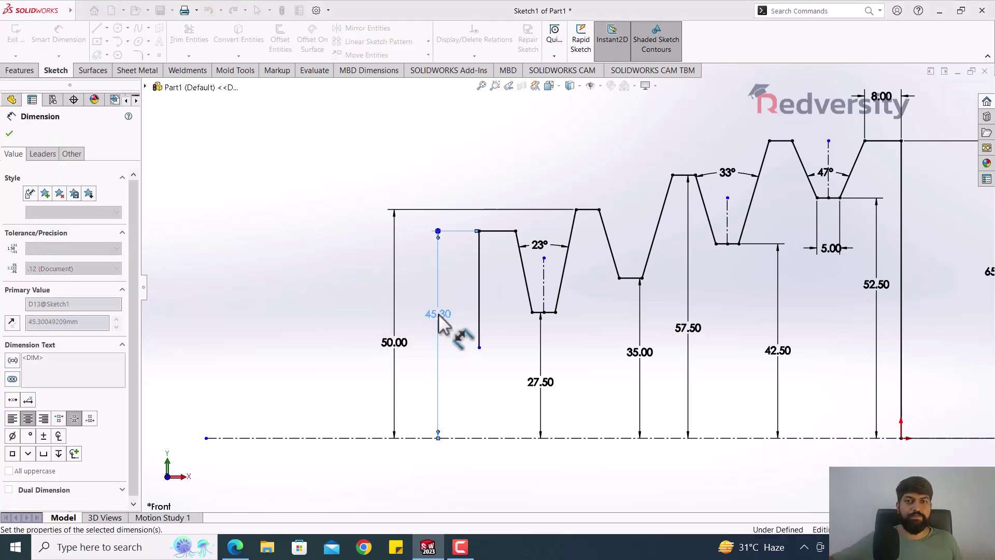
key(Escape)
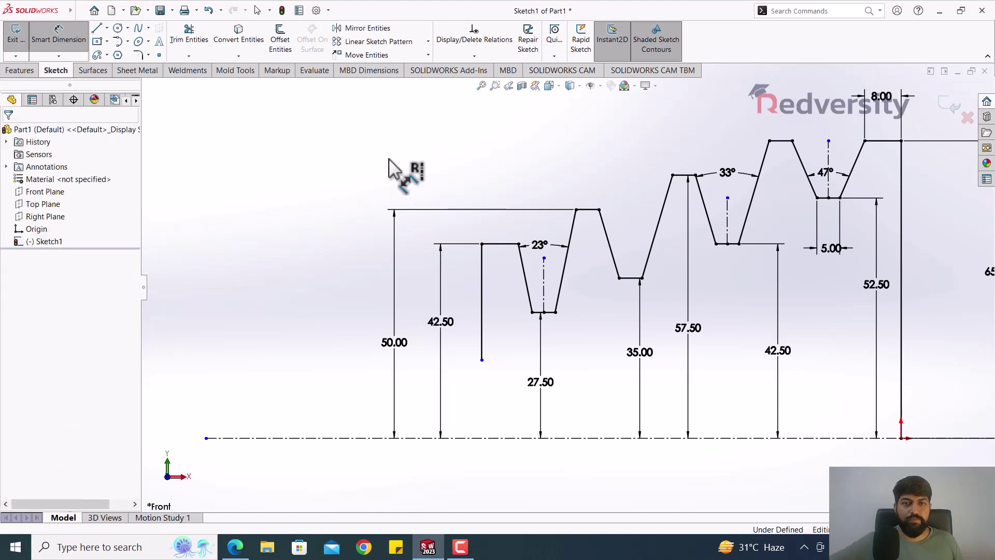
Move the 50 mm and 42.5 mm height dimensions farther out from the profile to clear space for the hub.
drag(341, 335, 262, 321)
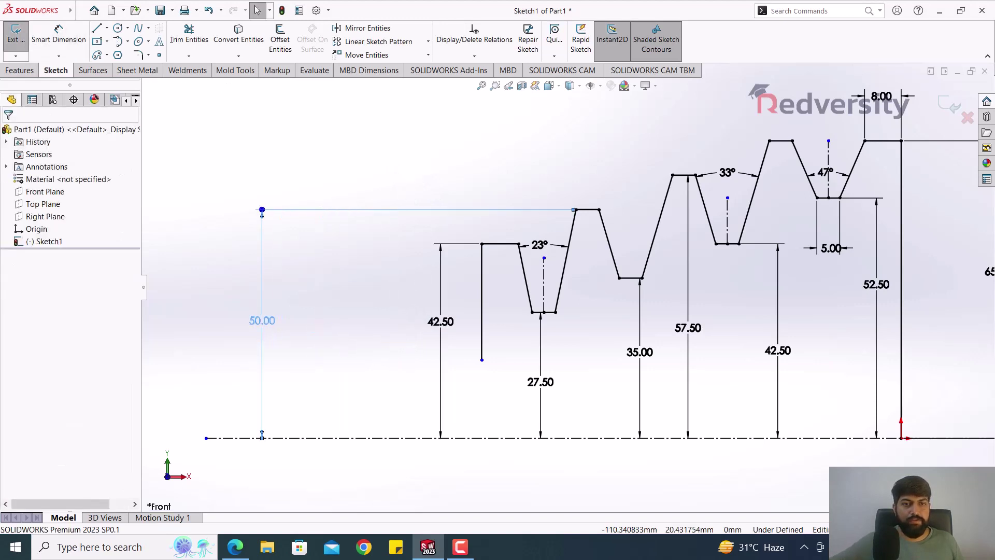
drag(441, 321, 332, 313)
click(440, 168)
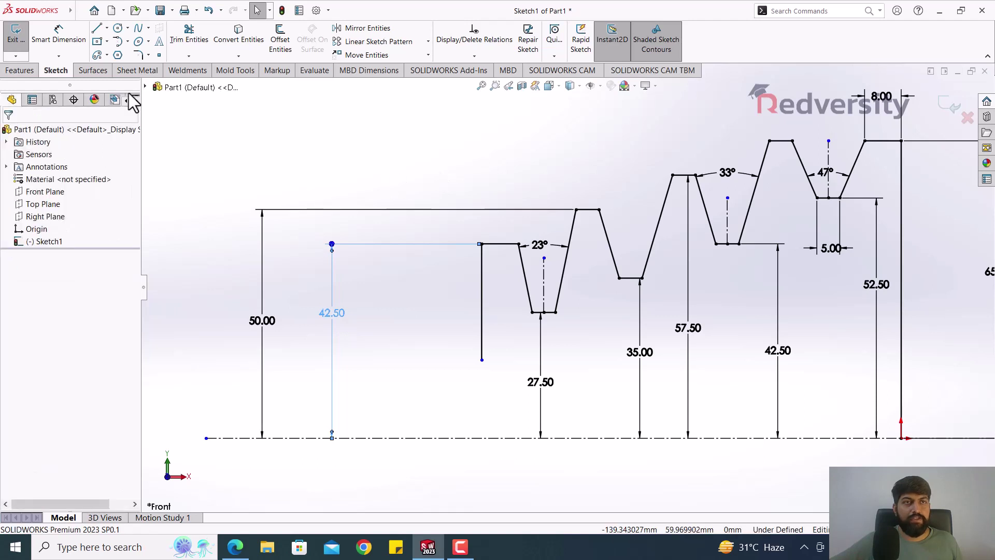
Sketch a horizontal hub line outward from the lower end of the end step's vertical line and set its length to 23 mm.
key(l)
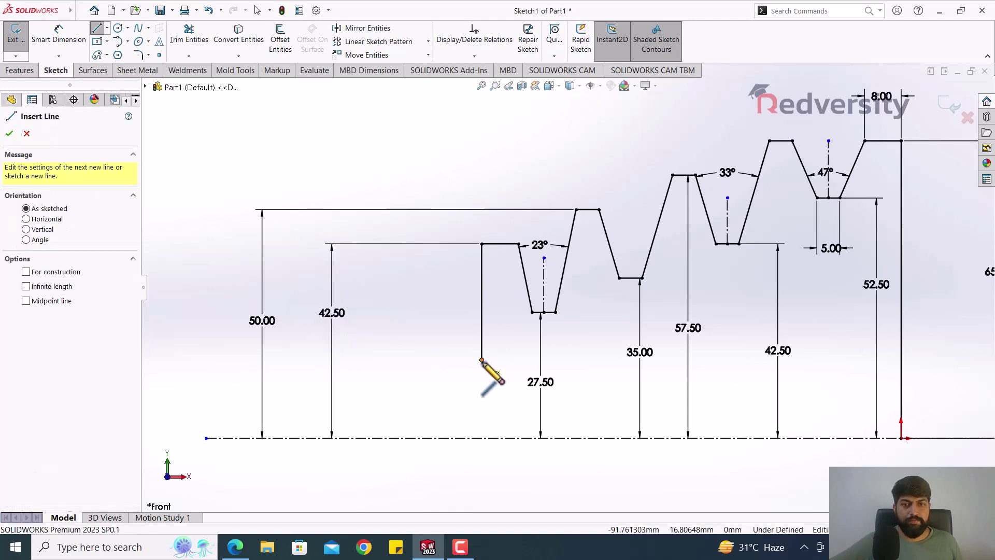
click(482, 360)
click(397, 359)
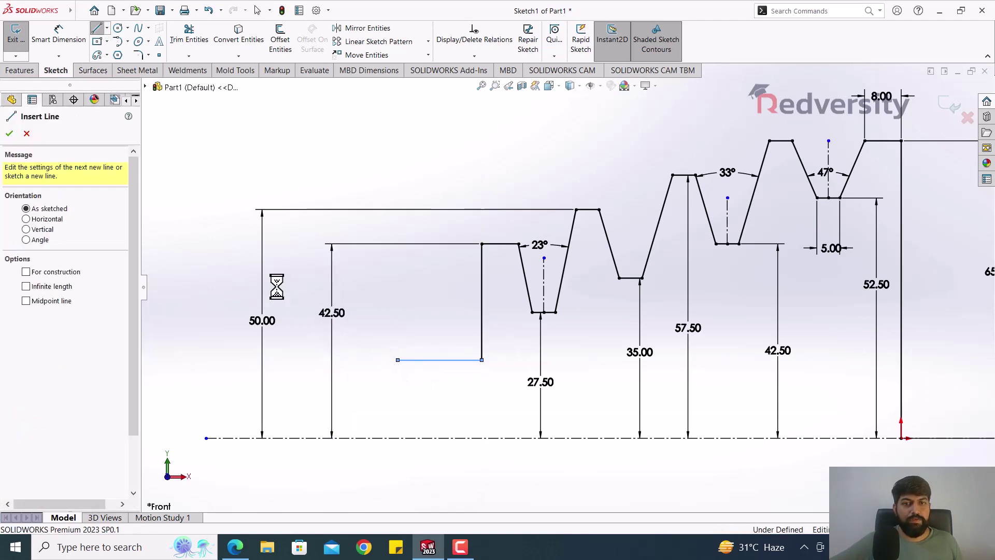
key(Escape)
click(83, 55)
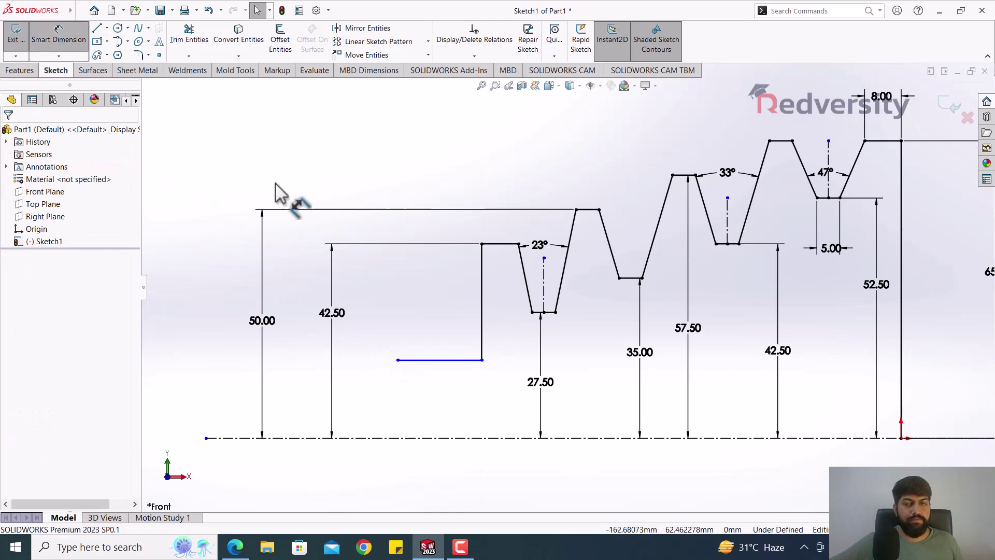
click(443, 360)
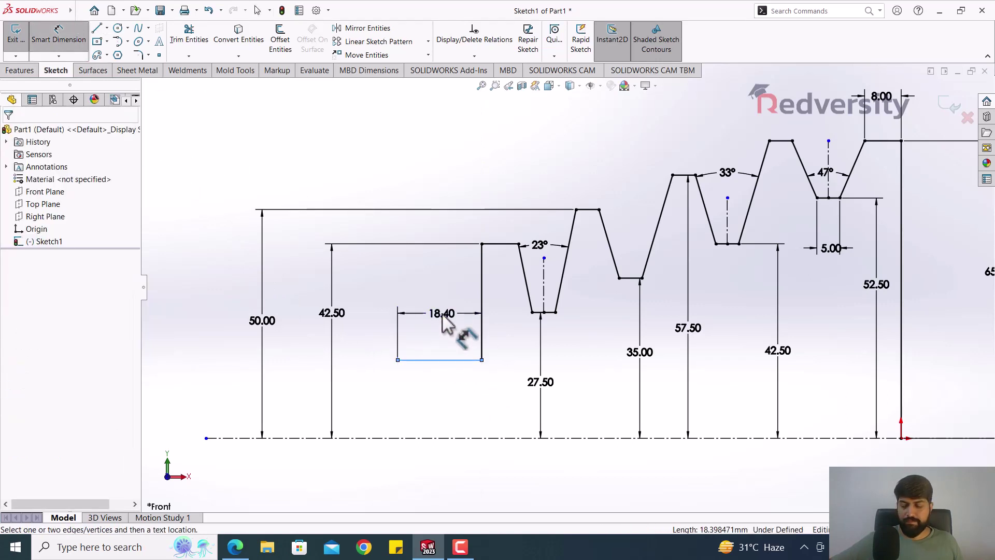
click(445, 323)
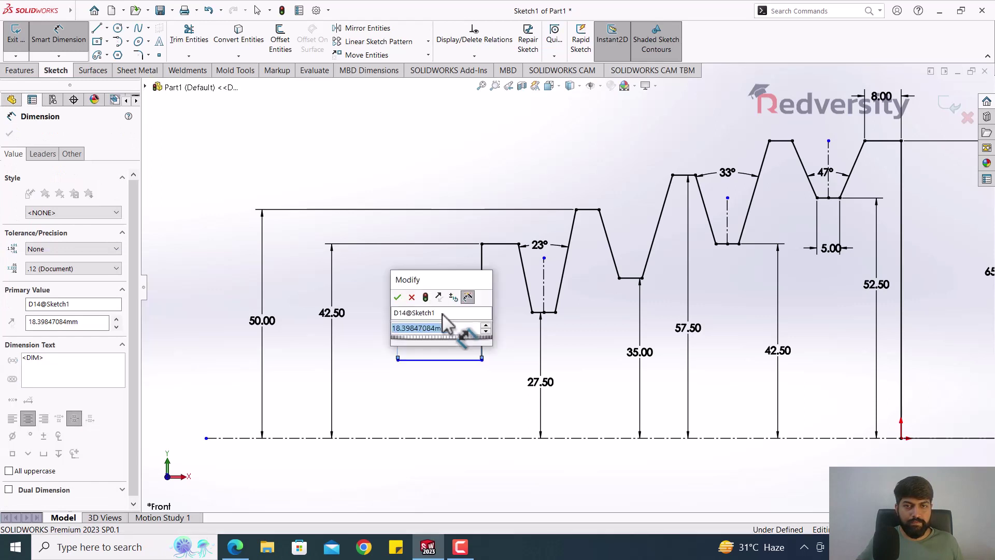
key(Return)
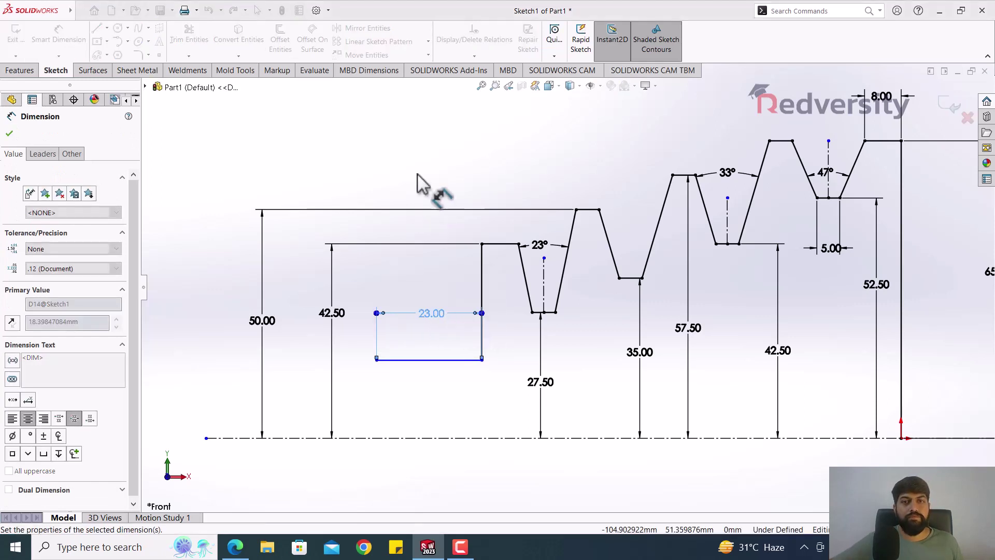
key(Escape)
Close the profile with a vertical line from the hub's outer end down to the centerline and a horizontal line to the origin.
click(60, 47)
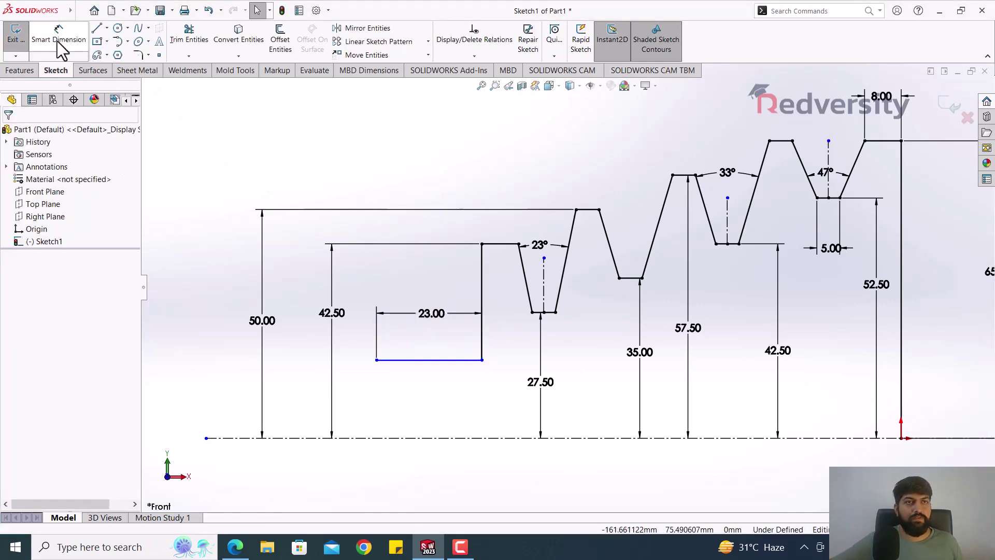
key(l)
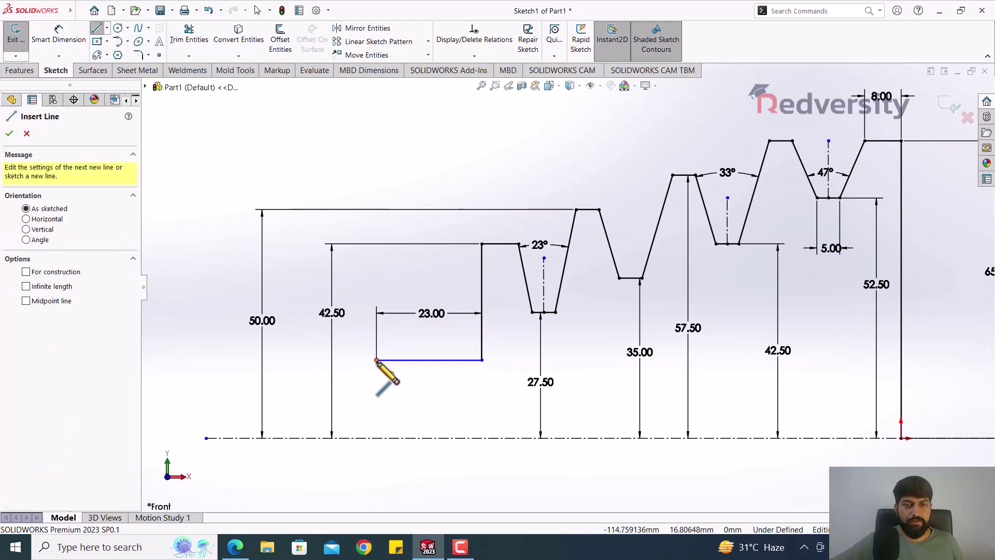
click(377, 437)
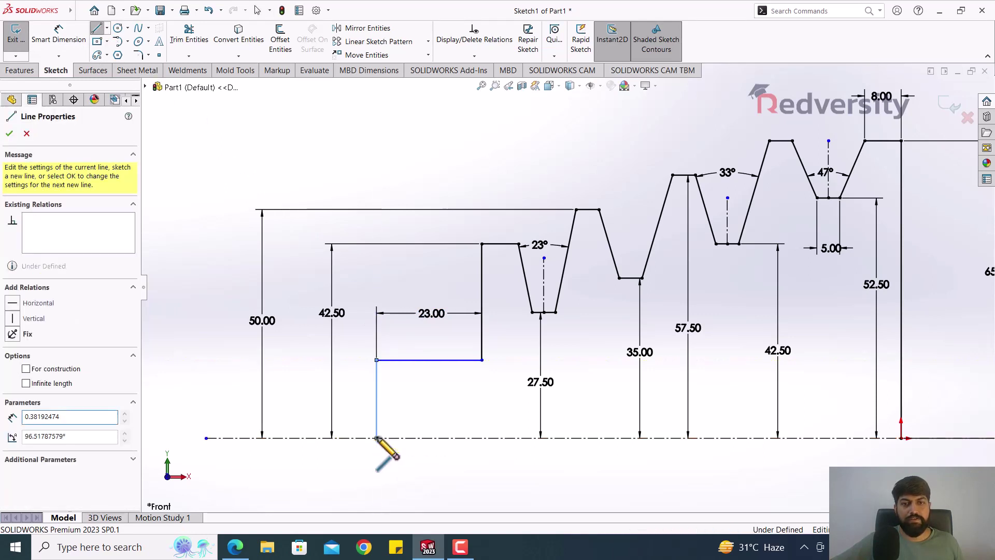
click(902, 438)
key(Escape)
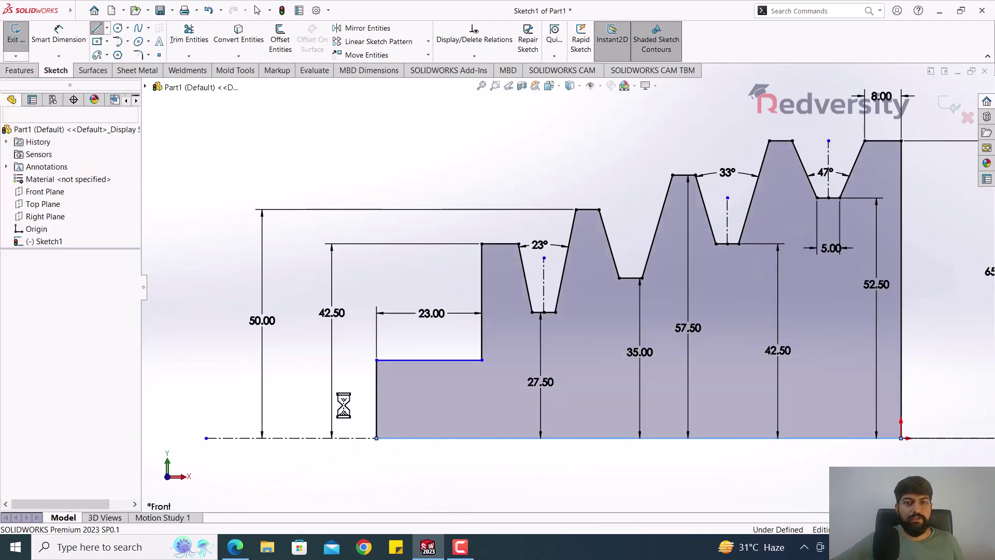
Check the hub diameter in the PDF drawing and dimension the hub's outer vertical line as 45/2 mm.
click(235, 547)
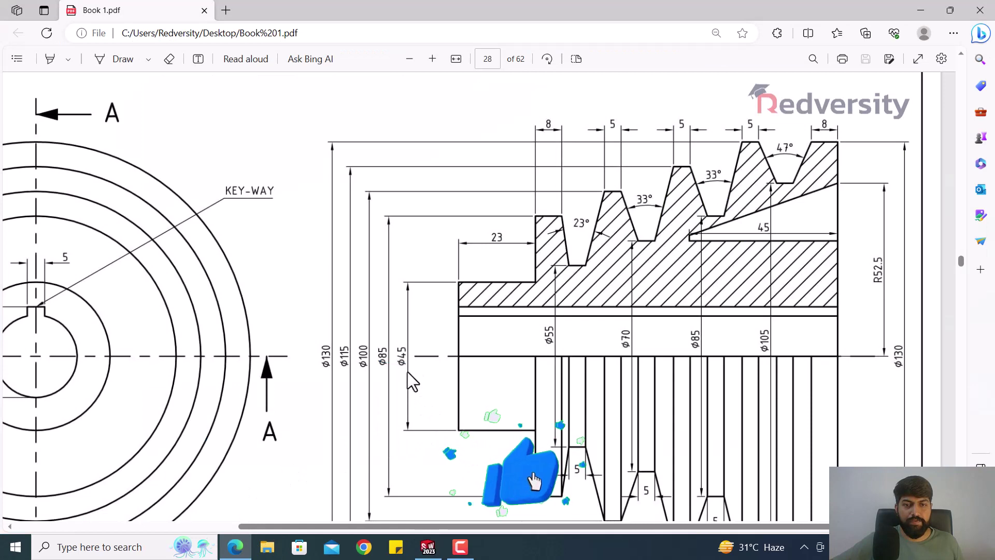
click(427, 547)
click(55, 35)
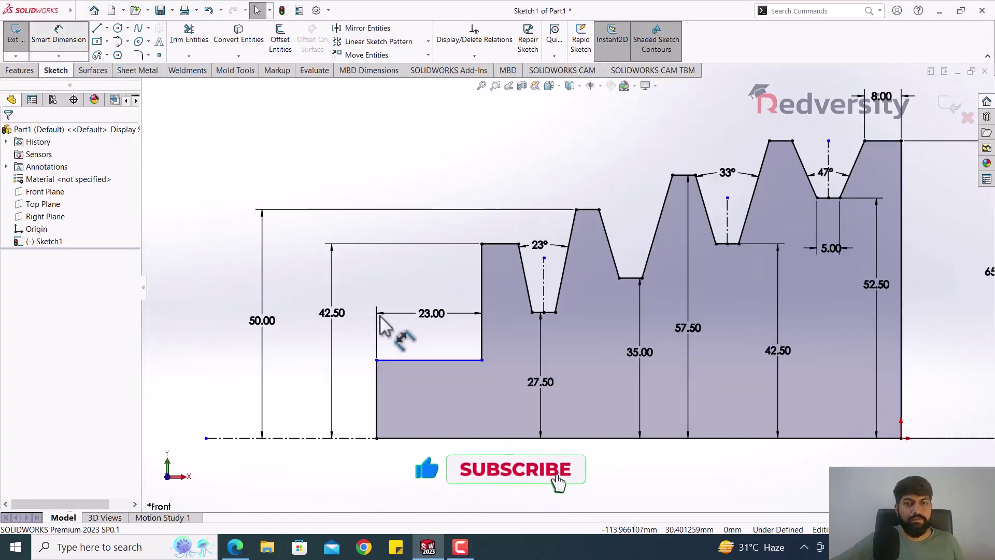
click(363, 386)
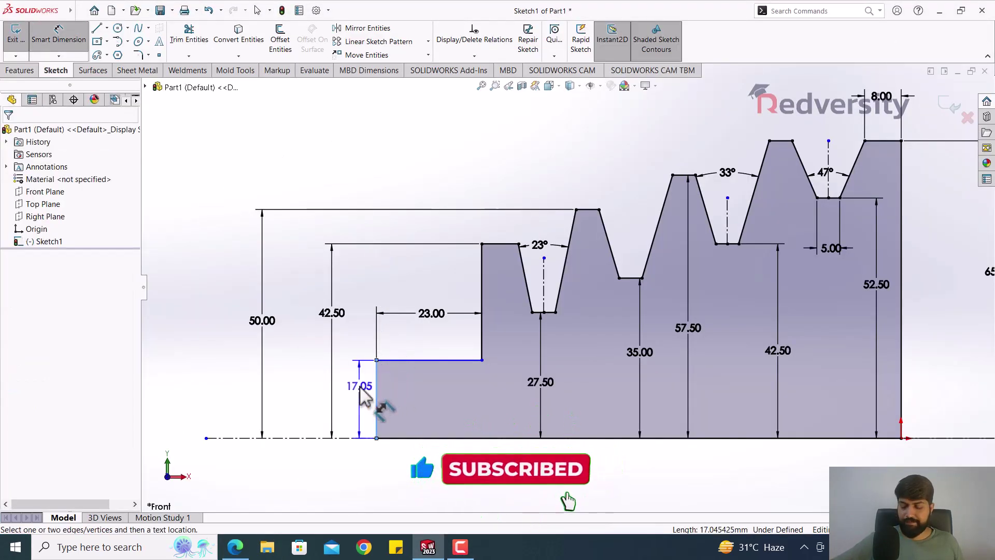
click(363, 394)
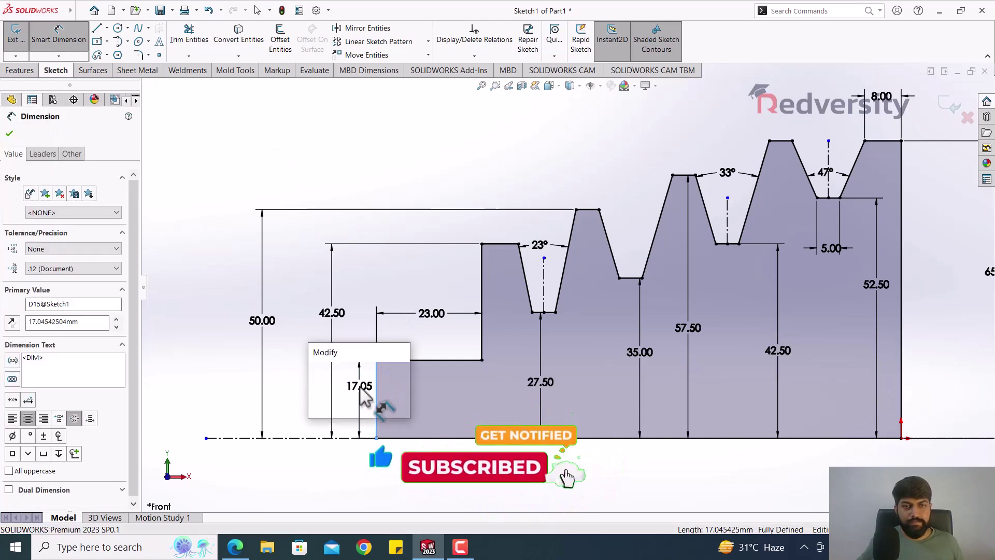
text(45/2)
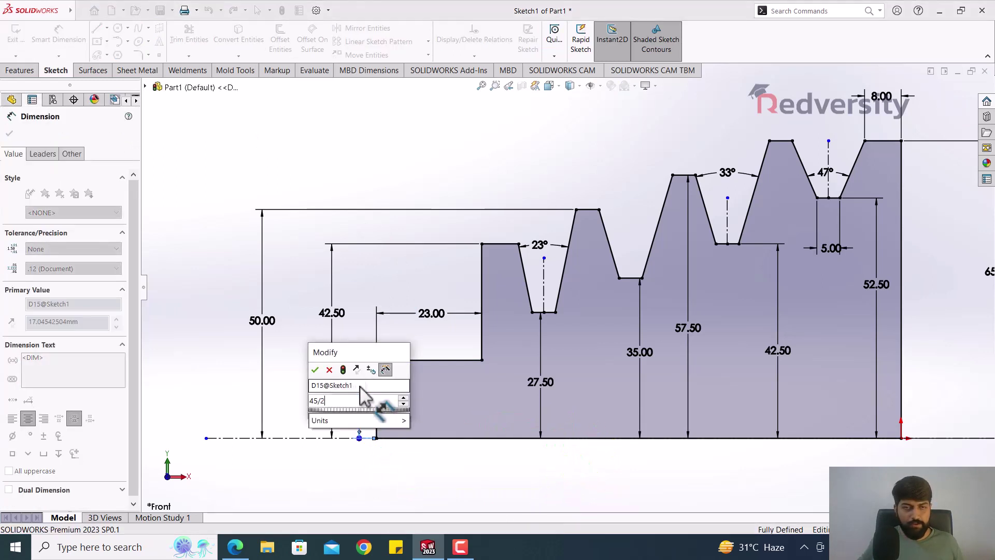
key(Return)
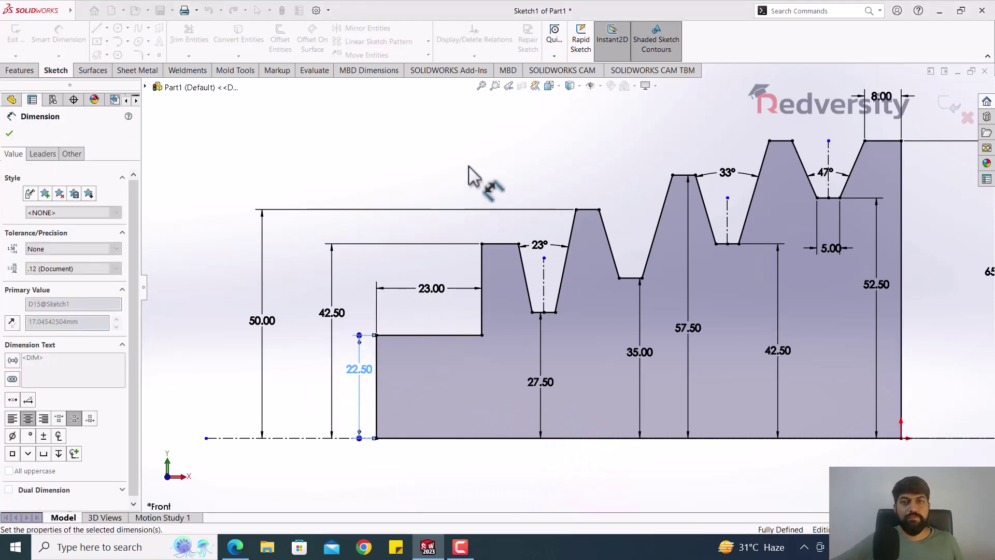
click(477, 177)
Move the 47° angle dimension higher, to the mouth of its groove, and exit the completed profile sketch.
key(f)
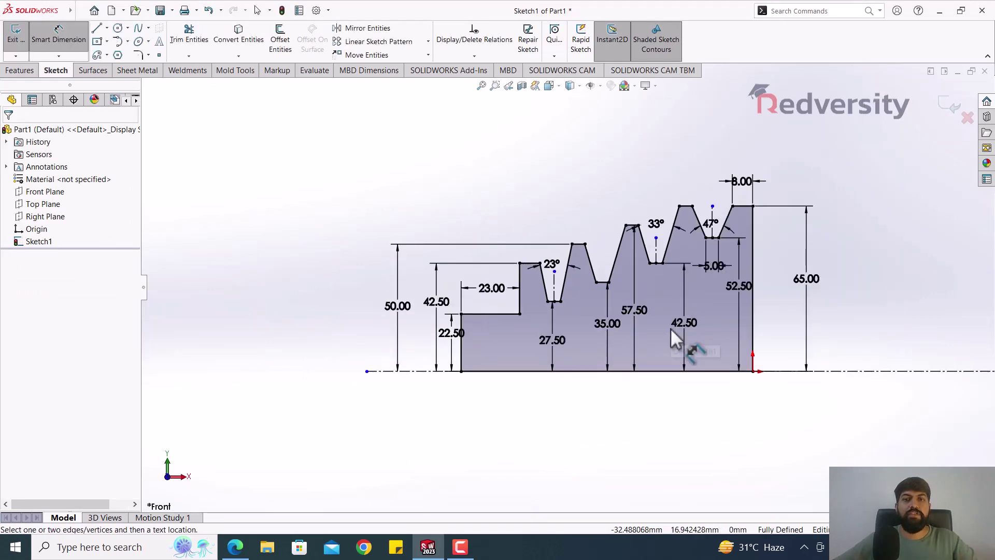
scroll(671, 332, down, 2)
scroll(672, 332, down, 1)
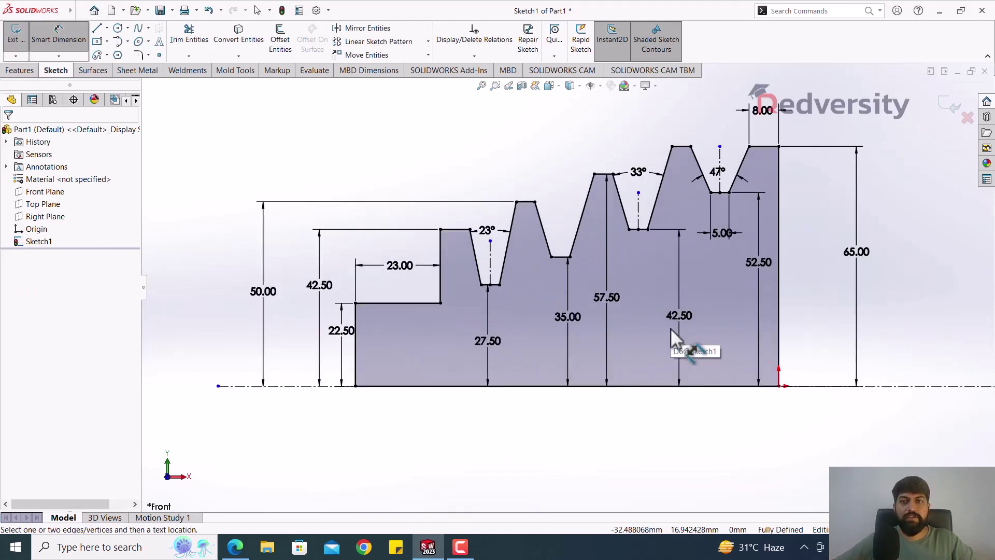
drag(721, 173, 730, 146)
key(Escape)
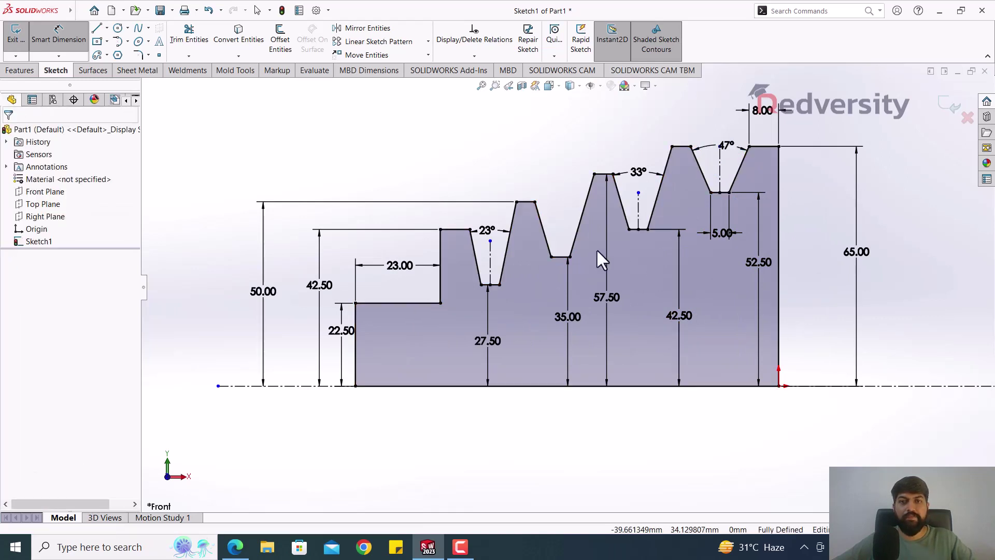
key(Escape)
scroll(596, 233, down, 1)
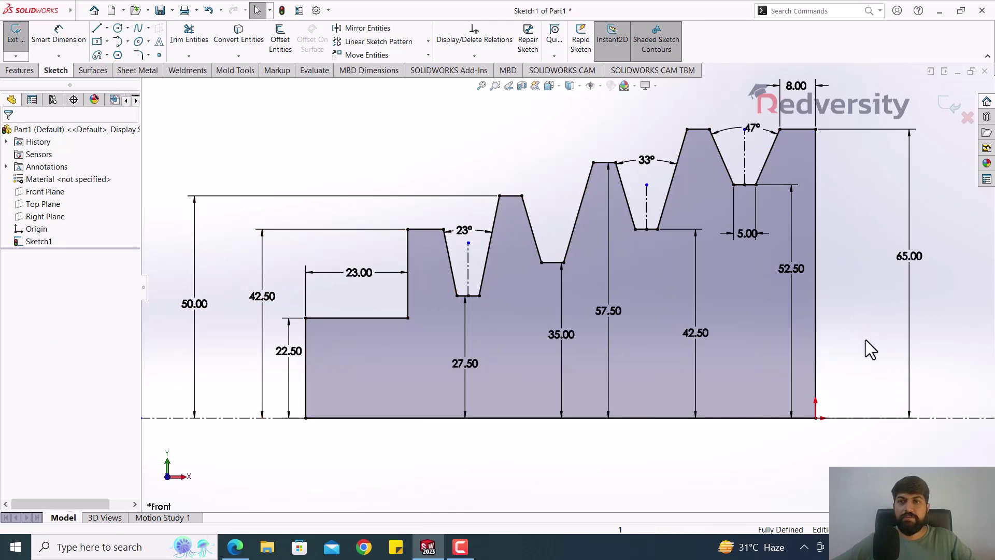
key(z)
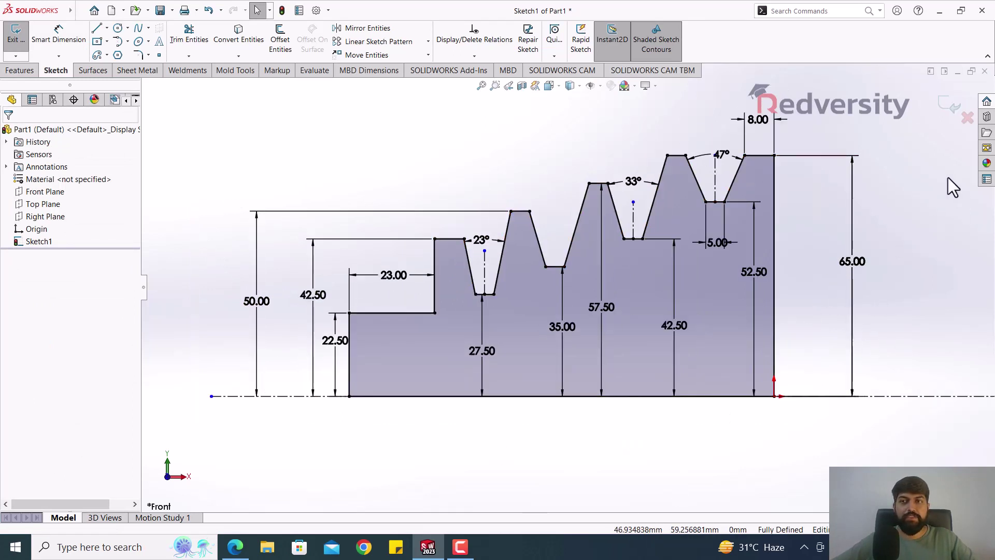
click(950, 106)
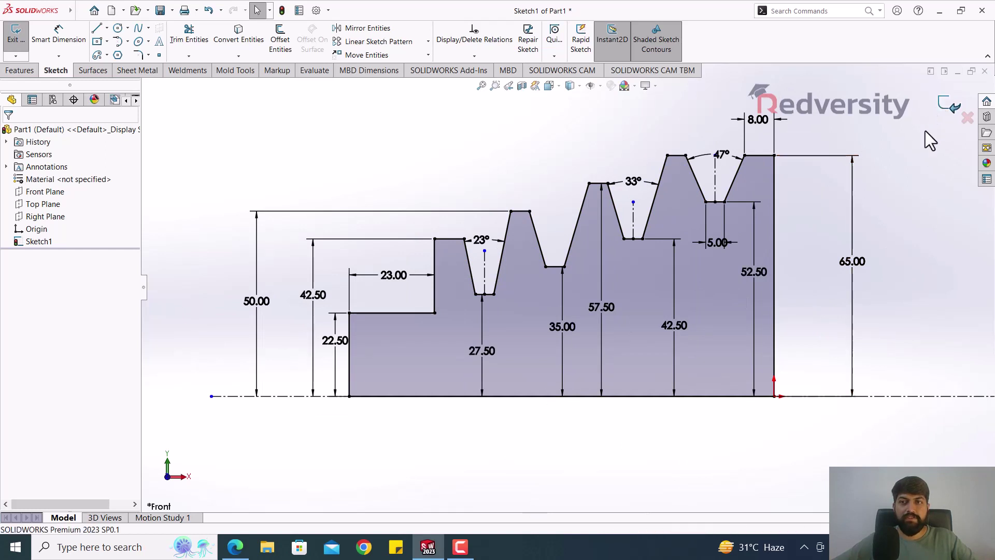
Revolve the stepped pulley profile a full 360° about its long horizontal centerline into a solid body.
mouse_move(312, 231)
middle_down()
mouse_move(307, 251)
mouse_move(322, 271)
mouse_move(299, 271)
middle_up()
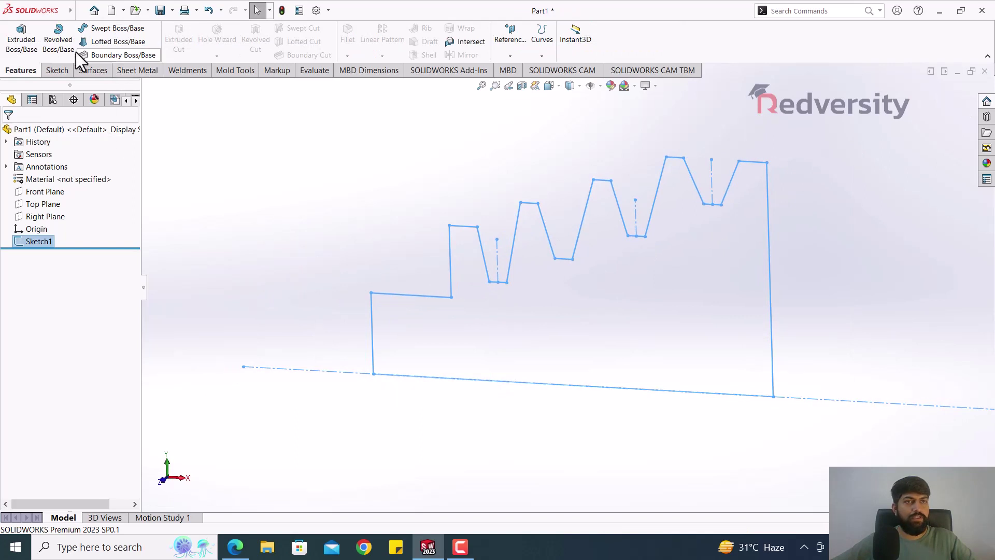
click(57, 34)
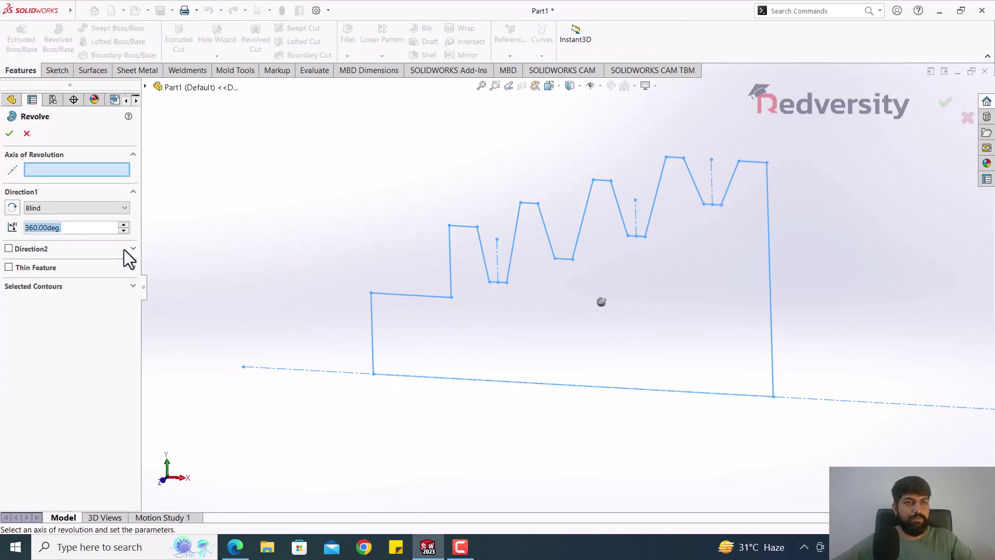
click(27, 133)
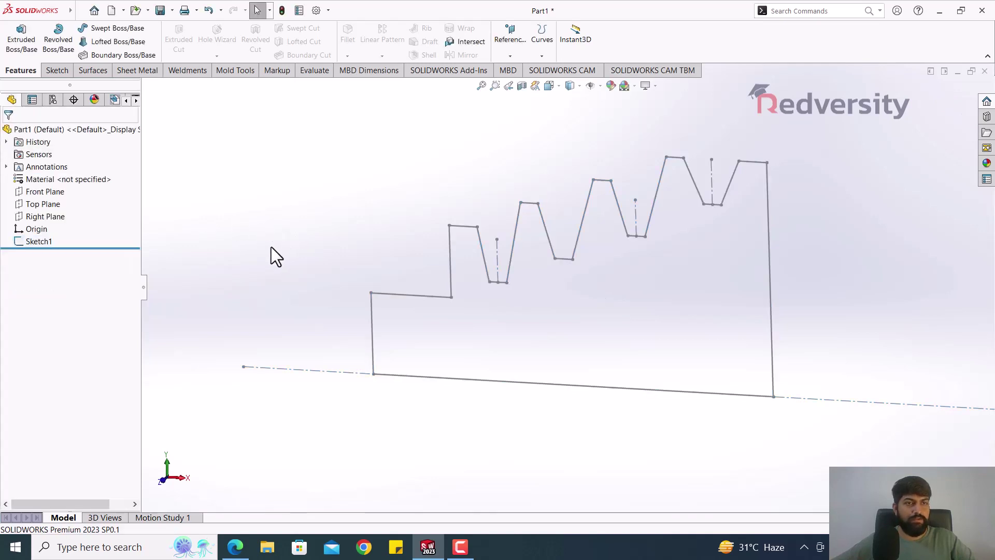
click(39, 240)
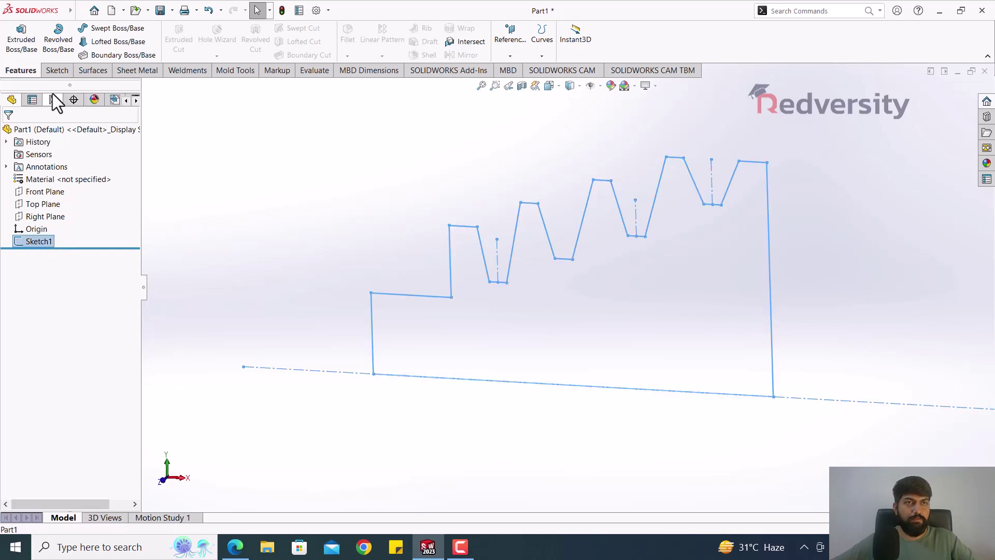
click(58, 39)
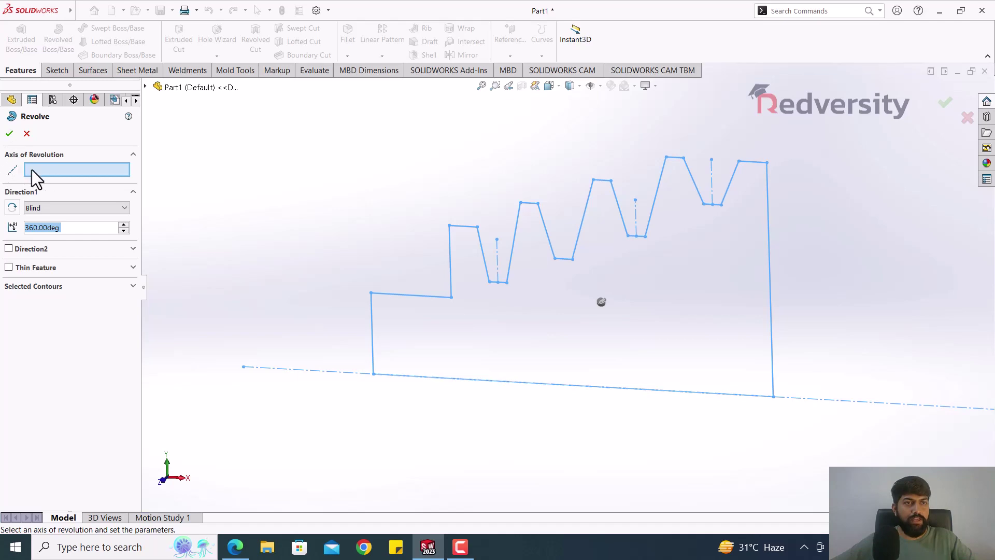
click(328, 370)
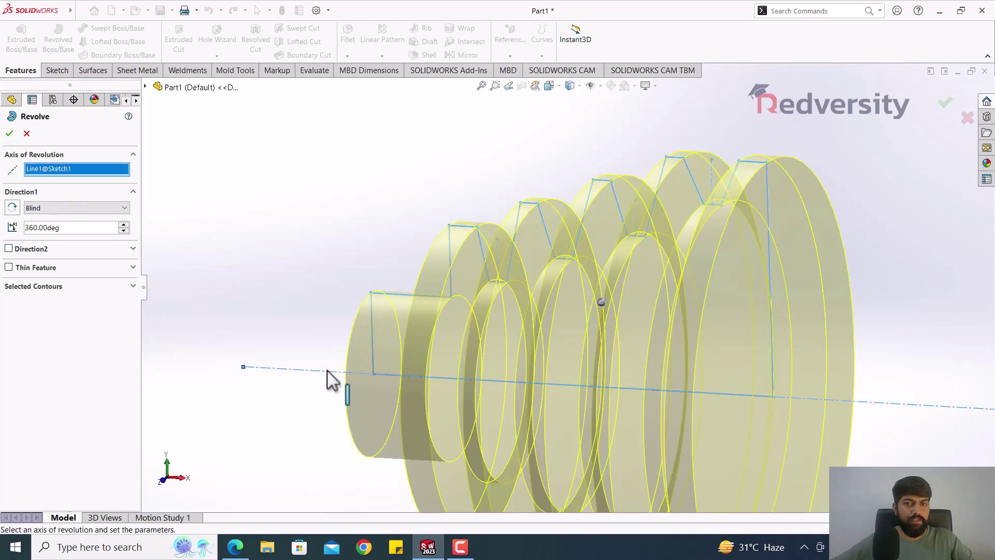
key(f)
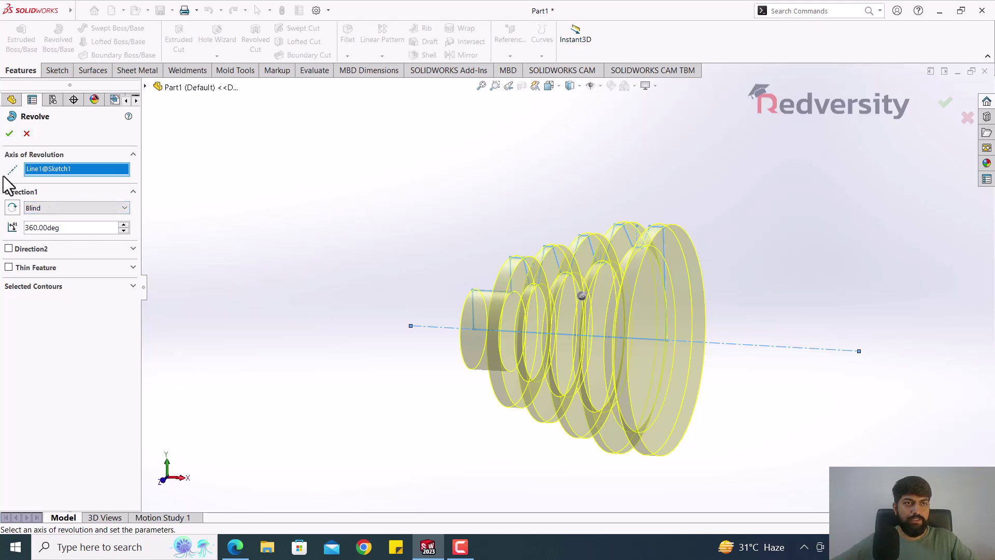
click(9, 134)
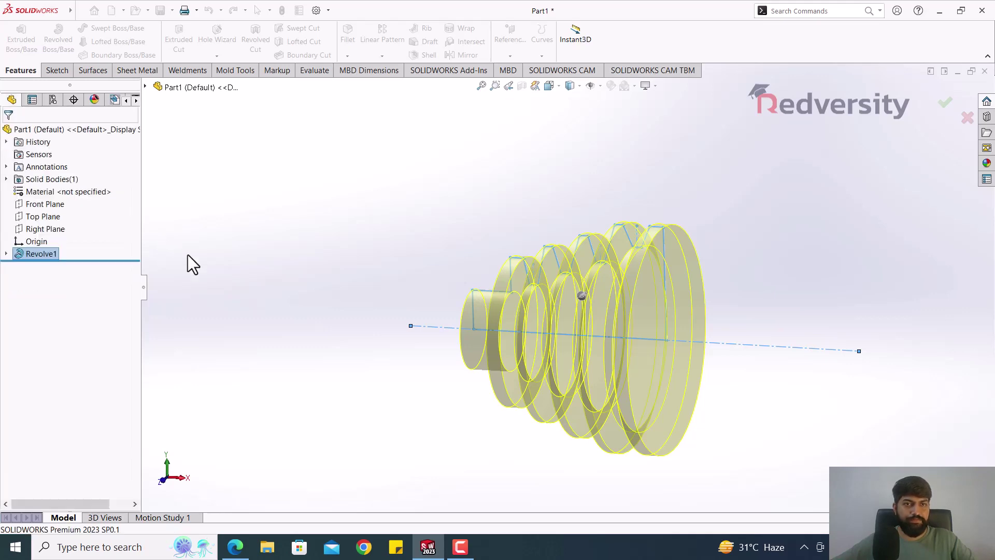
middle_drag(239, 260, 398, 355)
scroll(470, 363, down, 2)
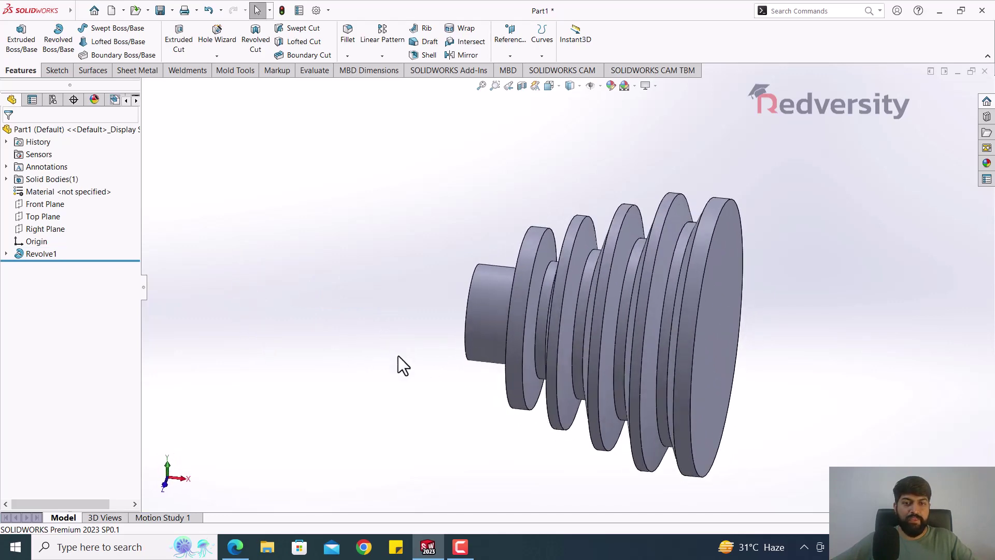
Check the tapered end recess in the PDF drawing and start a new sketch on the Front Plane.
click(234, 549)
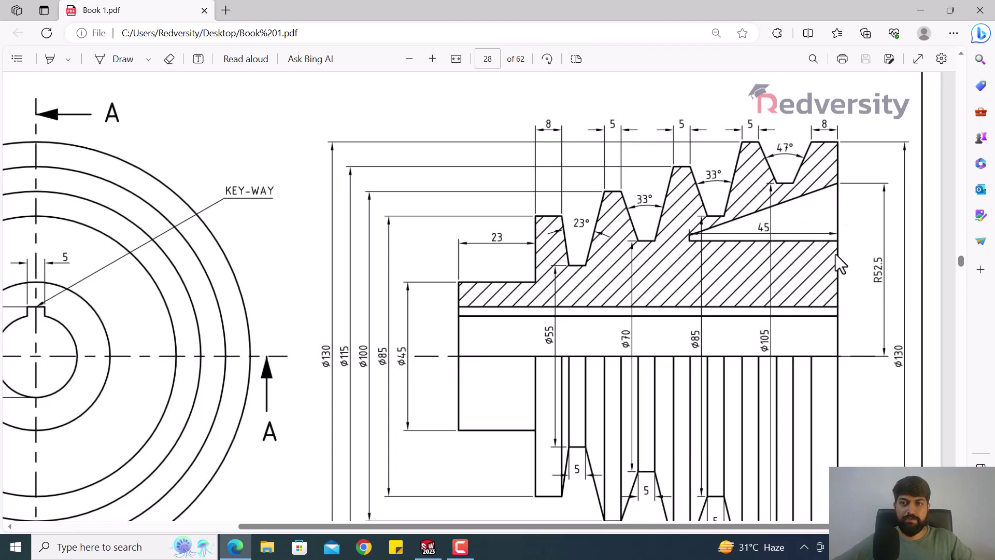
click(427, 547)
click(36, 208)
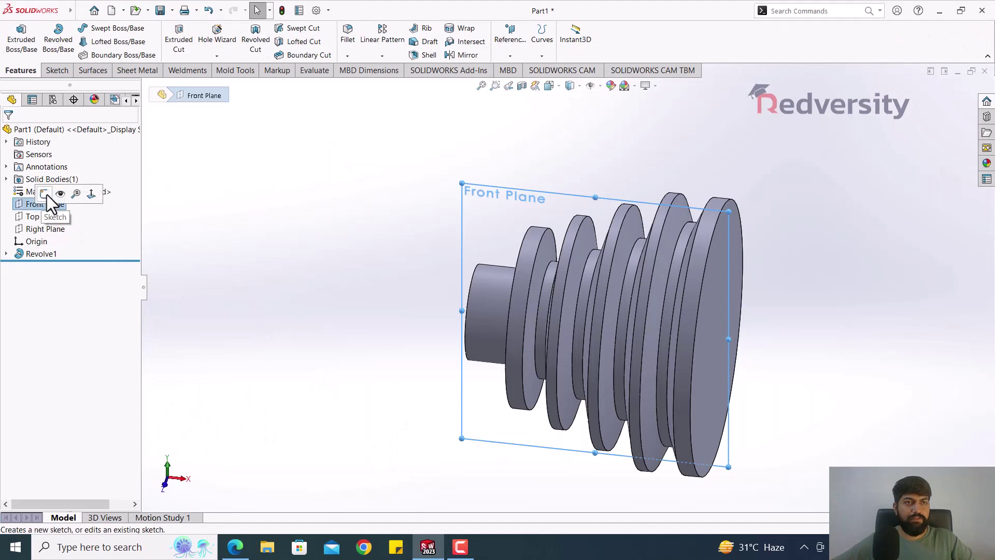
click(46, 194)
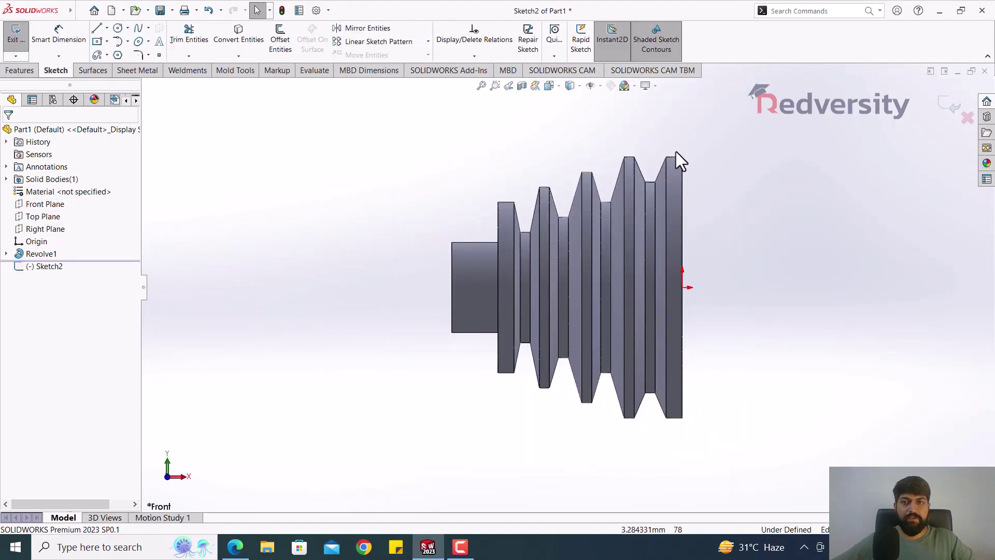
Draw a horizontal construction centerline from the origin along the pulley axis to just beyond the hub's end.
scroll(676, 151, down, 2)
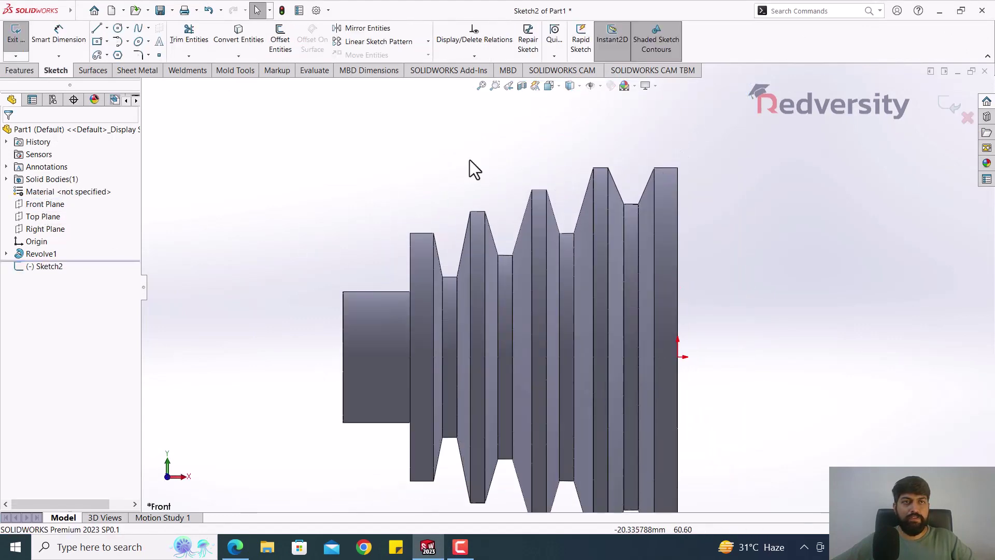
click(107, 28)
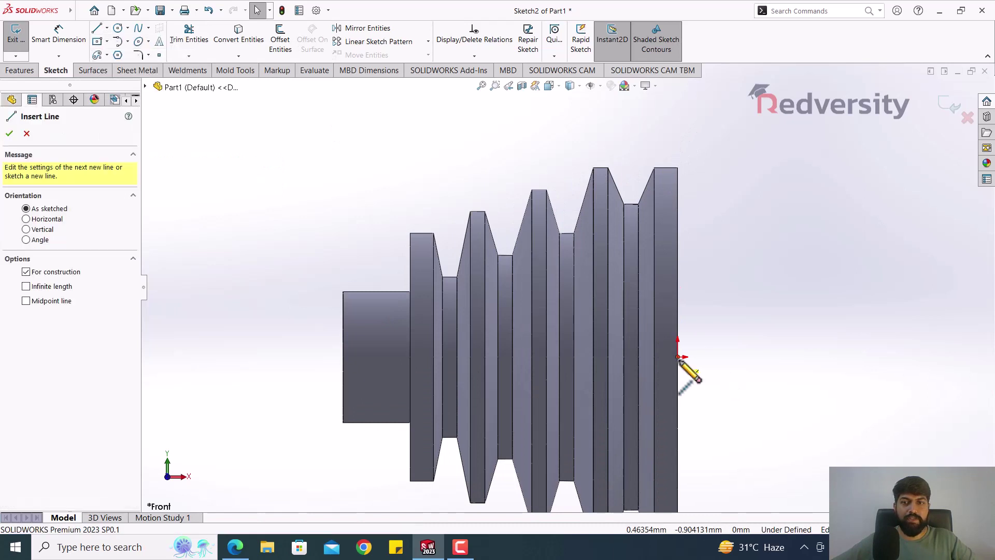
click(308, 357)
key(Escape)
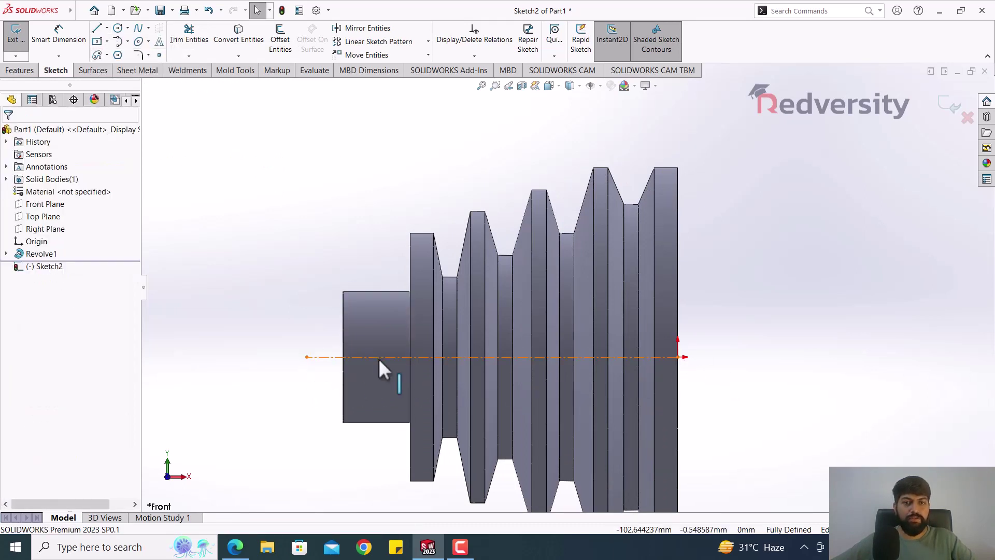
Sketch a closed recess profile at the large end face: sloped line about 40.5 mm, short vertical, horizontal about 38.5 mm, and closing vertical.
key(l)
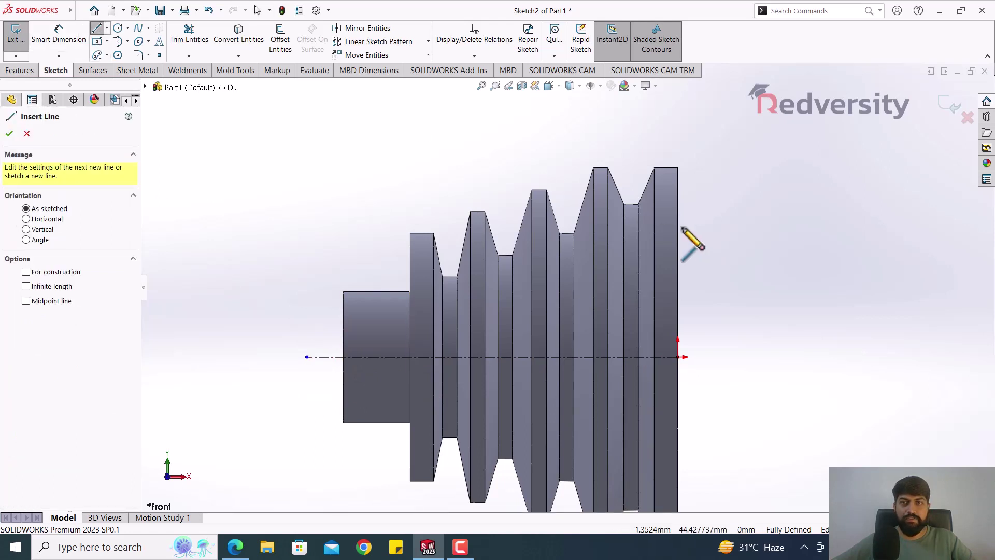
click(676, 229)
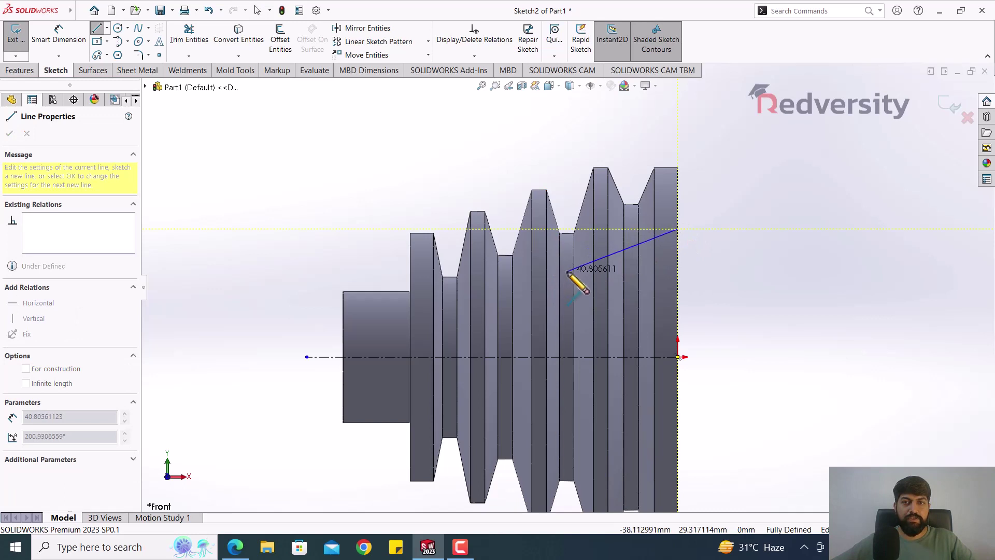
click(568, 267)
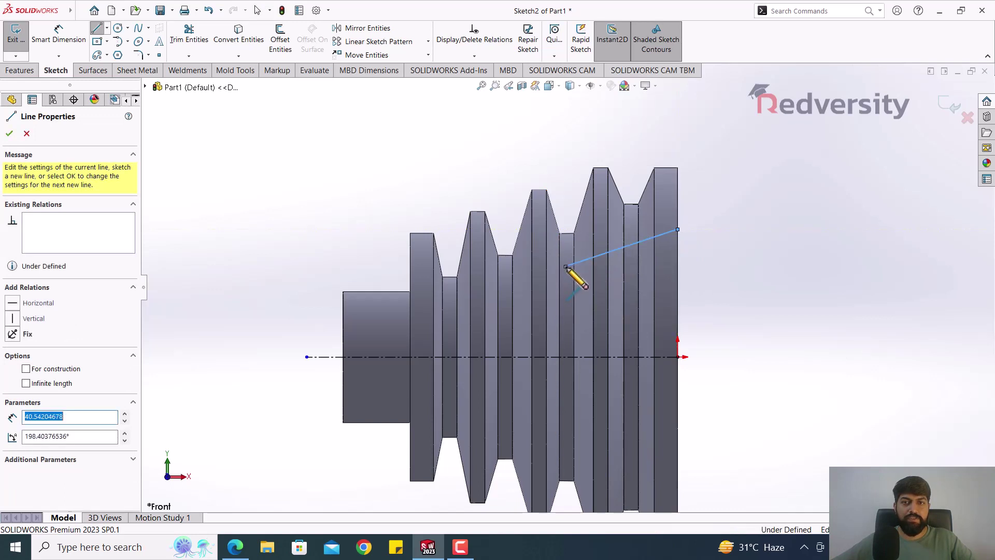
scroll(567, 267, down, 5)
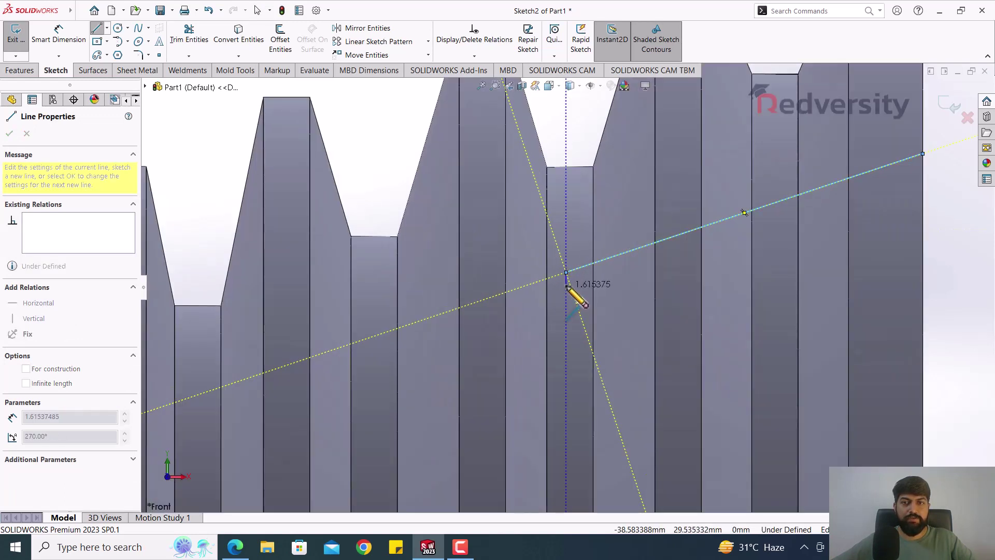
click(566, 284)
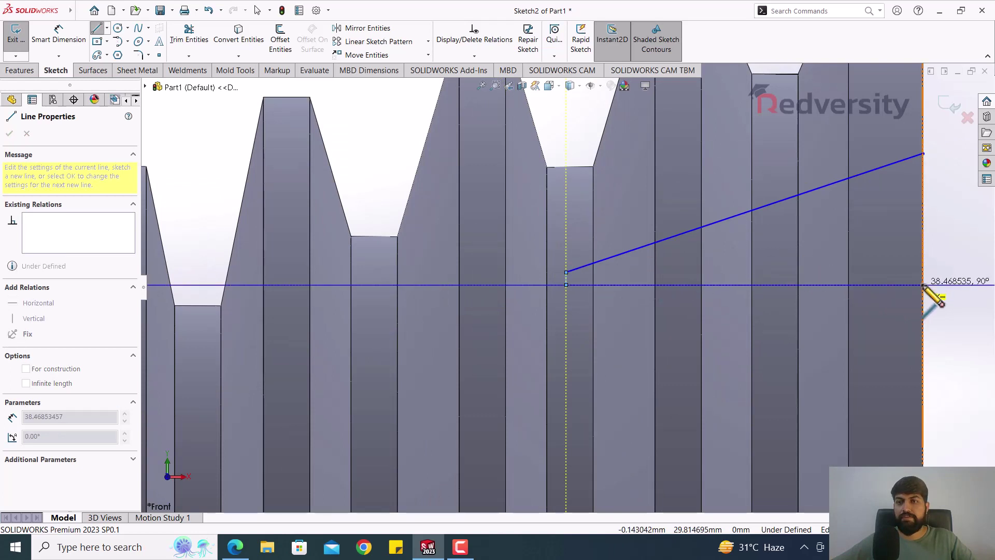
click(923, 284)
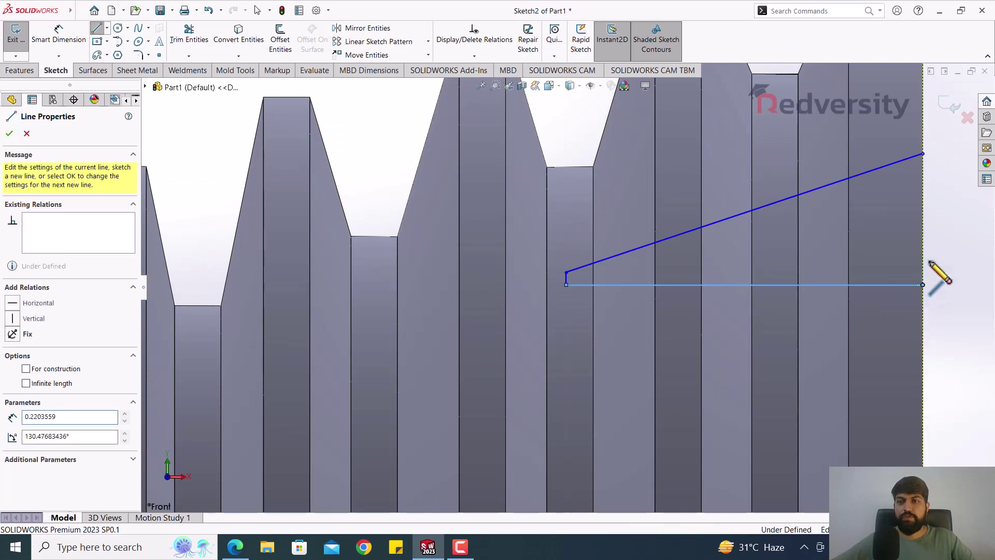
click(923, 154)
key(Escape)
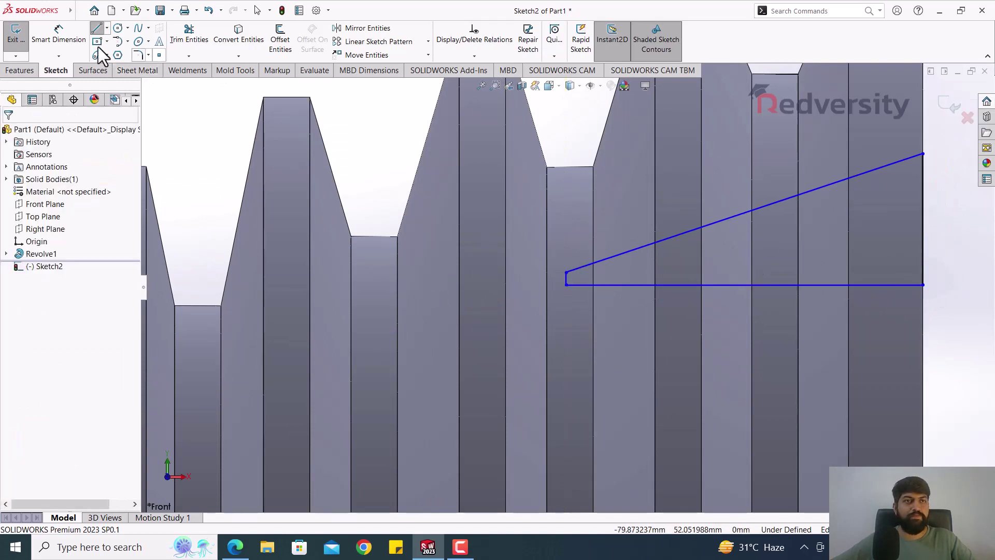
Dimension the recess profile's long horizontal line and set its length to 45 mm.
click(59, 35)
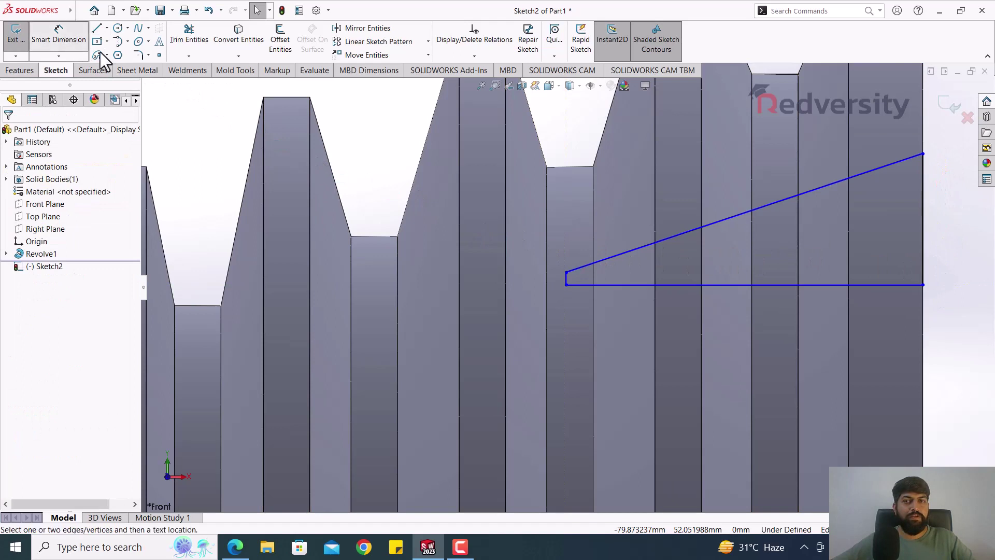
click(711, 346)
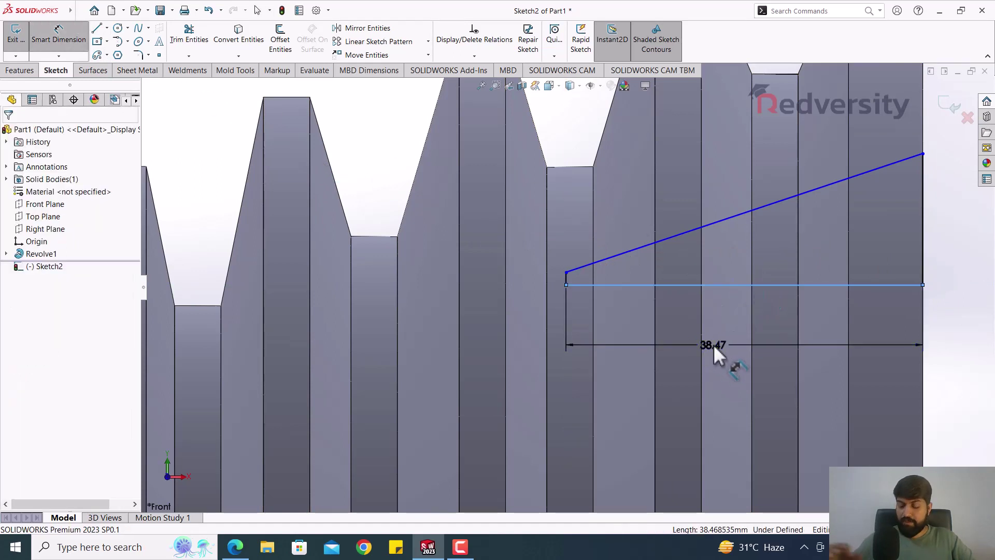
click(713, 344)
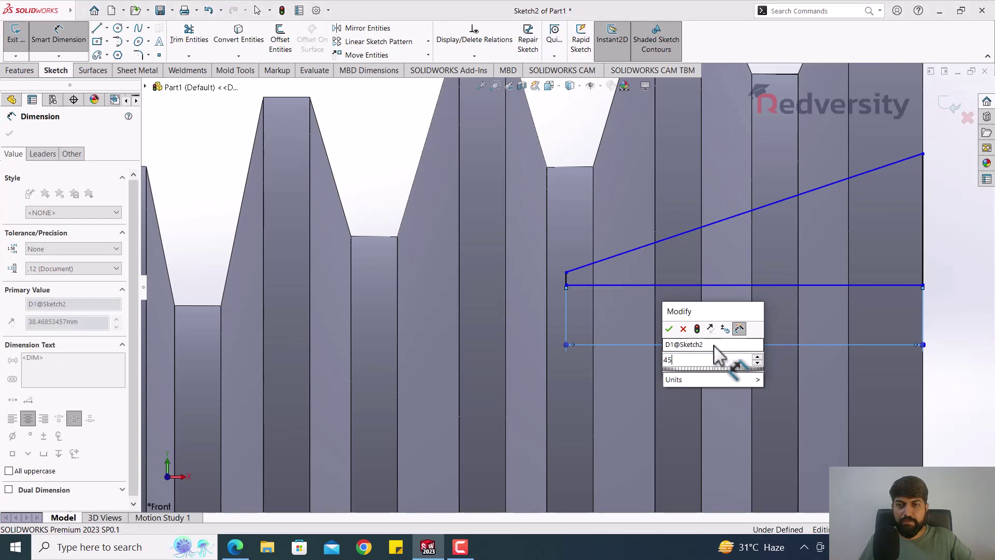
key(Escape)
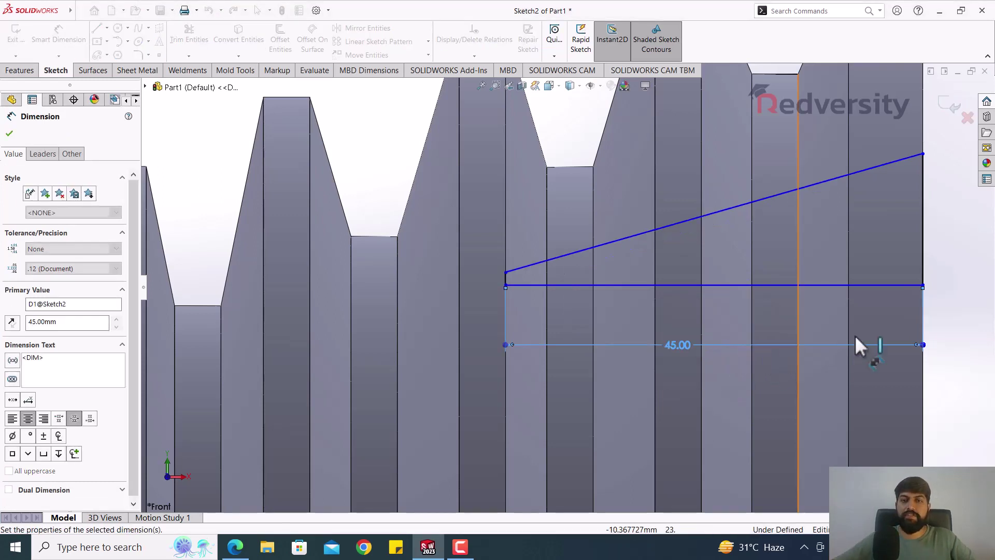
key(Escape)
key(Escape)
scroll(744, 296, up, 2)
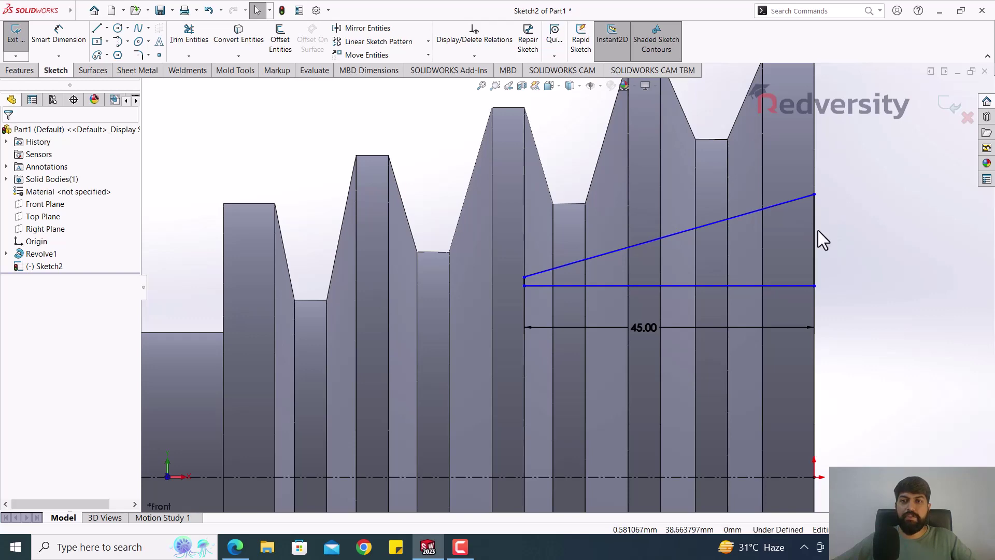
key(z)
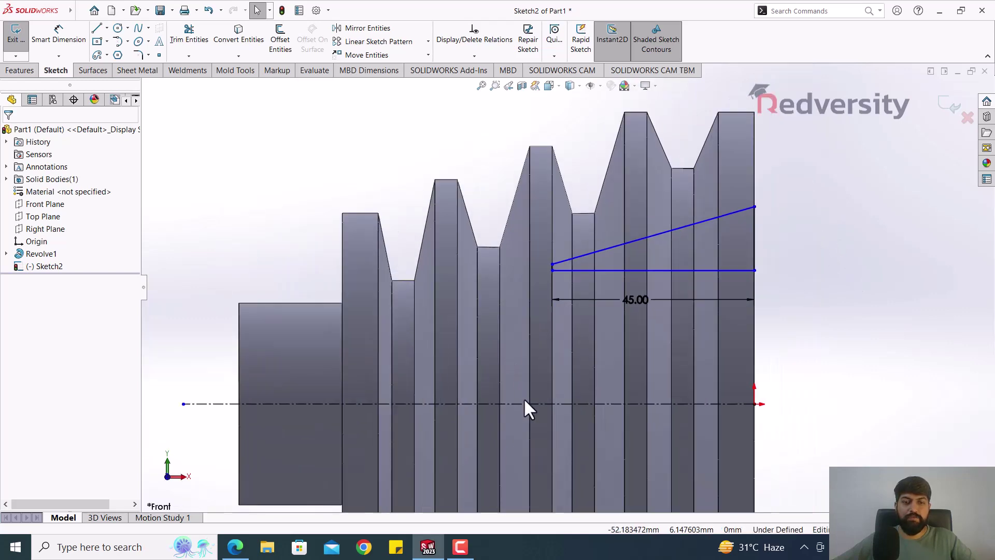
Check the recess radius in the PDF drawing and dimension the sloped line's outer end at 52.5 mm above the origin.
click(236, 547)
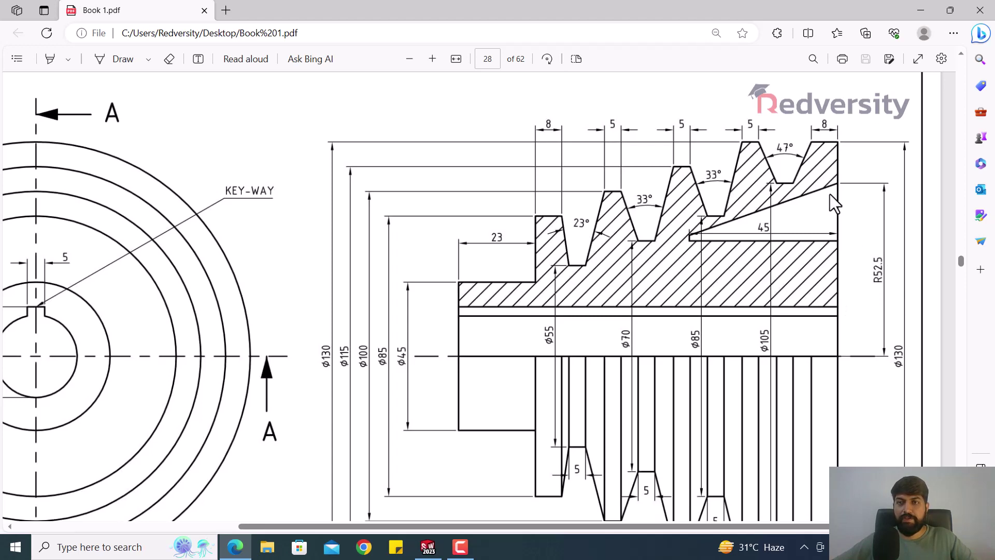
click(428, 547)
click(59, 34)
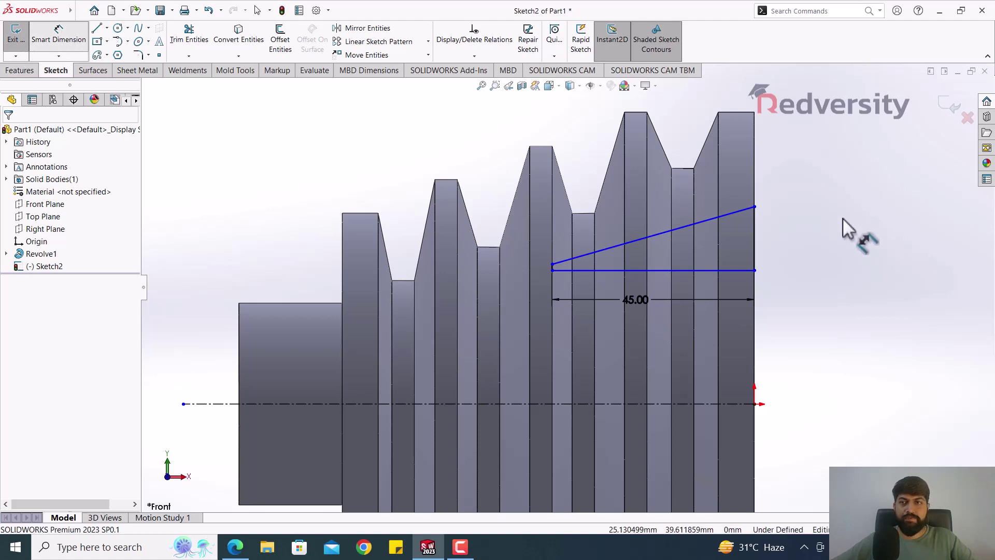
click(754, 206)
click(754, 403)
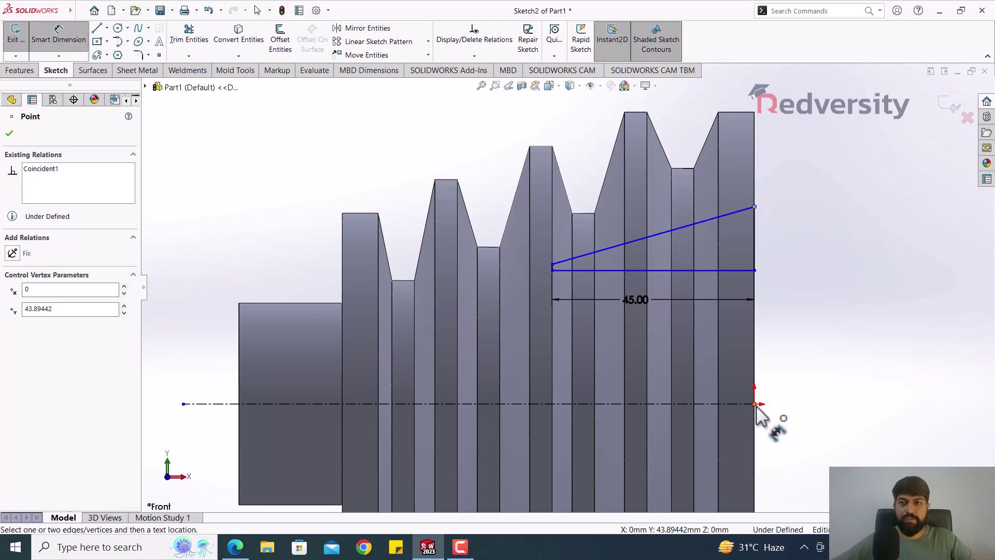
click(843, 286)
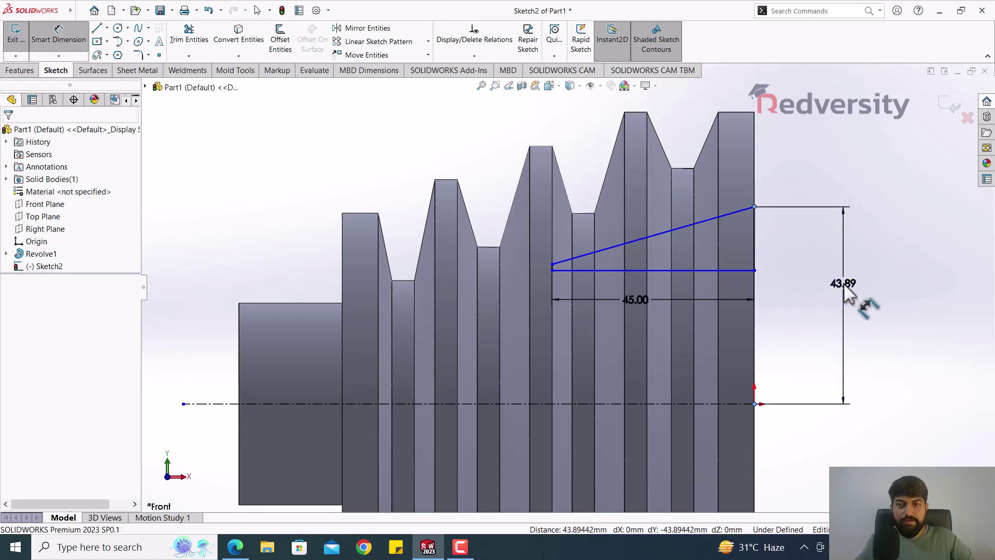
text(52)
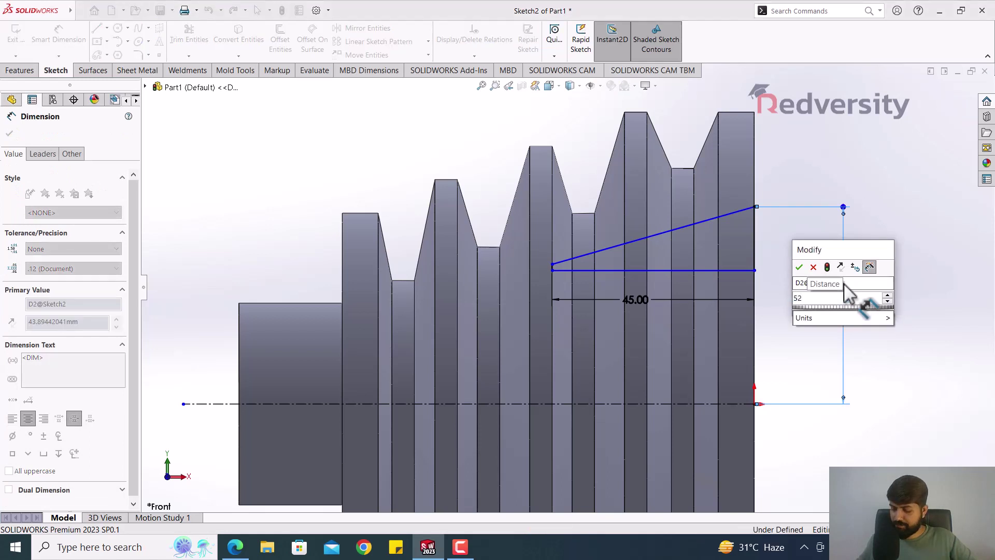
text(.5)
key(Return)
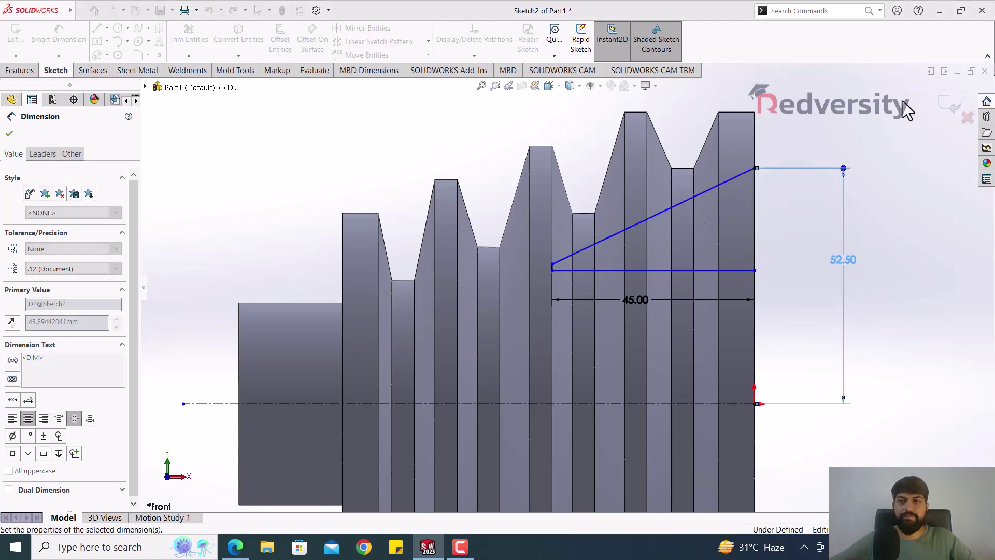
click(910, 278)
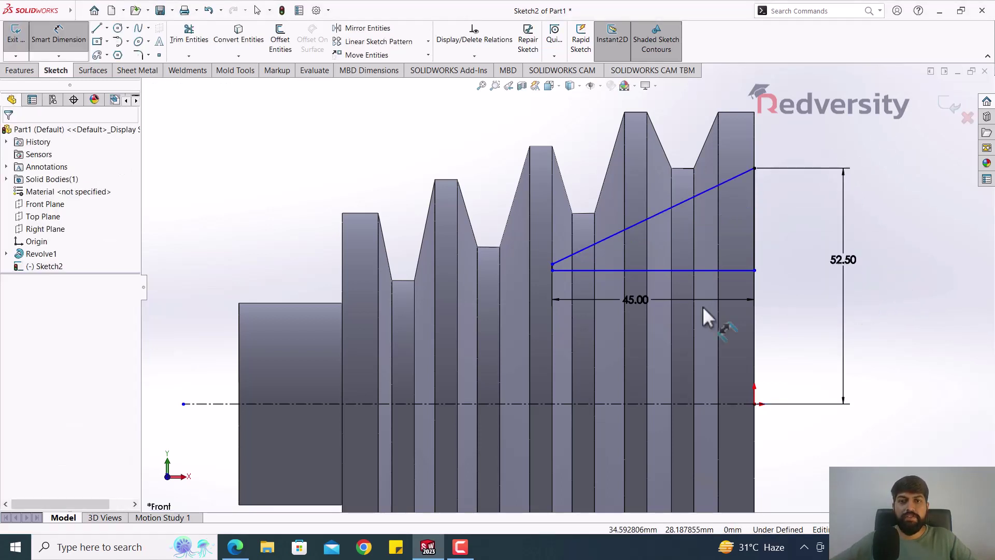
key(Escape)
Move the profile's horizontal line to about 26.6 mm and the sloped line's inner end to about 30.7 mm above the axis.
mouse_move(554, 270)
mouse_down()
mouse_move(625, 259)
mouse_move(587, 286)
mouse_up()
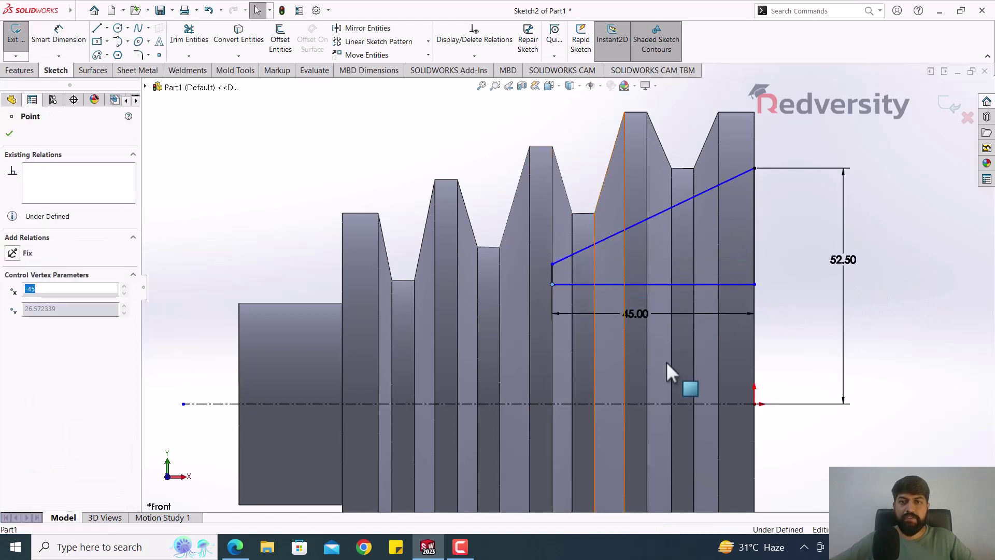
click(788, 353)
click(552, 264)
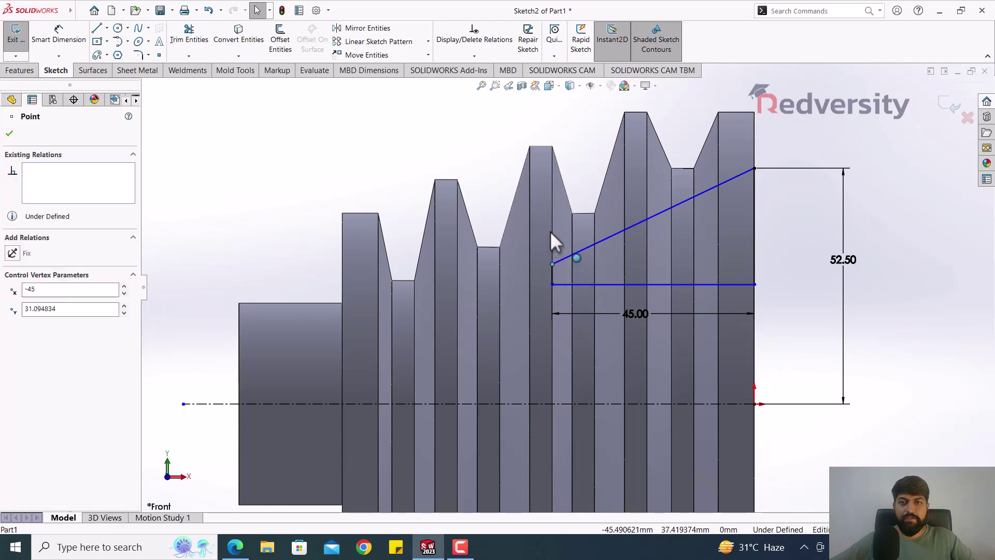
drag(550, 232, 548, 266)
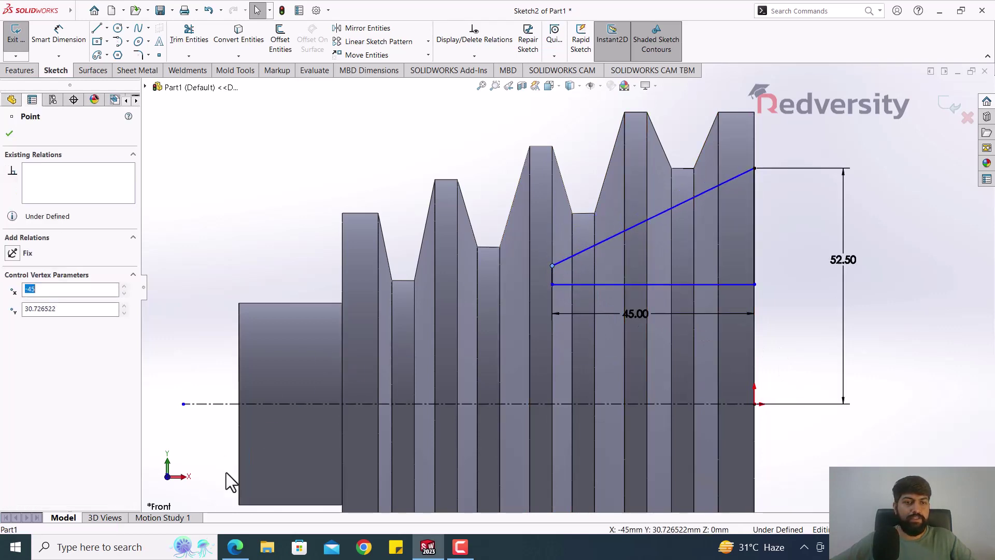
Check the recess's inner end in the PDF drawing and make the profile's horizontal line collinear with the floor of the second groove from the hub.
click(235, 546)
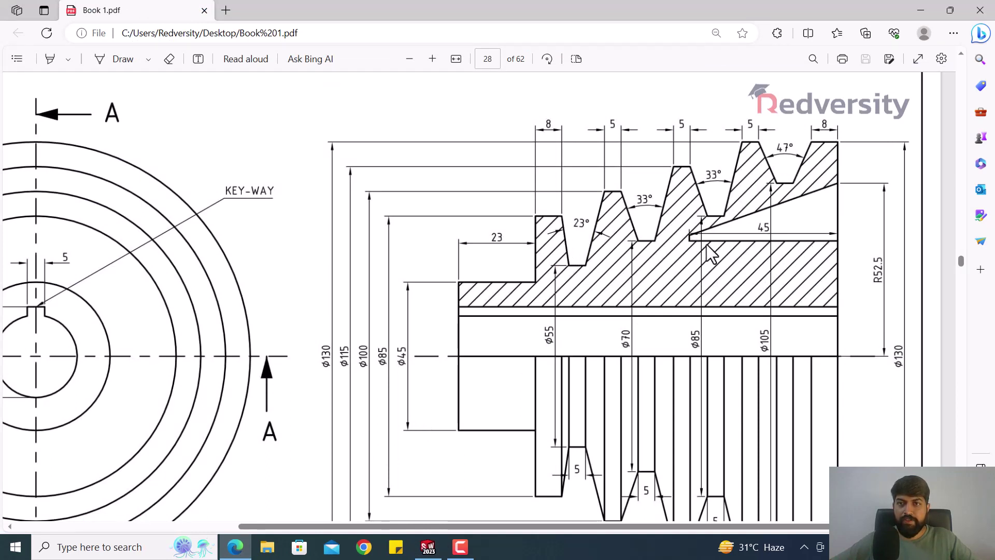
scroll(706, 253, down, 1)
scroll(715, 244, up, 1)
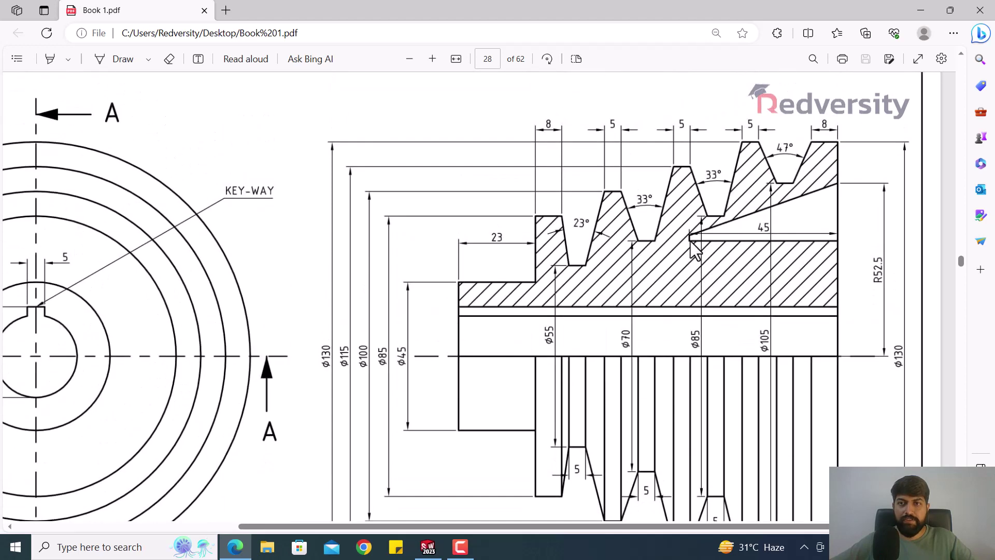
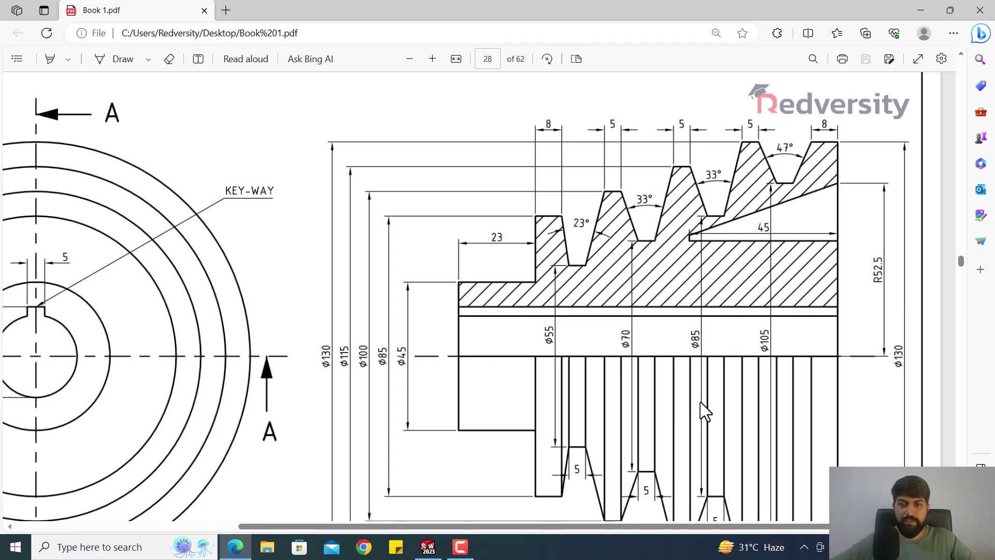
click(428, 547)
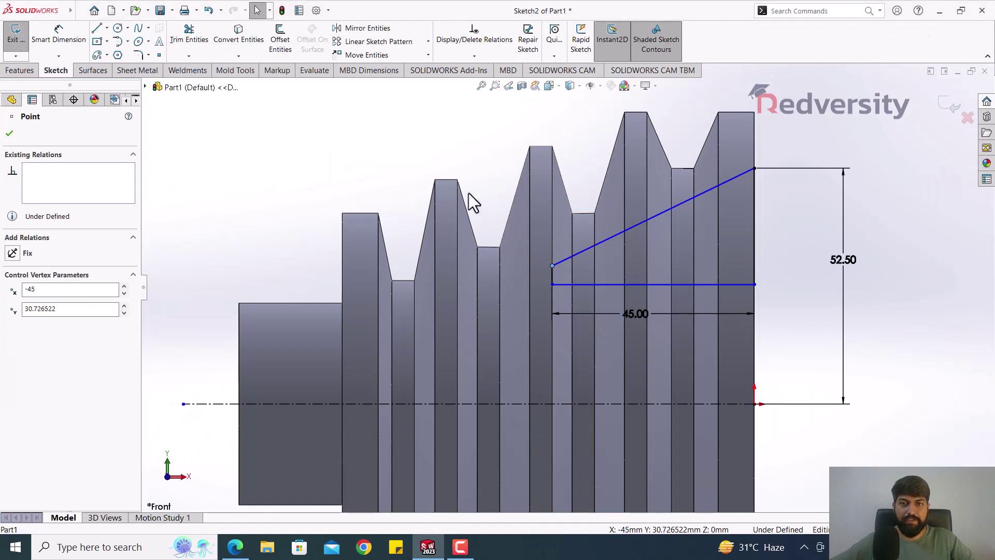
click(480, 180)
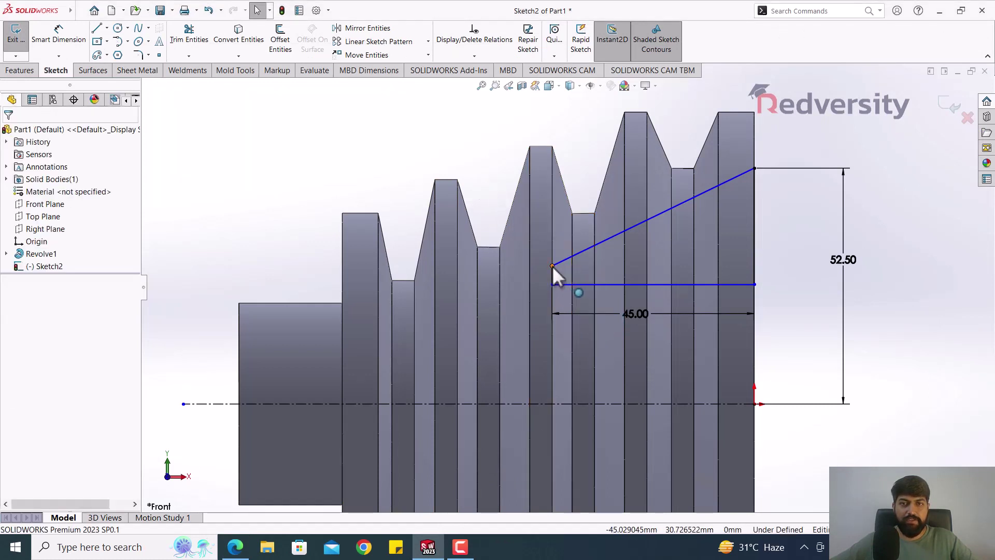
drag(552, 277, 555, 231)
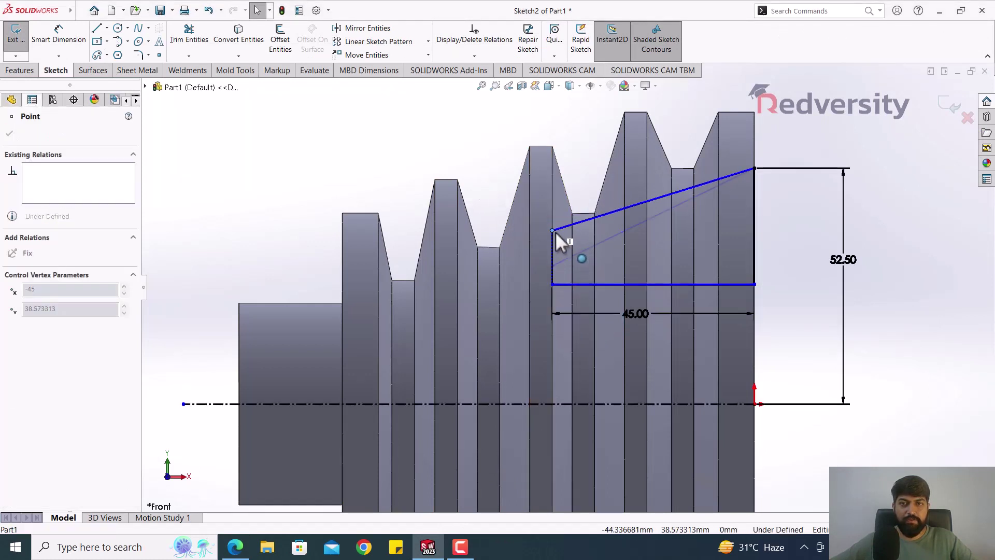
click(491, 201)
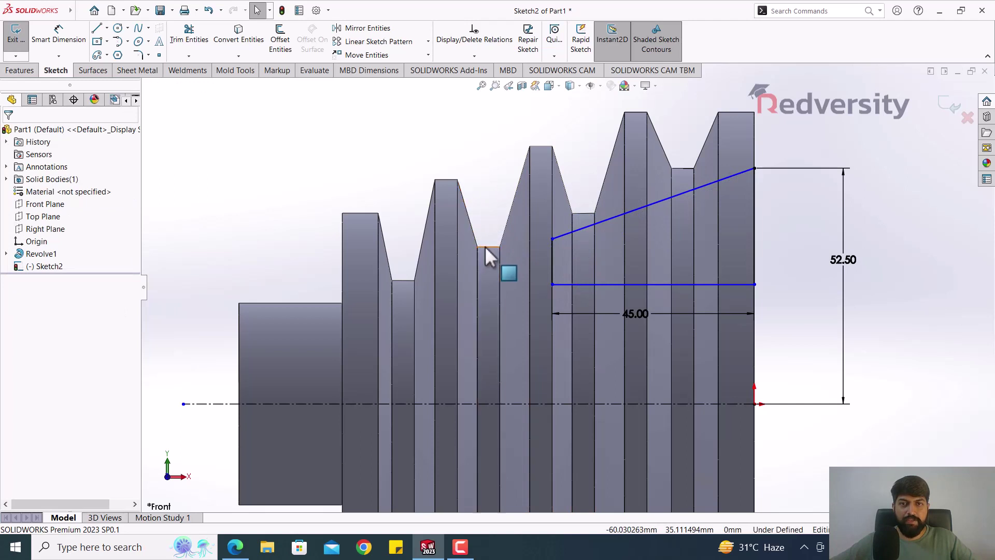
click(564, 284)
ctrl+click(581, 281)
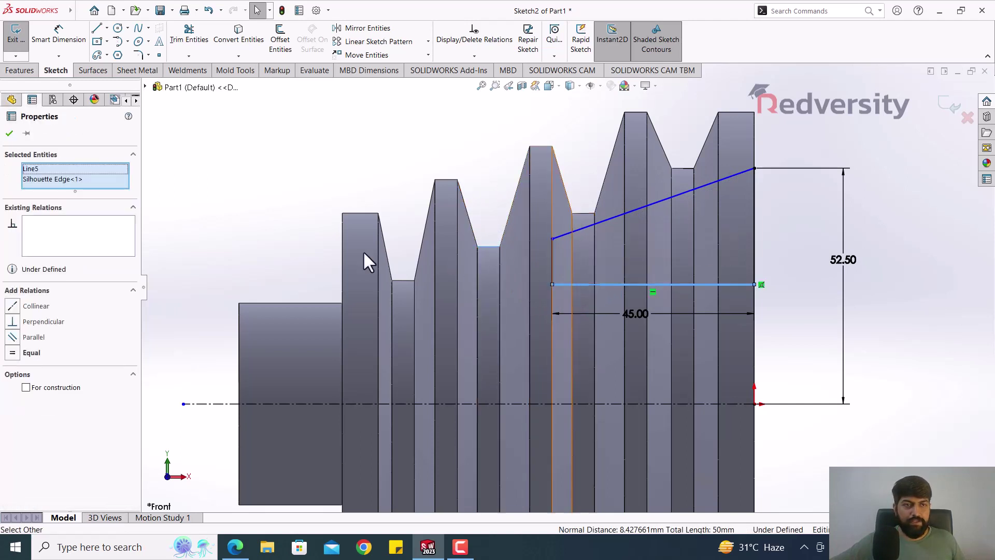
click(14, 306)
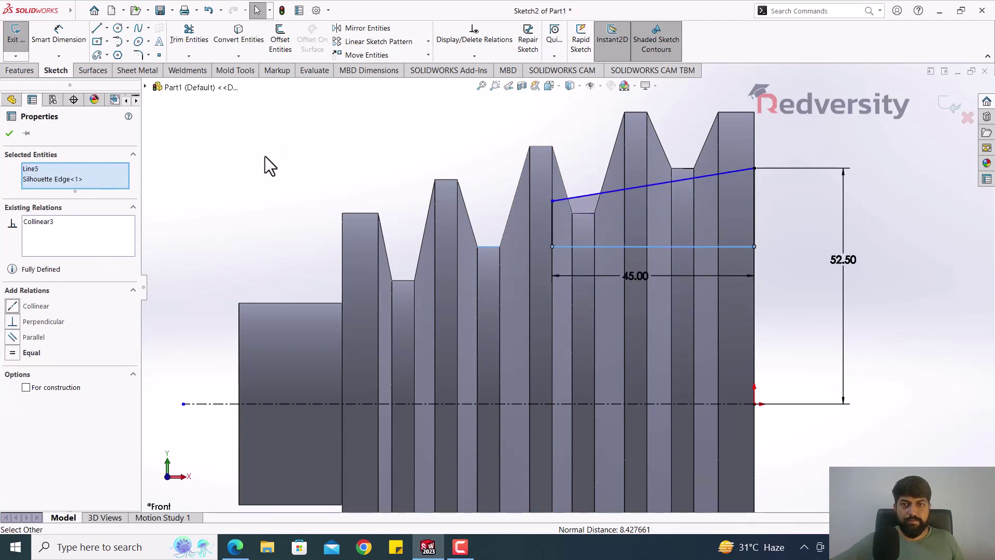
Lower the inner end of the sloped line to about 1.6 mm above the recess profile's horizontal line.
click(266, 156)
drag(553, 201, 553, 236)
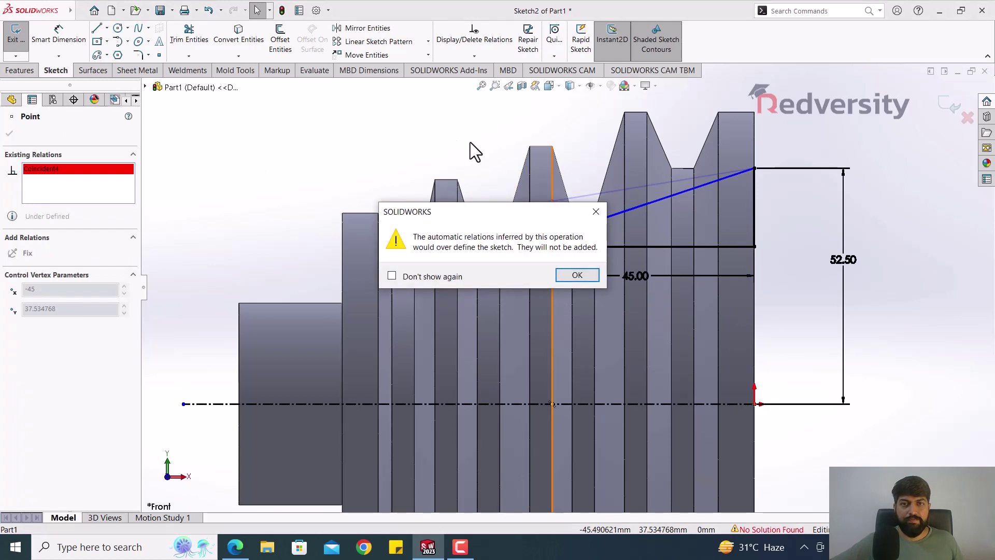
key(Return)
click(449, 139)
click(556, 235)
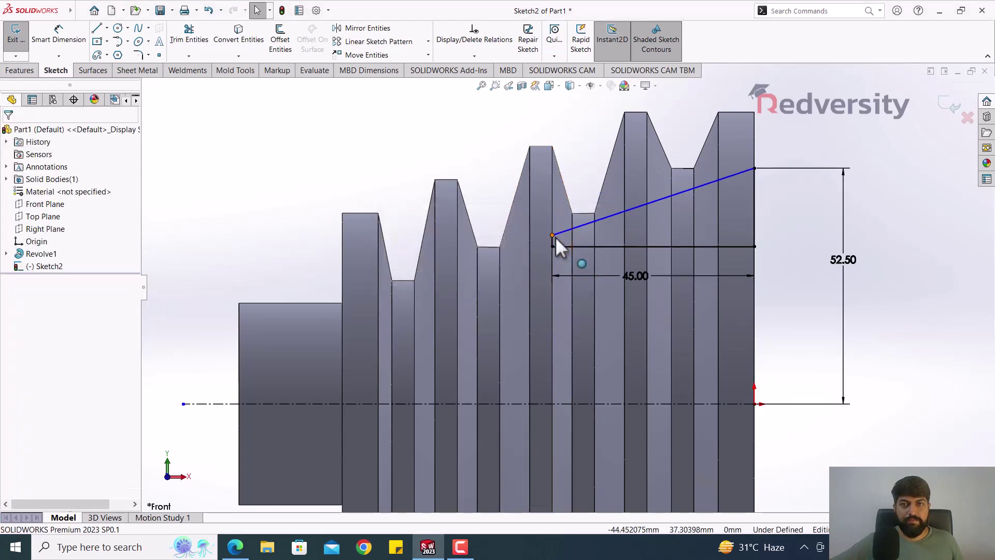
scroll(555, 244, down, 5)
drag(550, 252, 550, 261)
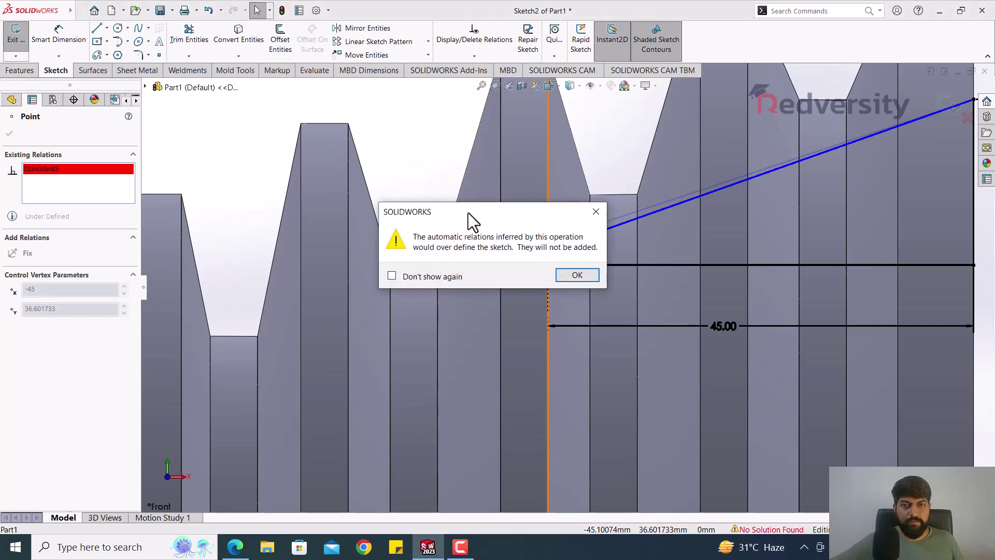
click(595, 216)
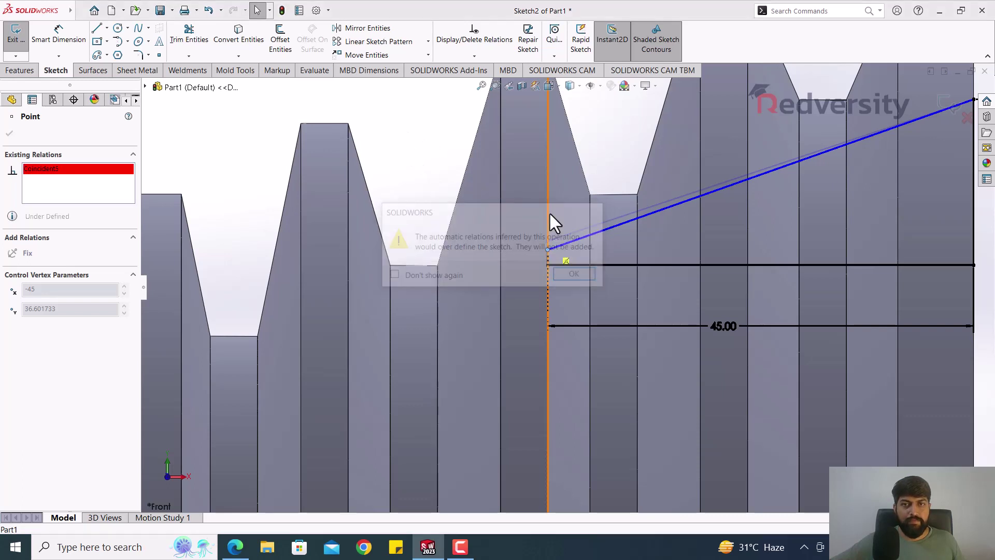
click(404, 173)
scroll(436, 179, up, 3)
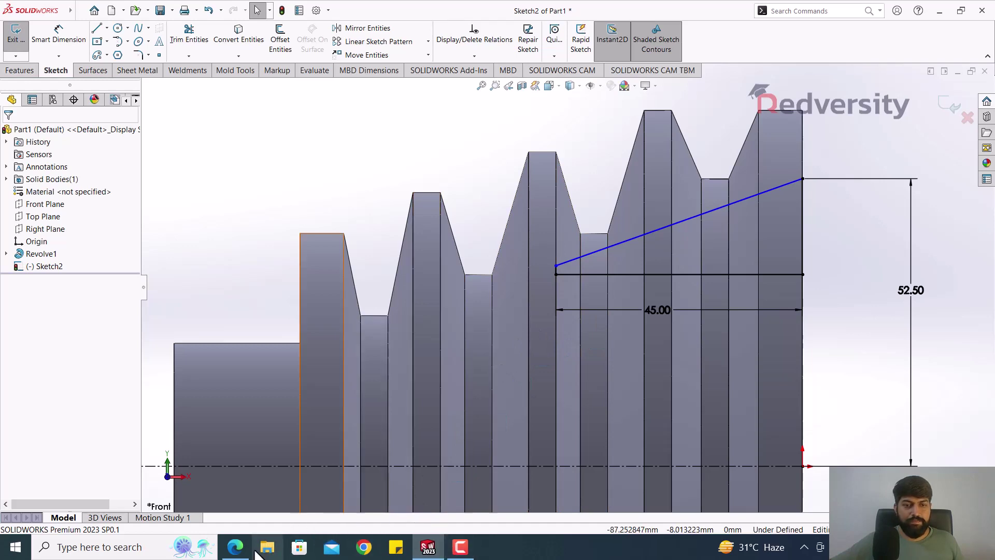
Check the recess's inner end in the PDF drawing and dimension the profile's short vertical line at 2 mm.
click(235, 547)
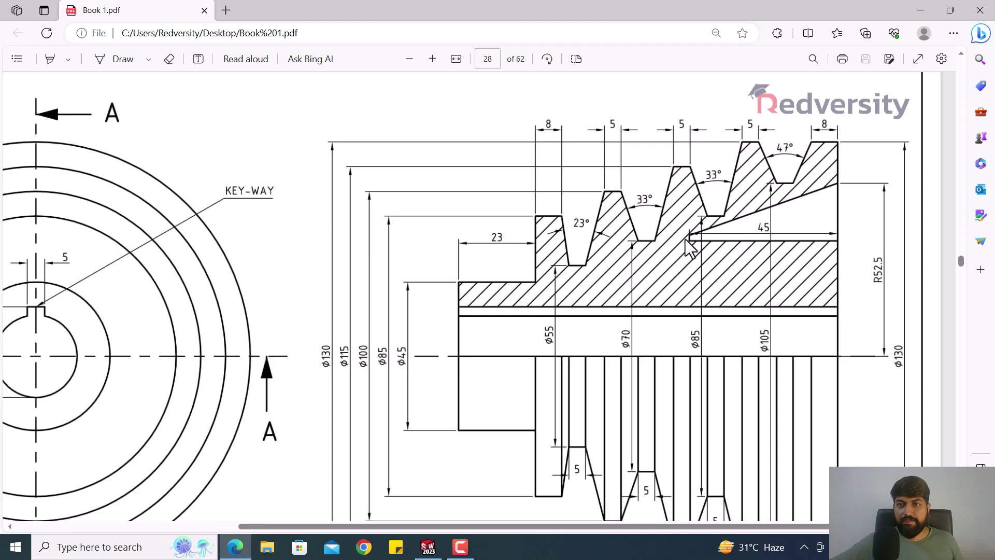
click(428, 547)
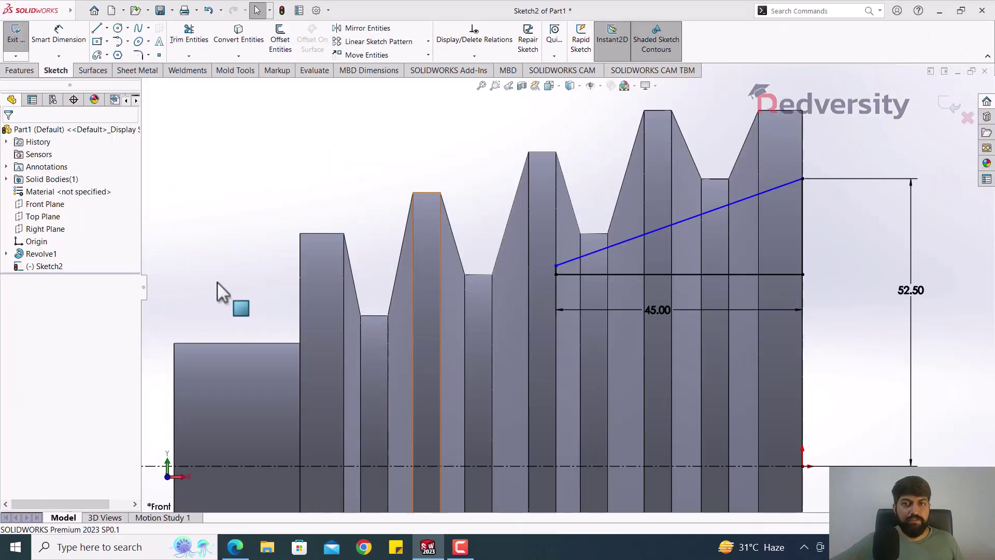
click(54, 41)
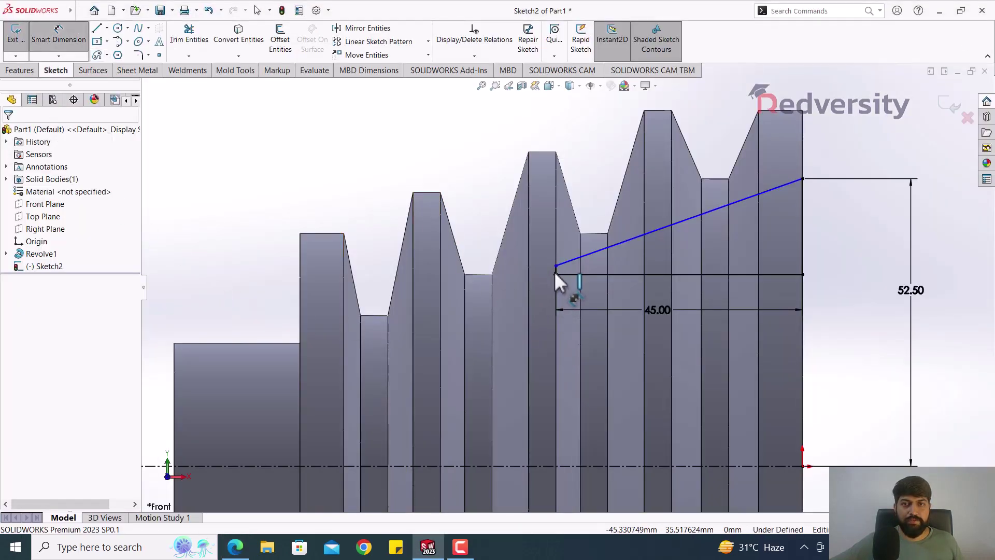
scroll(536, 284, down, 3)
click(586, 260)
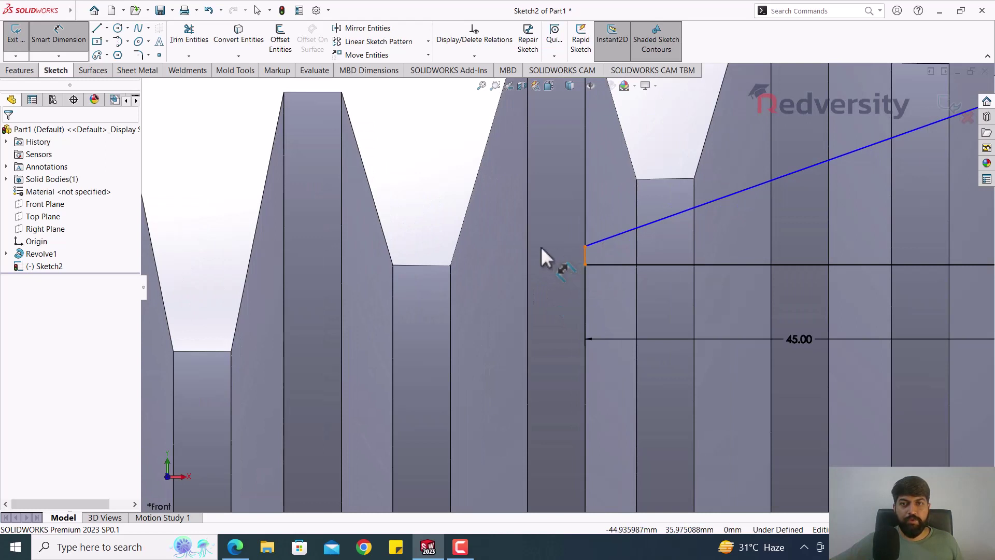
click(545, 257)
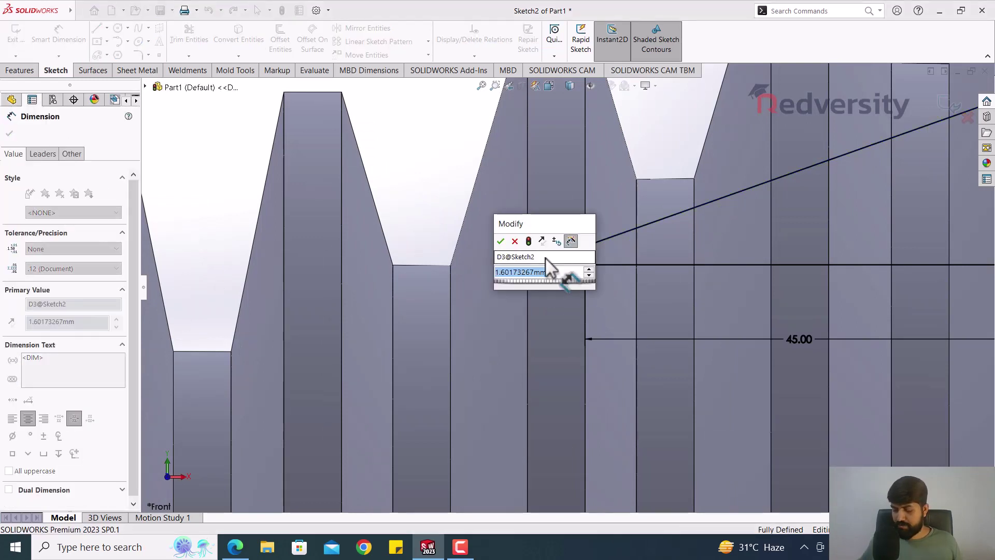
text(1)
key(Return)
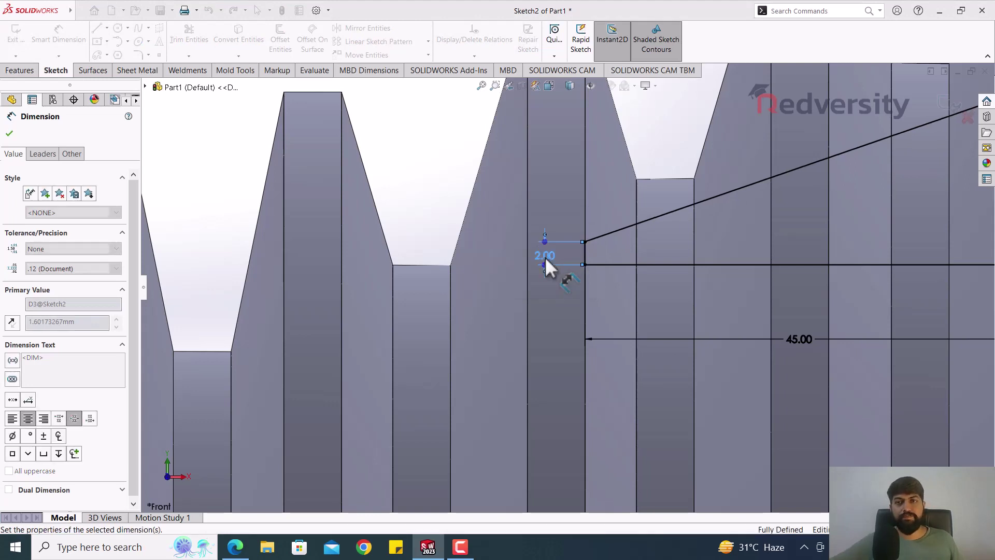
click(462, 221)
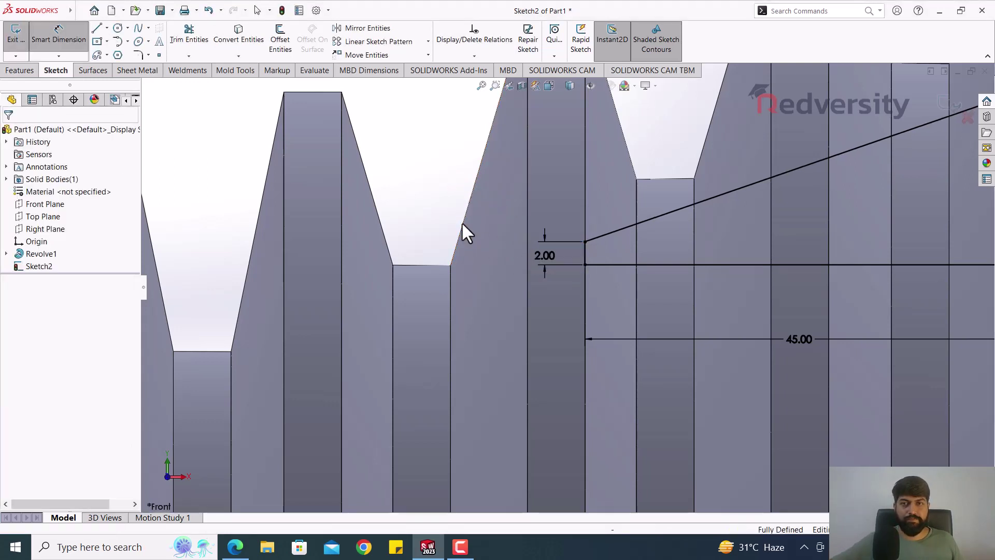
Examine the dimensioned recess profile, its short inner edge and its alignment with the second groove's floor.
scroll(462, 223, down, 5)
scroll(794, 334, up, 2)
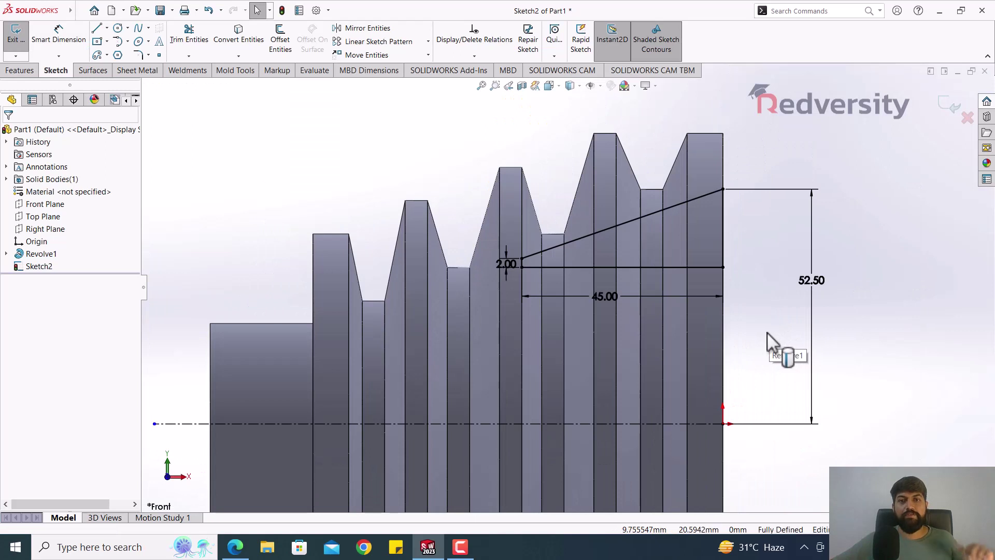
scroll(457, 290, up, 2)
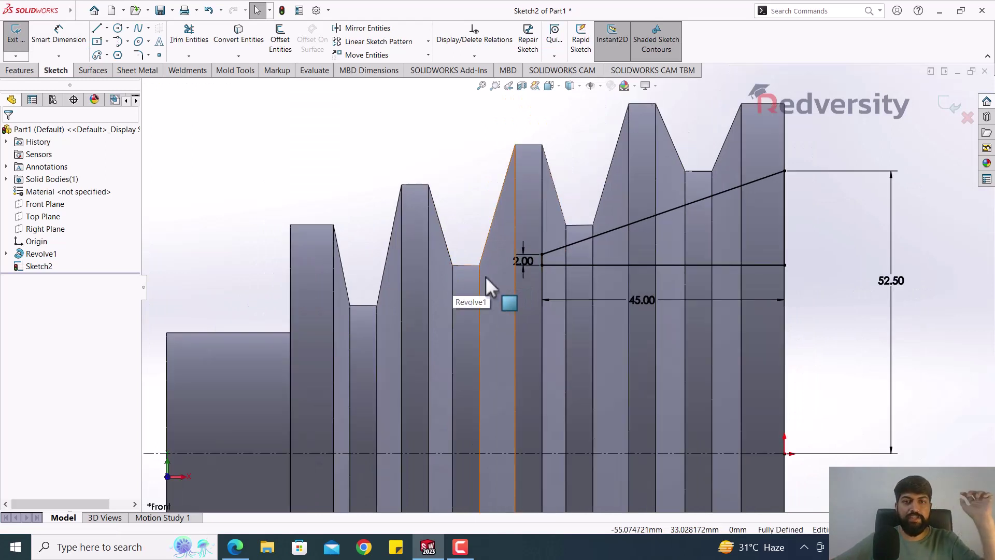
scroll(497, 285, up, 2)
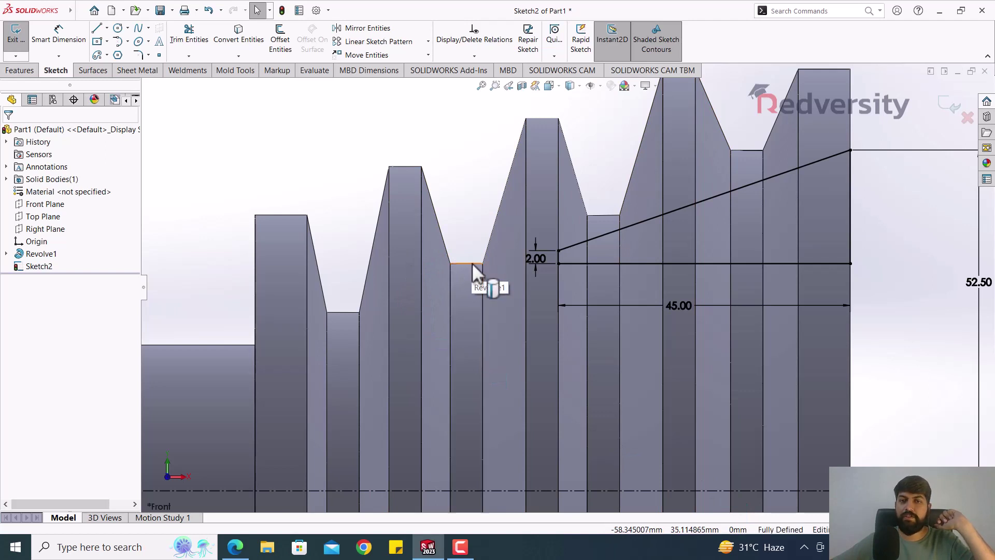
scroll(541, 253, up, 3)
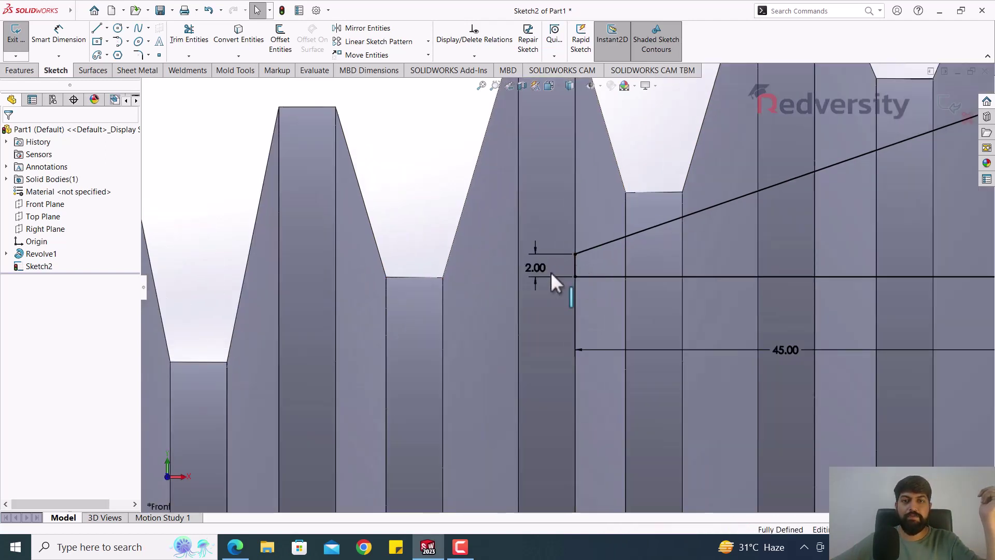
scroll(580, 261, up, 2)
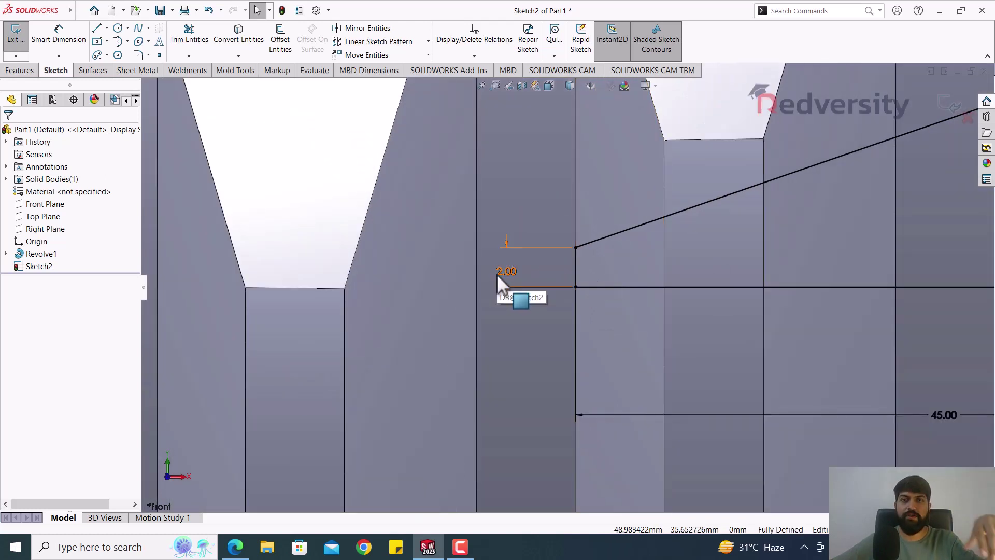
scroll(497, 273, down, 5)
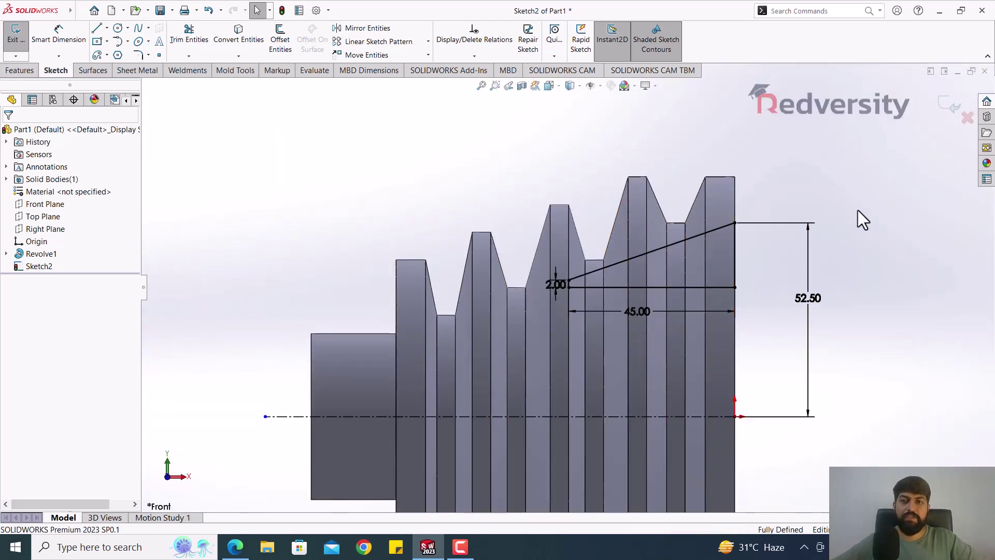
Close the sketch and cut the tapered recess with a 360° Revolved Cut about the horizontal centerline.
click(11, 45)
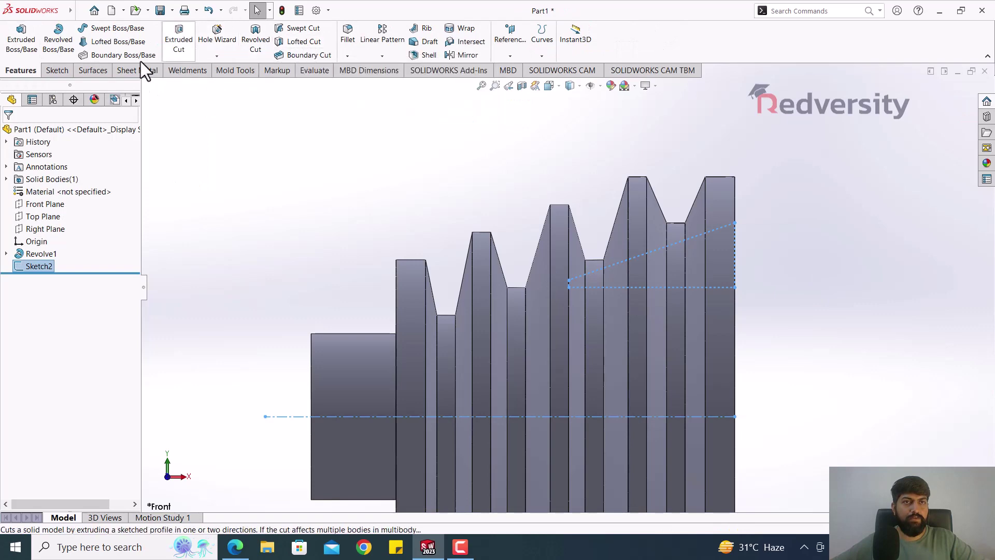
click(262, 47)
middle_drag(353, 200, 489, 360)
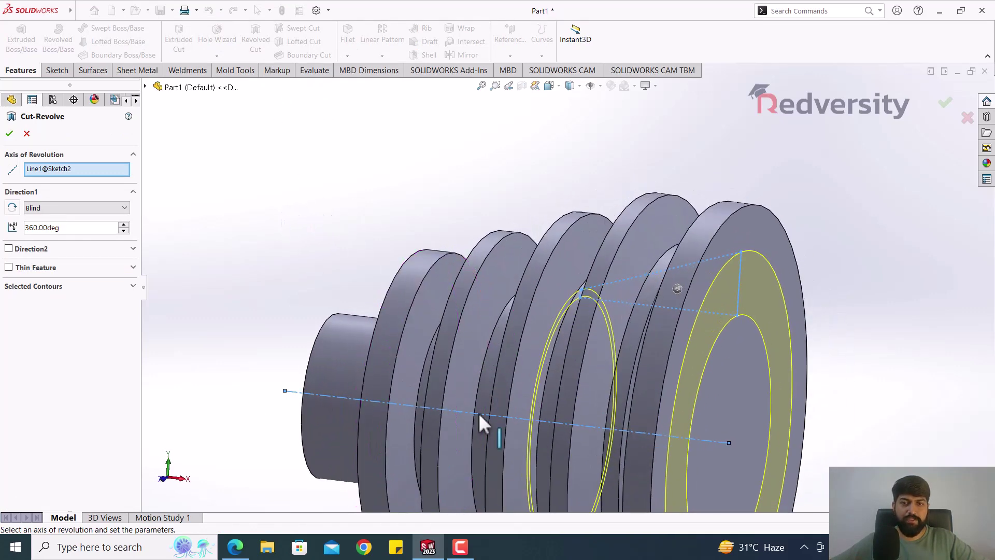
scroll(478, 413, up, 3)
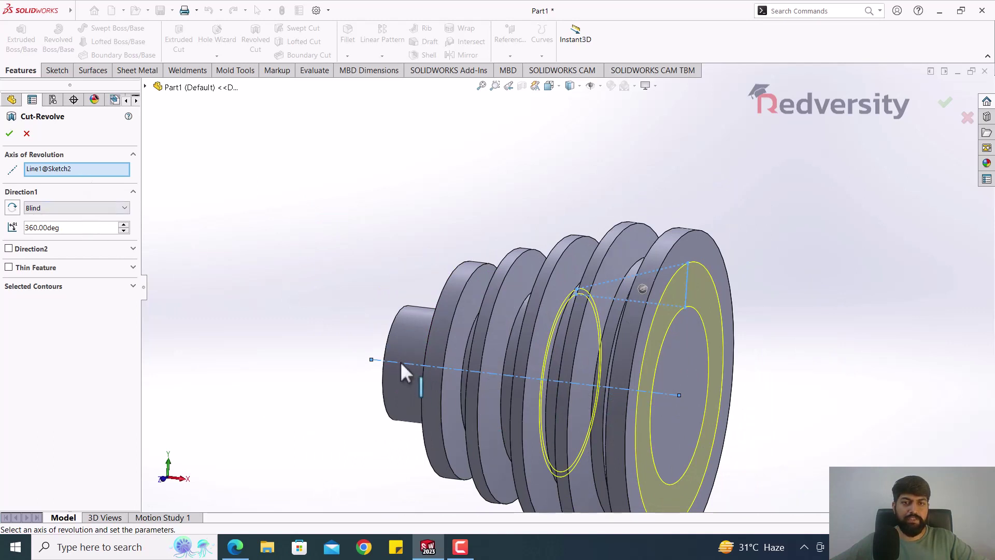
click(10, 134)
middle_drag(344, 341, 277, 296)
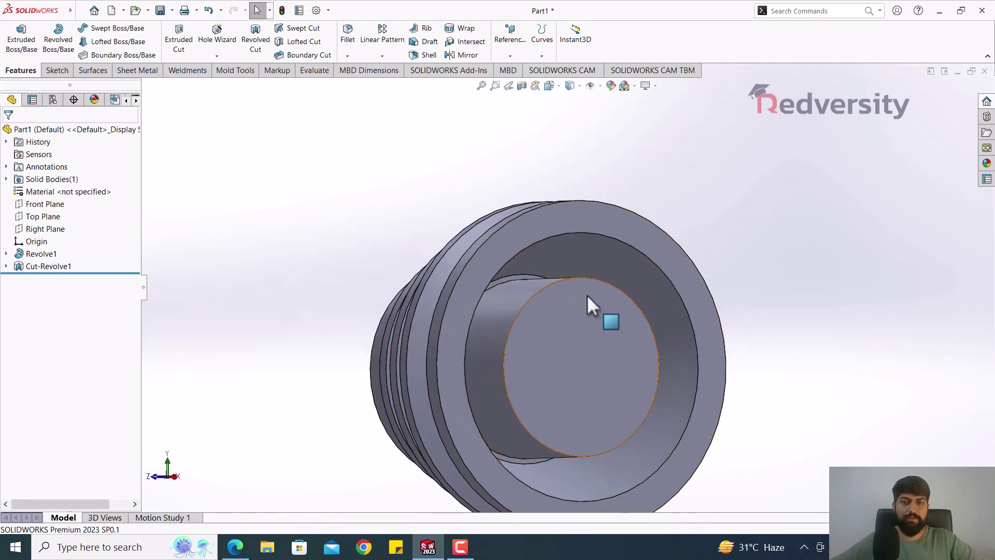
Start a new sketch on the outer end face of the small hub.
middle_drag(493, 300, 599, 222)
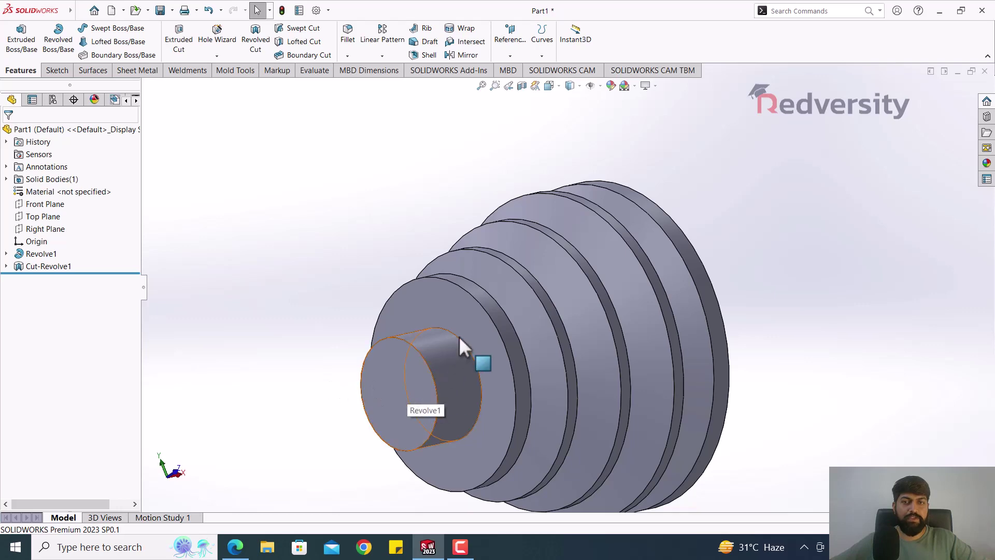
middle_drag(458, 335, 445, 377)
click(428, 344)
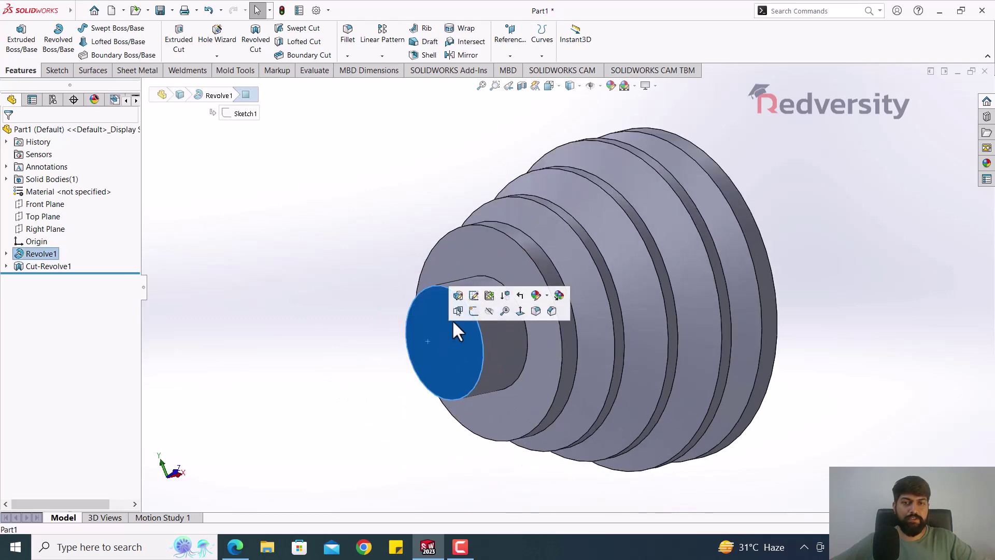
click(473, 311)
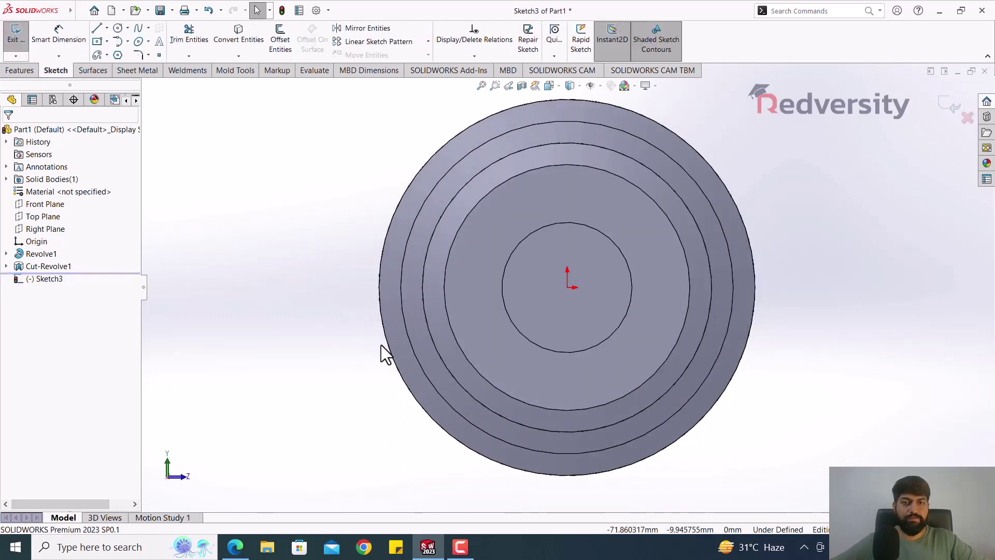
Examine the bore and keyway dimensions in the front and section views of the PDF drawing.
click(236, 546)
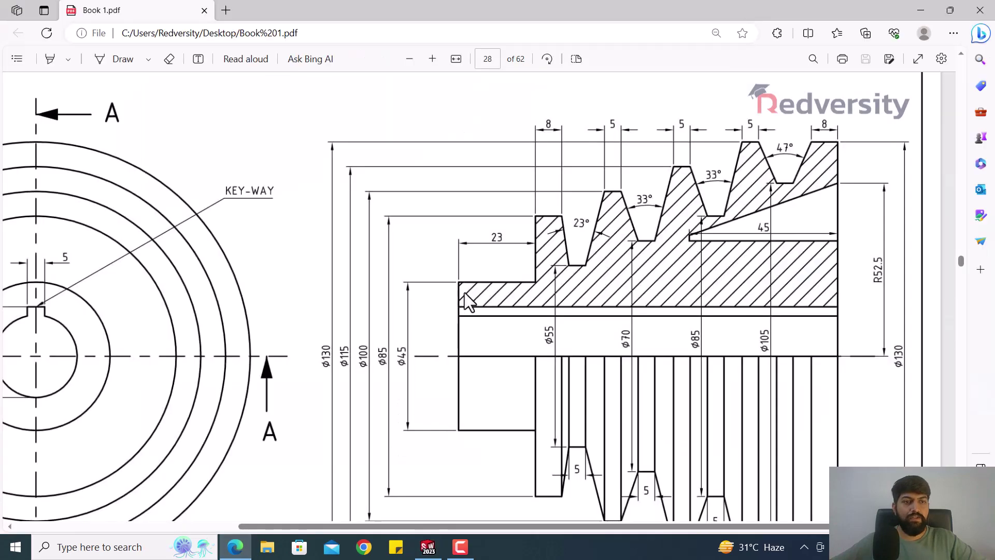
ctrl+scroll(469, 300, down, 2)
ctrl+scroll(207, 298, down, 1)
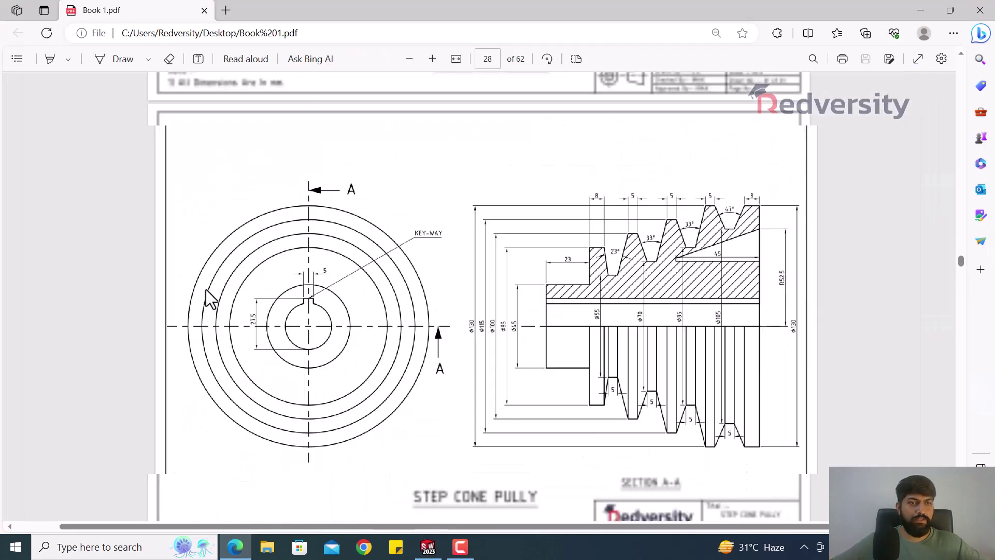
ctrl+scroll(255, 334, up, 3)
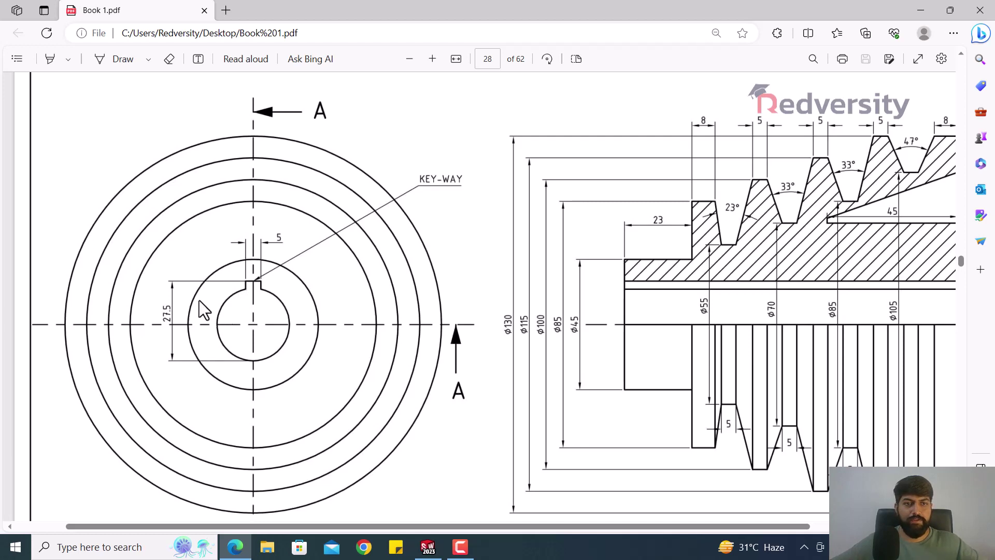
ctrl+scroll(202, 311, down, 2)
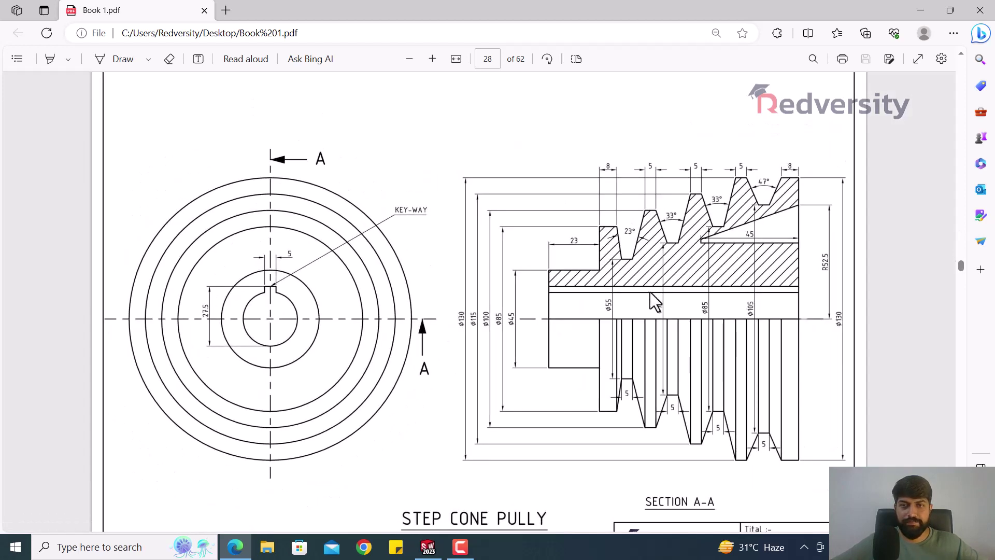
ctrl+scroll(228, 314, up, 1)
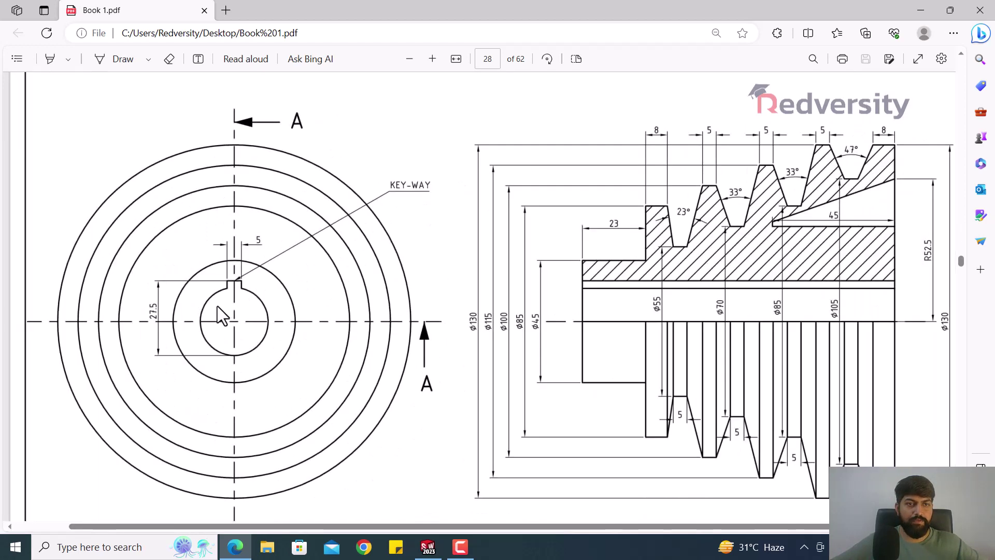
ctrl+scroll(222, 314, up, 1)
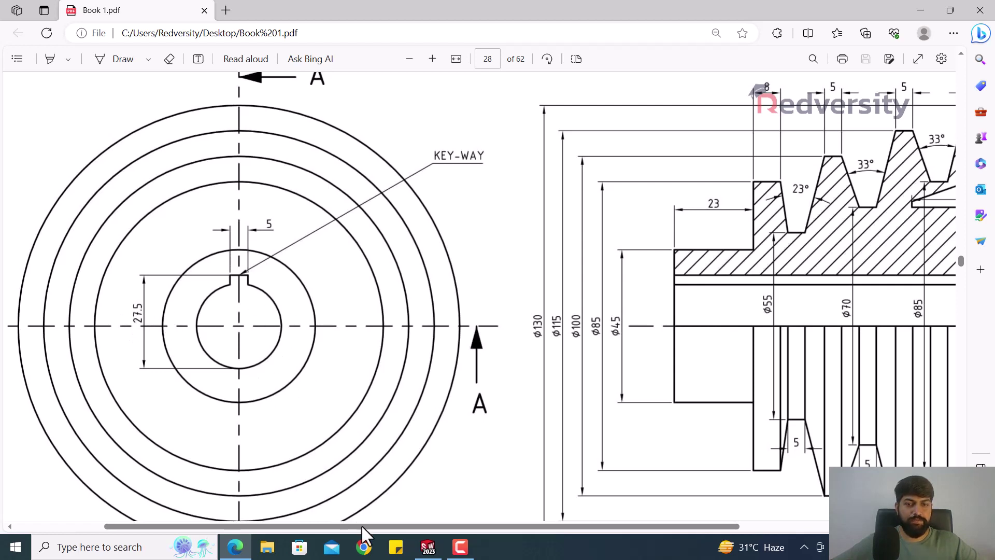
Return to SOLIDWORKS and sketch a bore circle about 24.6 mm in diameter, centred on the origin.
click(428, 547)
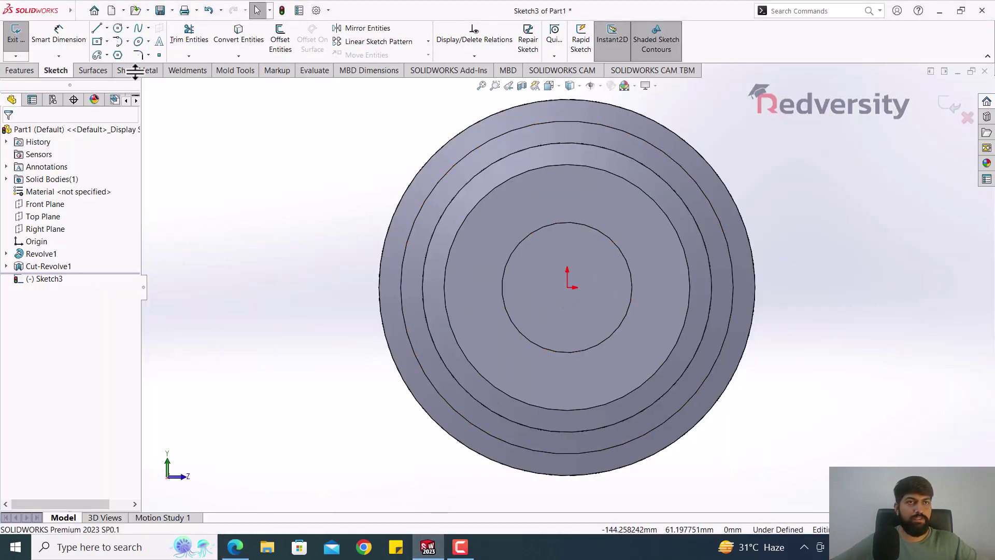
click(118, 27)
scroll(572, 298, down, 5)
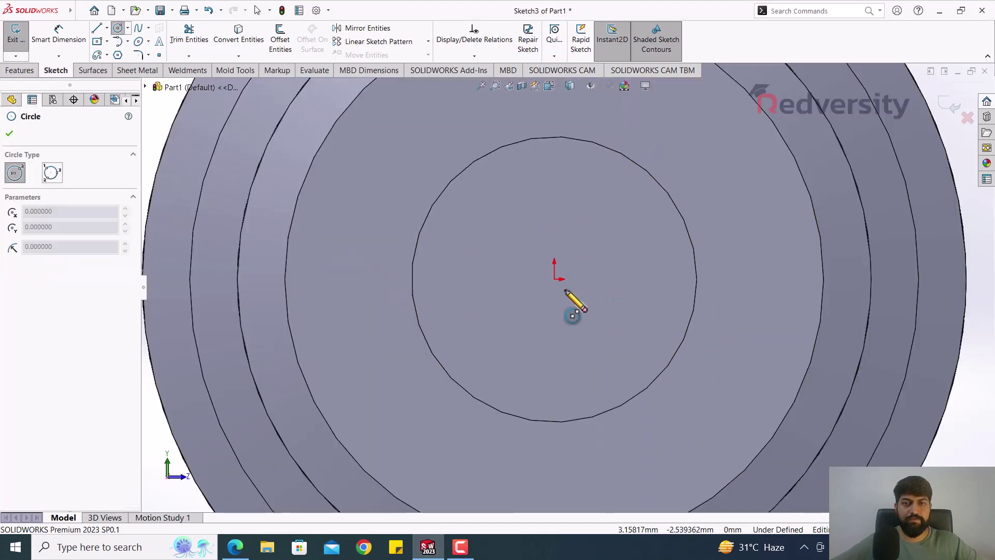
click(554, 279)
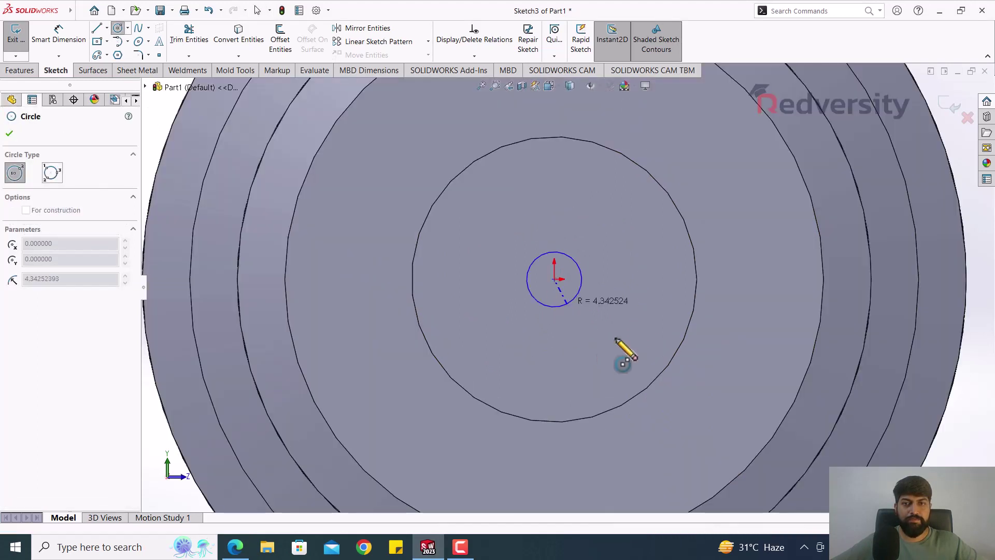
click(609, 334)
key(Escape)
Dimension the bore circle's diameter at 25 mm.
click(62, 44)
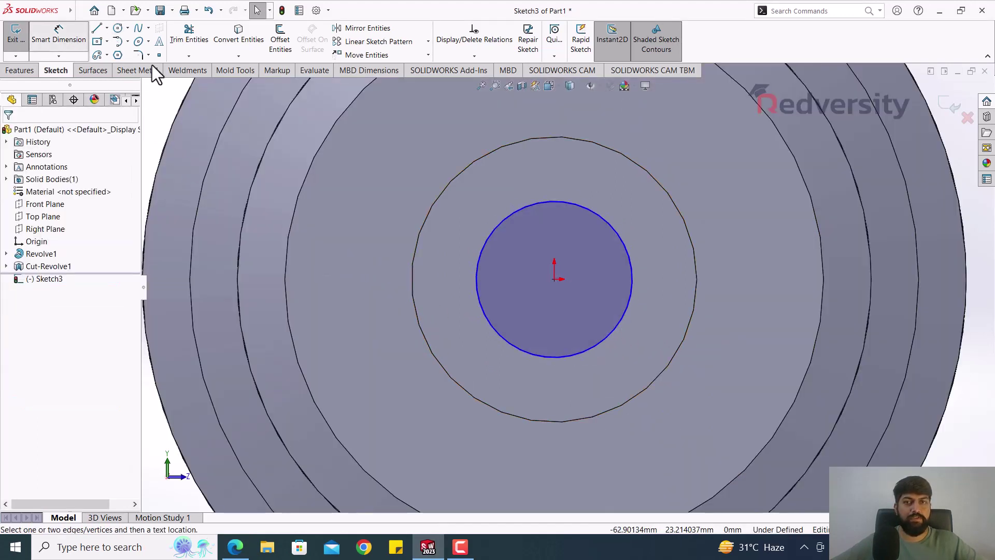
click(599, 260)
click(599, 259)
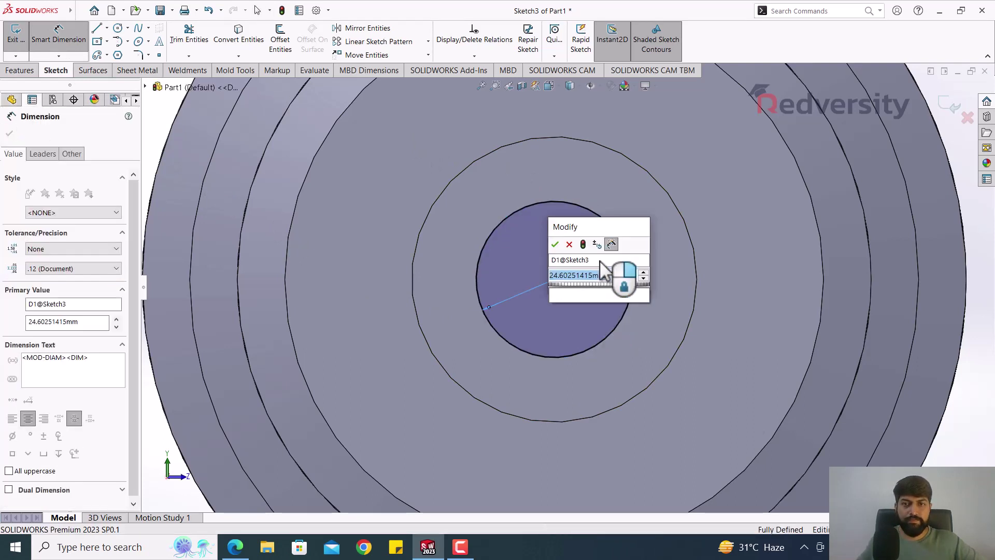
key(Return)
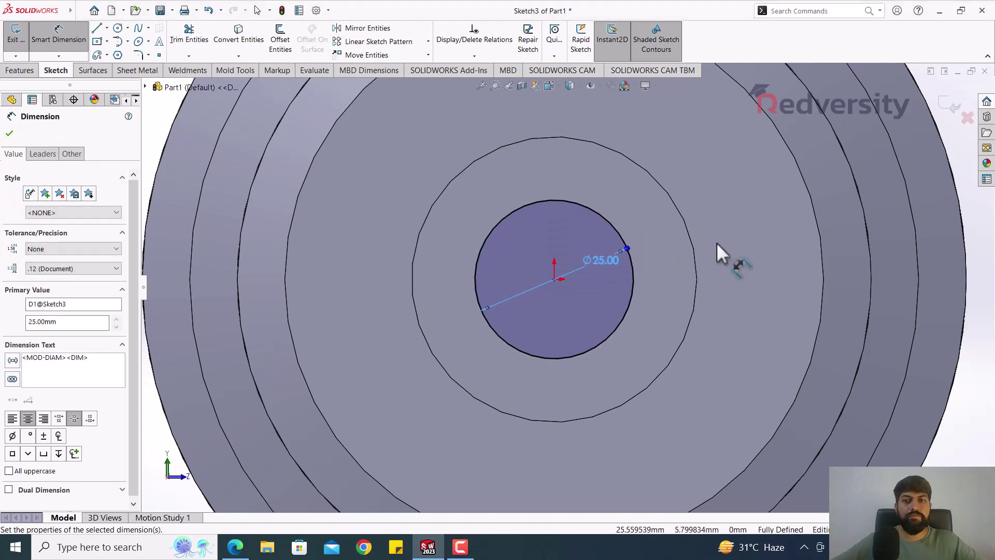
key(Escape)
Sketch a small centre rectangle for the keyway, centred on the uppermost point of the bore circle.
click(97, 42)
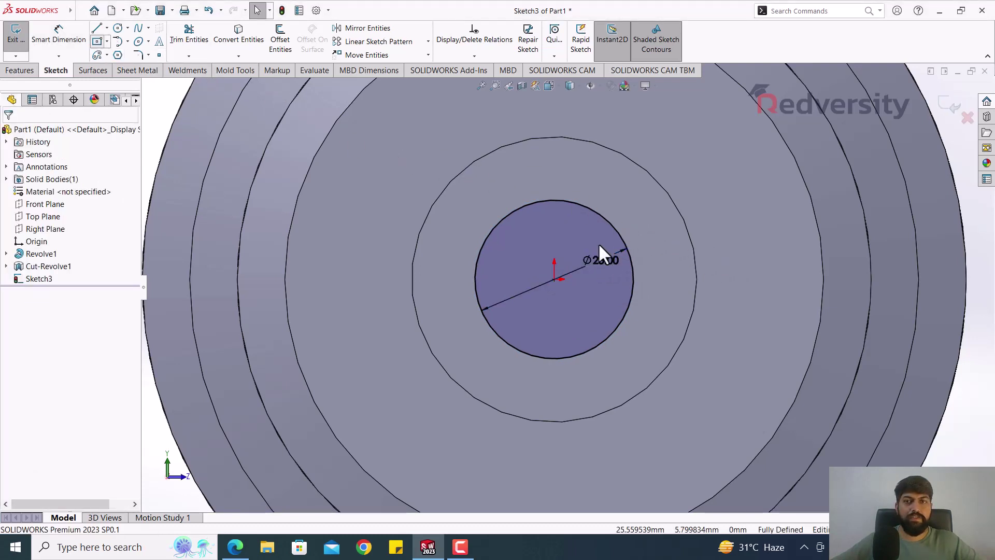
click(554, 200)
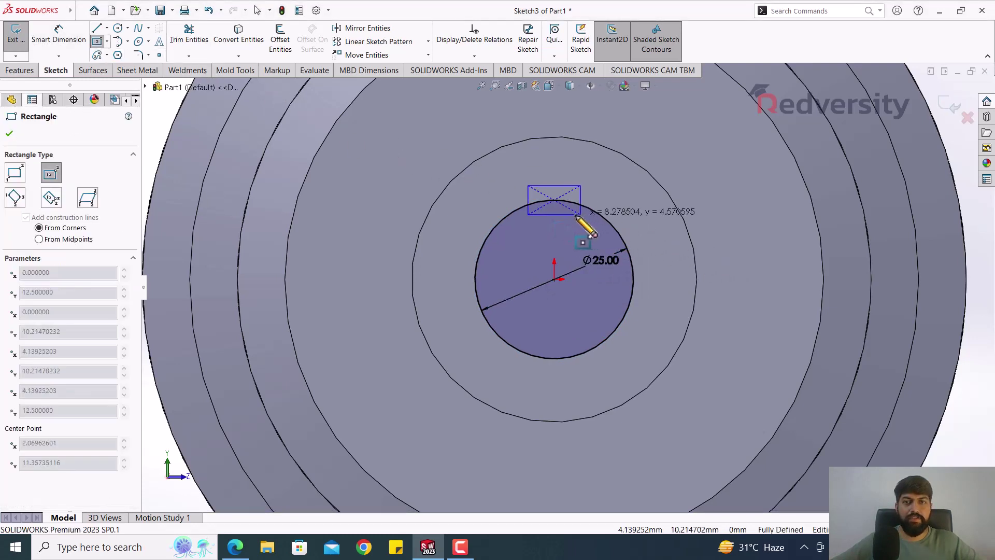
click(574, 214)
key(Escape)
scroll(521, 209, down, 3)
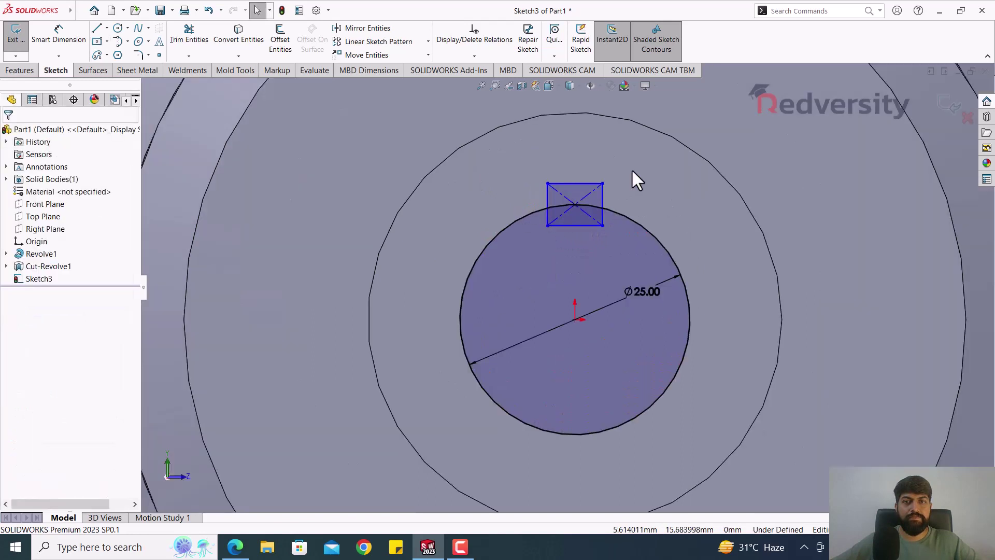
Dimension the width of the keyway rectangle along its upper edge at 5 mm.
click(59, 36)
click(575, 185)
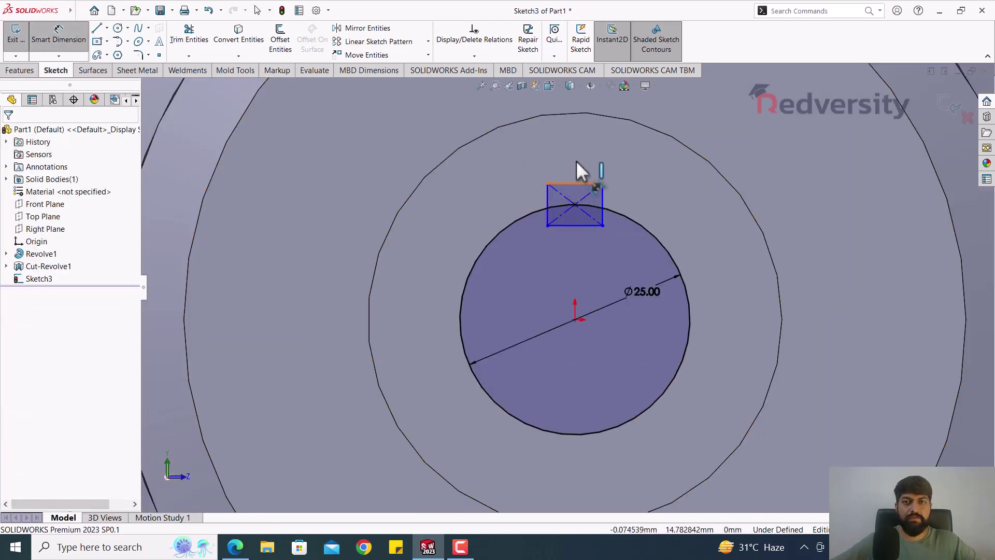
click(577, 158)
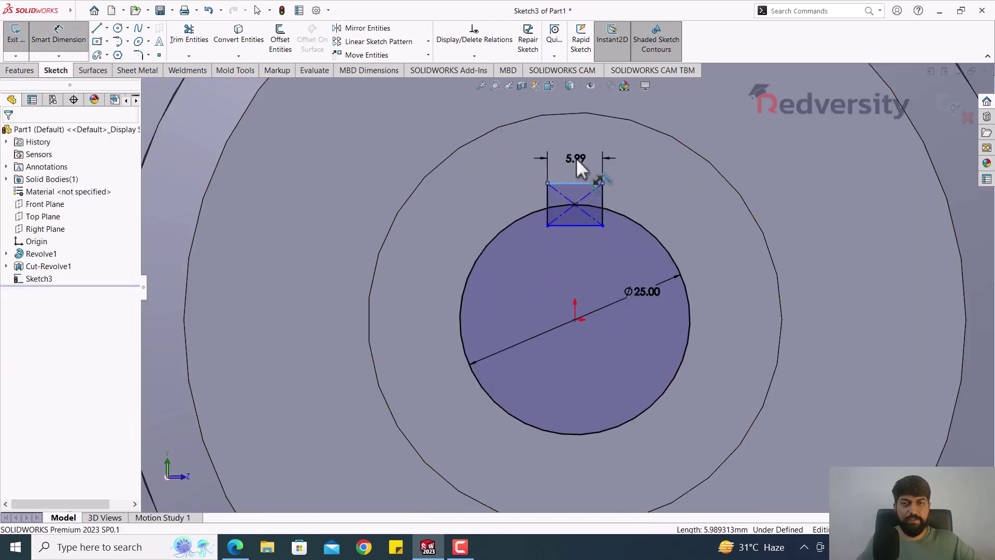
text(5)
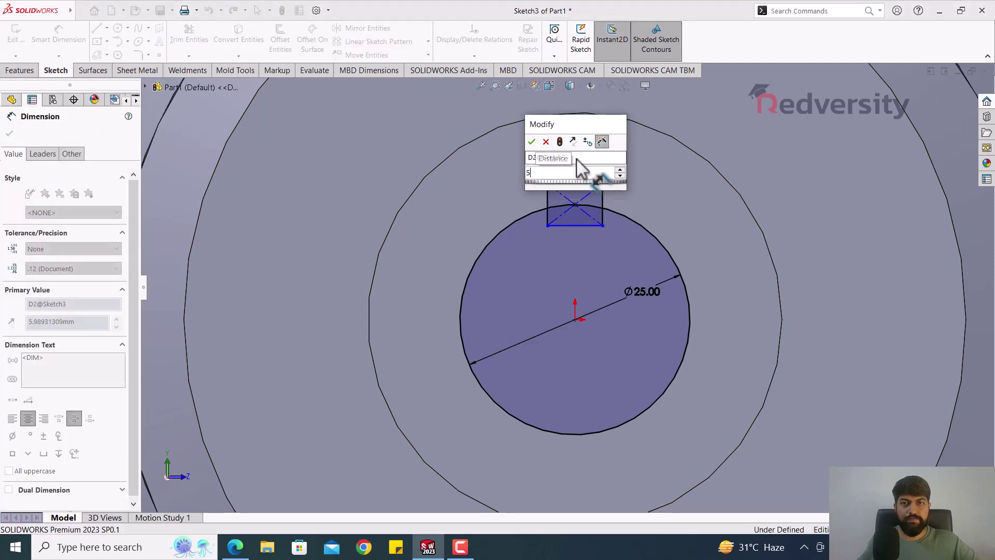
key(Return)
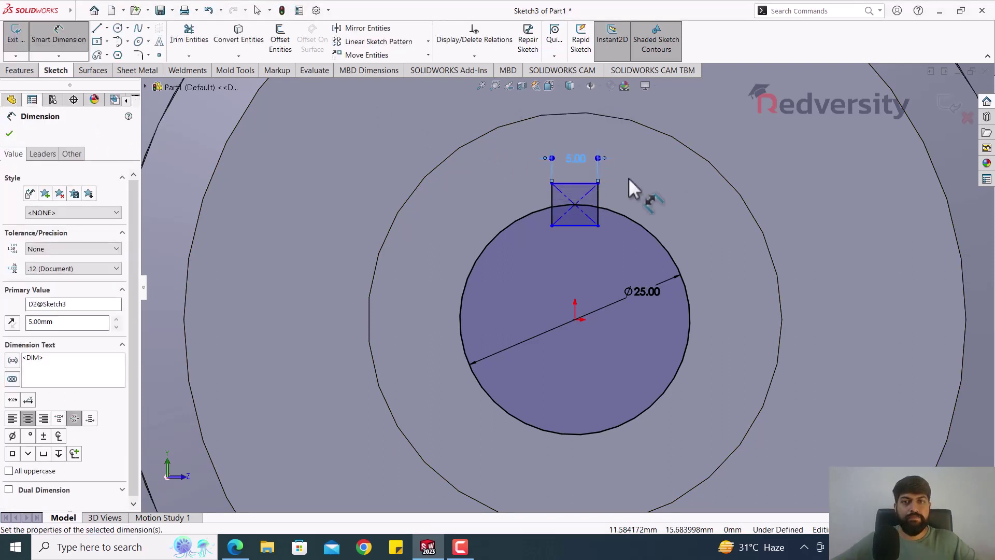
Dimension the distance from the keyway rectangle's centre point to its upper edge at 2.5 mm.
click(62, 41)
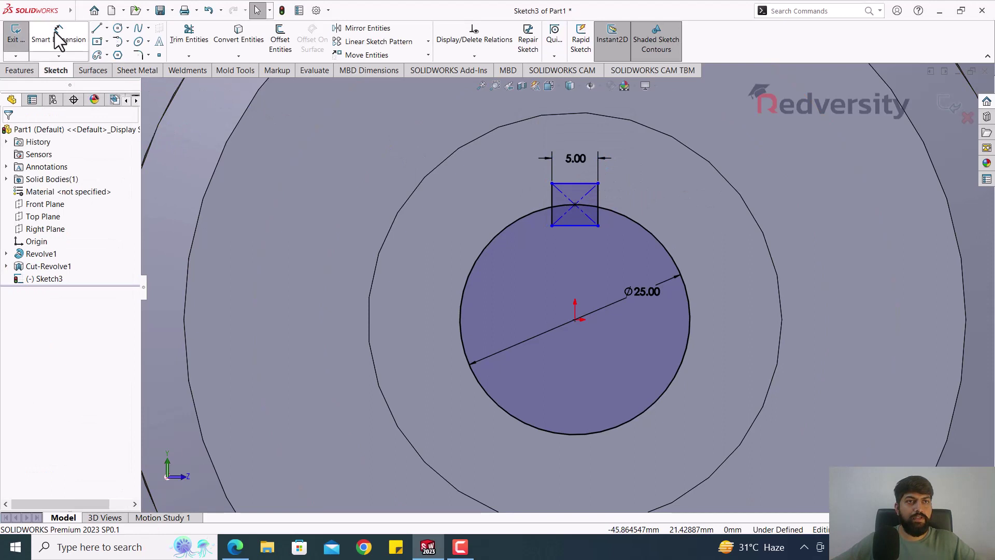
click(59, 41)
scroll(591, 207, down, 1)
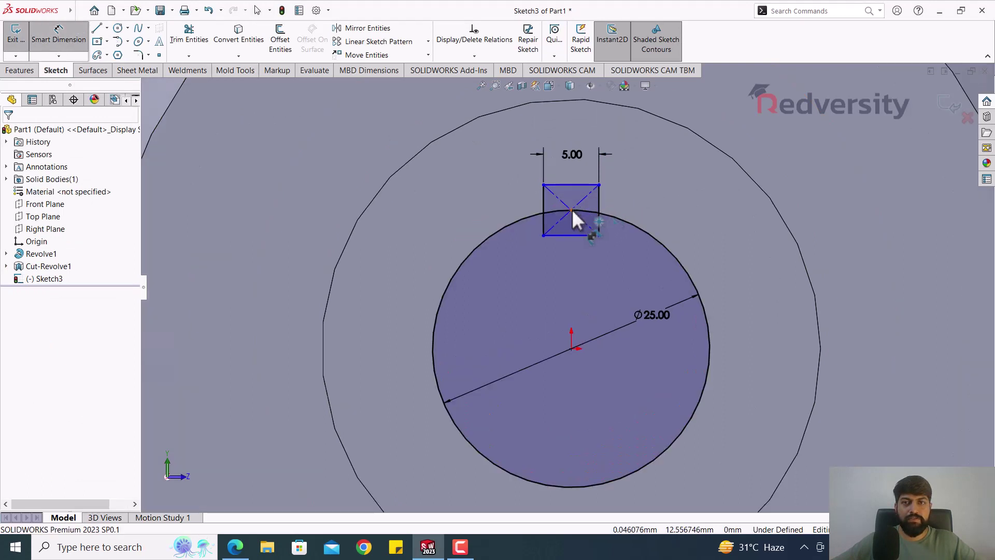
click(571, 210)
click(575, 185)
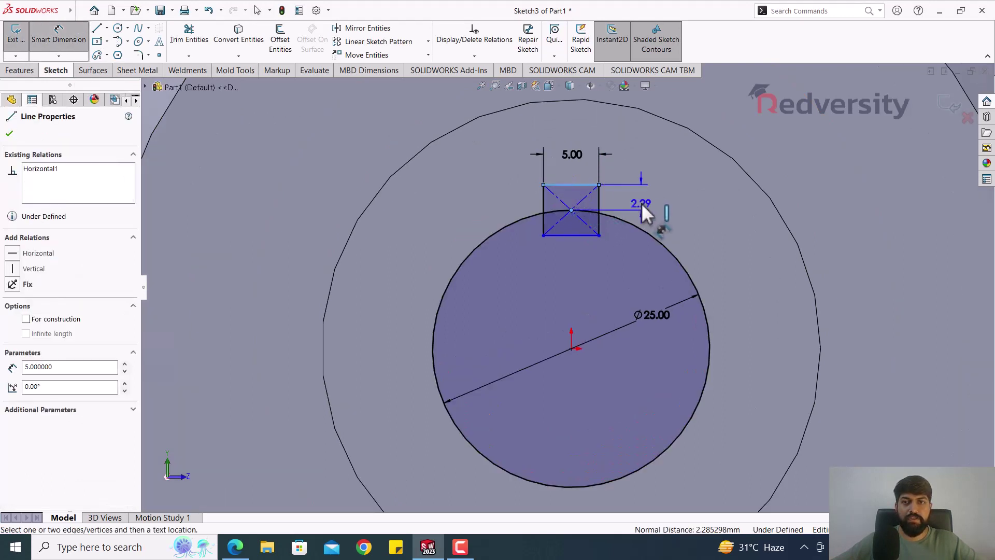
click(643, 205)
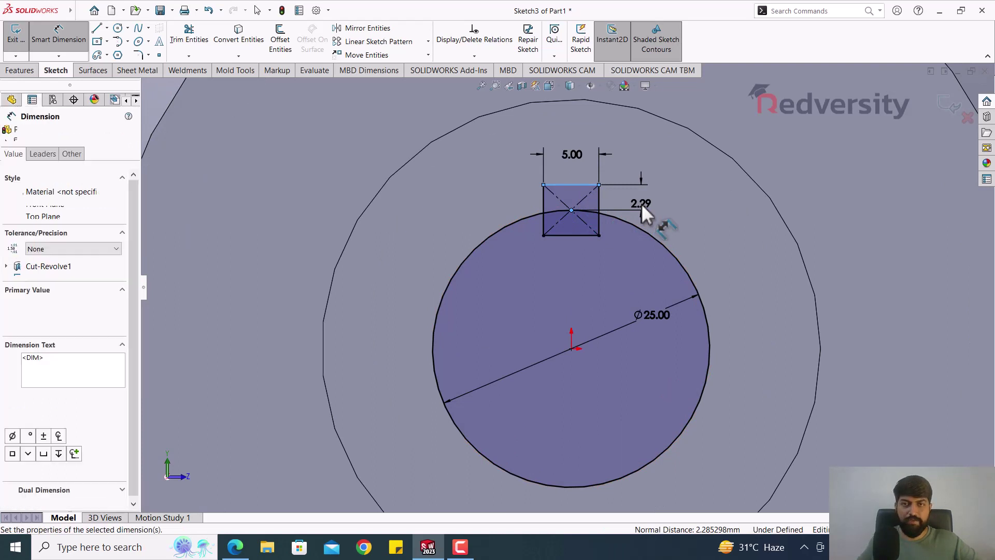
text(2.5)
key(Return)
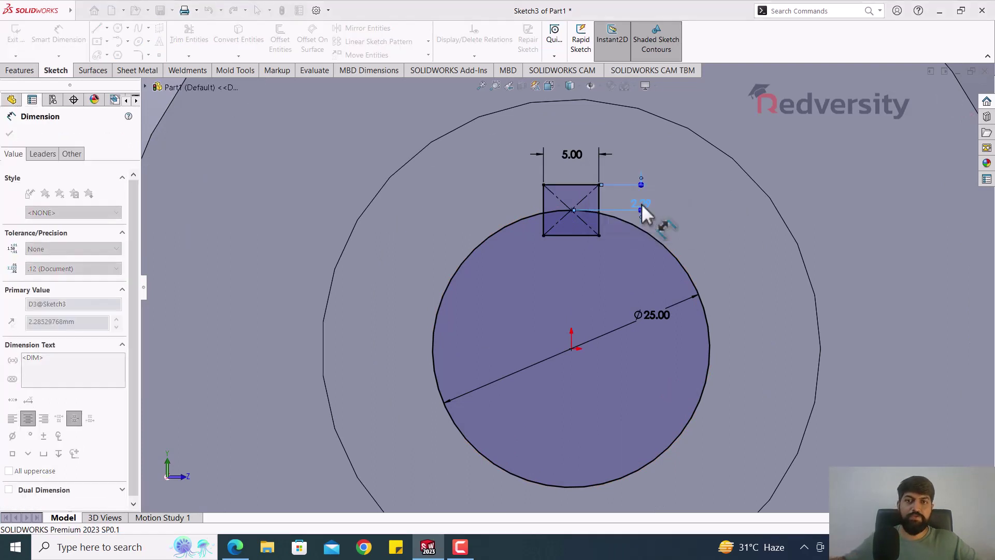
key(Escape)
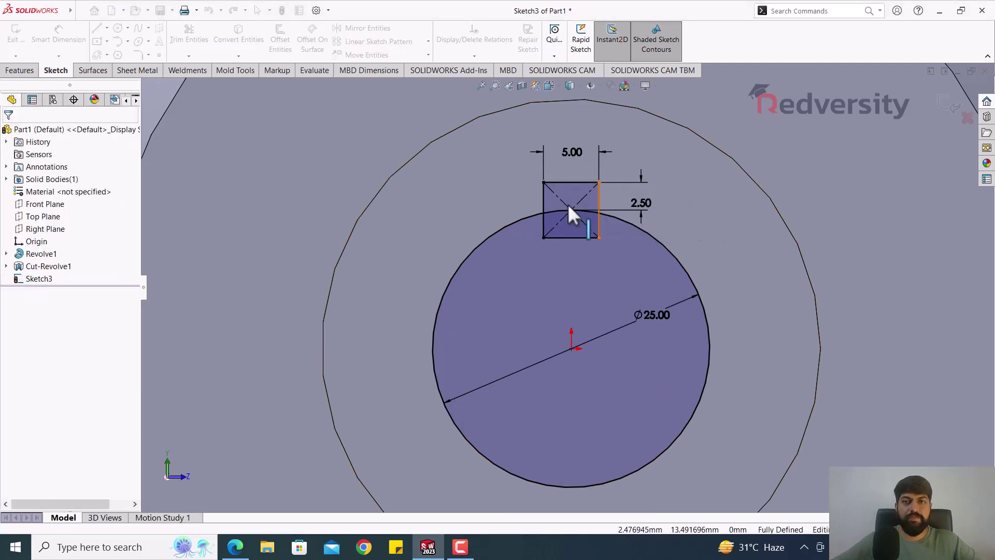
Power-trim the rectangle's lower part inside the bore and the circle arc across the keyway, leaving one closed outline.
scroll(577, 193, down, 2)
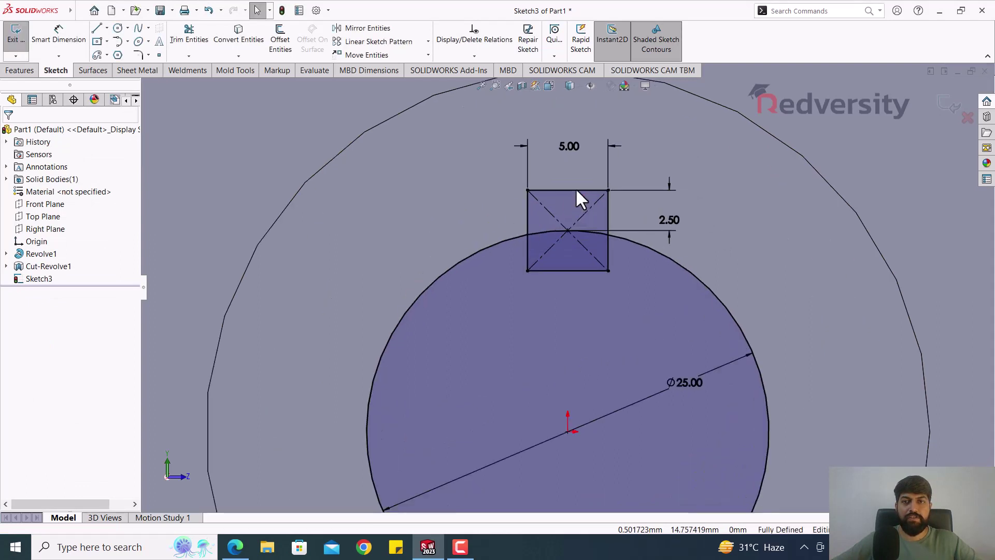
scroll(557, 200, up, 3)
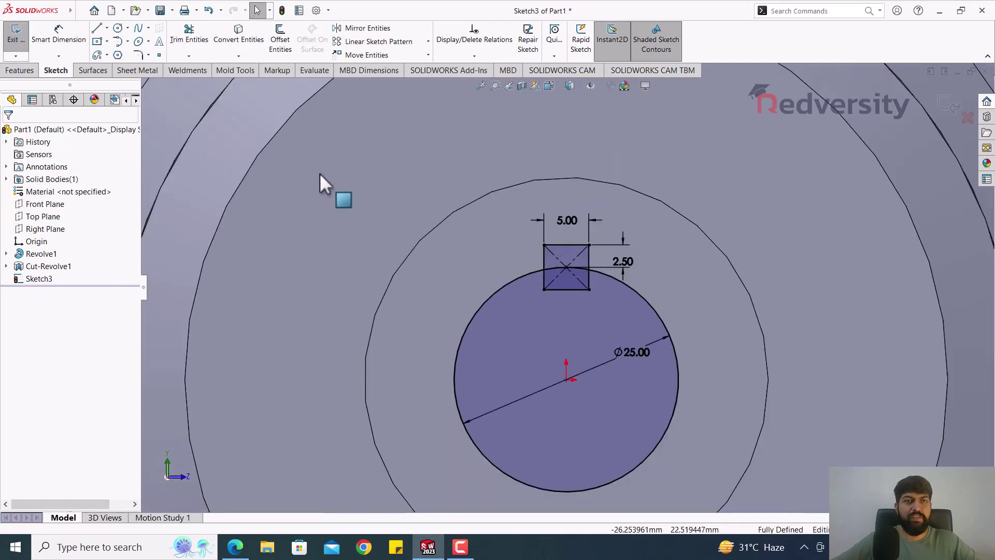
click(189, 34)
scroll(573, 306, down, 2)
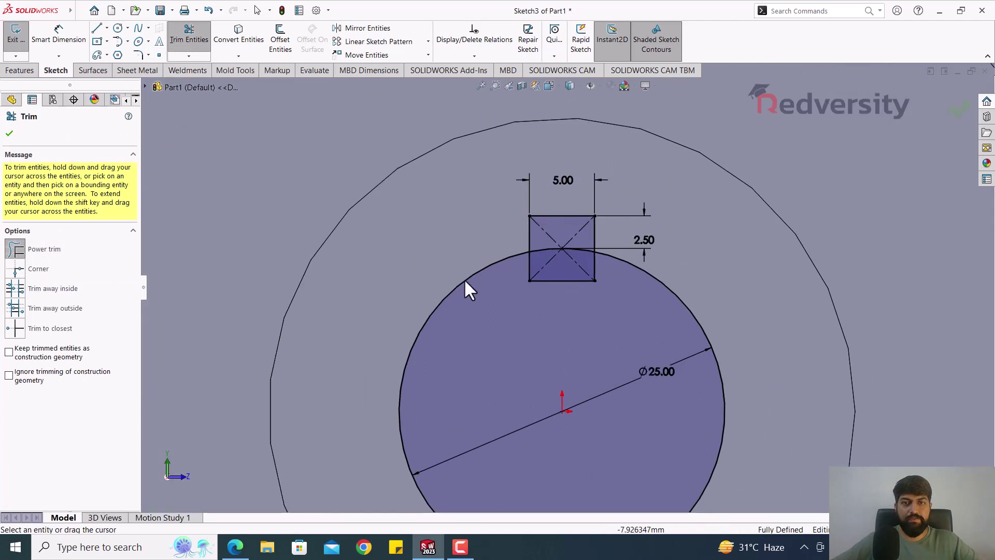
mouse_move(510, 278)
mouse_down()
mouse_move(556, 283)
mouse_move(581, 242)
mouse_move(543, 243)
mouse_up()
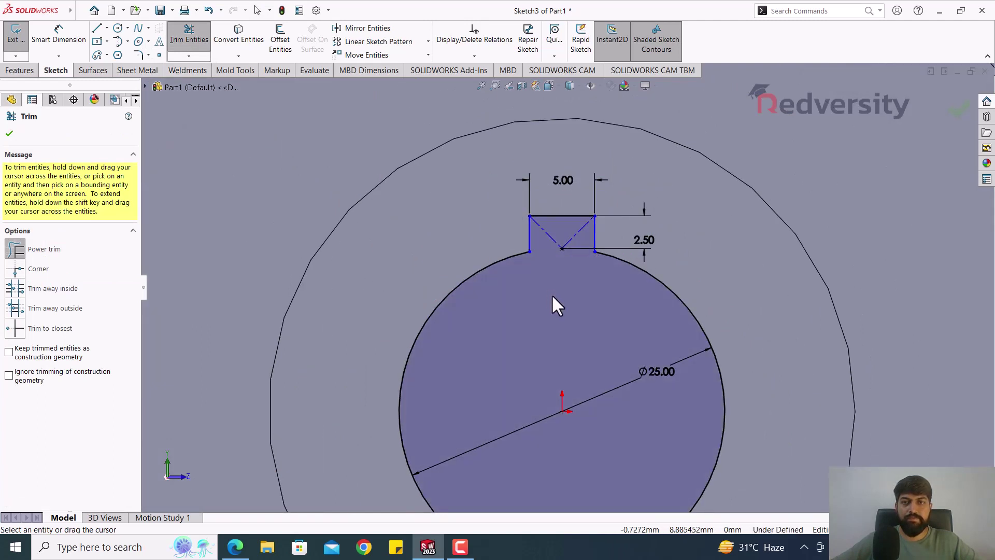
scroll(539, 282, down, 3)
key(Escape)
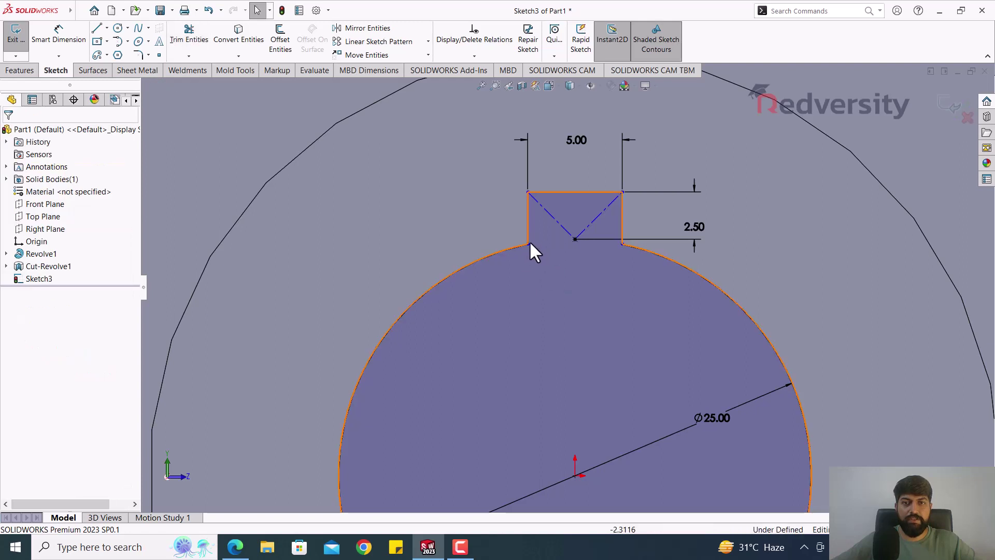
Add a Vertical relation between the midpoint of the keyway's upper edge and the origin to centre the keyway.
mouse_move(527, 242)
mouse_down()
mouse_move(487, 245)
mouse_move(547, 262)
mouse_move(524, 261)
mouse_up()
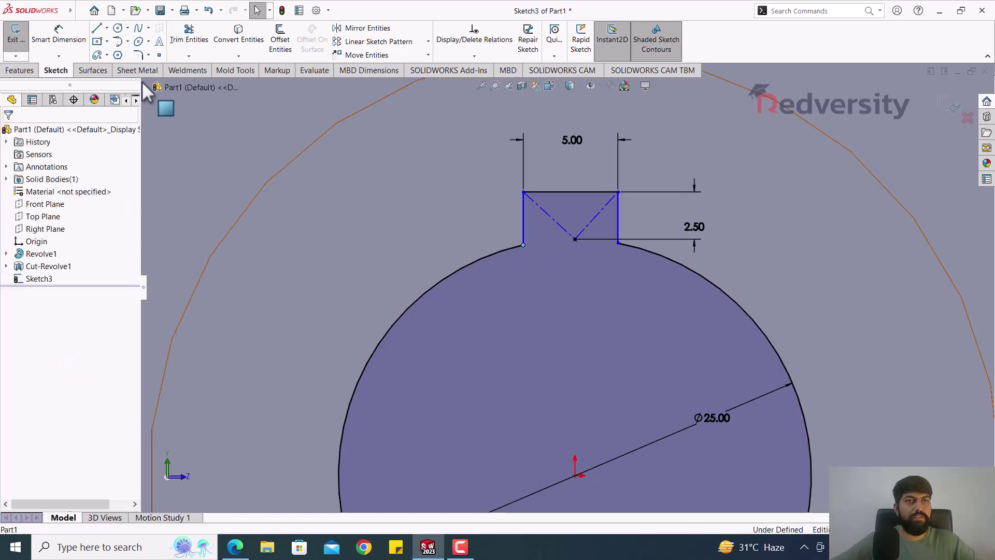
click(569, 192)
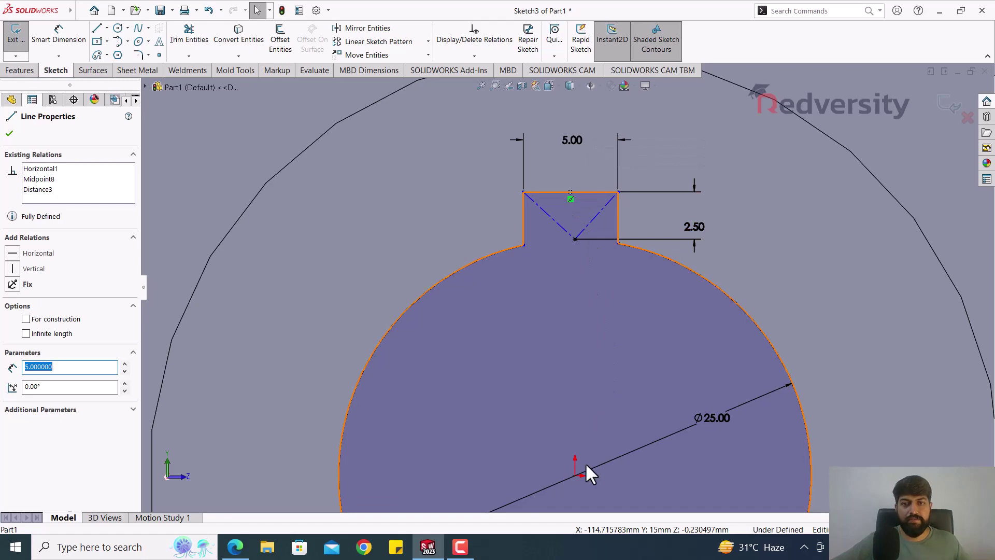
ctrl+click(574, 476)
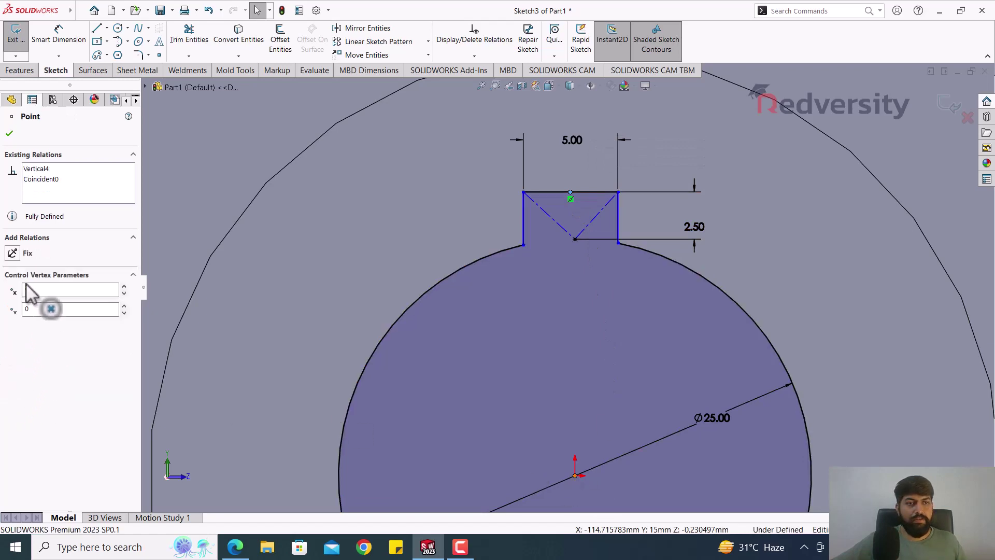
click(14, 320)
key(f)
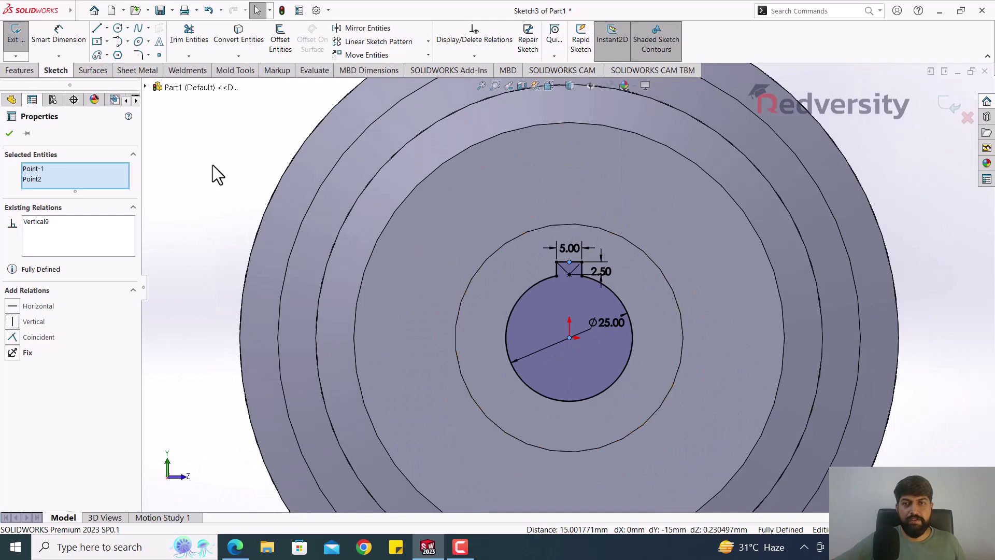
click(212, 168)
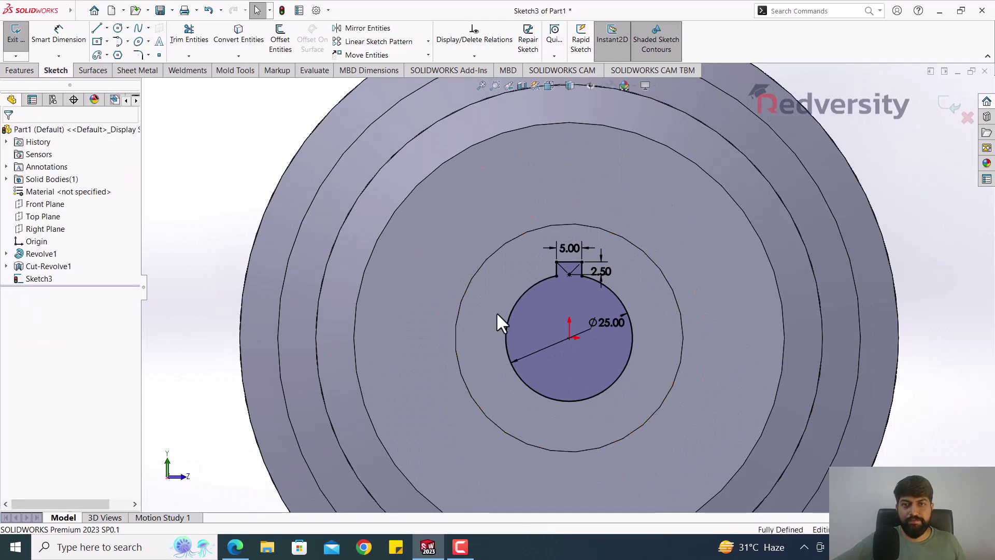
Exit the sketch and extrude-cut the bore and keyway profile with the Through All end condition.
scroll(601, 309, down, 2)
scroll(597, 300, down, 3)
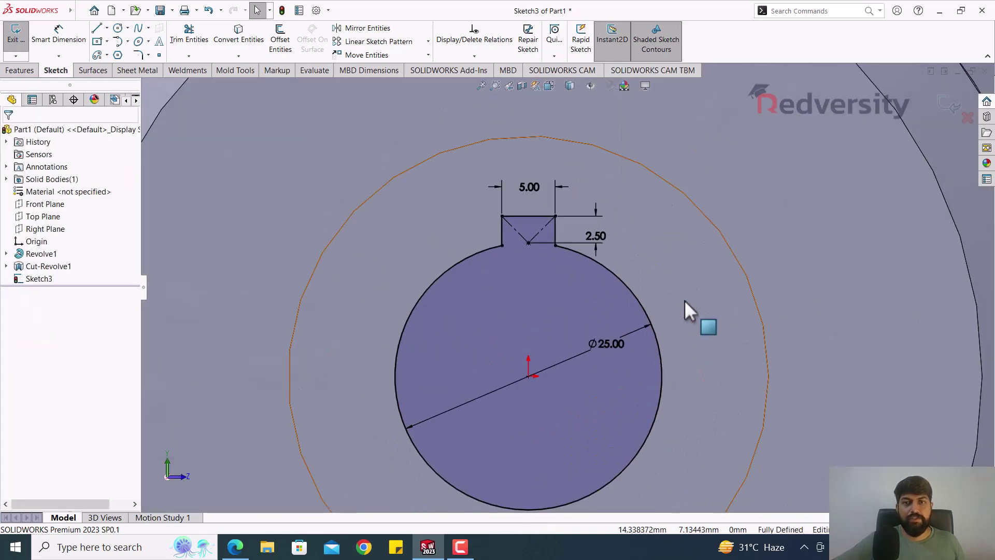
scroll(726, 305, up, 5)
mouse_move(667, 292)
middle_down()
mouse_move(599, 311)
mouse_move(621, 318)
middle_up()
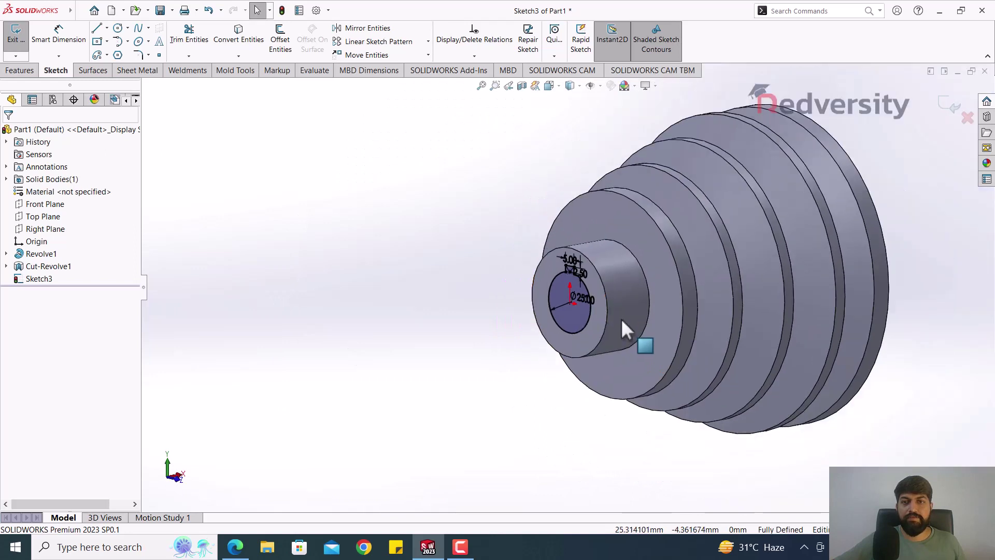
click(946, 111)
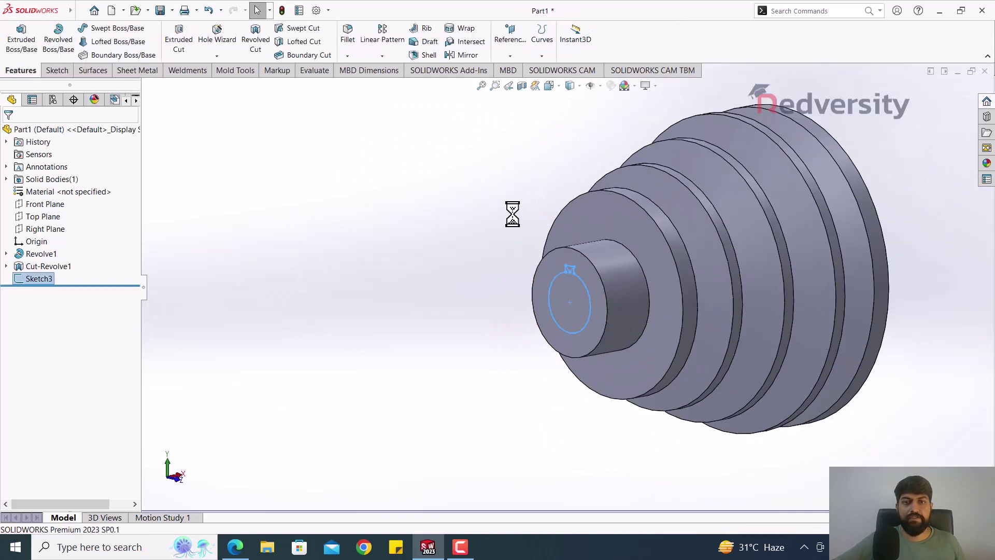
click(182, 41)
click(51, 201)
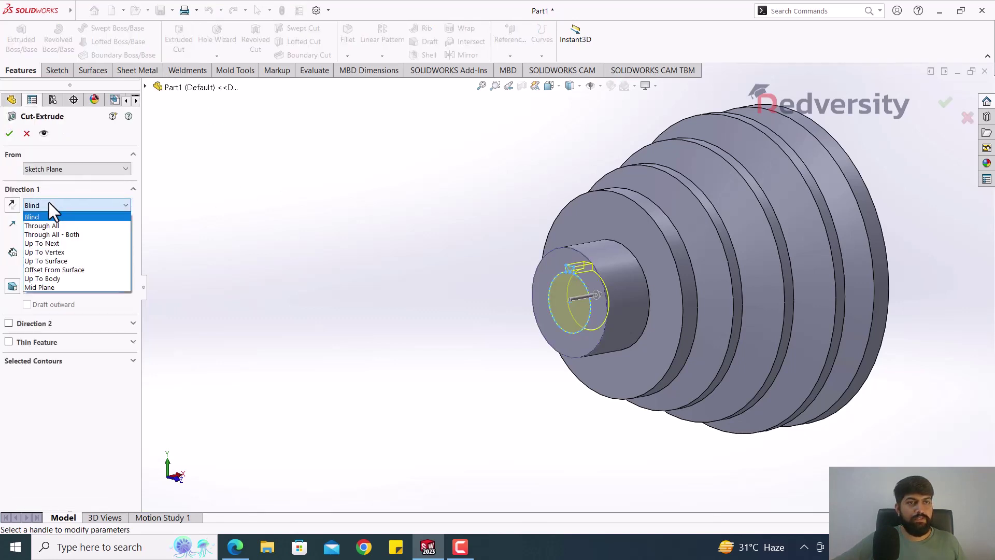
click(45, 225)
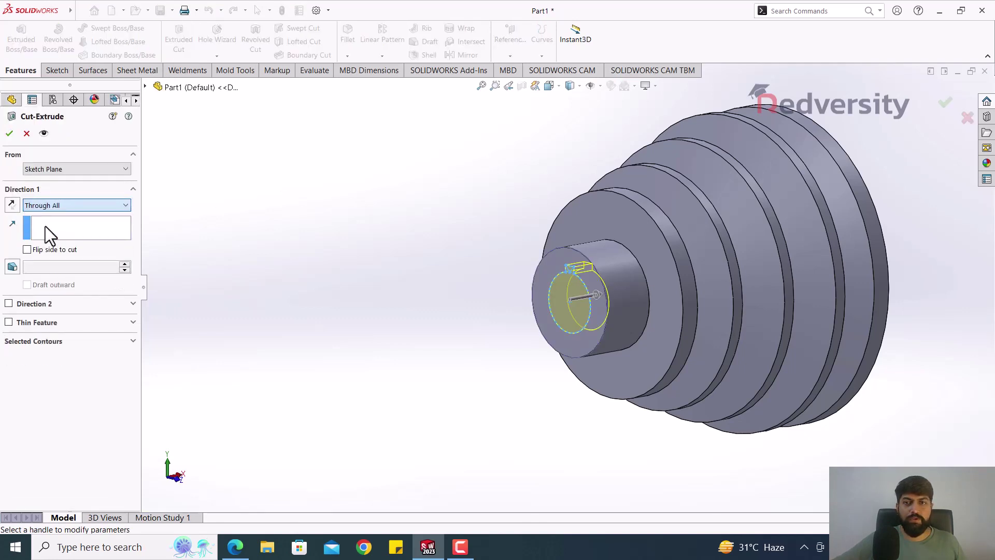
click(10, 136)
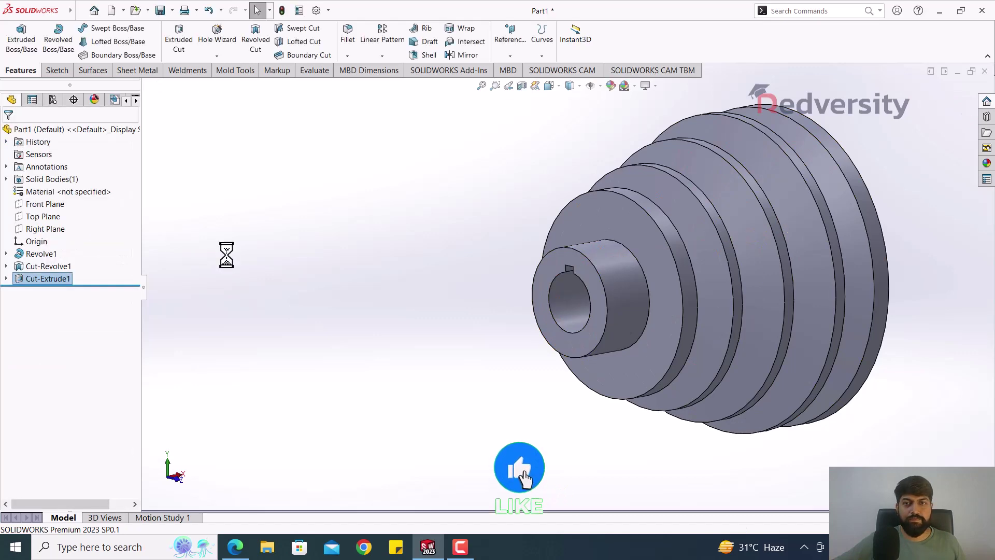
Create a section view of the pulley along the Front Plane.
scroll(443, 291, up, 3)
scroll(629, 281, down, 4)
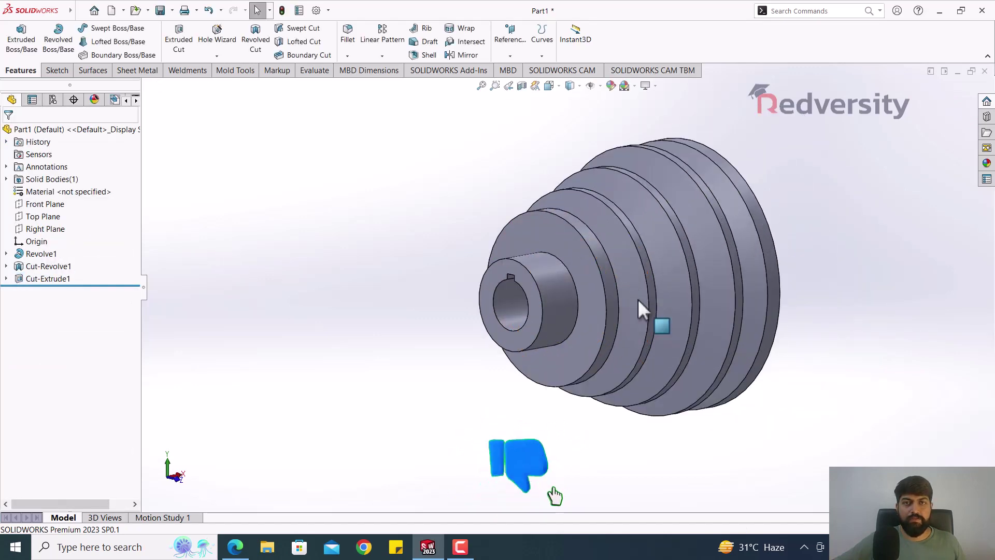
scroll(689, 293, down, 2)
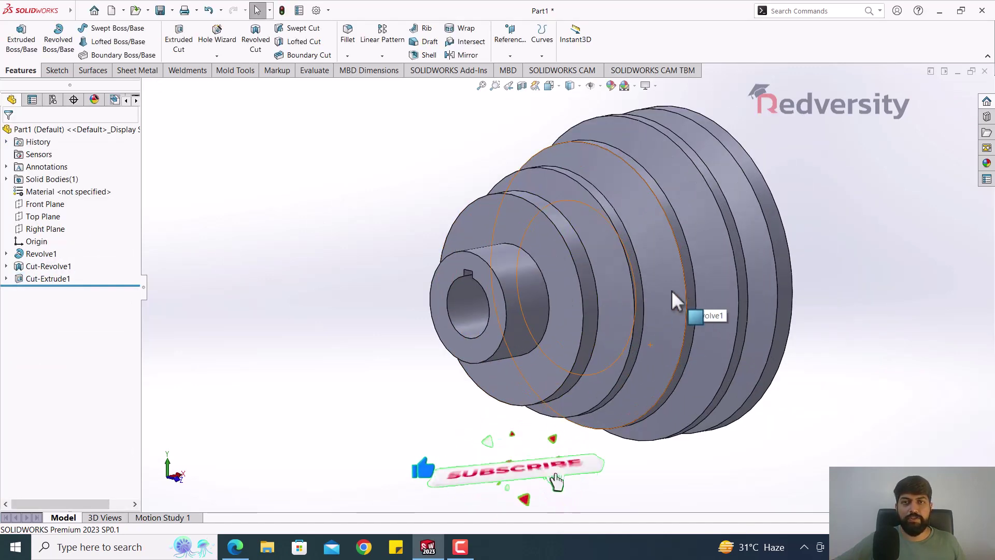
middle_drag(671, 290, 653, 298)
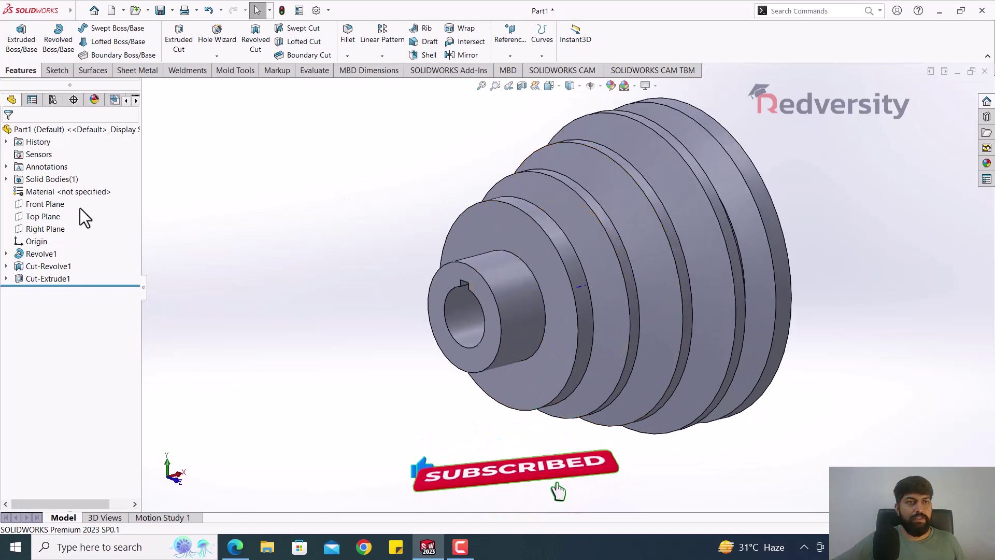
click(46, 205)
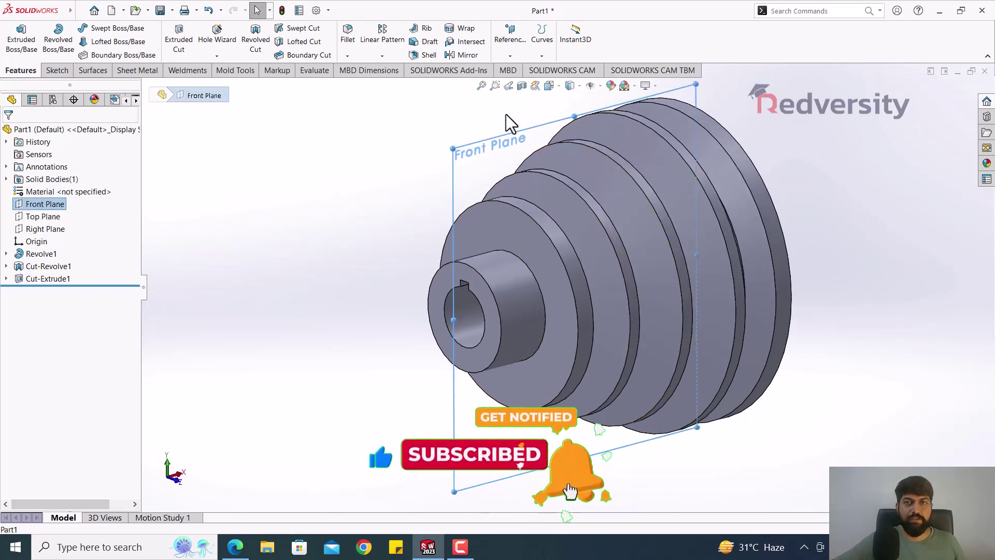
click(523, 87)
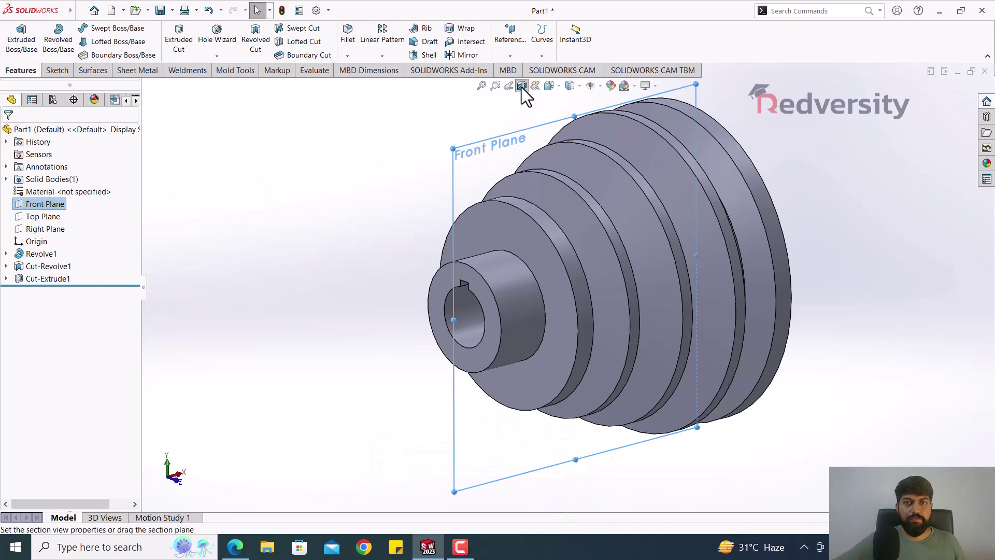
click(9, 134)
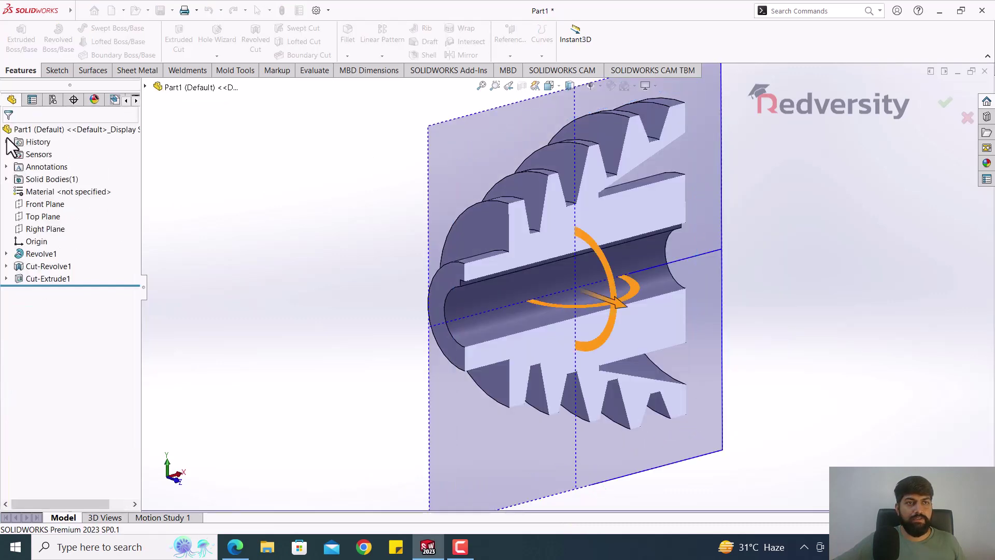
Orient the view normal to the Front Plane and display the sectioned pulley with hidden lines visible.
click(55, 207)
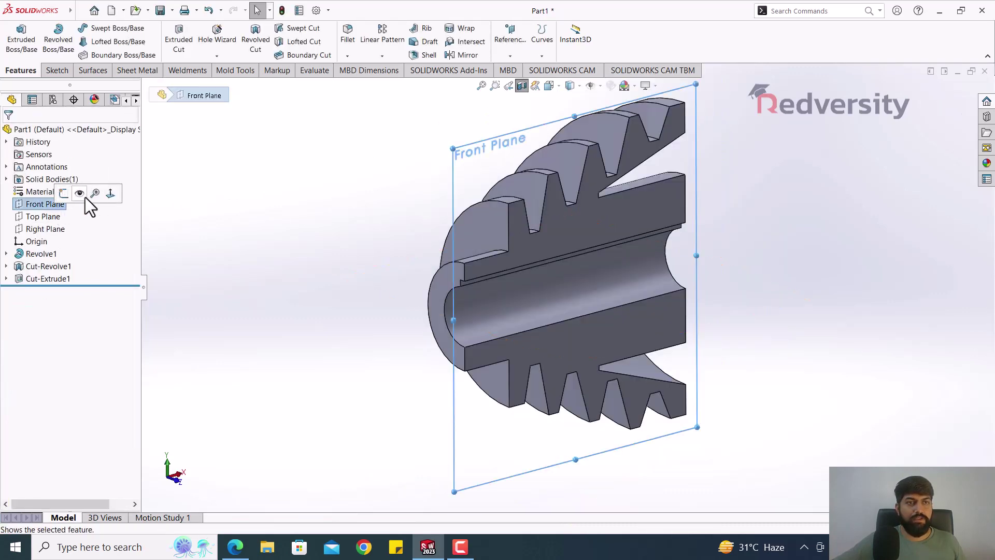
click(106, 192)
click(212, 283)
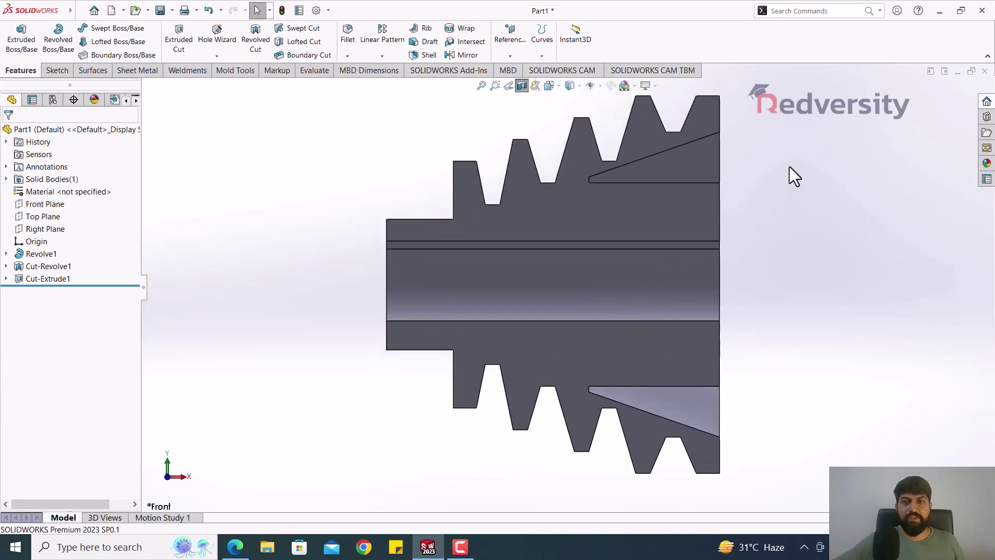
scroll(791, 157, up, 1)
scroll(492, 111, down, 1)
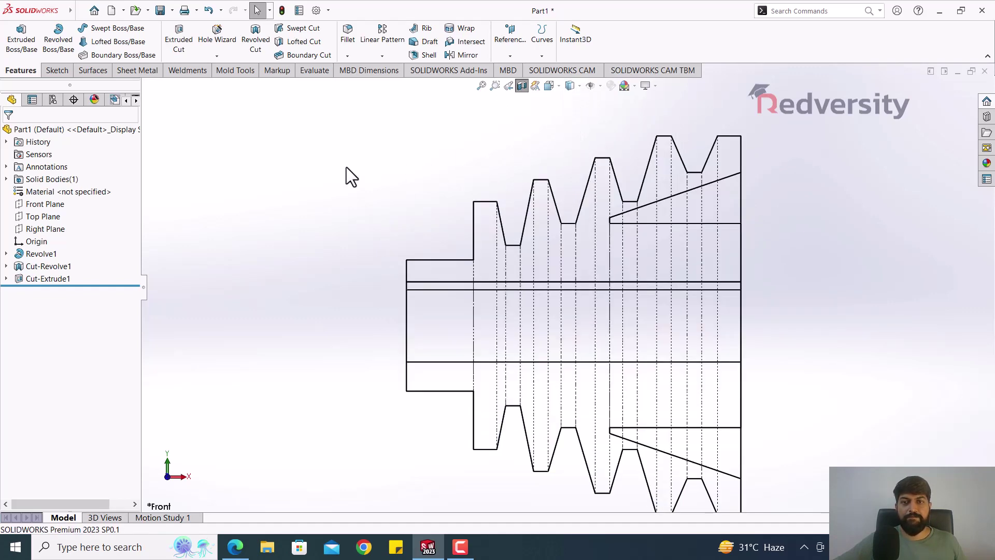
View the sectioned pulley in Wireframe style, followed by Hidden Lines Removed style.
key(f)
scroll(826, 325, down, 2)
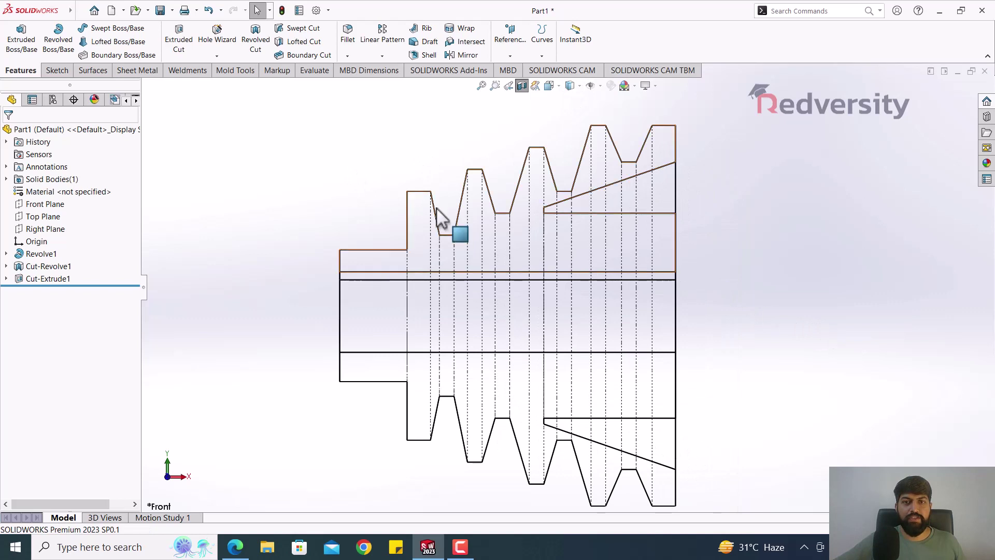
click(580, 86)
click(571, 158)
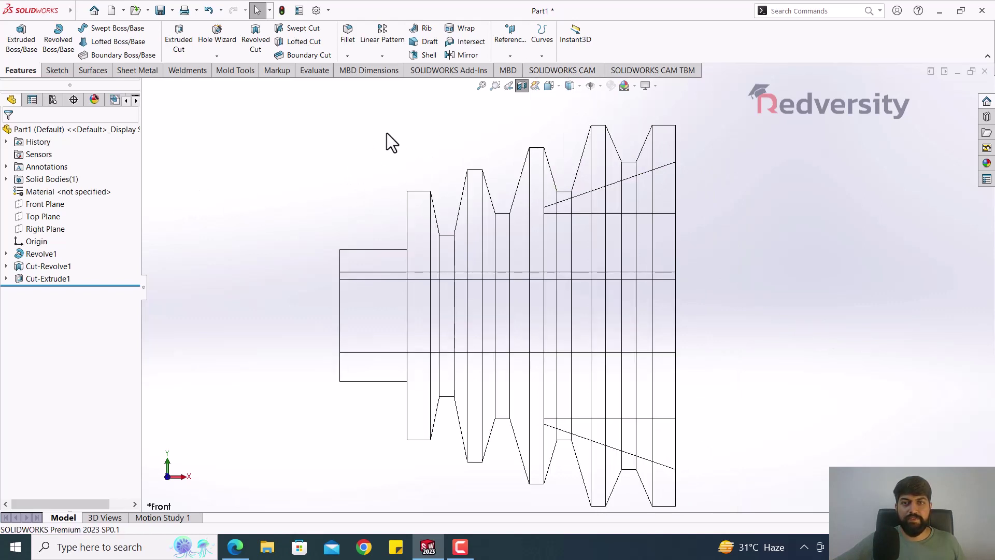
click(580, 88)
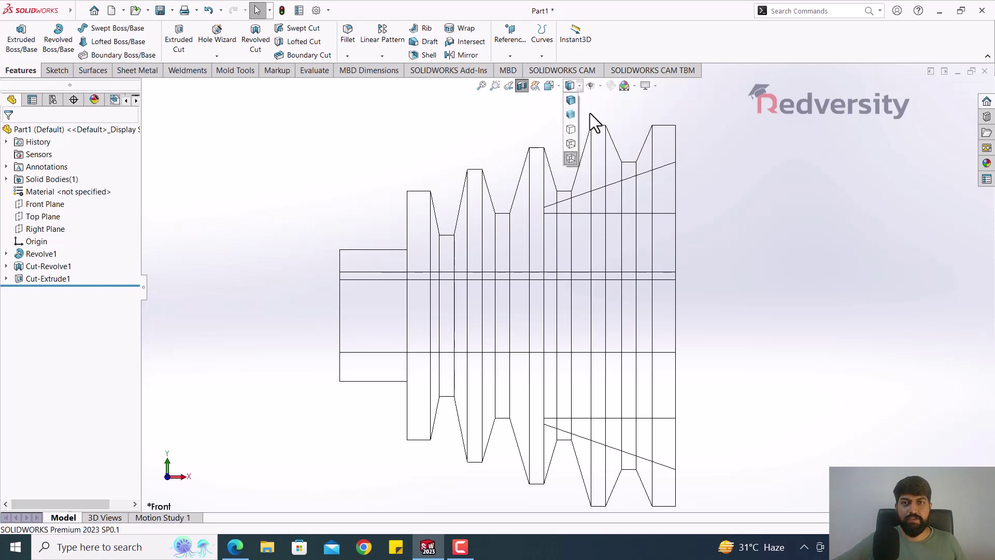
click(570, 129)
key(z)
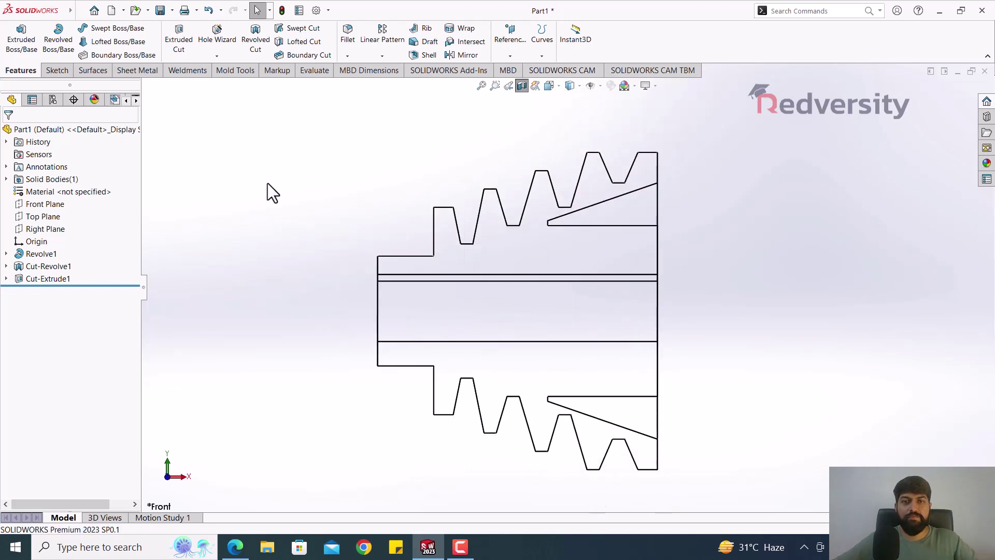
Set the display style to Shaded With Edges and view the sectioned pulley at an angle.
click(582, 89)
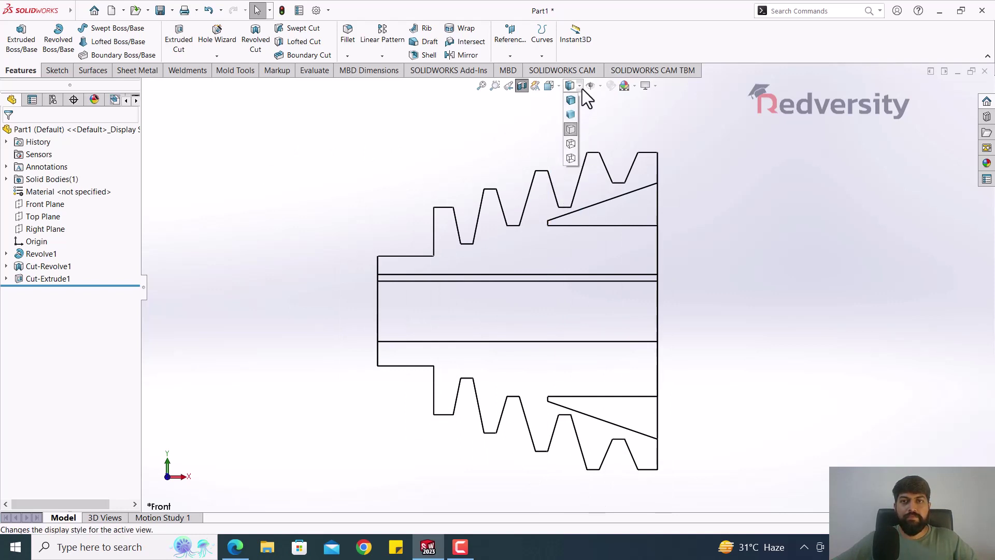
click(569, 102)
middle_drag(275, 201, 267, 267)
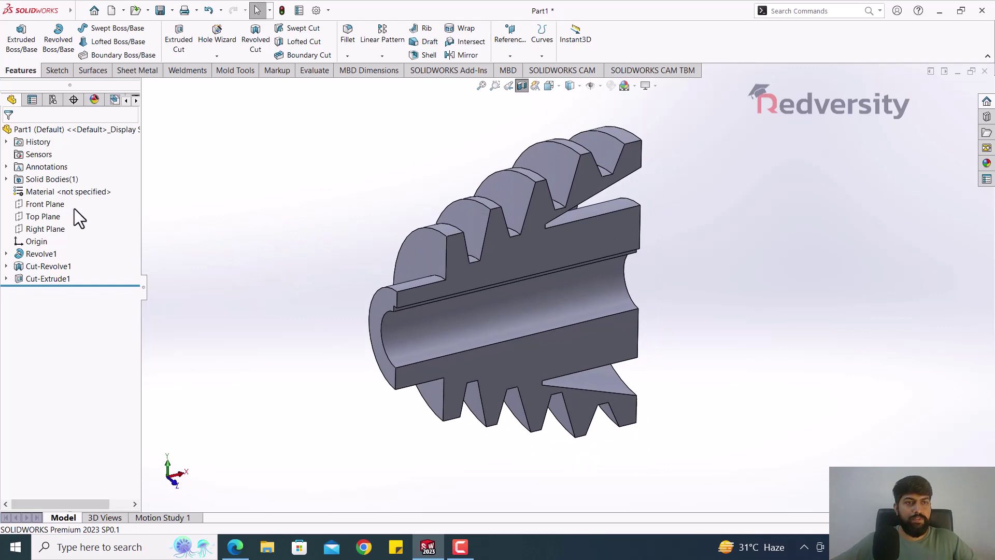
Turn off the section view and orient the whole pulley to a corner view showing the hub end with its bore and keyway.
click(522, 89)
middle_drag(269, 229, 693, 203)
key(space)
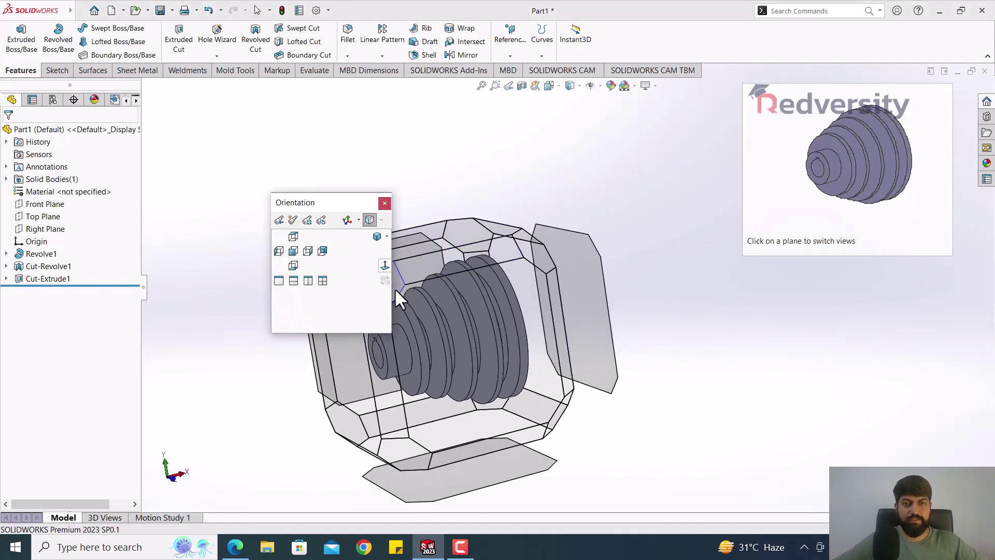
click(397, 287)
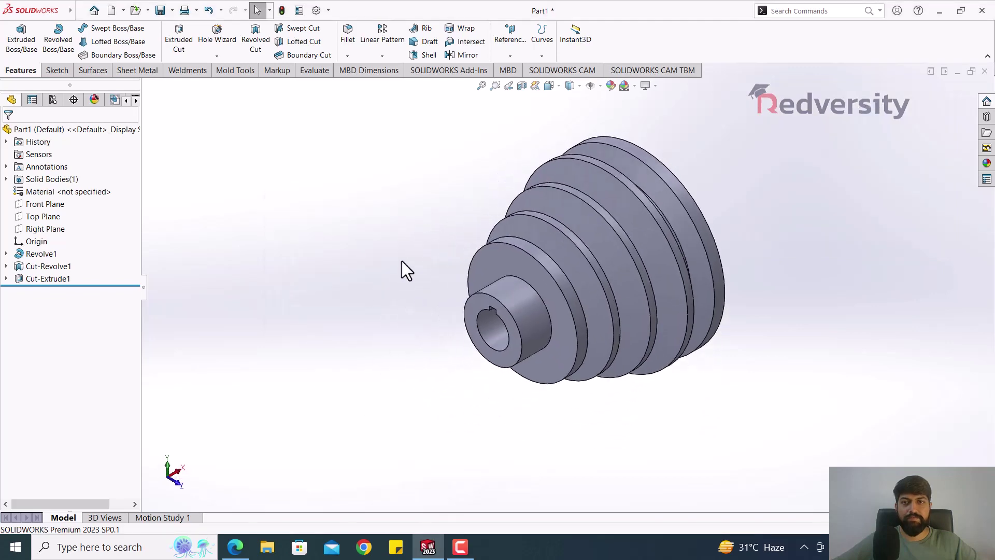
scroll(584, 117, down, 1)
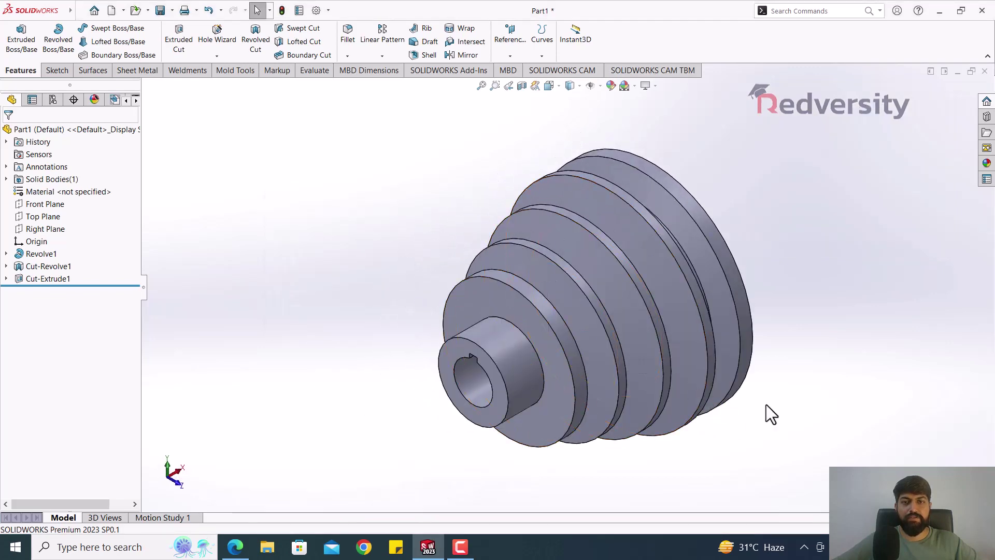
scroll(767, 402, down, 1)
scroll(390, 115, up, 1)
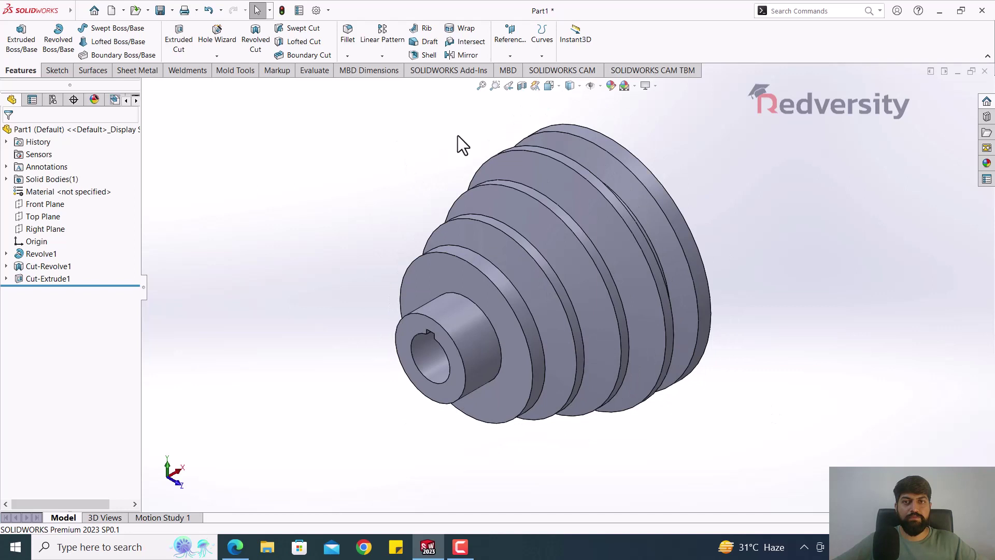
scroll(462, 141, down, 1)
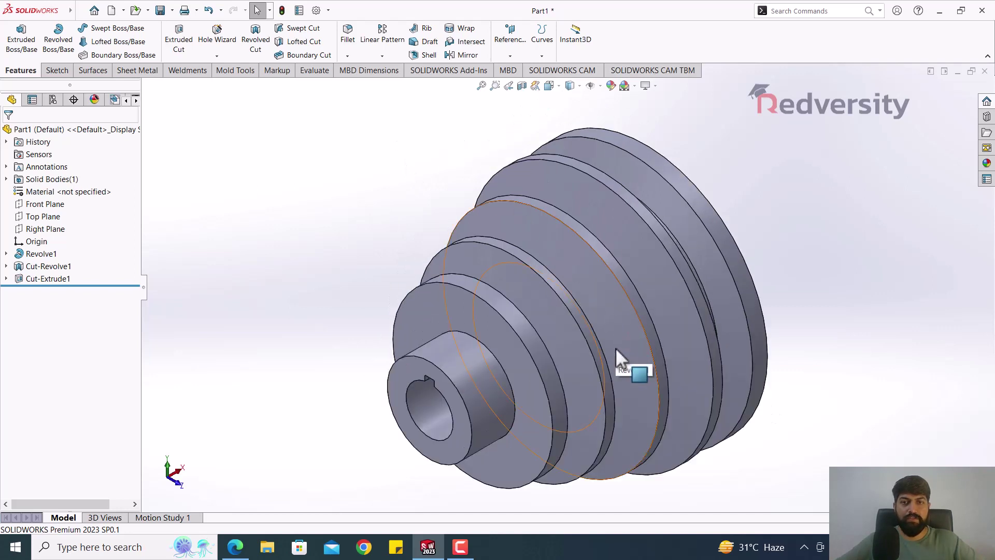